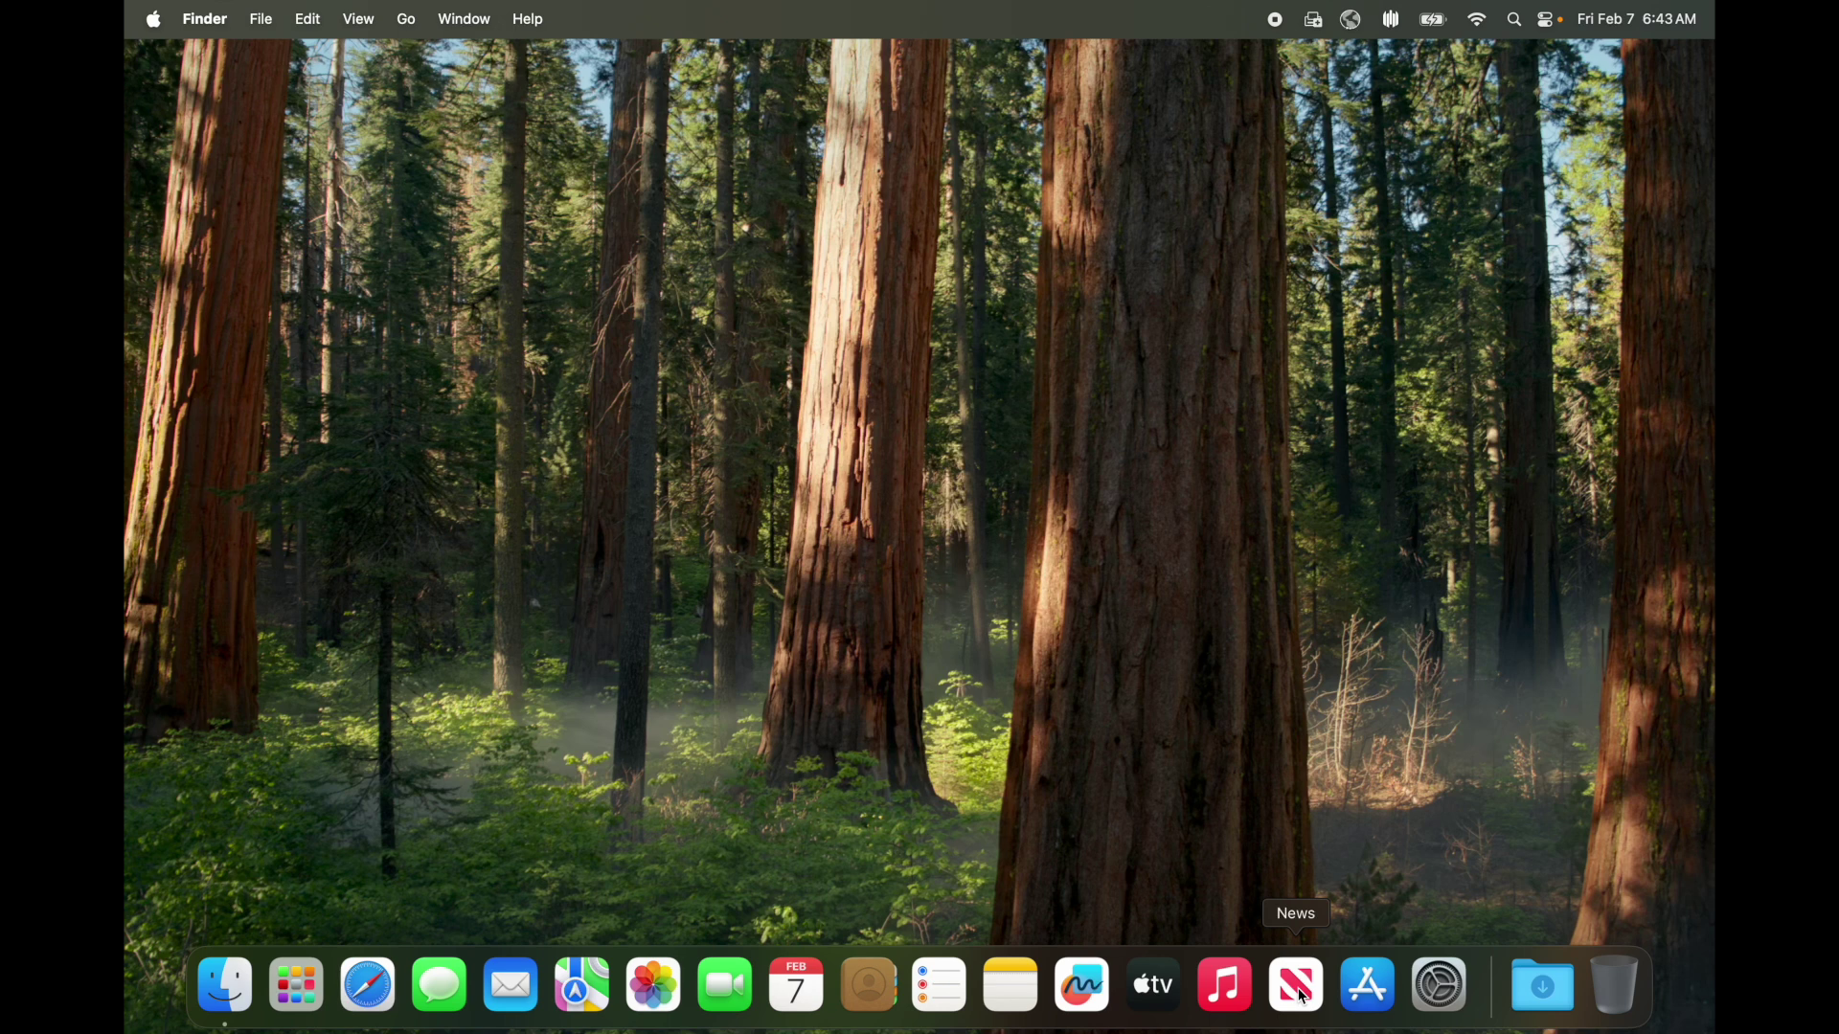
- Remove News, System Settings, App Store, Music, TV, Freeform, Reminders and Safari from the Dock
drag(1305, 997, 1084, 712)
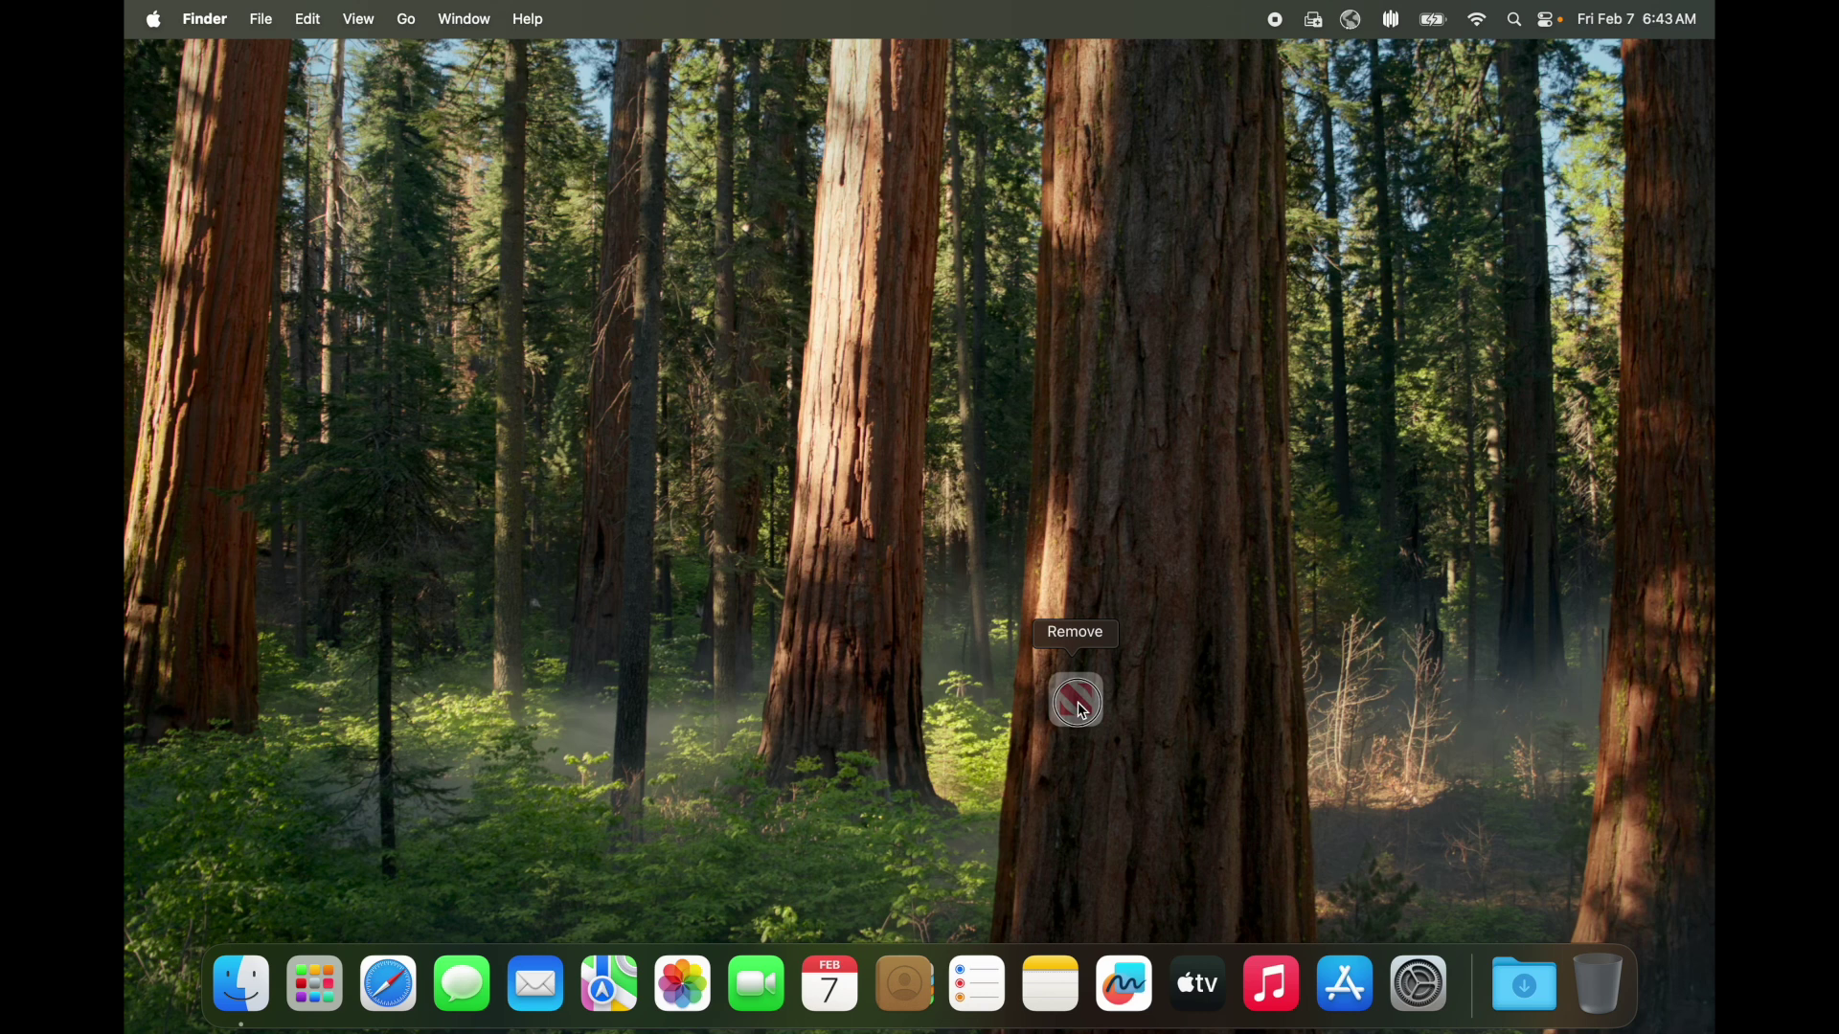
drag(1083, 712, 1083, 712)
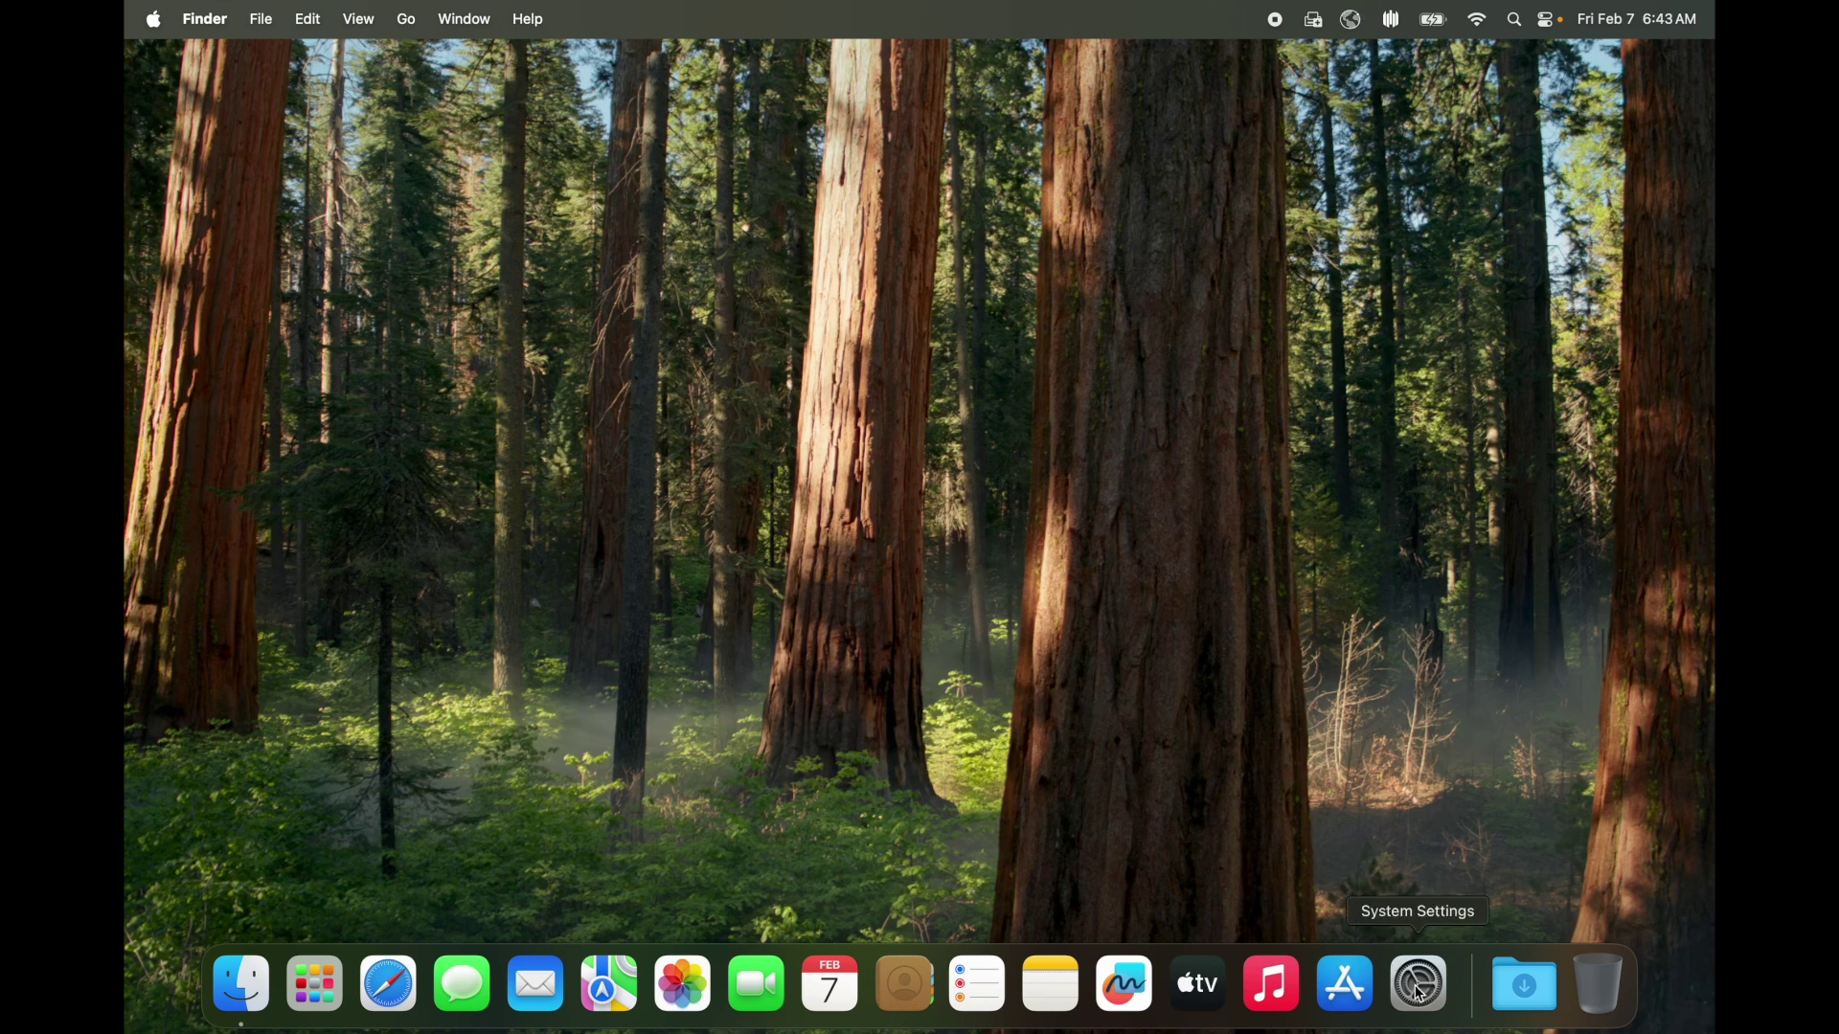
click(154, 20)
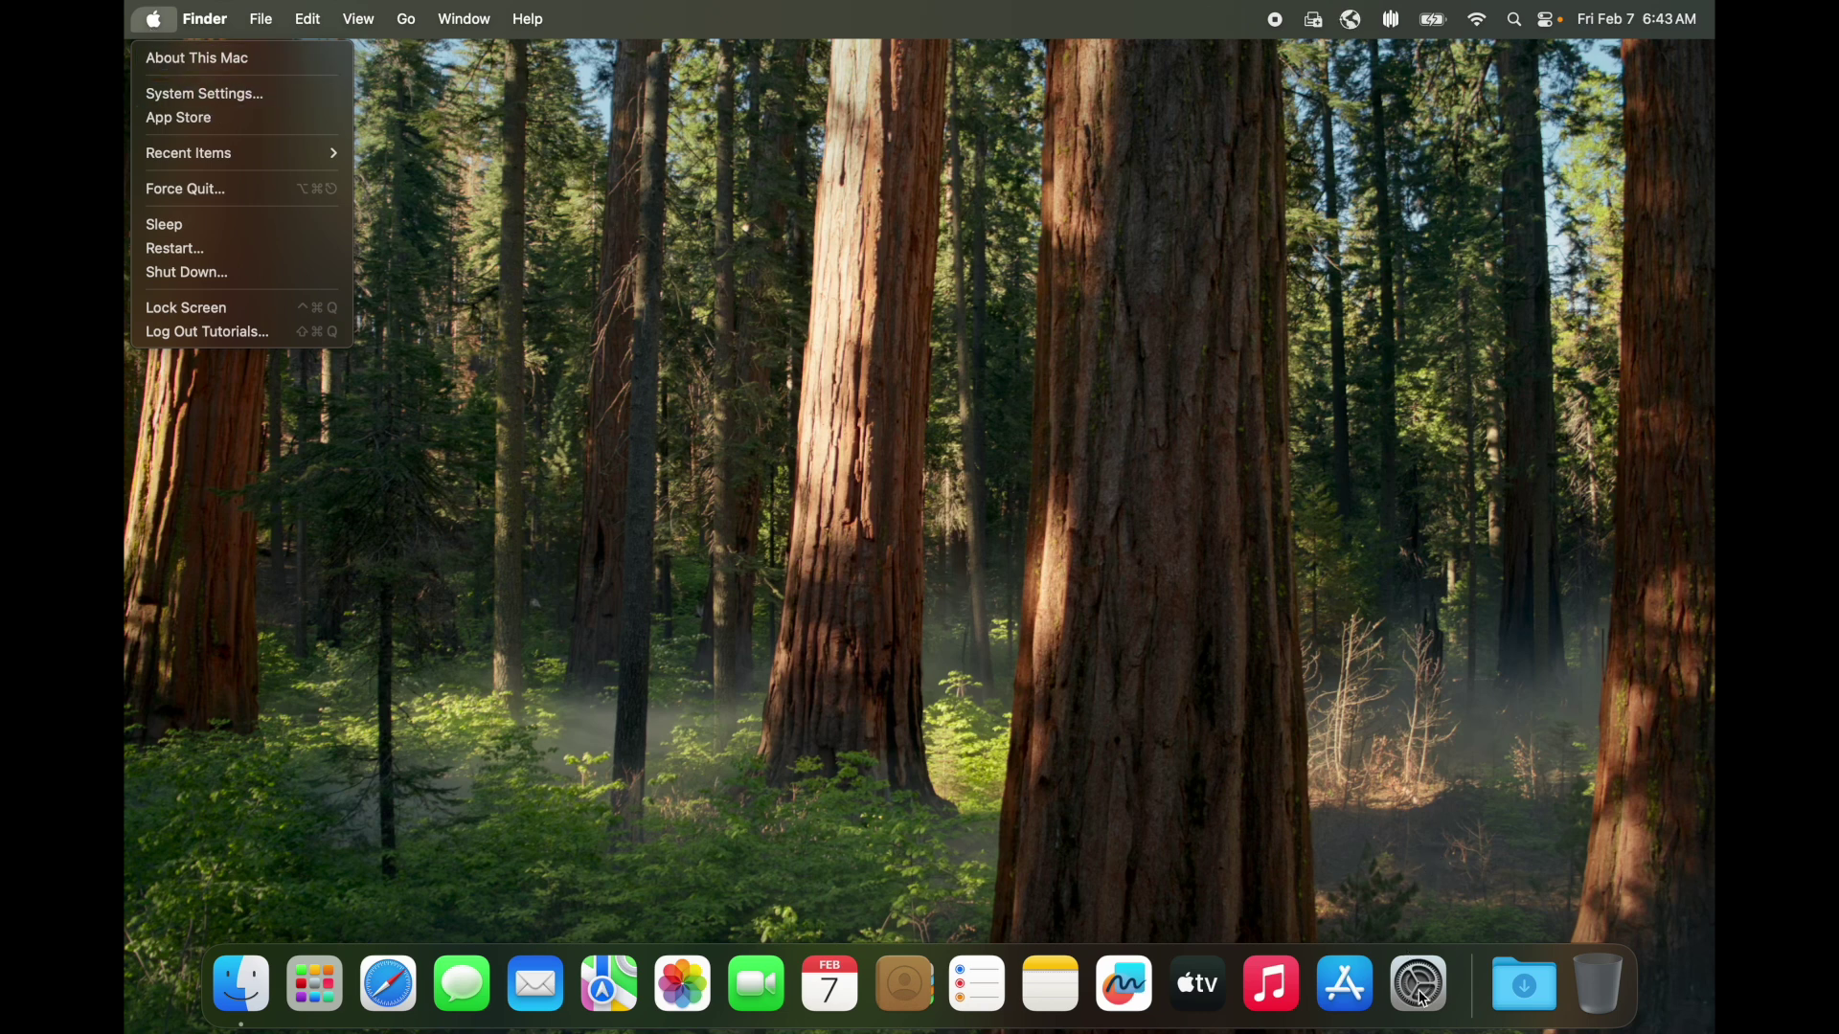
drag(1427, 989, 1320, 758)
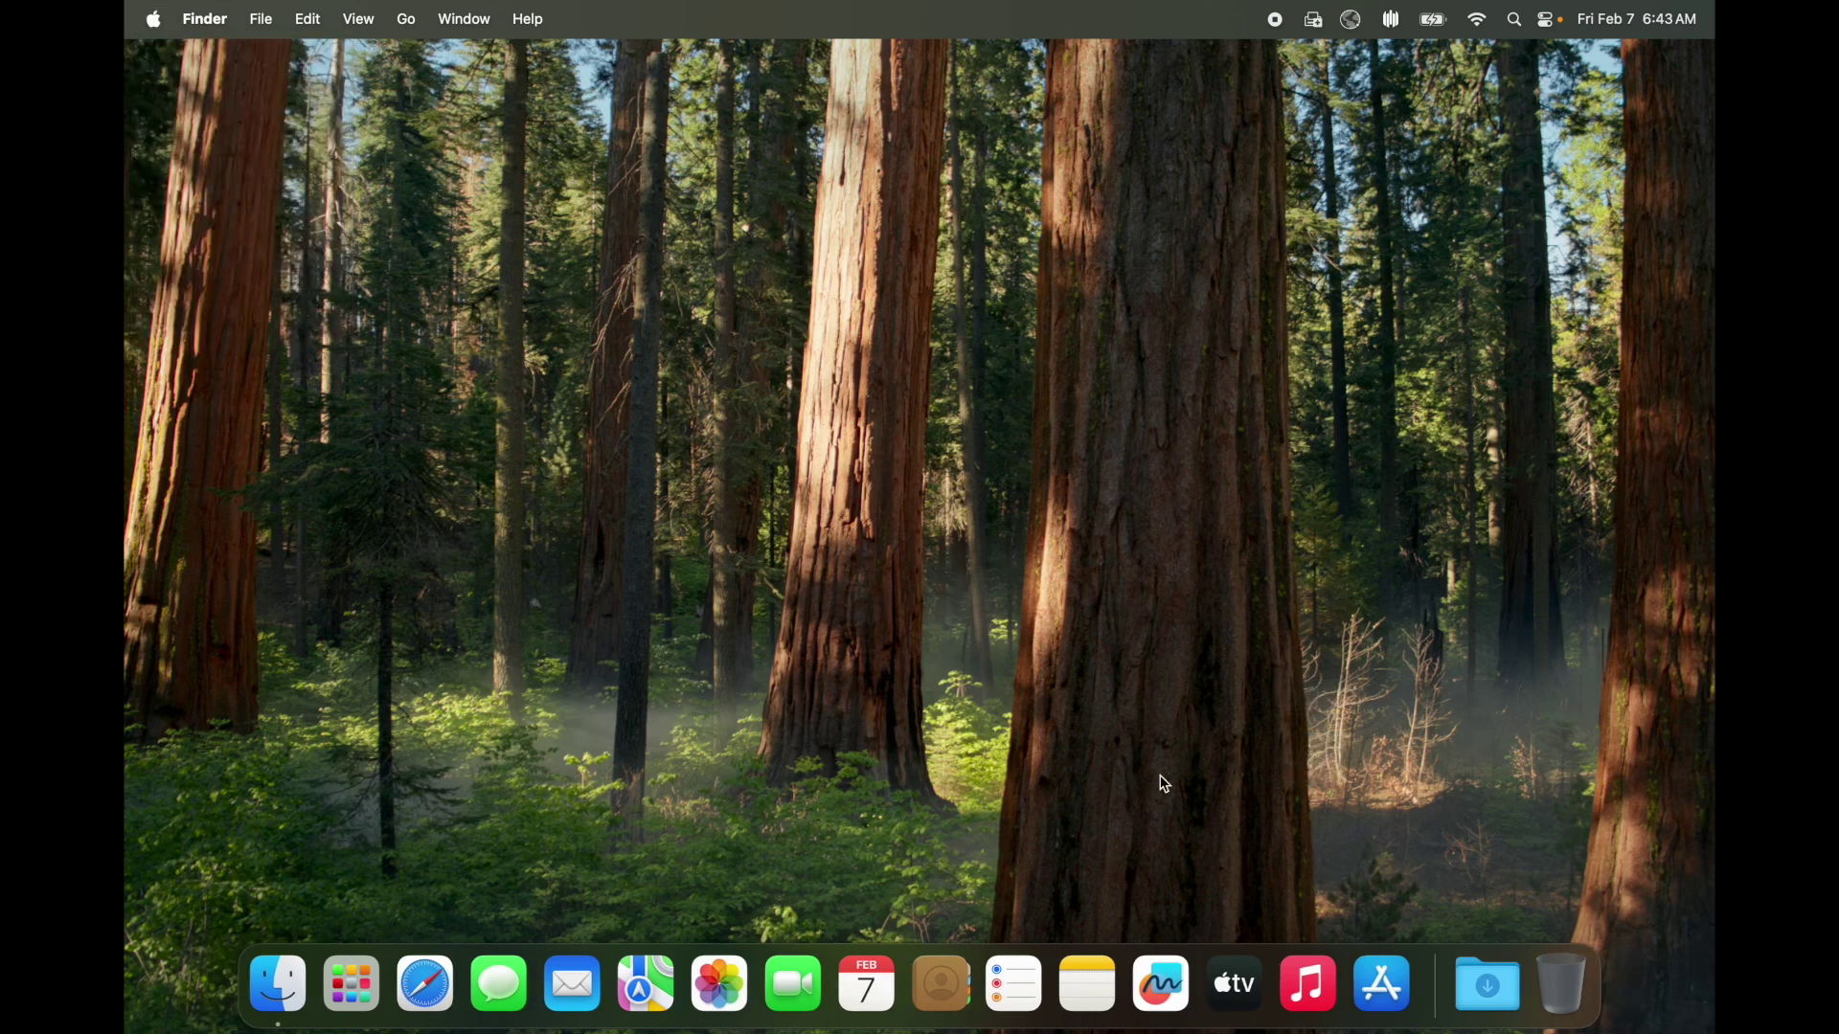
drag(1383, 982, 1322, 826)
drag(1346, 987, 1297, 806)
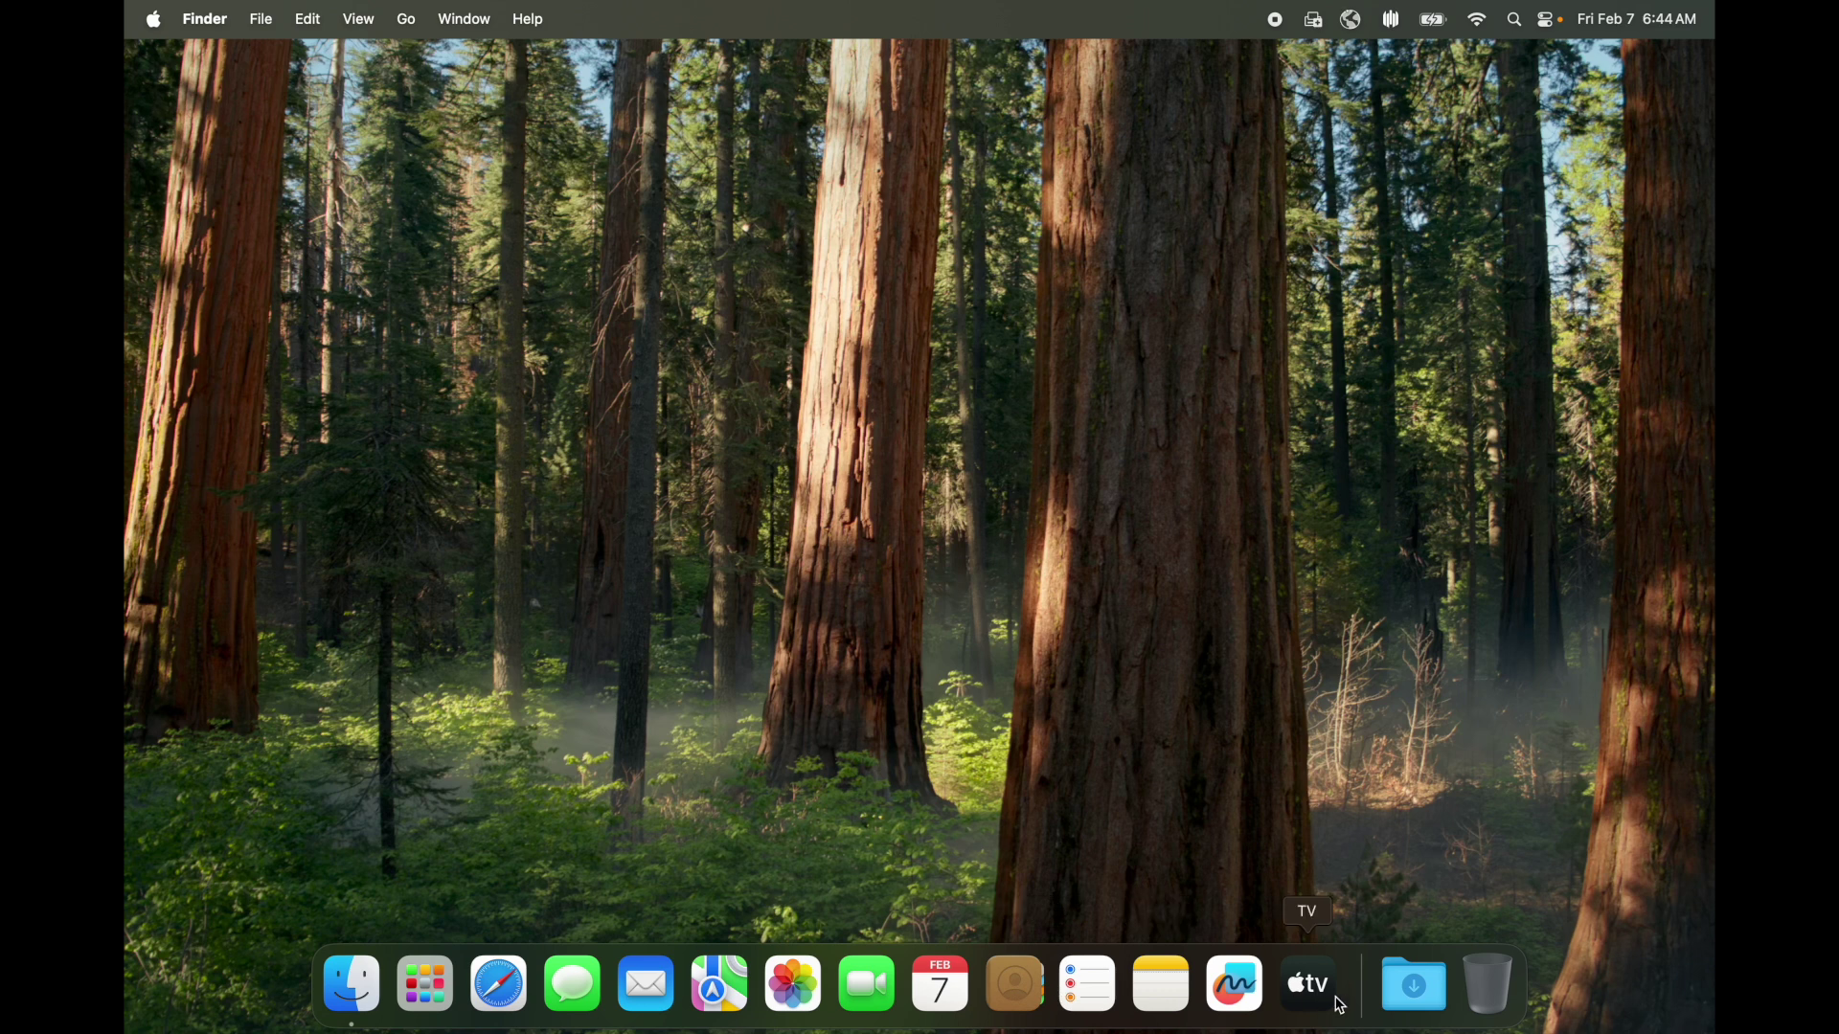
drag(1341, 1005, 1154, 782)
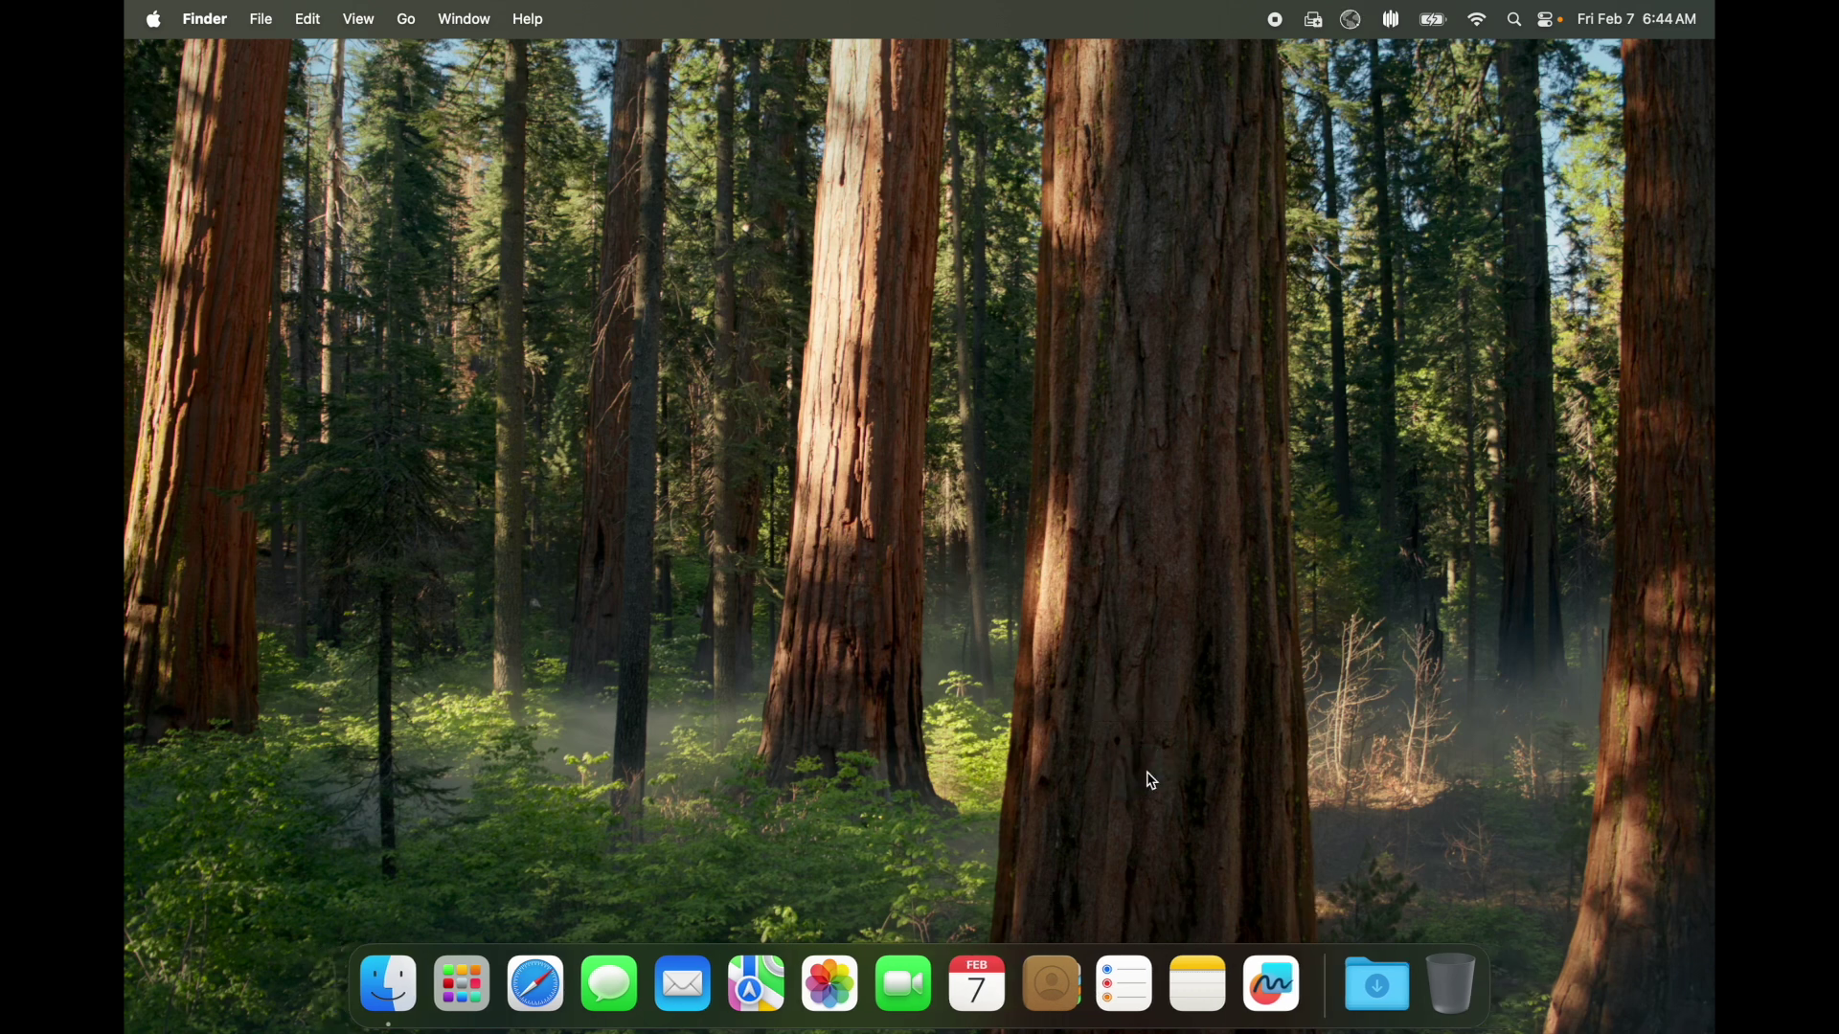
drag(1278, 991, 1135, 675)
drag(1157, 986, 1138, 752)
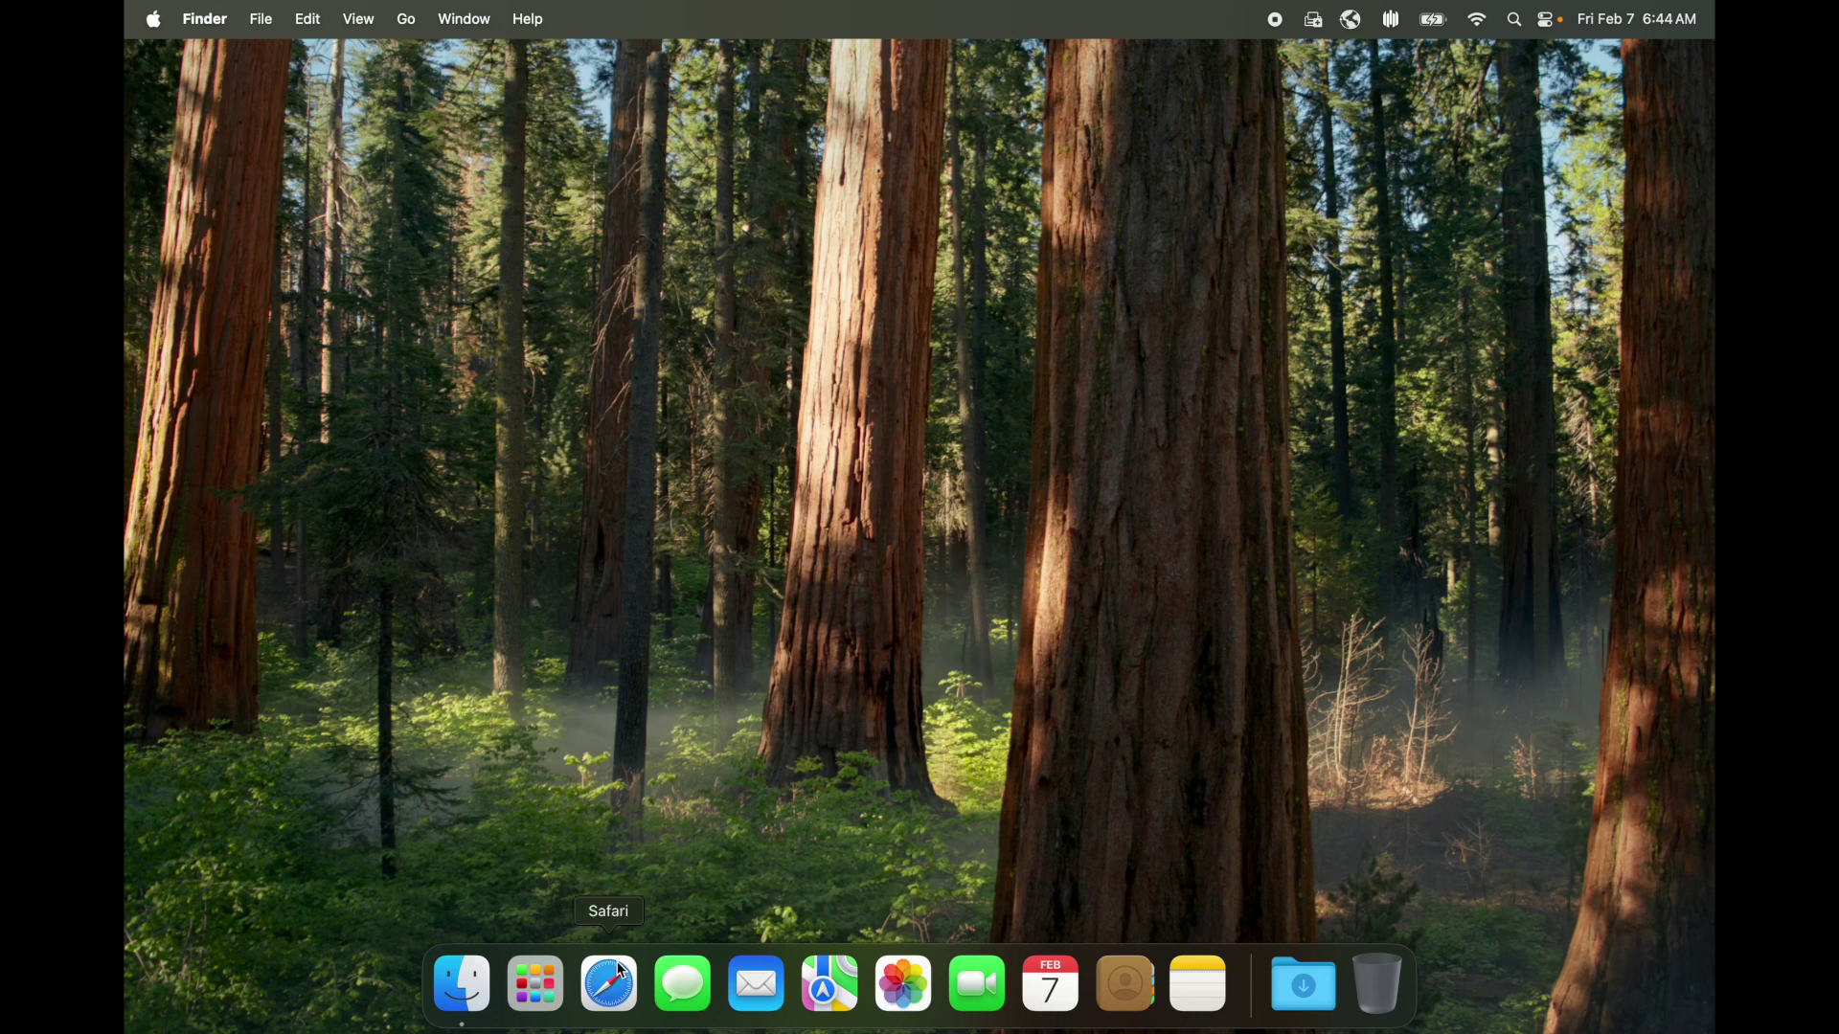
drag(609, 984, 658, 670)
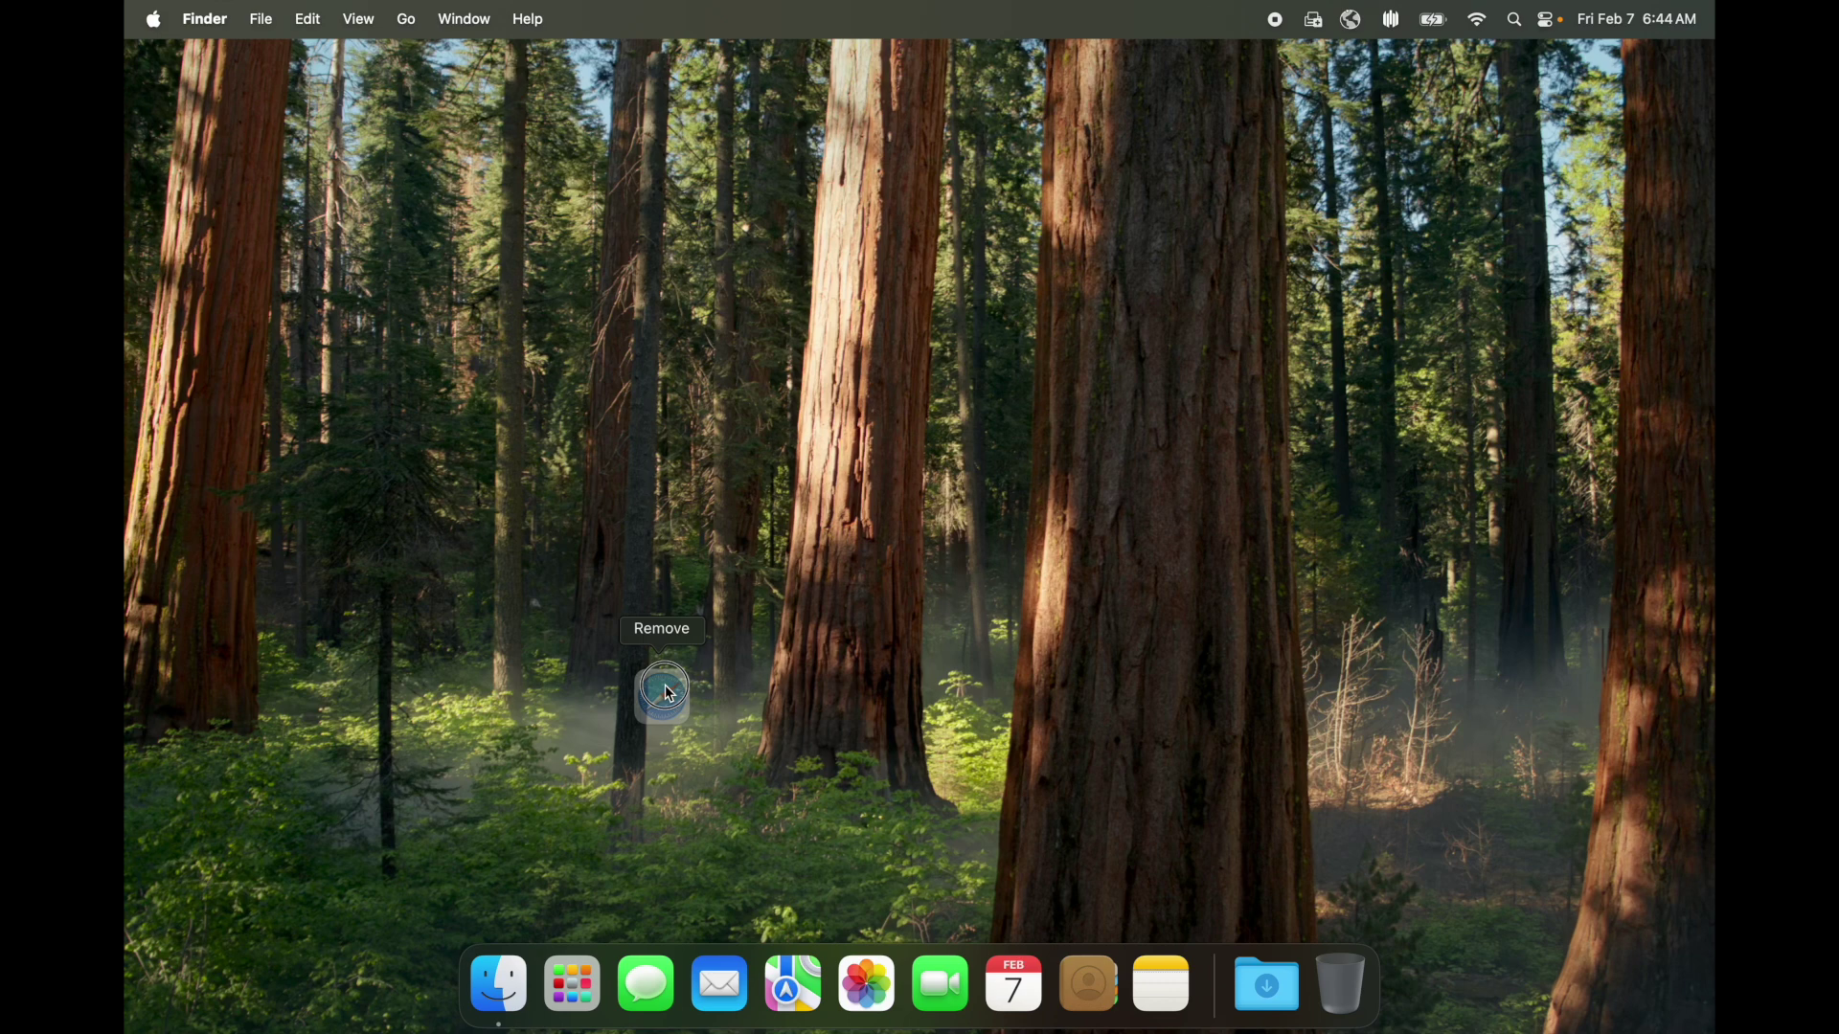
- Add Microsoft Edge, Microsoft Outlook and Microsoft Teams from Launchpad to the Dock, directly after the Launchpad icon, and close Launchpad
click(575, 1019)
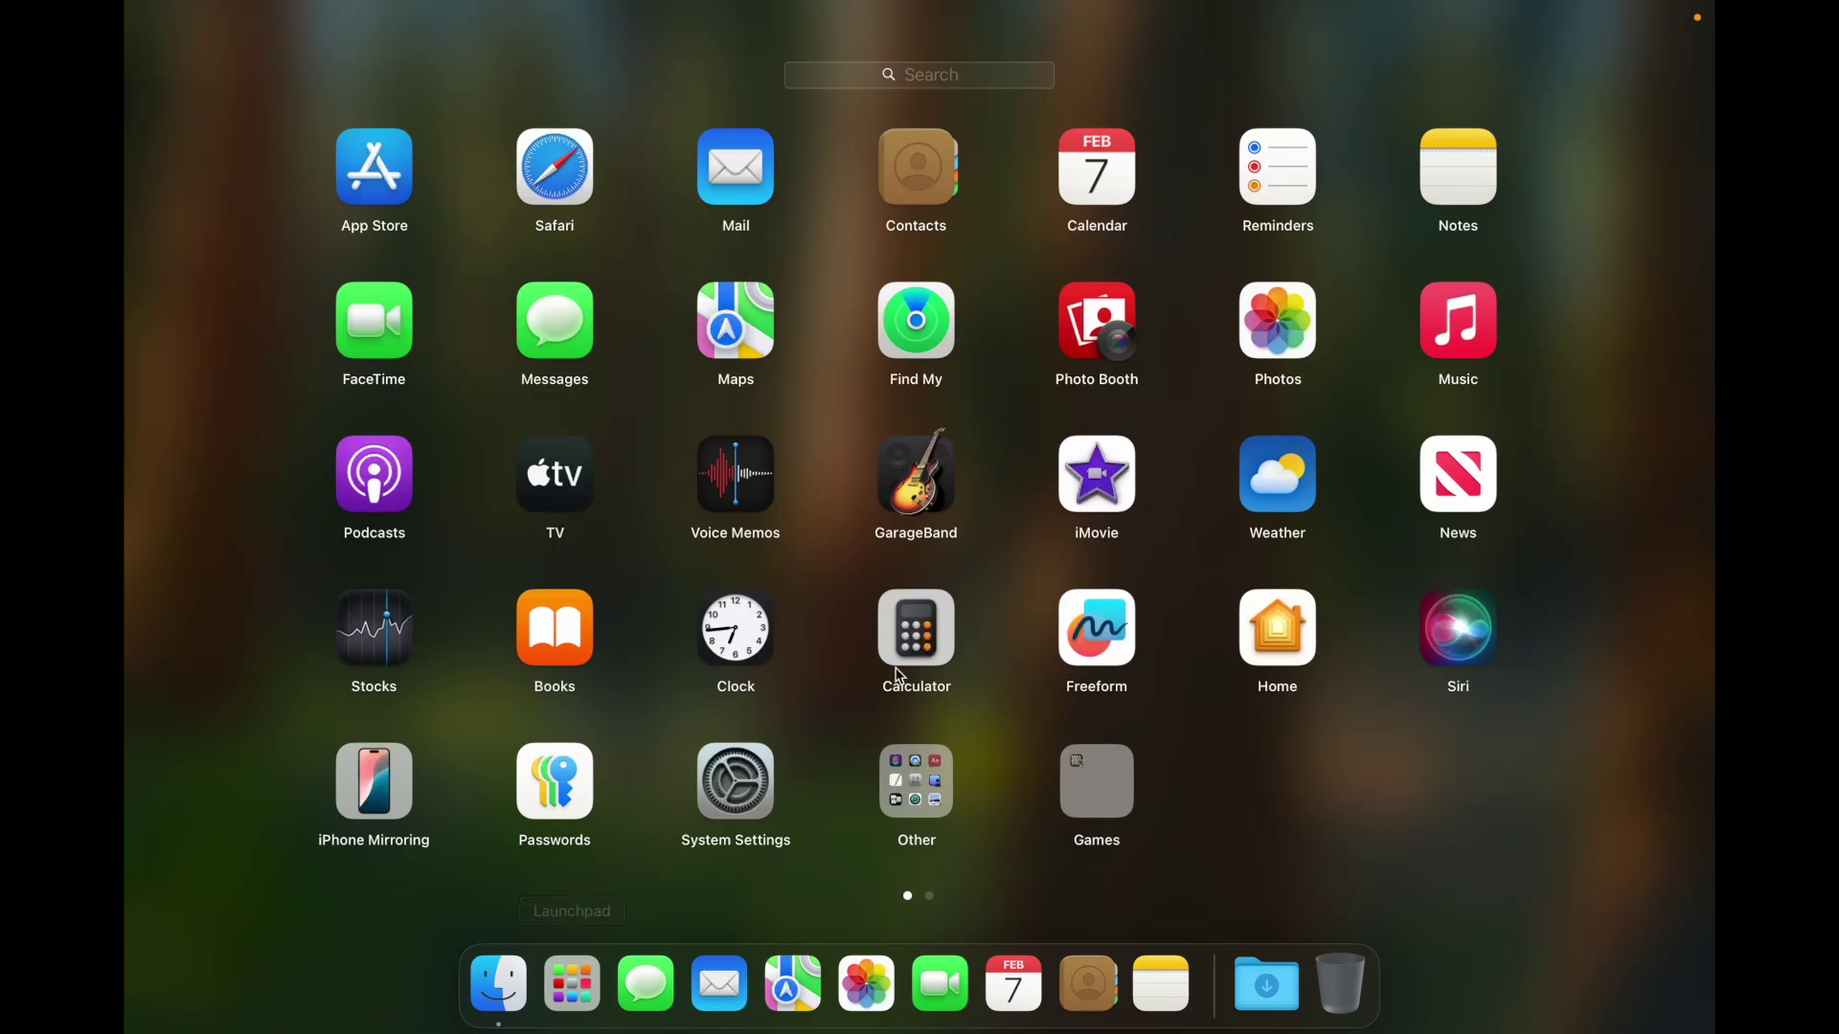
scroll(1121, 660, right, 5)
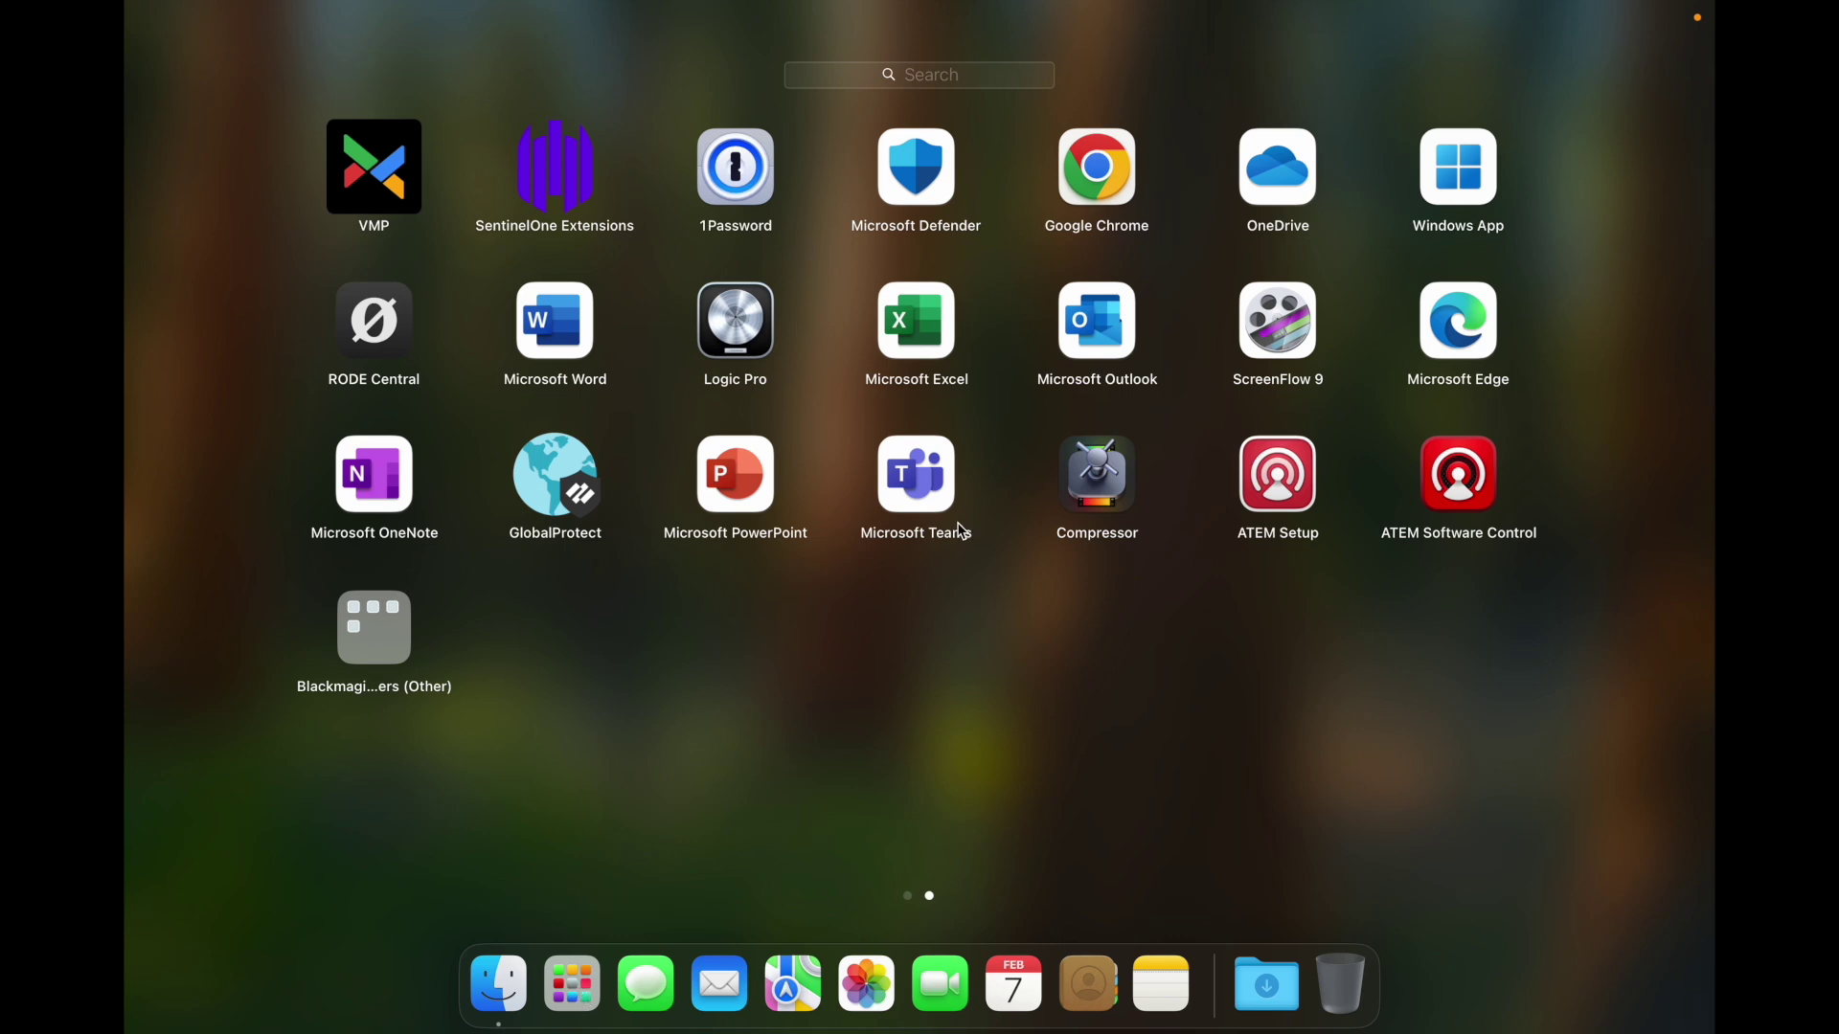
scroll(964, 532, left, 3)
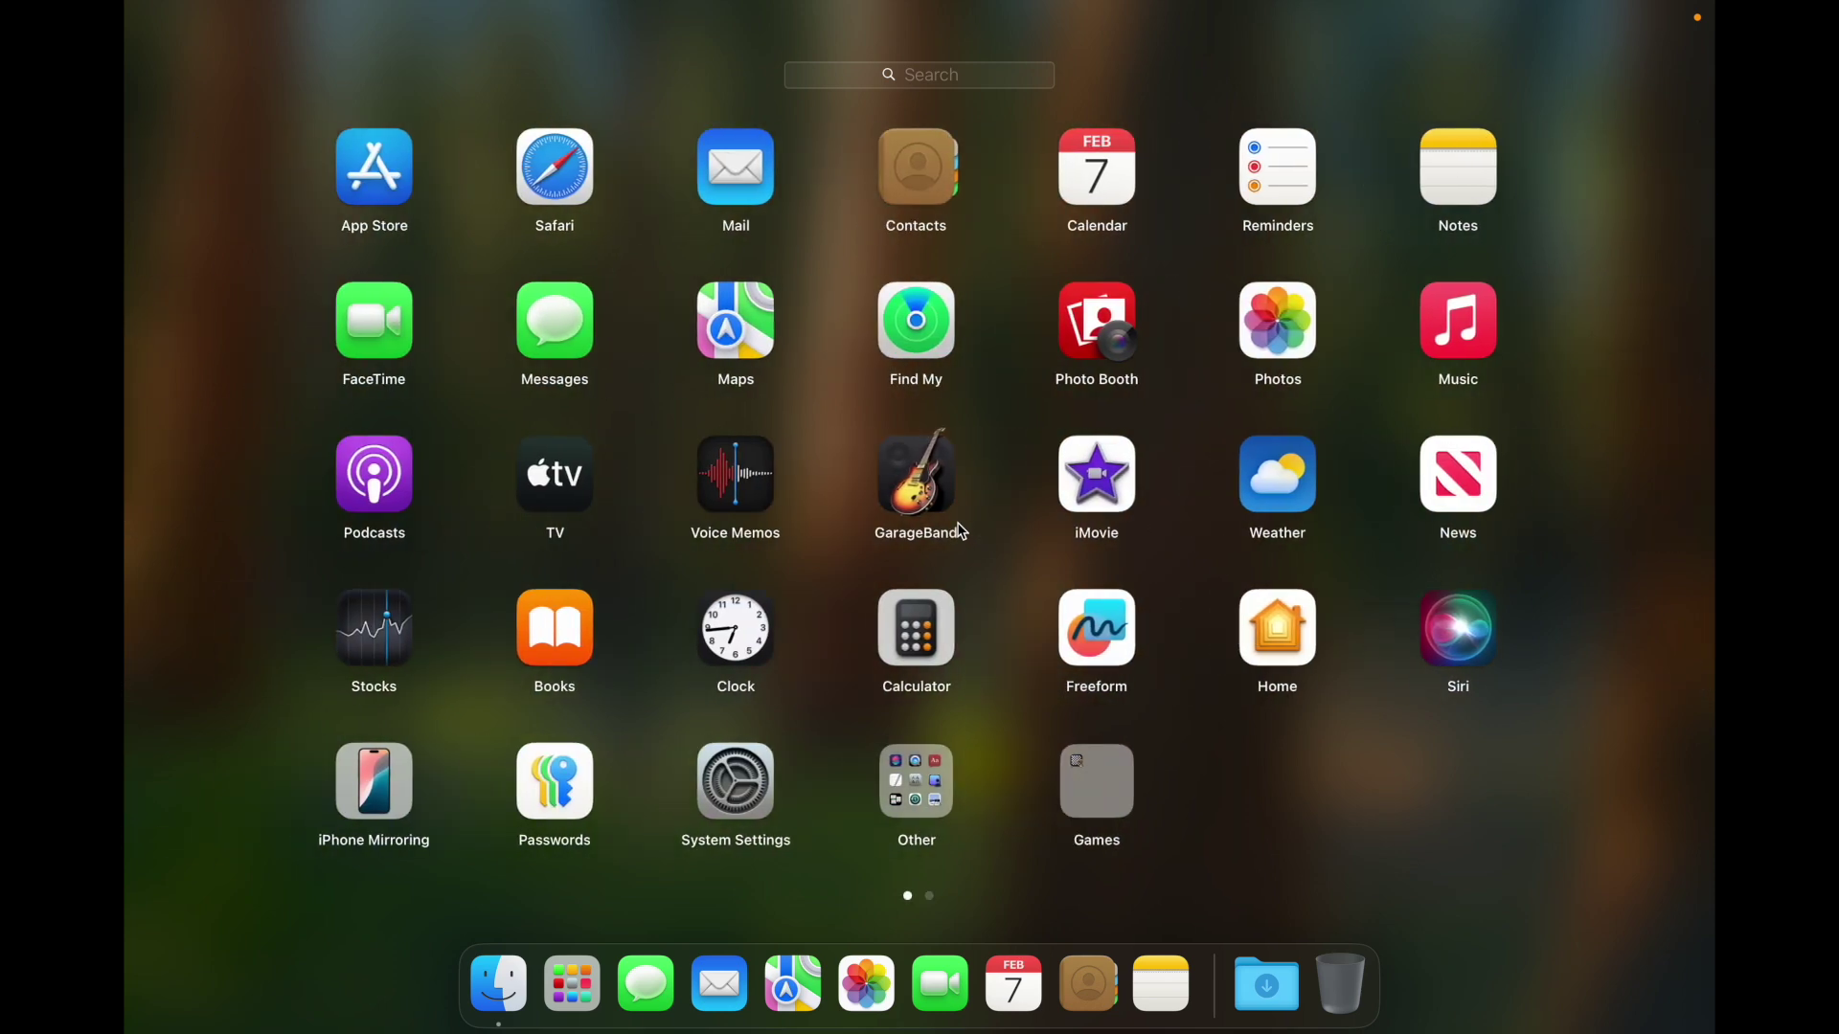
scroll(963, 531, right, 3)
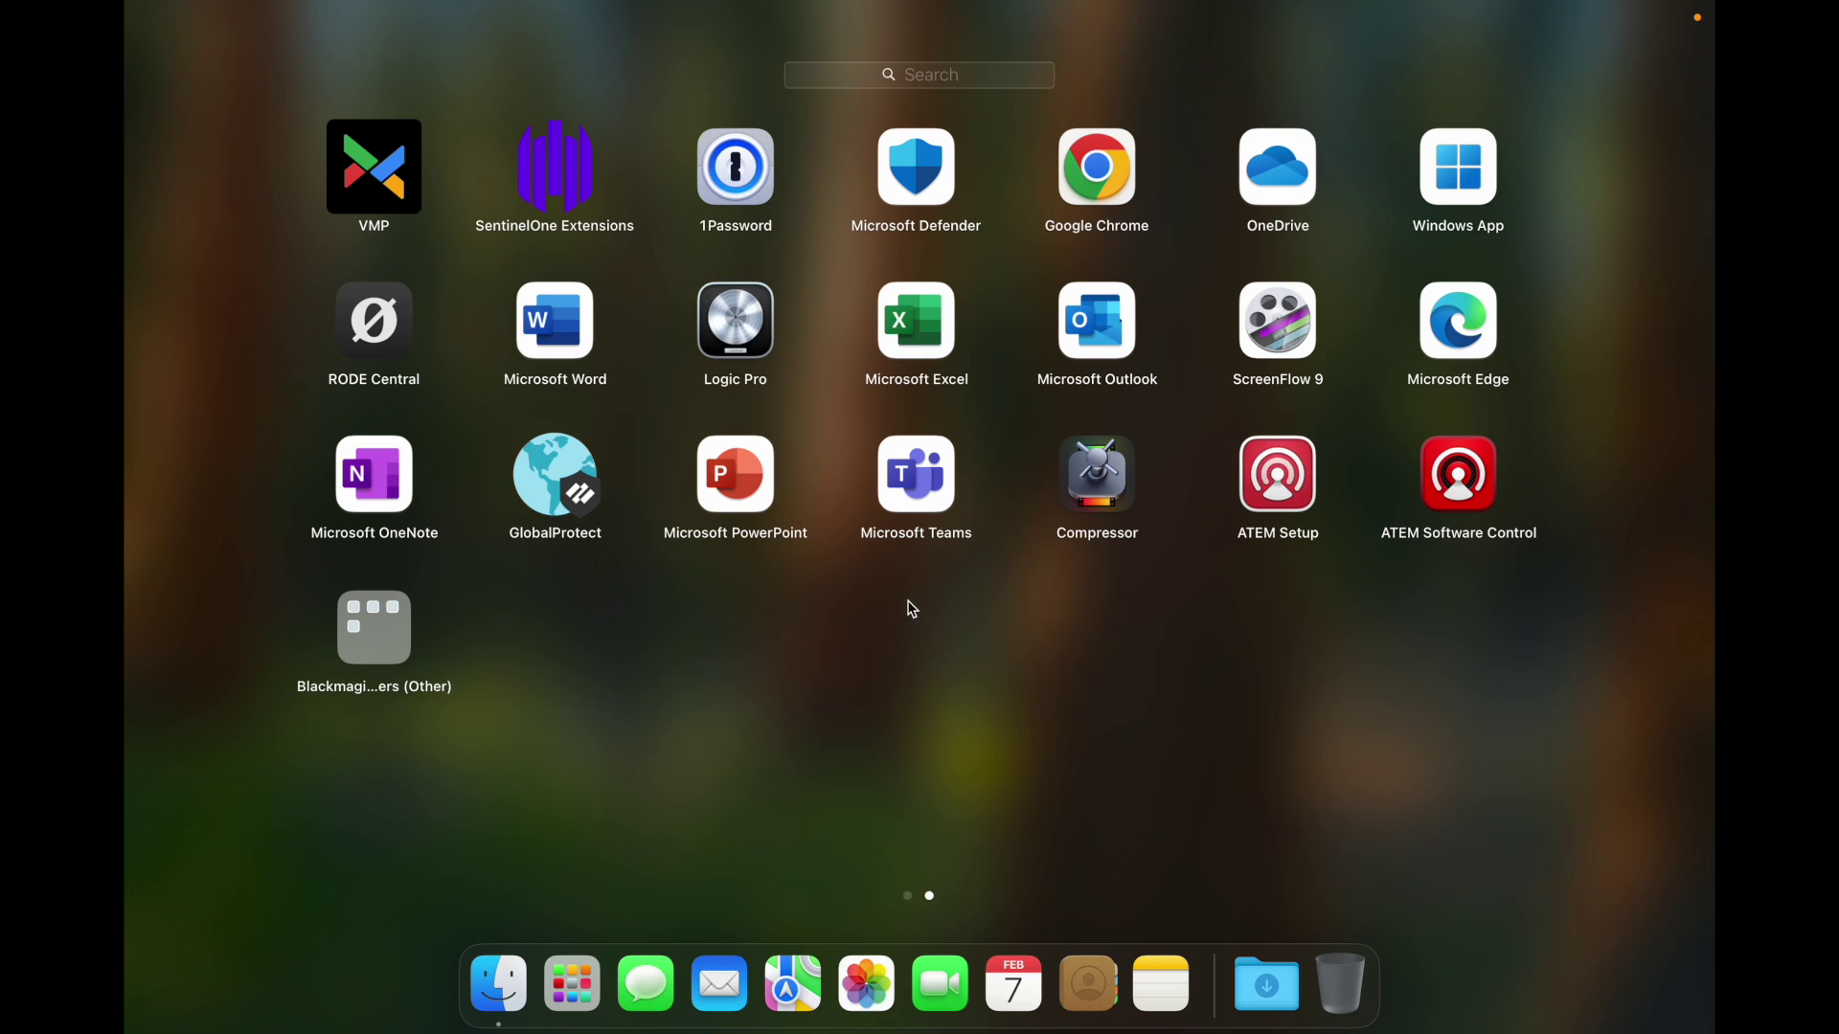
drag(1480, 324, 618, 987)
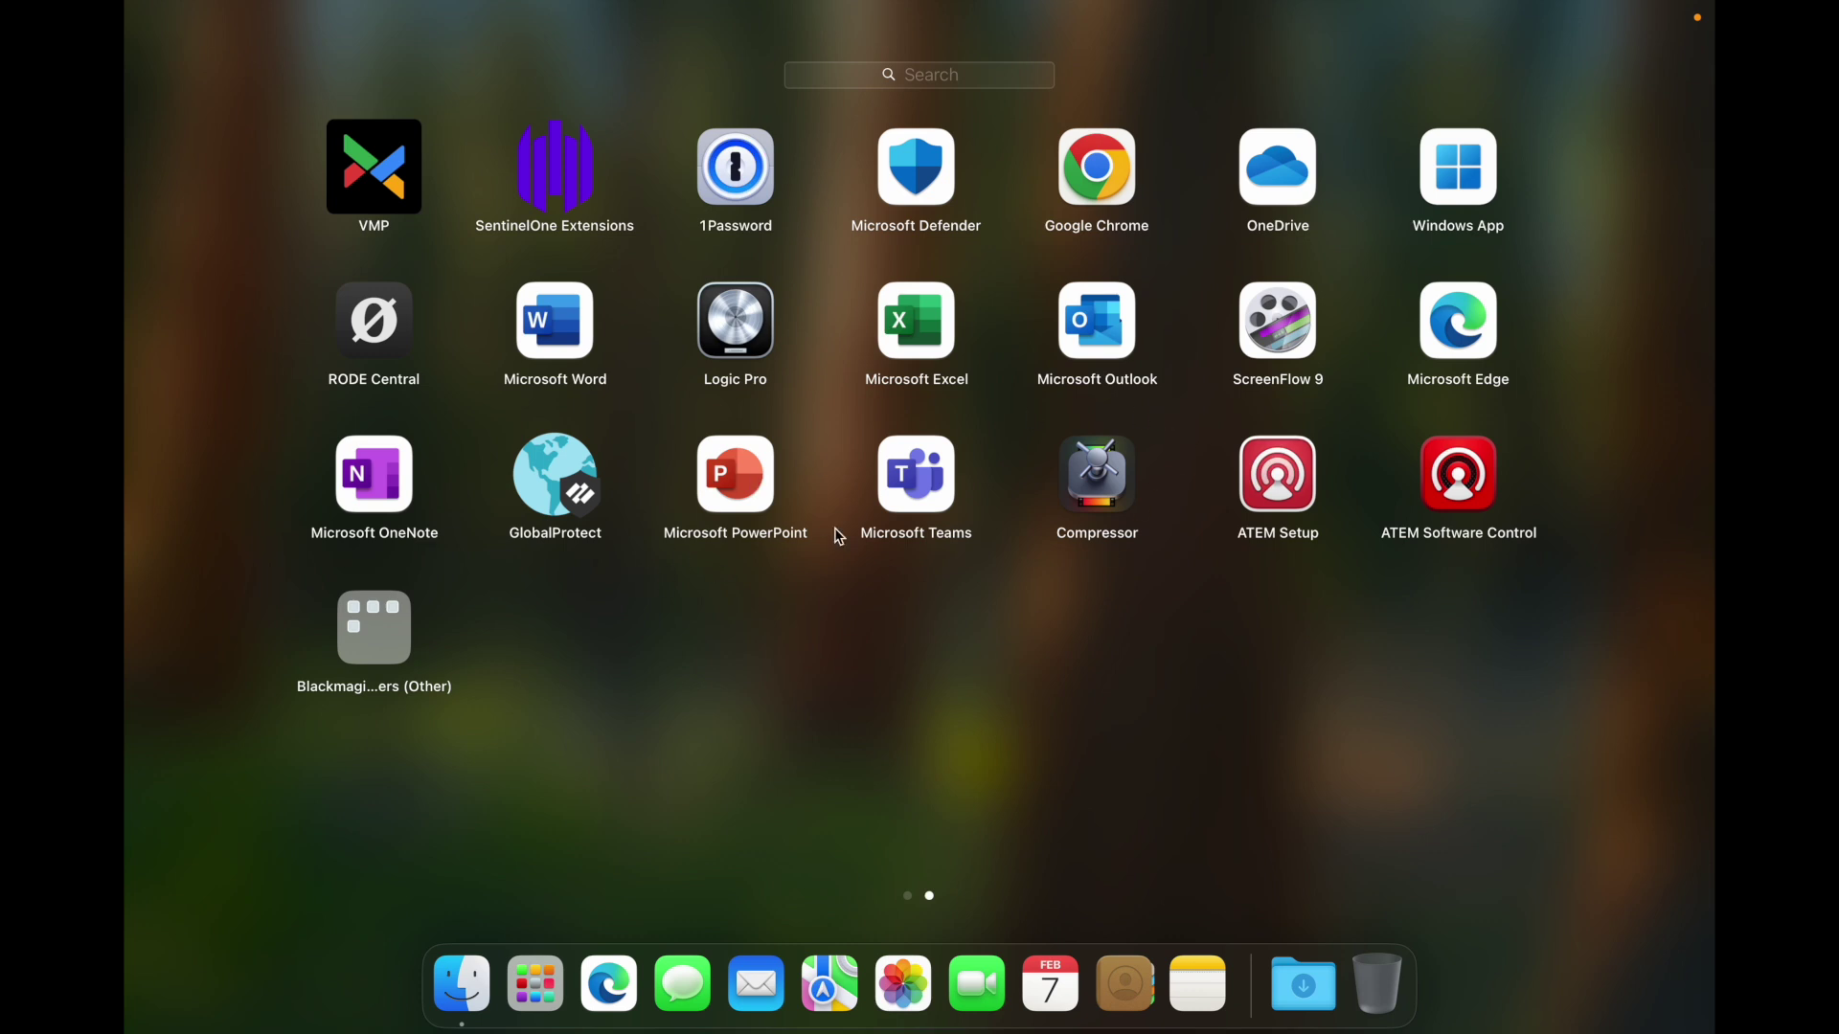
drag(1104, 339, 648, 982)
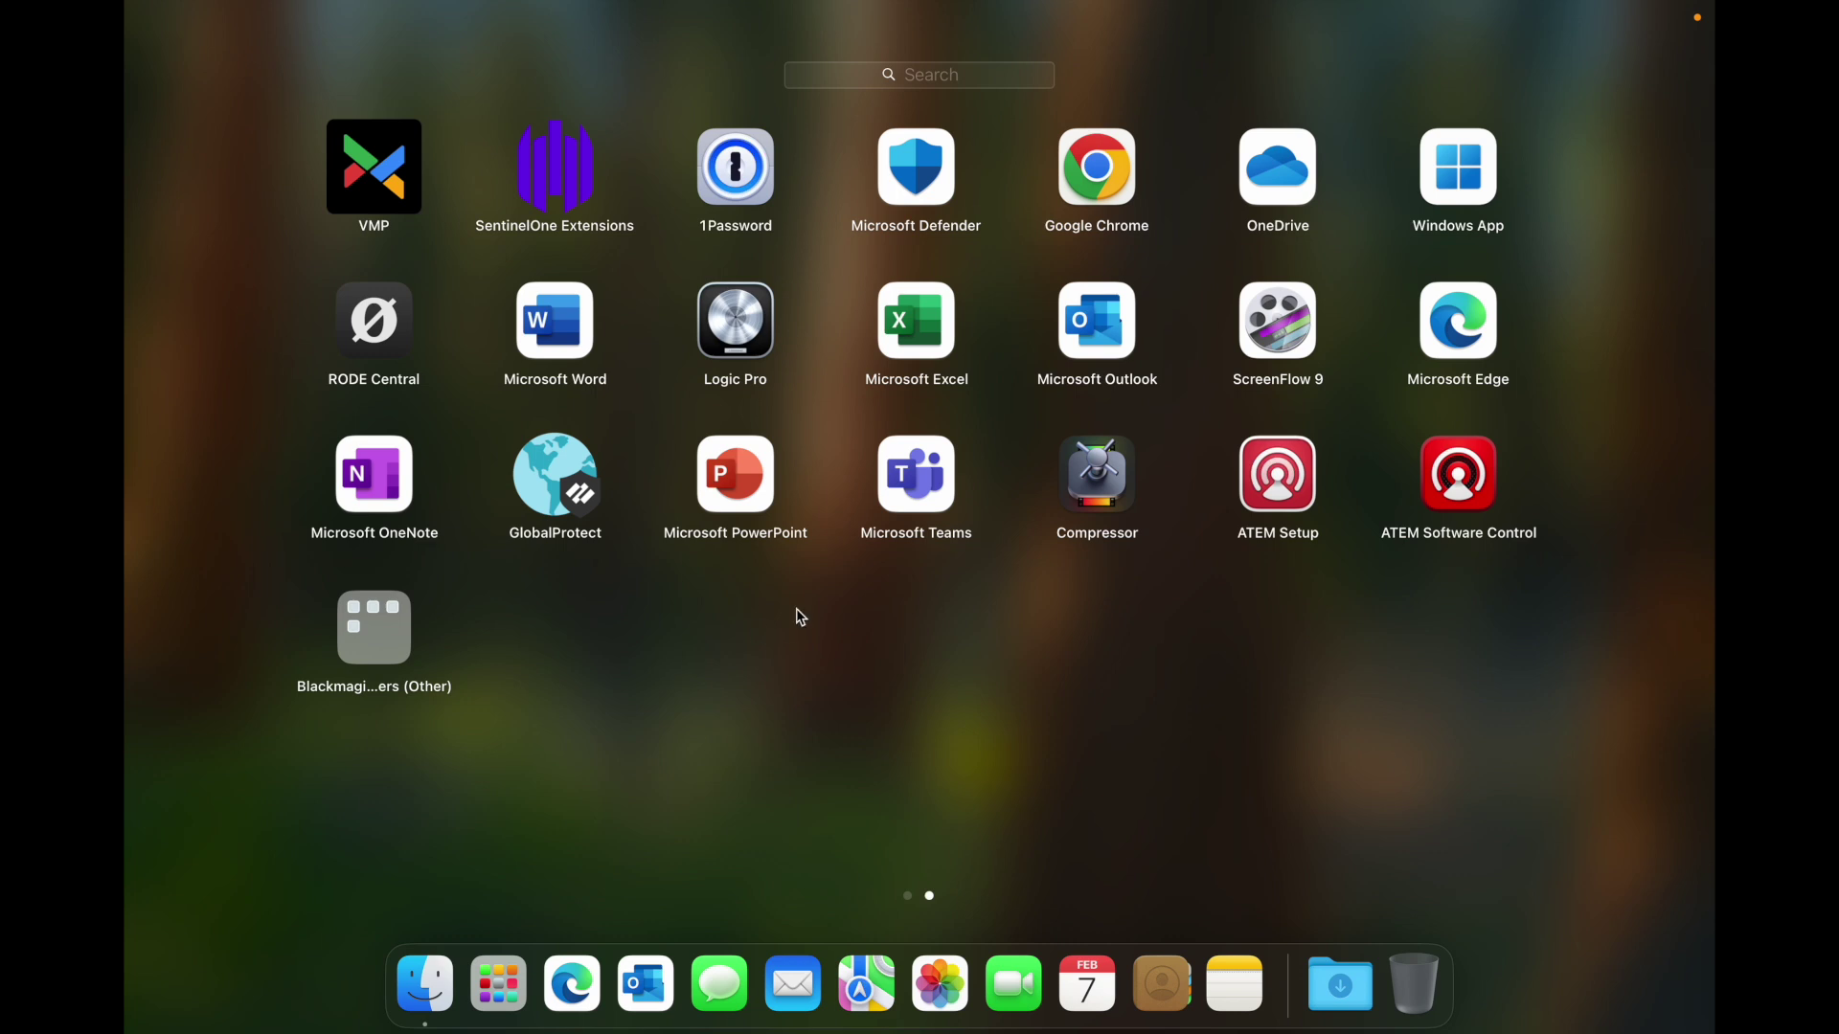
drag(937, 490, 687, 1002)
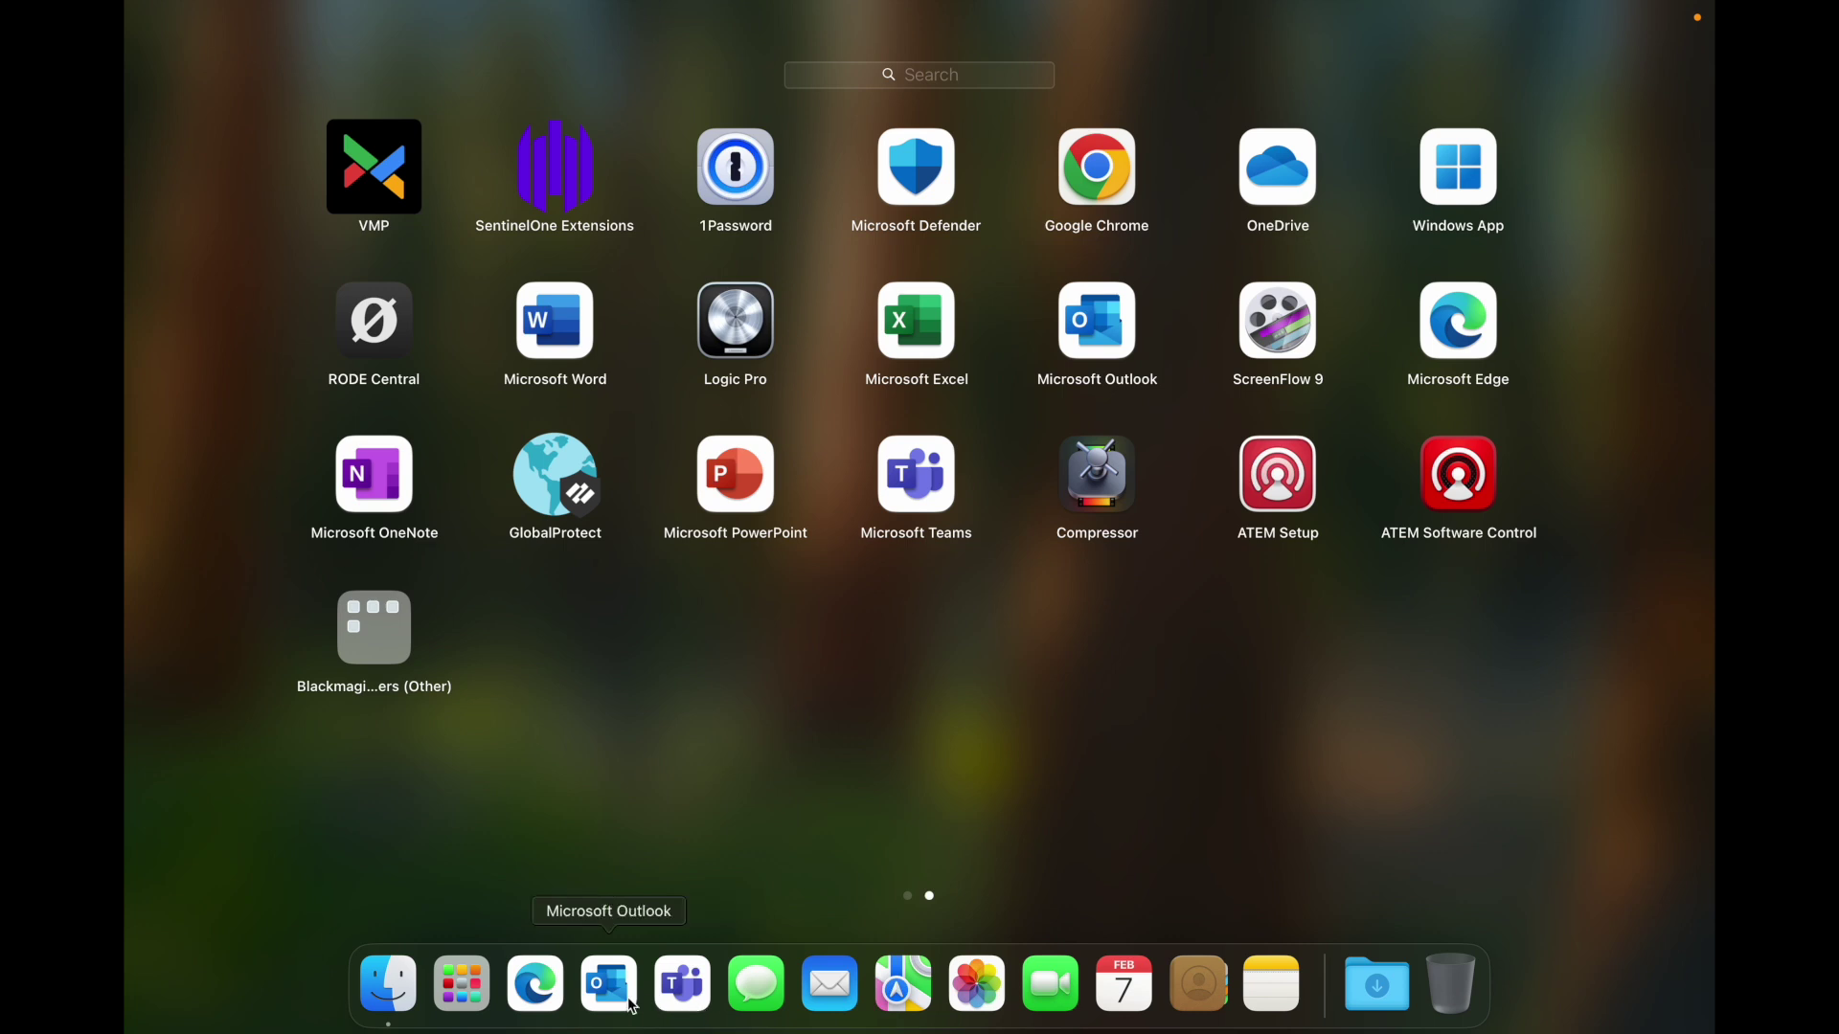
click(679, 996)
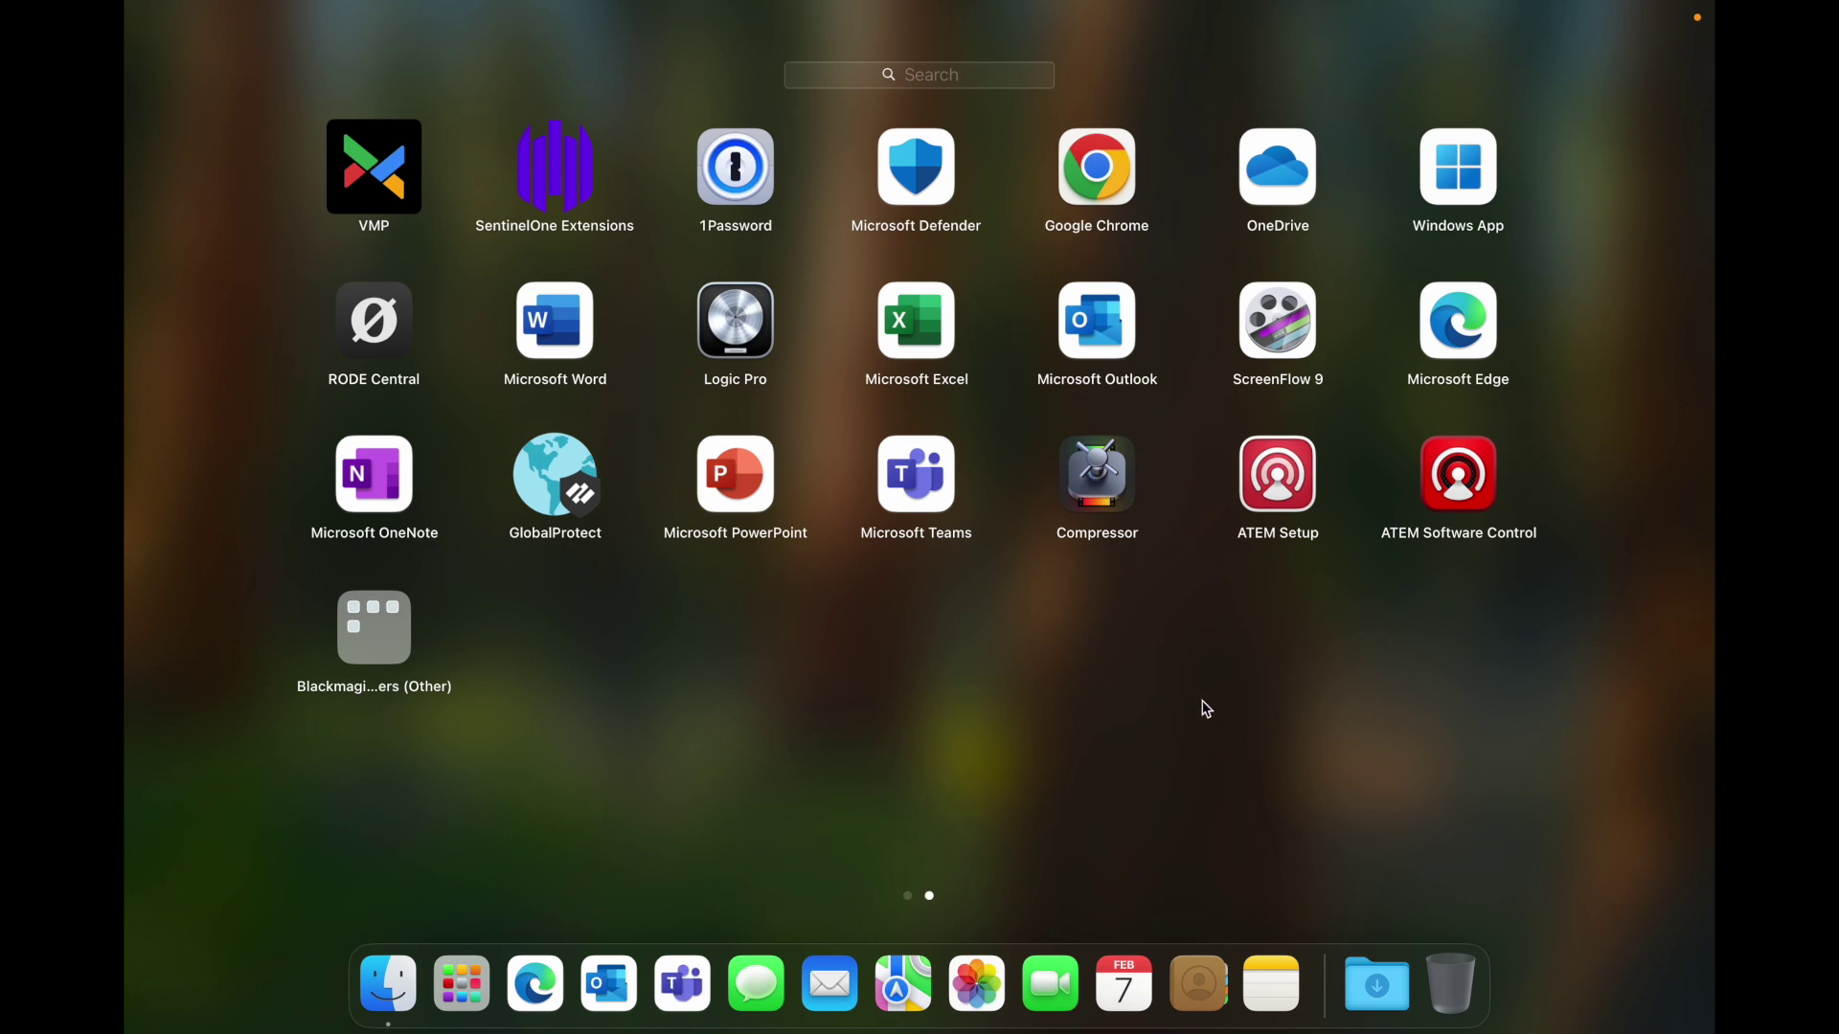
click(1118, 682)
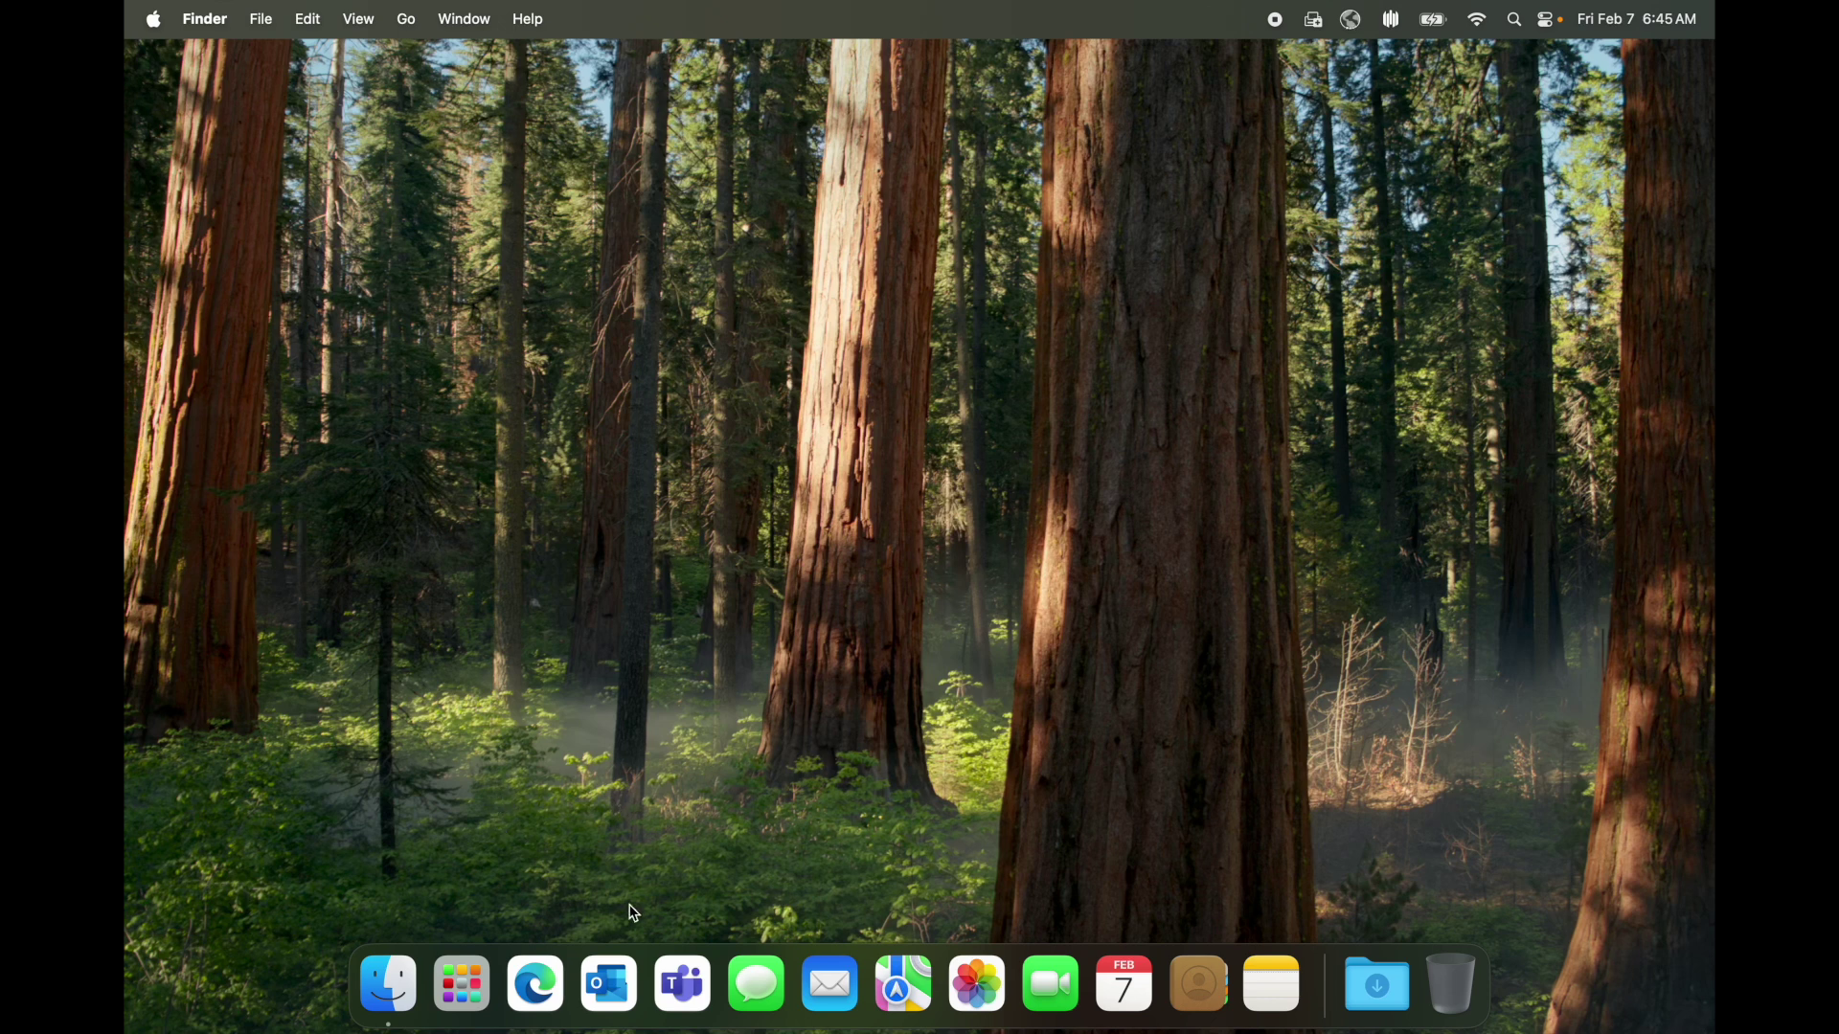
mouse_move(611, 985)
mouse_down()
mouse_move(696, 1015)
mouse_move(755, 997)
mouse_move(661, 1001)
mouse_move(778, 1011)
mouse_move(596, 998)
mouse_up()
click(690, 998)
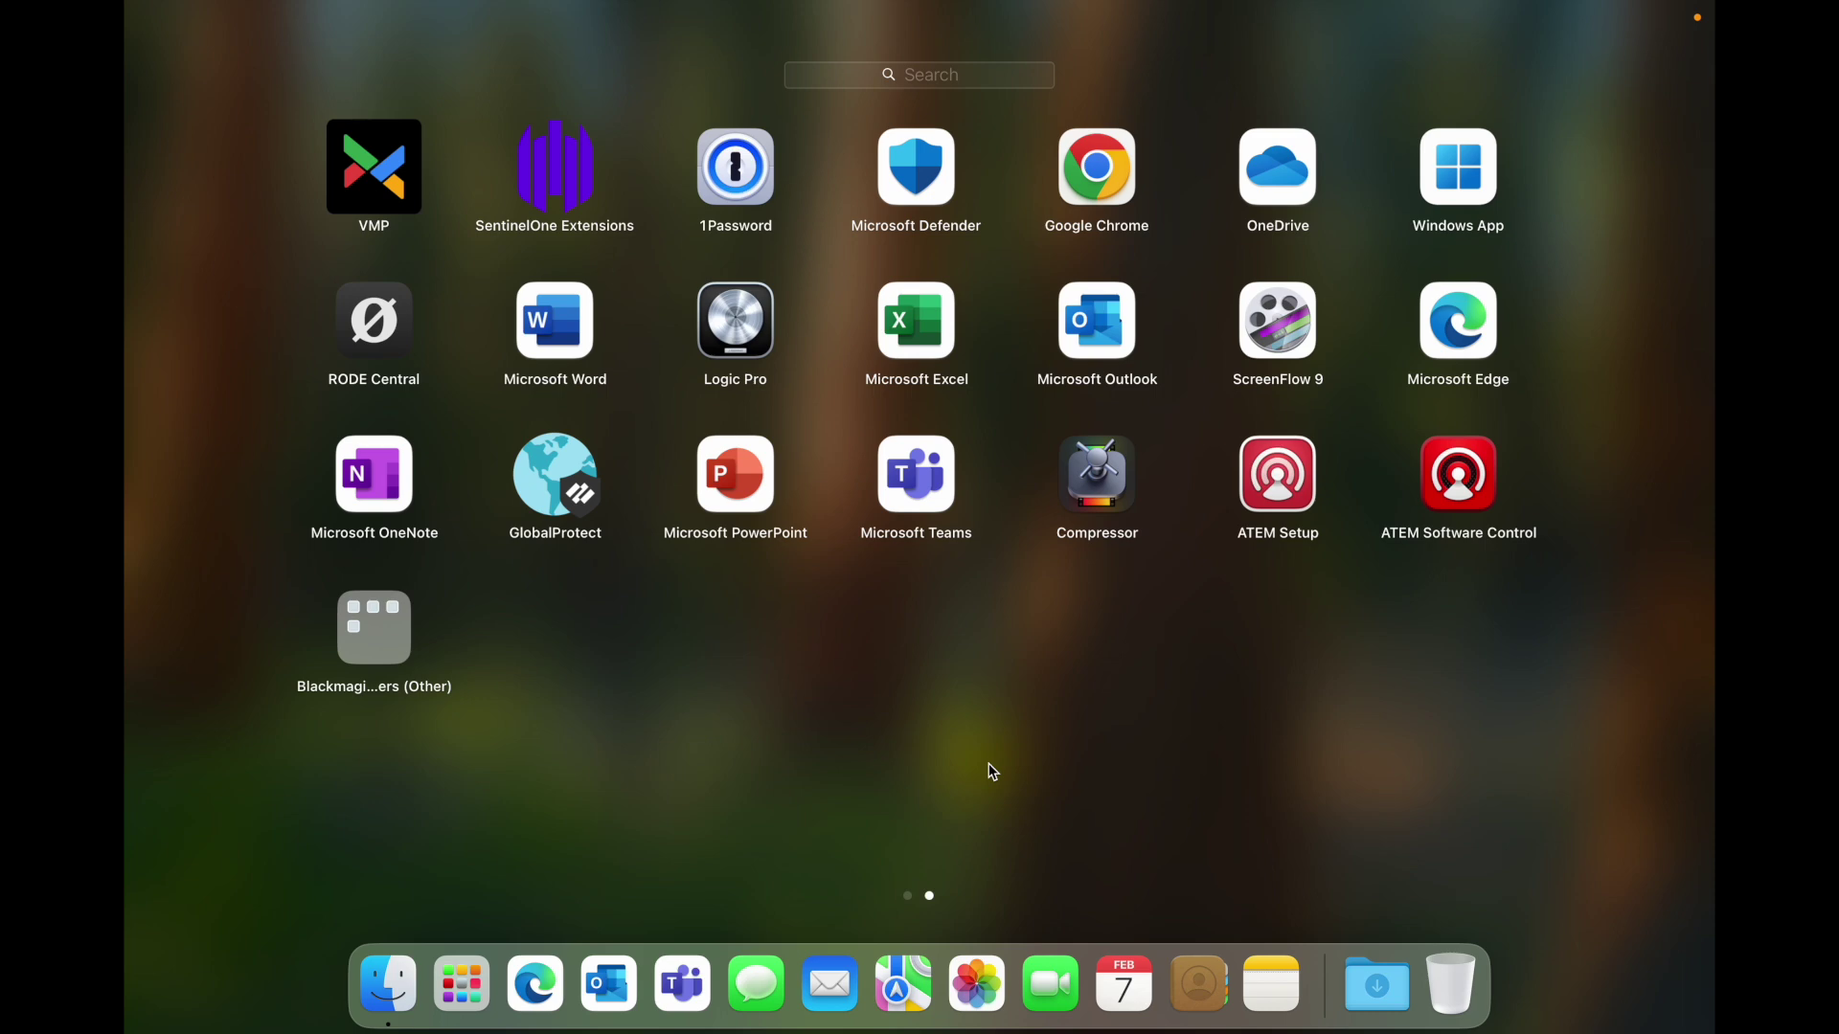
- Create an app folder on the second Launchpad page by combining Microsoft Word with Microsoft Outlook
scroll(994, 772, left, 3)
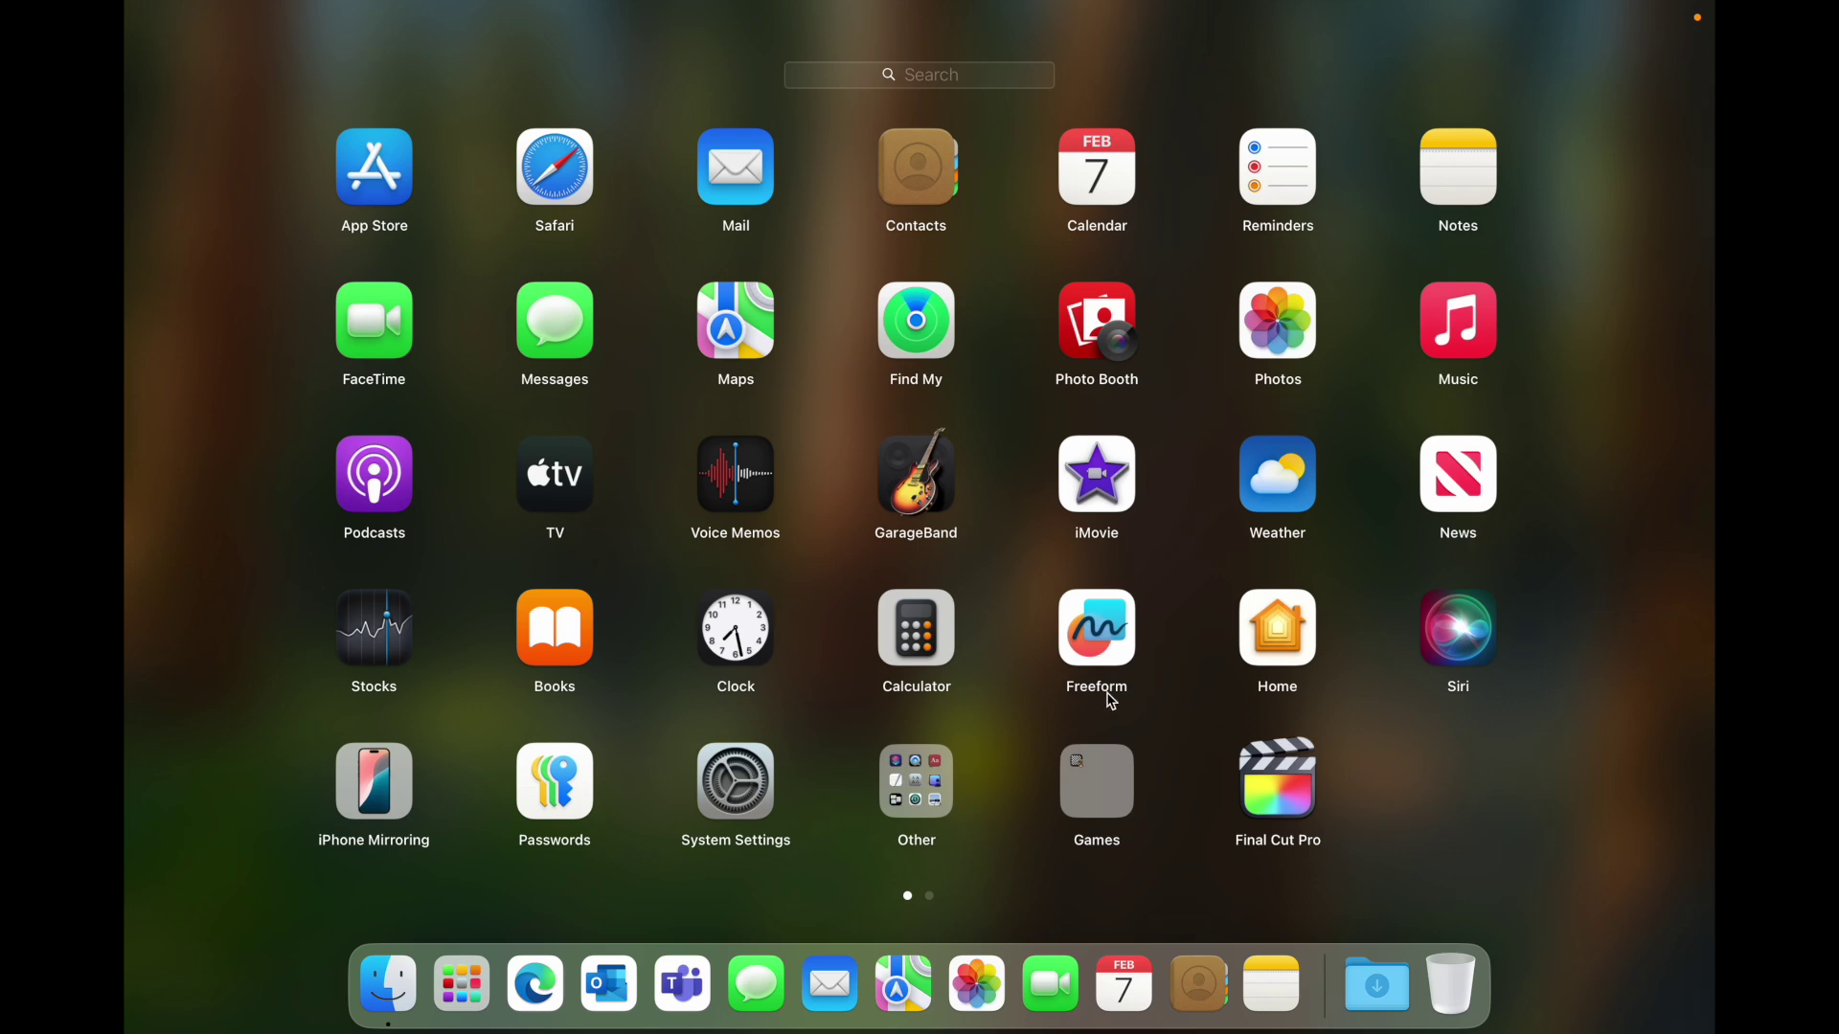
scroll(1113, 704, right, 3)
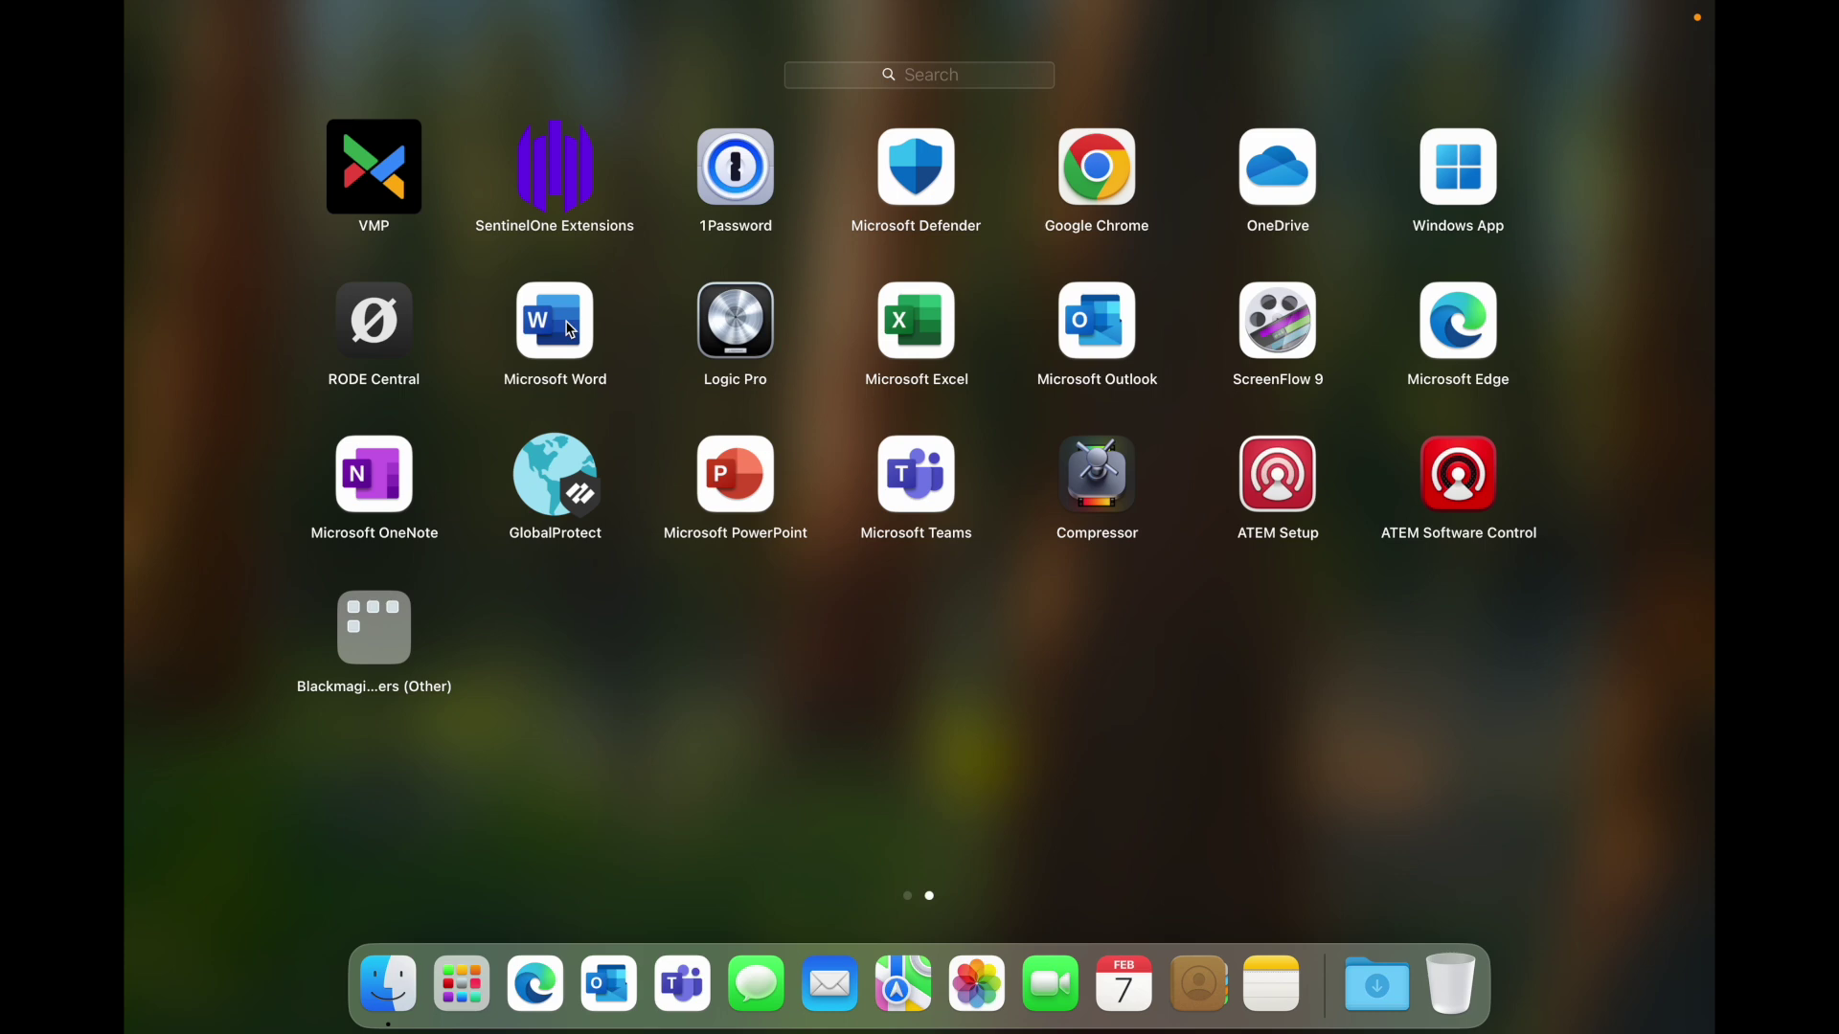
click(572, 330)
drag(571, 330, 584, 514)
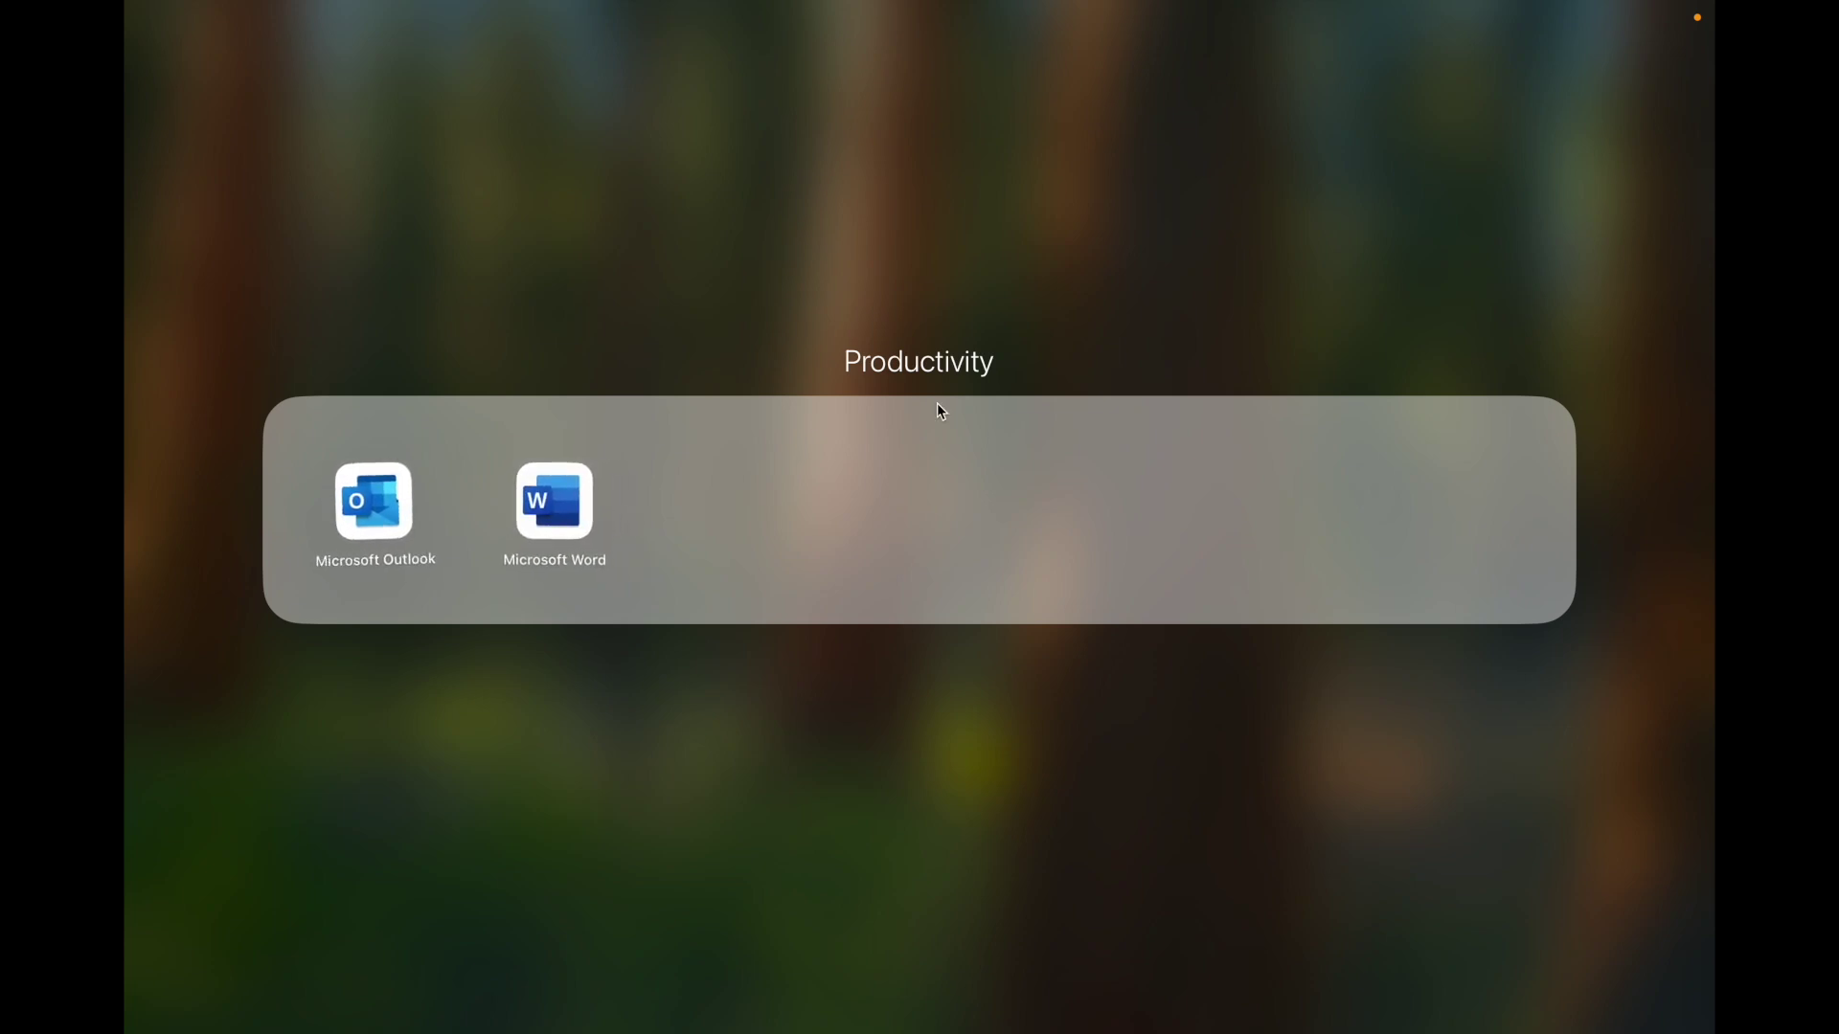
- Rename the folder containing Outlook and Word to Microsoft and close it
click(952, 372)
text(Micros)
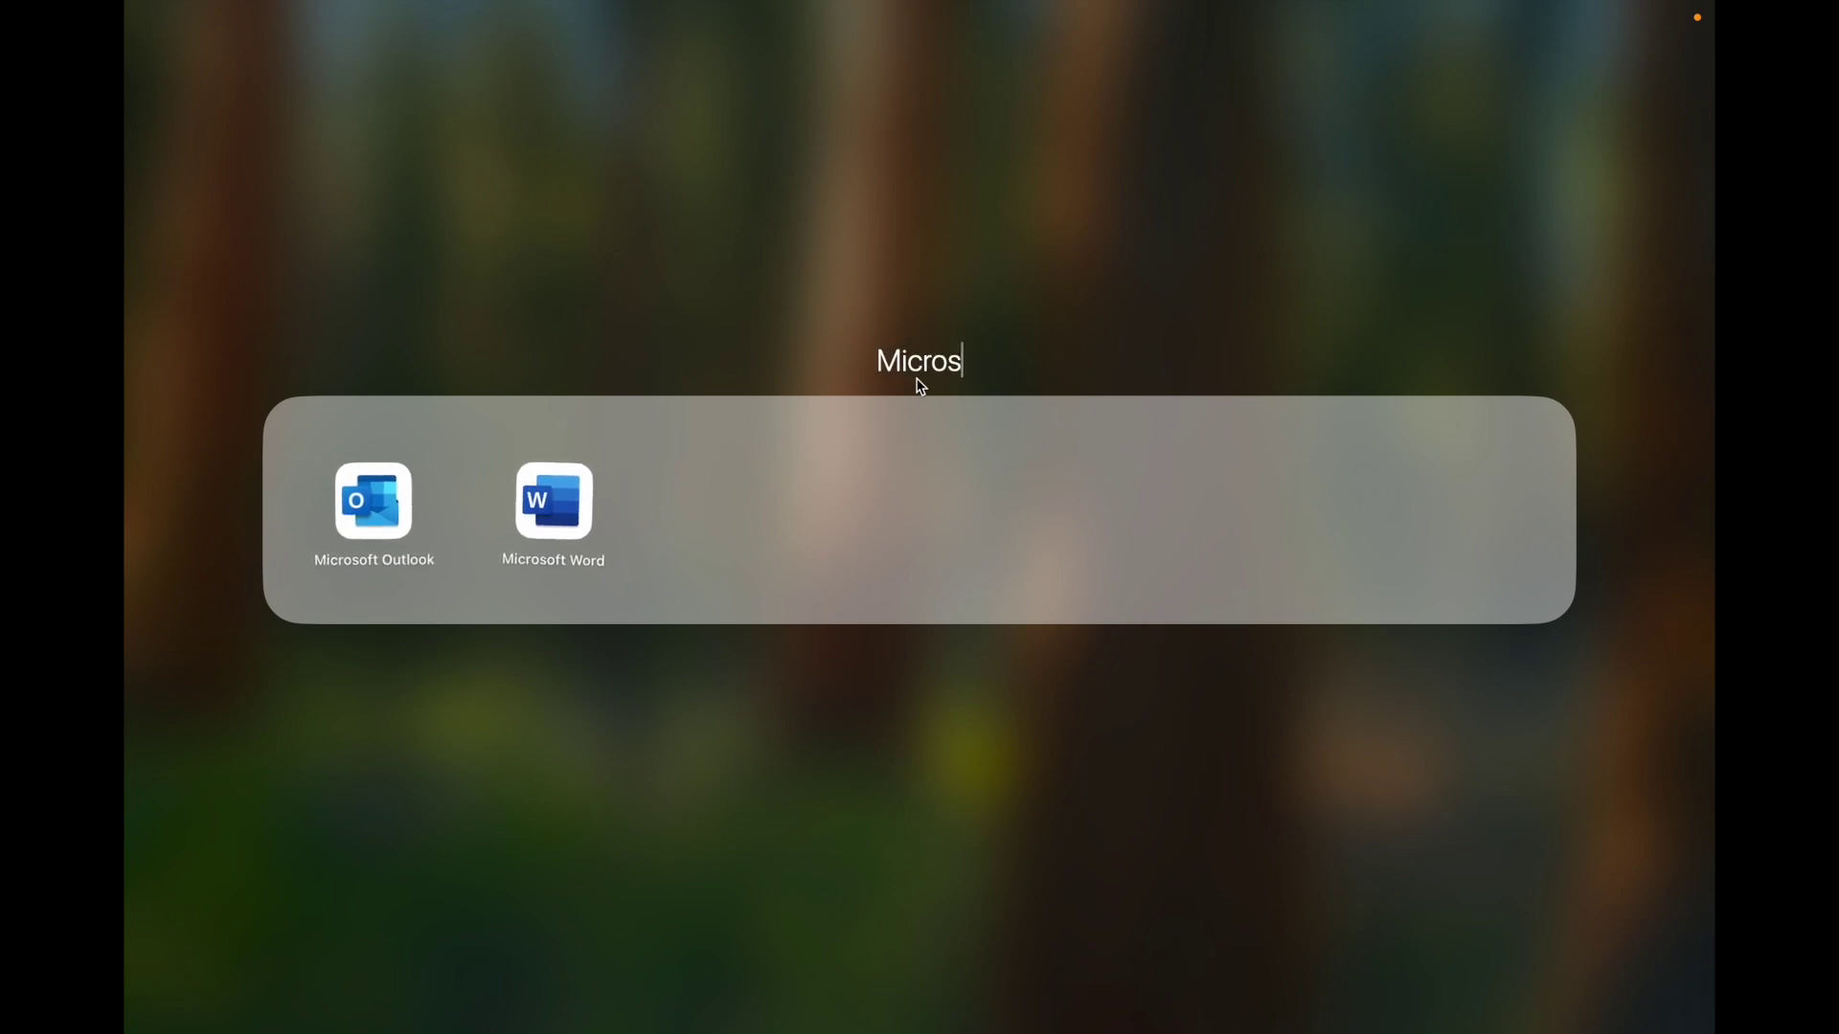
text(oft)
key(Return)
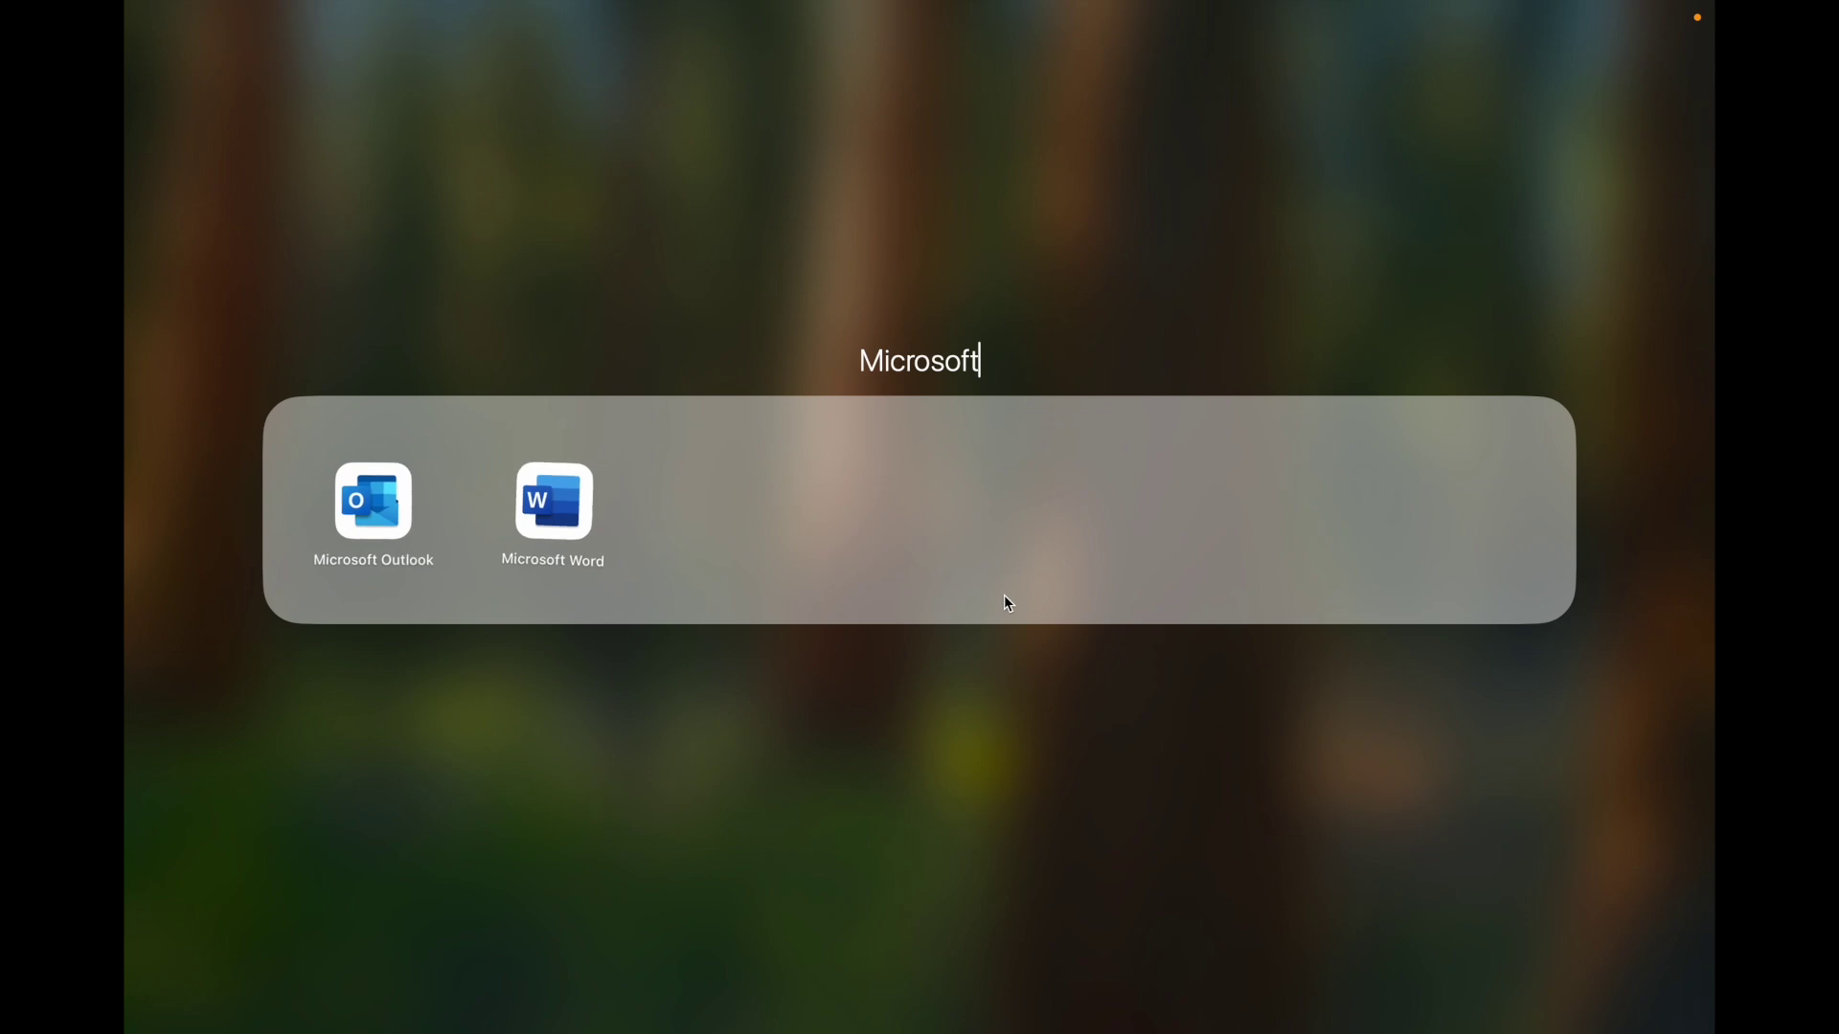
click(792, 751)
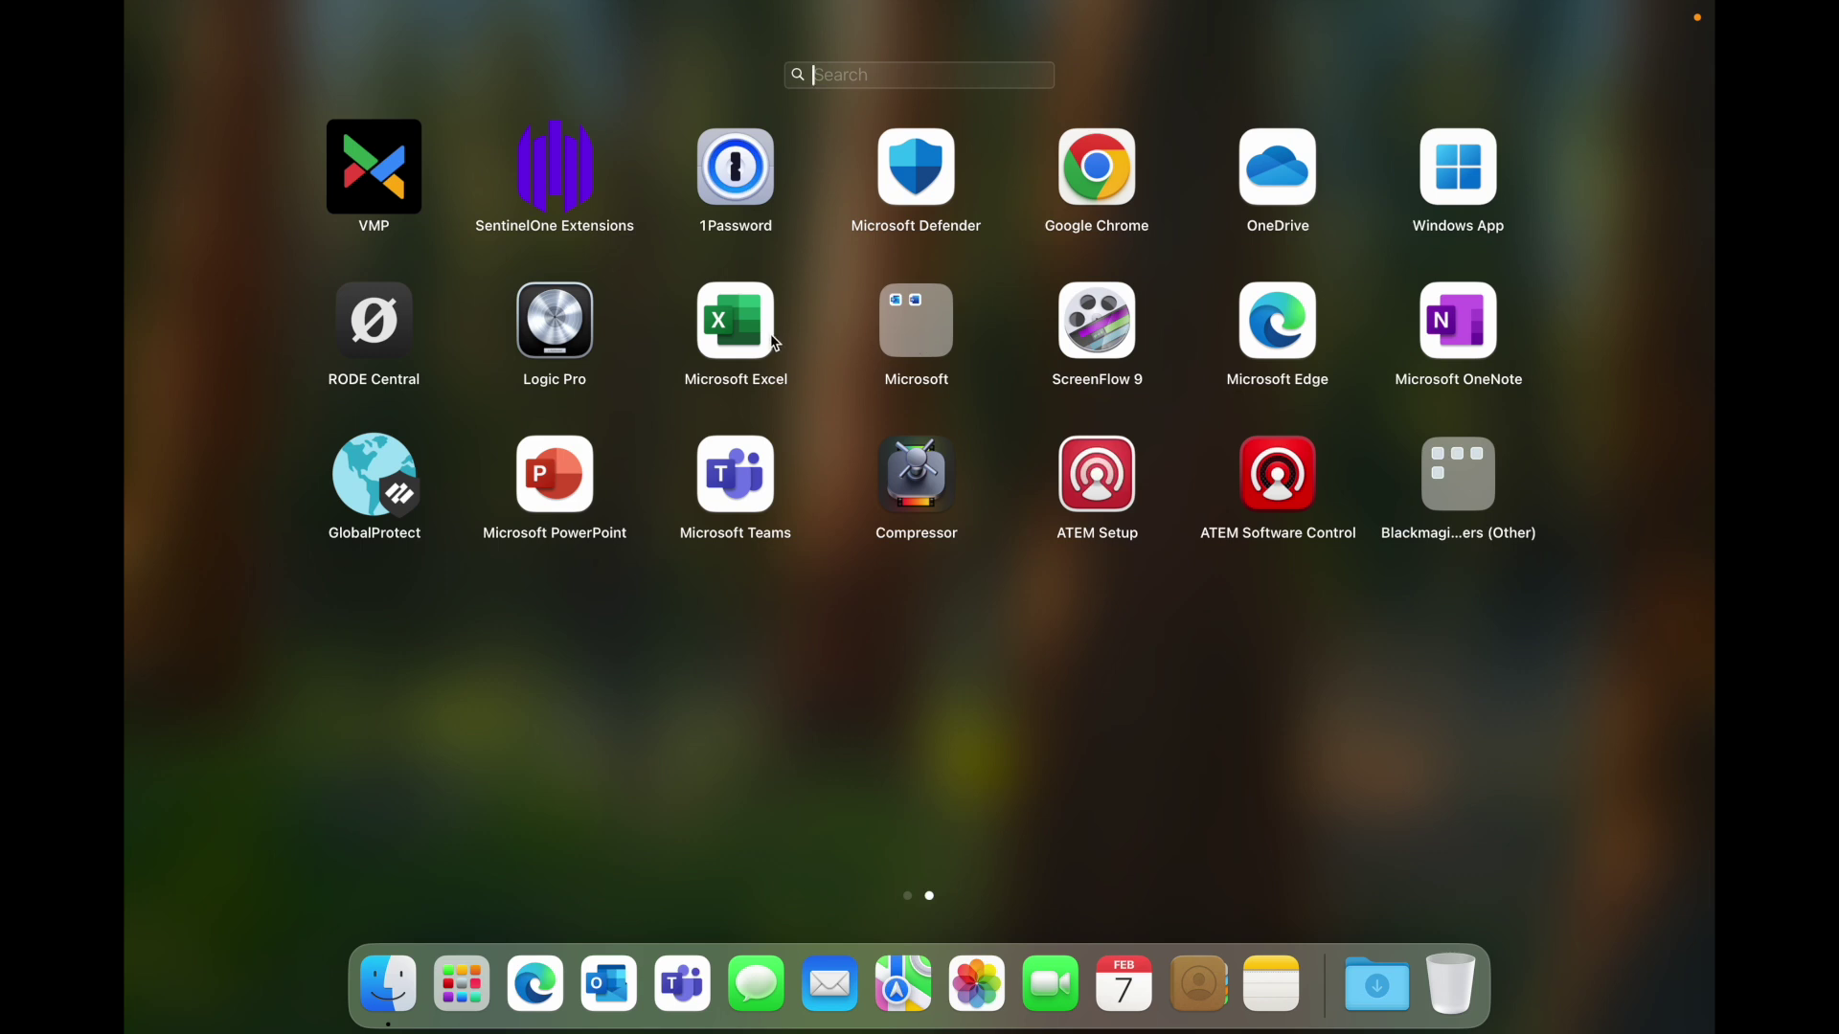
- Move Microsoft Excel, PowerPoint, Teams, OneDrive, Windows App, Microsoft Defender and Microsoft Edge into the Microsoft folder
drag(748, 335, 917, 347)
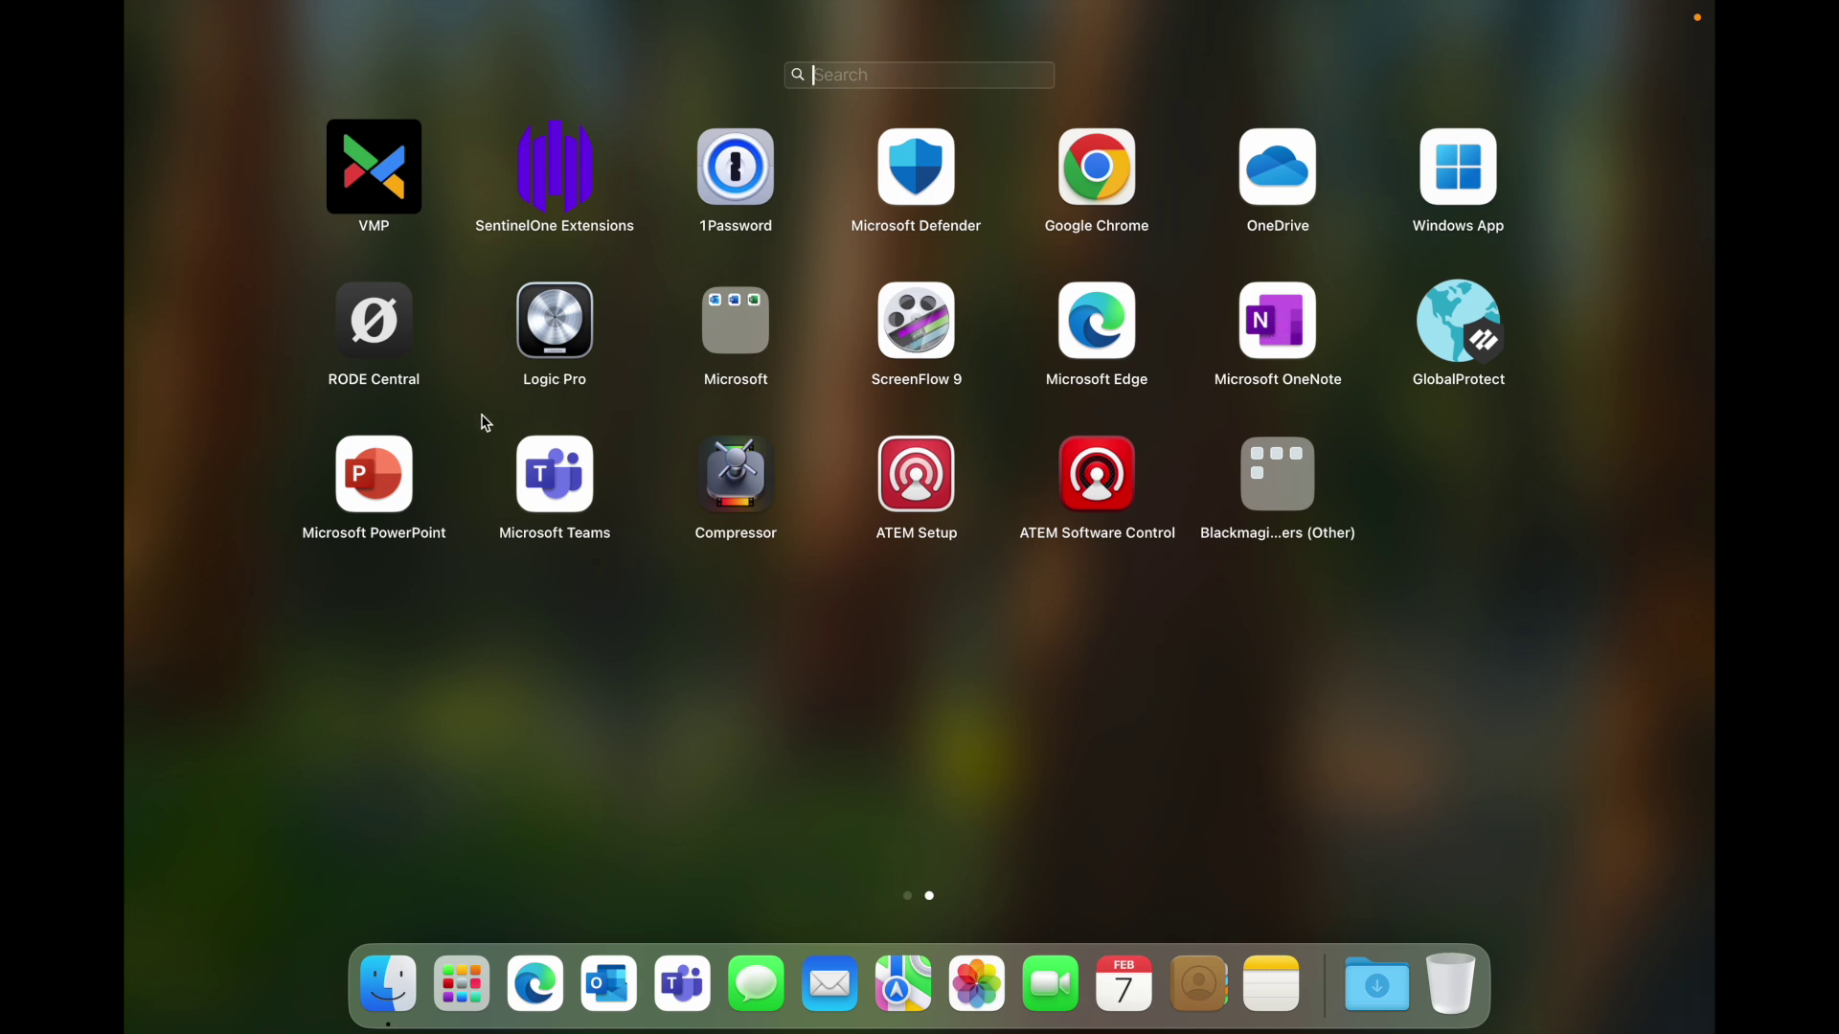
drag(391, 472, 897, 348)
drag(384, 481, 927, 343)
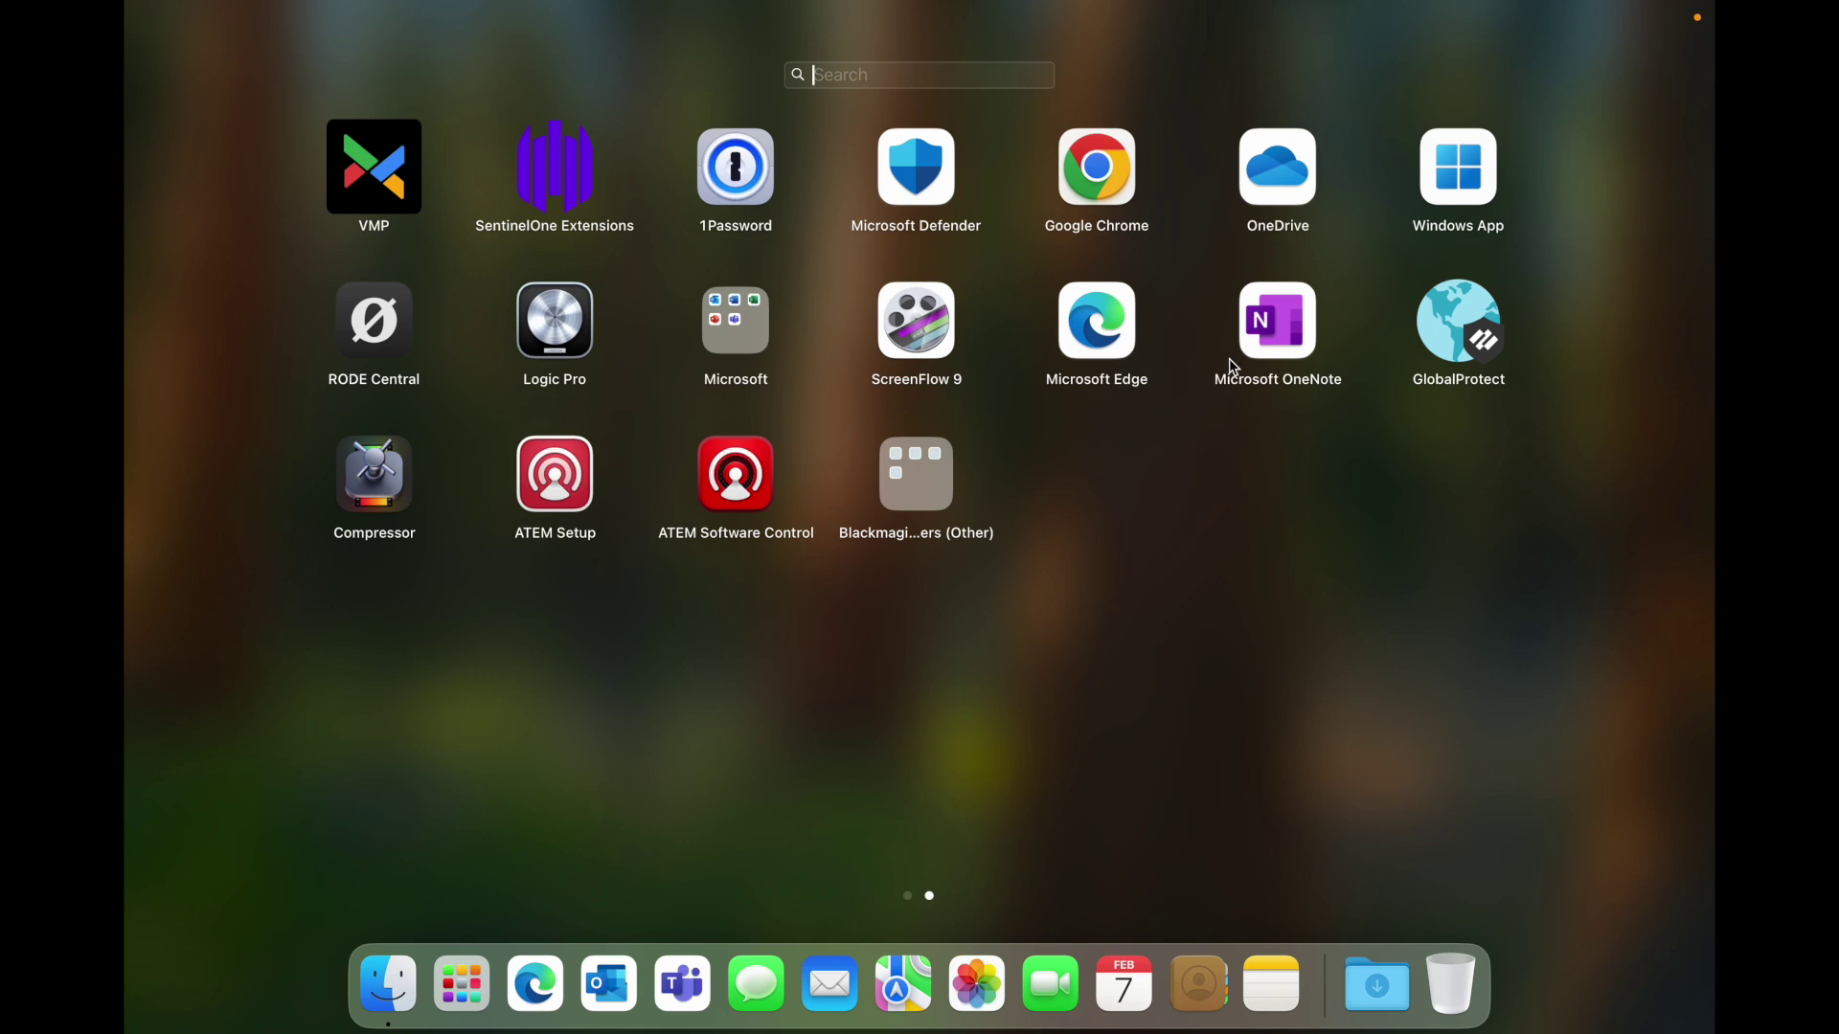
drag(1277, 197, 596, 362)
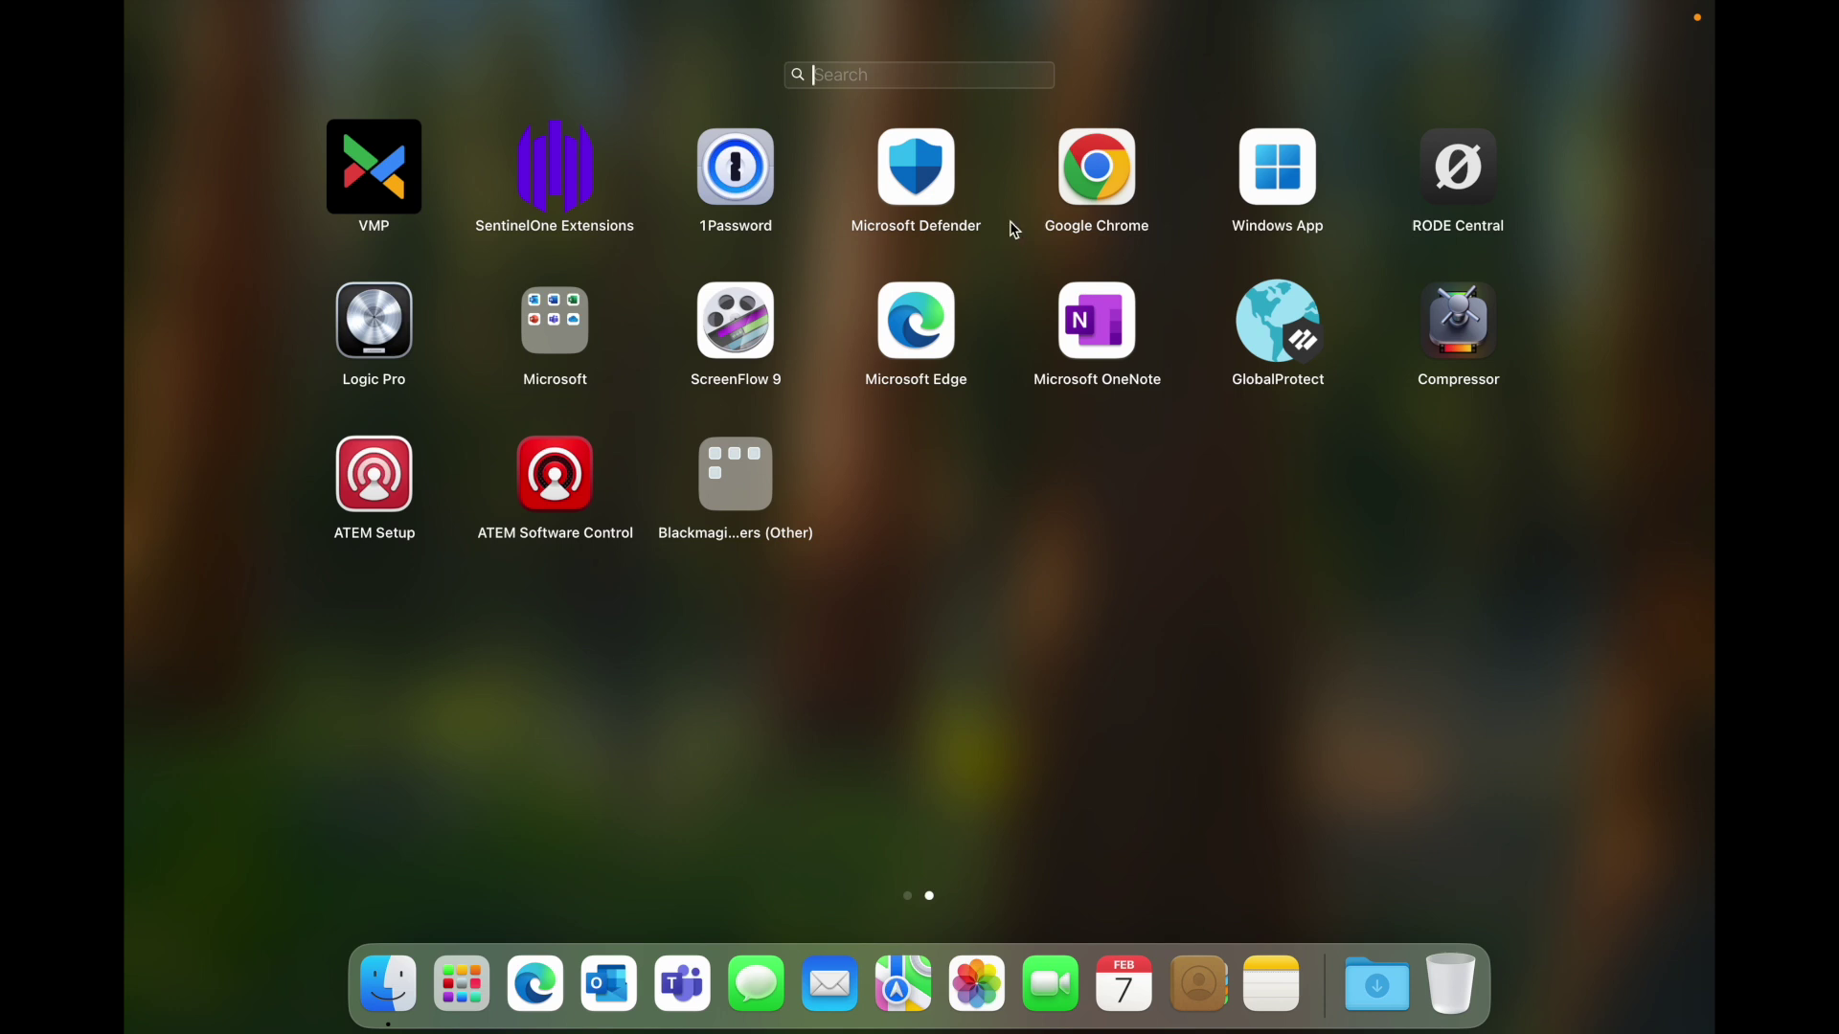
drag(1279, 163, 375, 326)
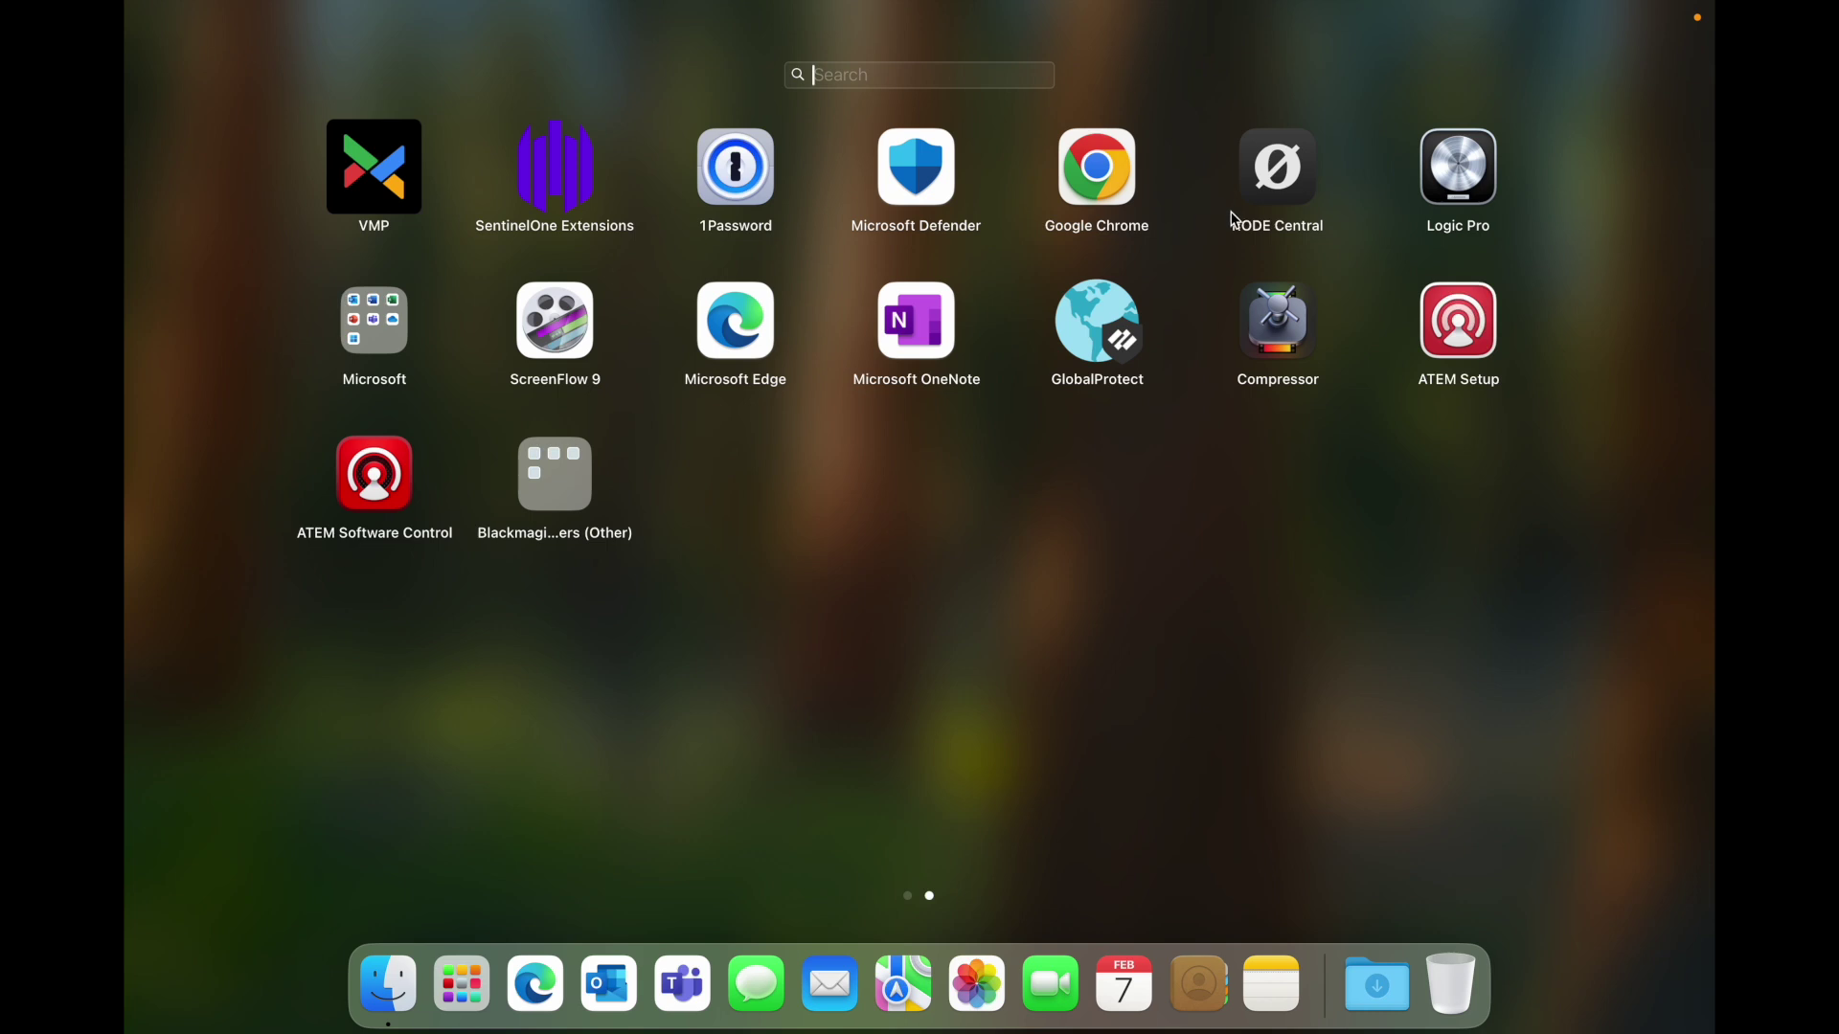
drag(903, 184, 1461, 199)
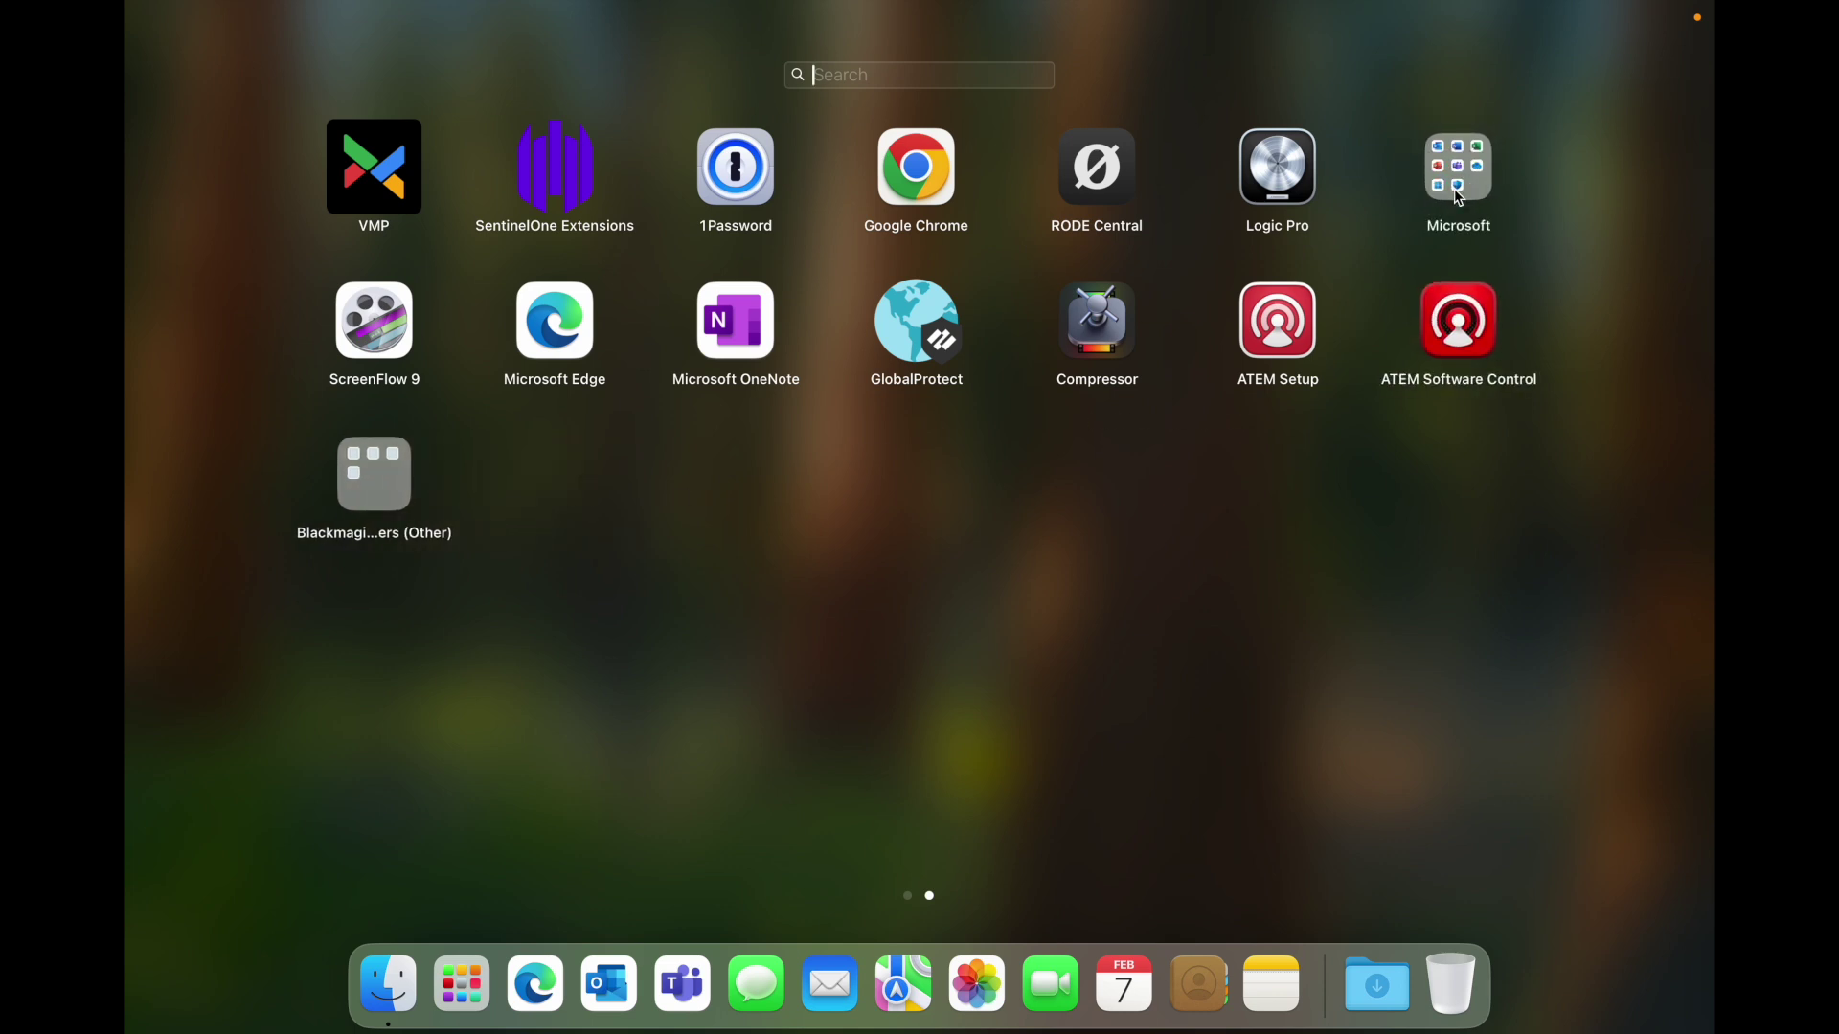
drag(558, 340, 1467, 202)
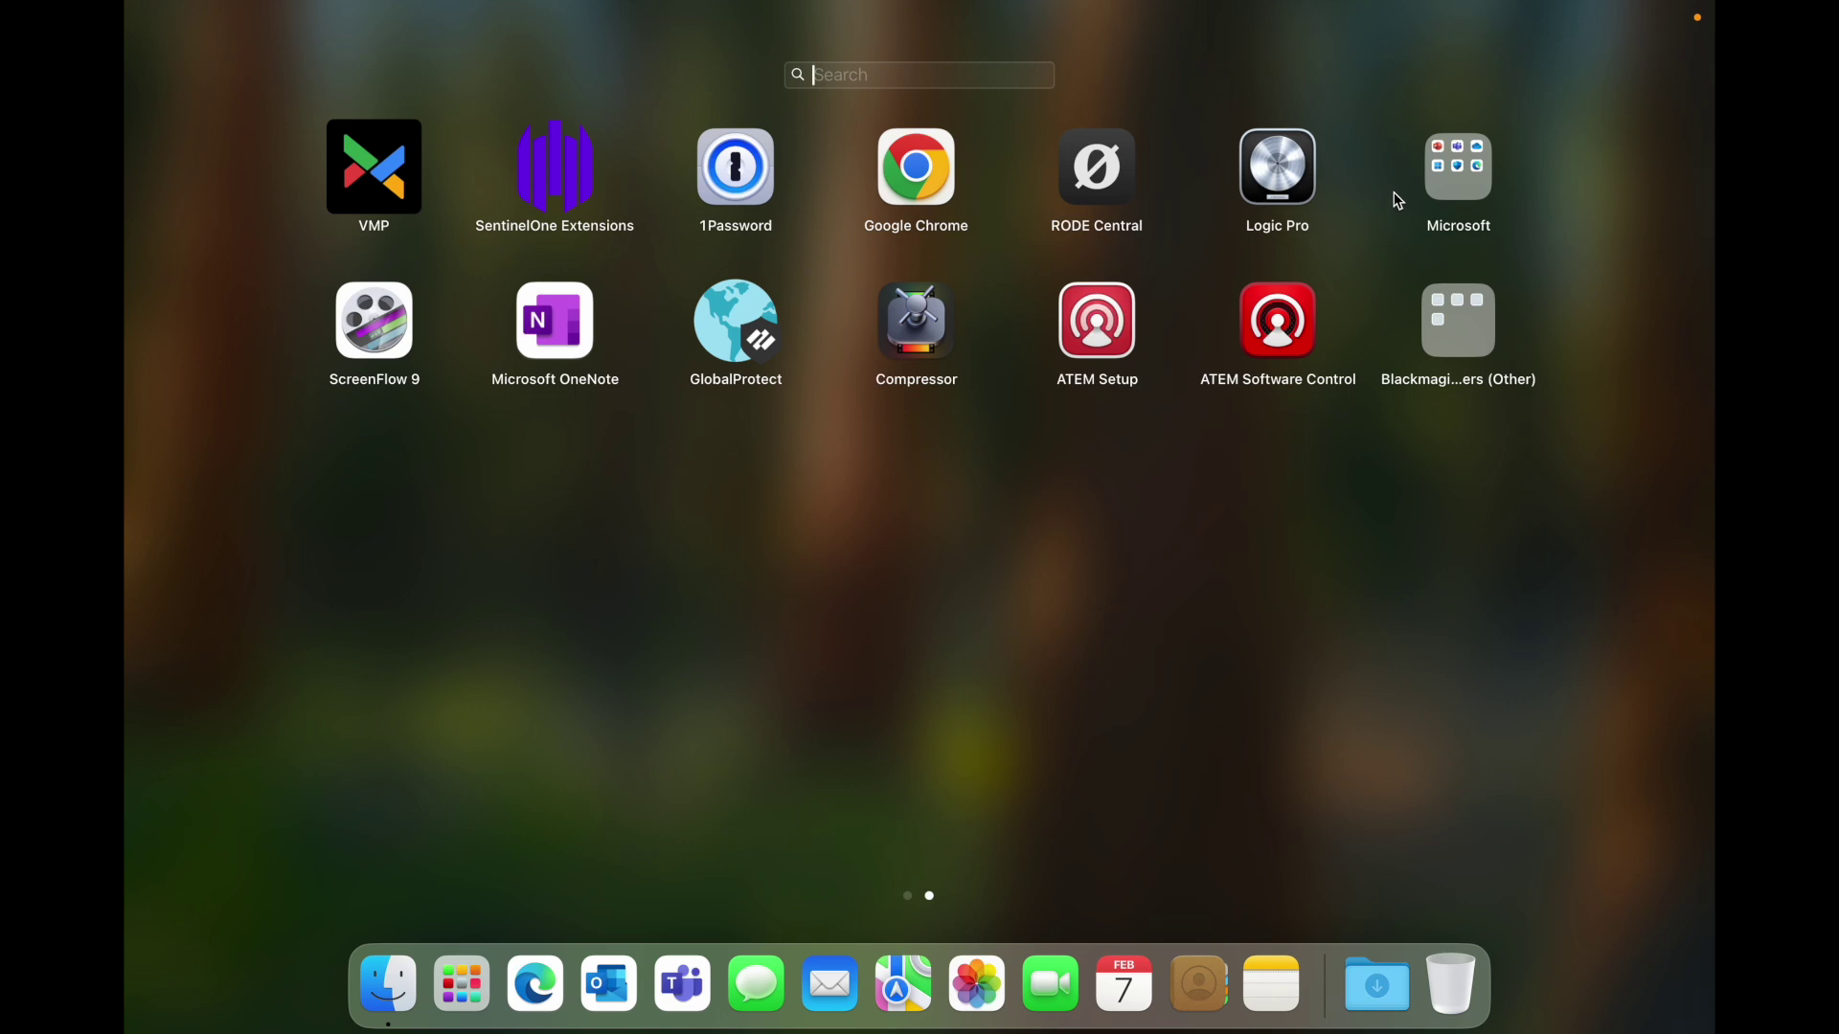
- Place the Microsoft folder directly after Google Chrome and add Microsoft OneNote to it
drag(1467, 197, 1051, 195)
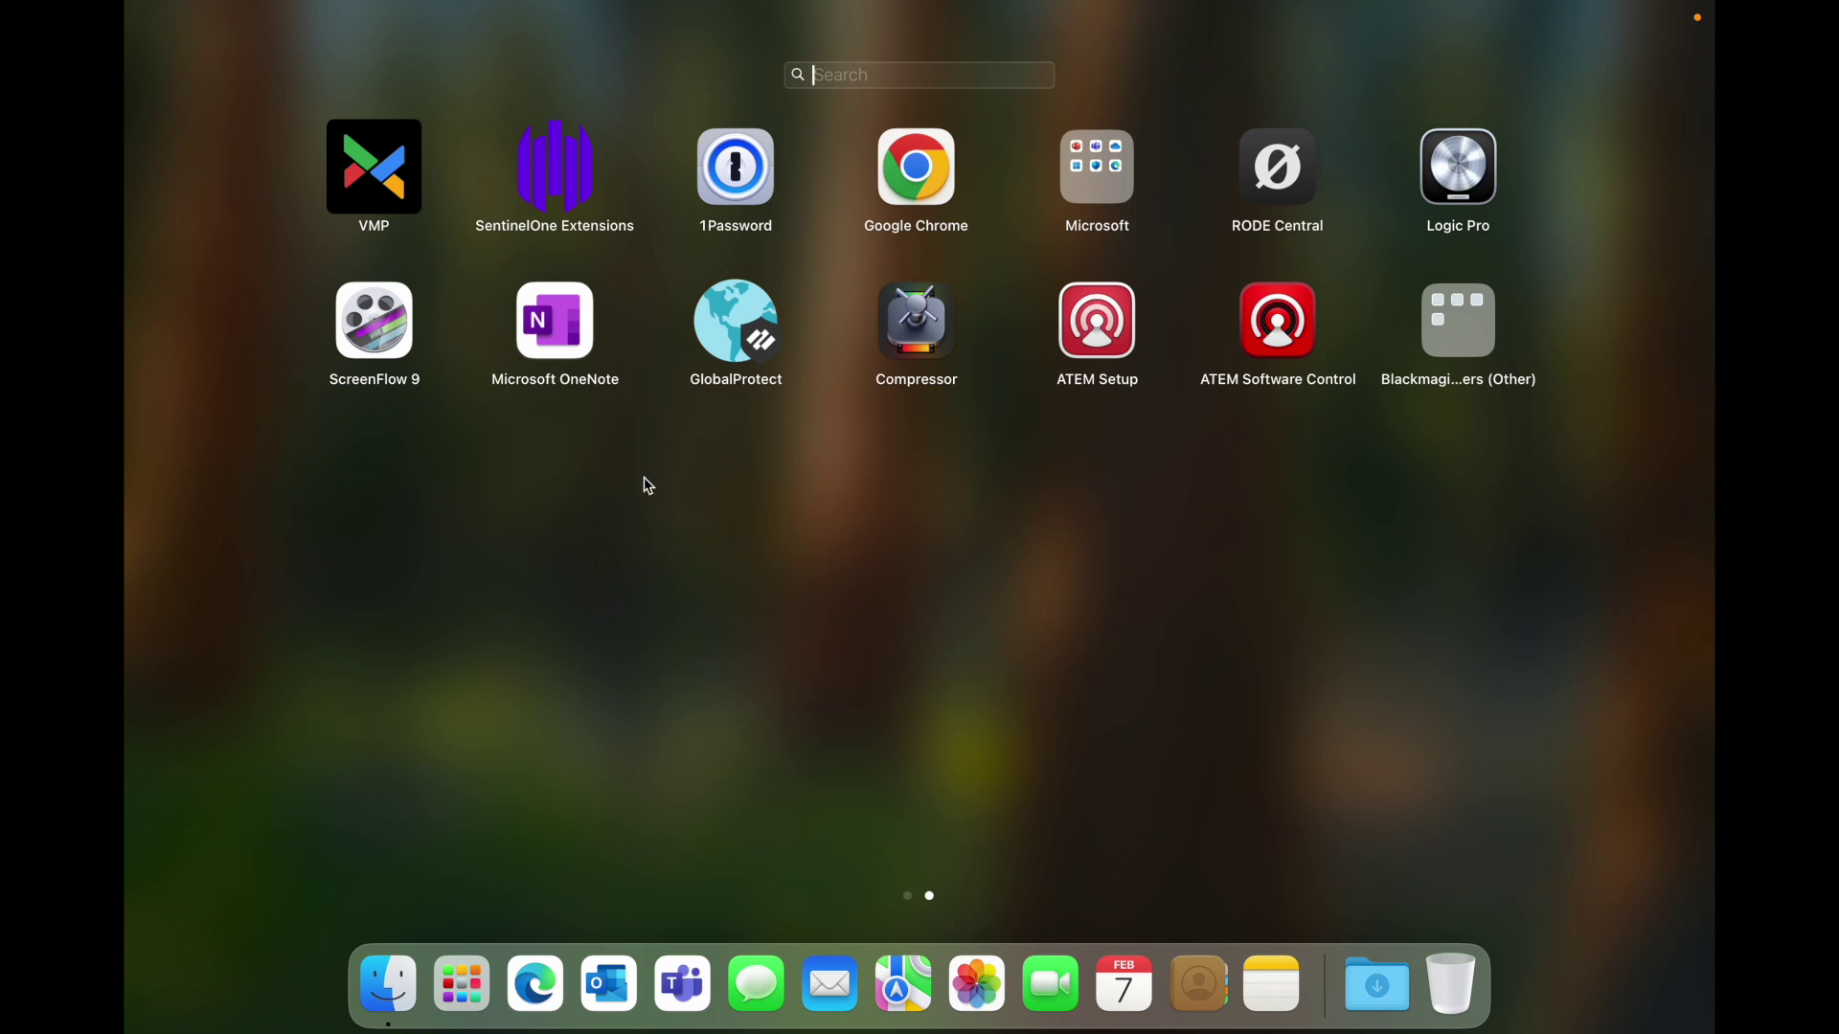
drag(574, 354, 1274, 215)
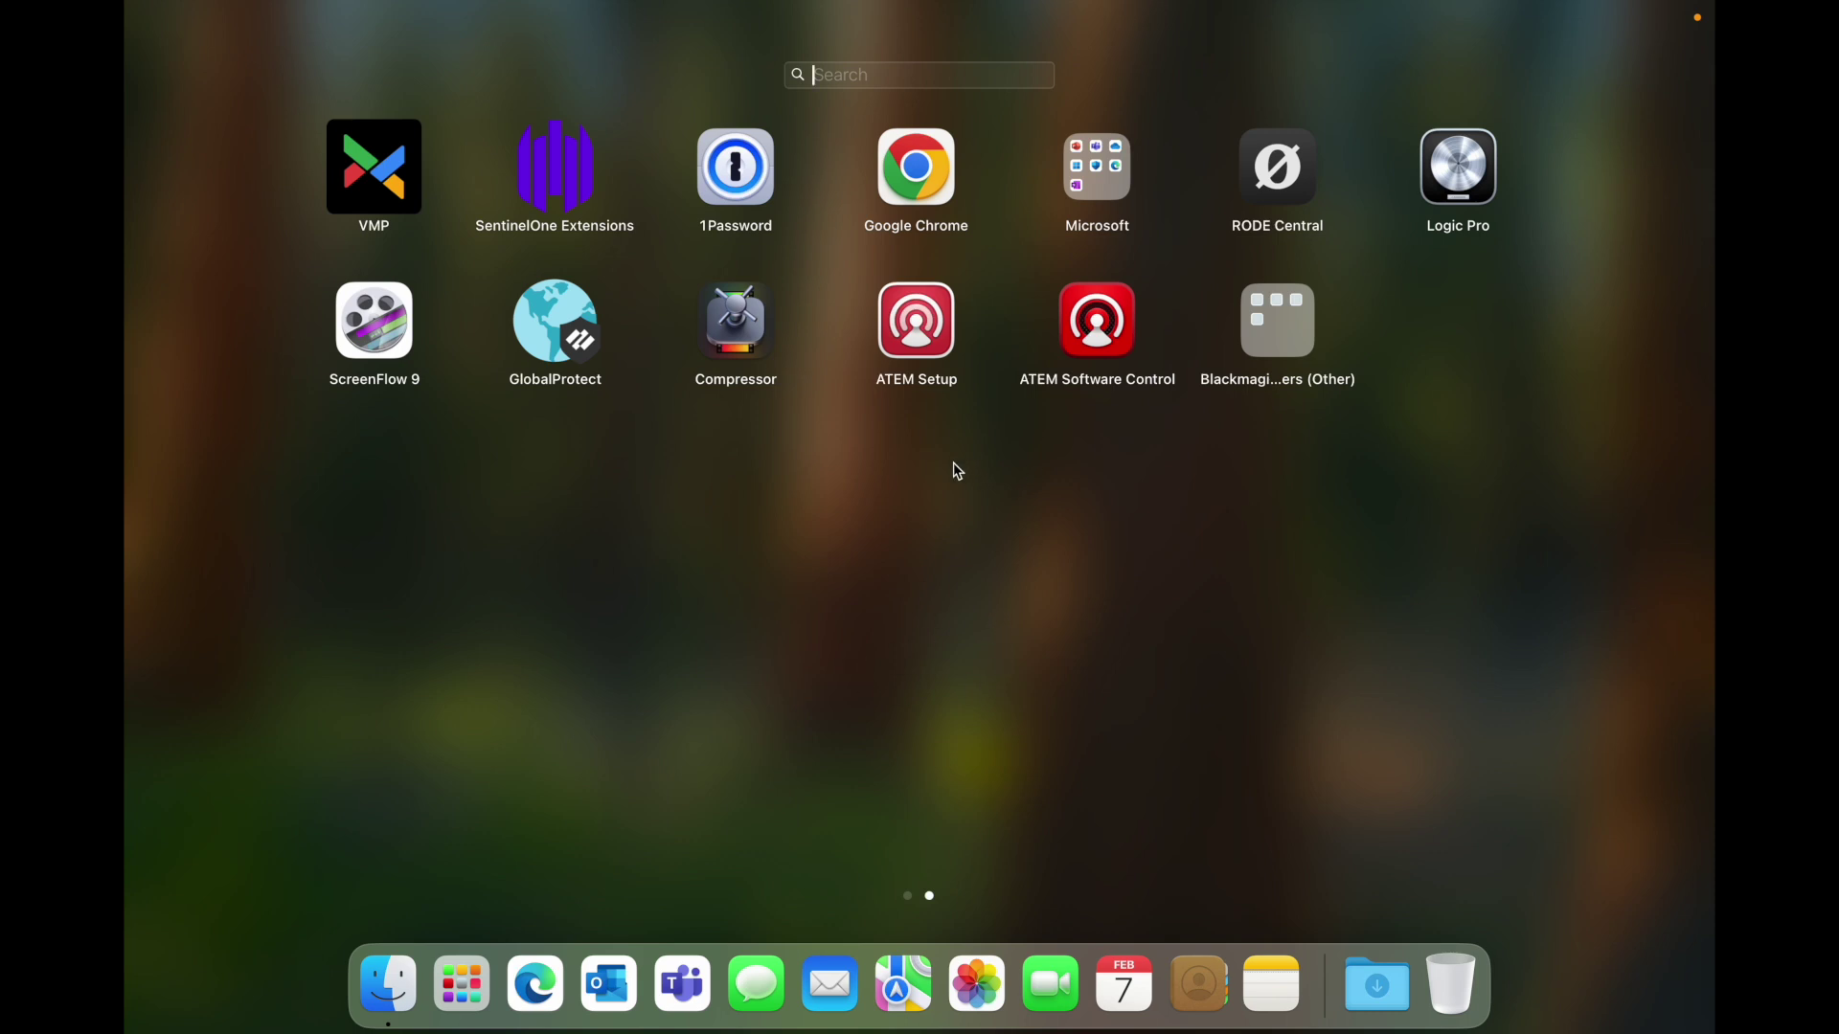
- Reorder the apps inside the Microsoft folder so Microsoft Edge comes first, followed by Microsoft Outlook and Microsoft Teams
click(1119, 188)
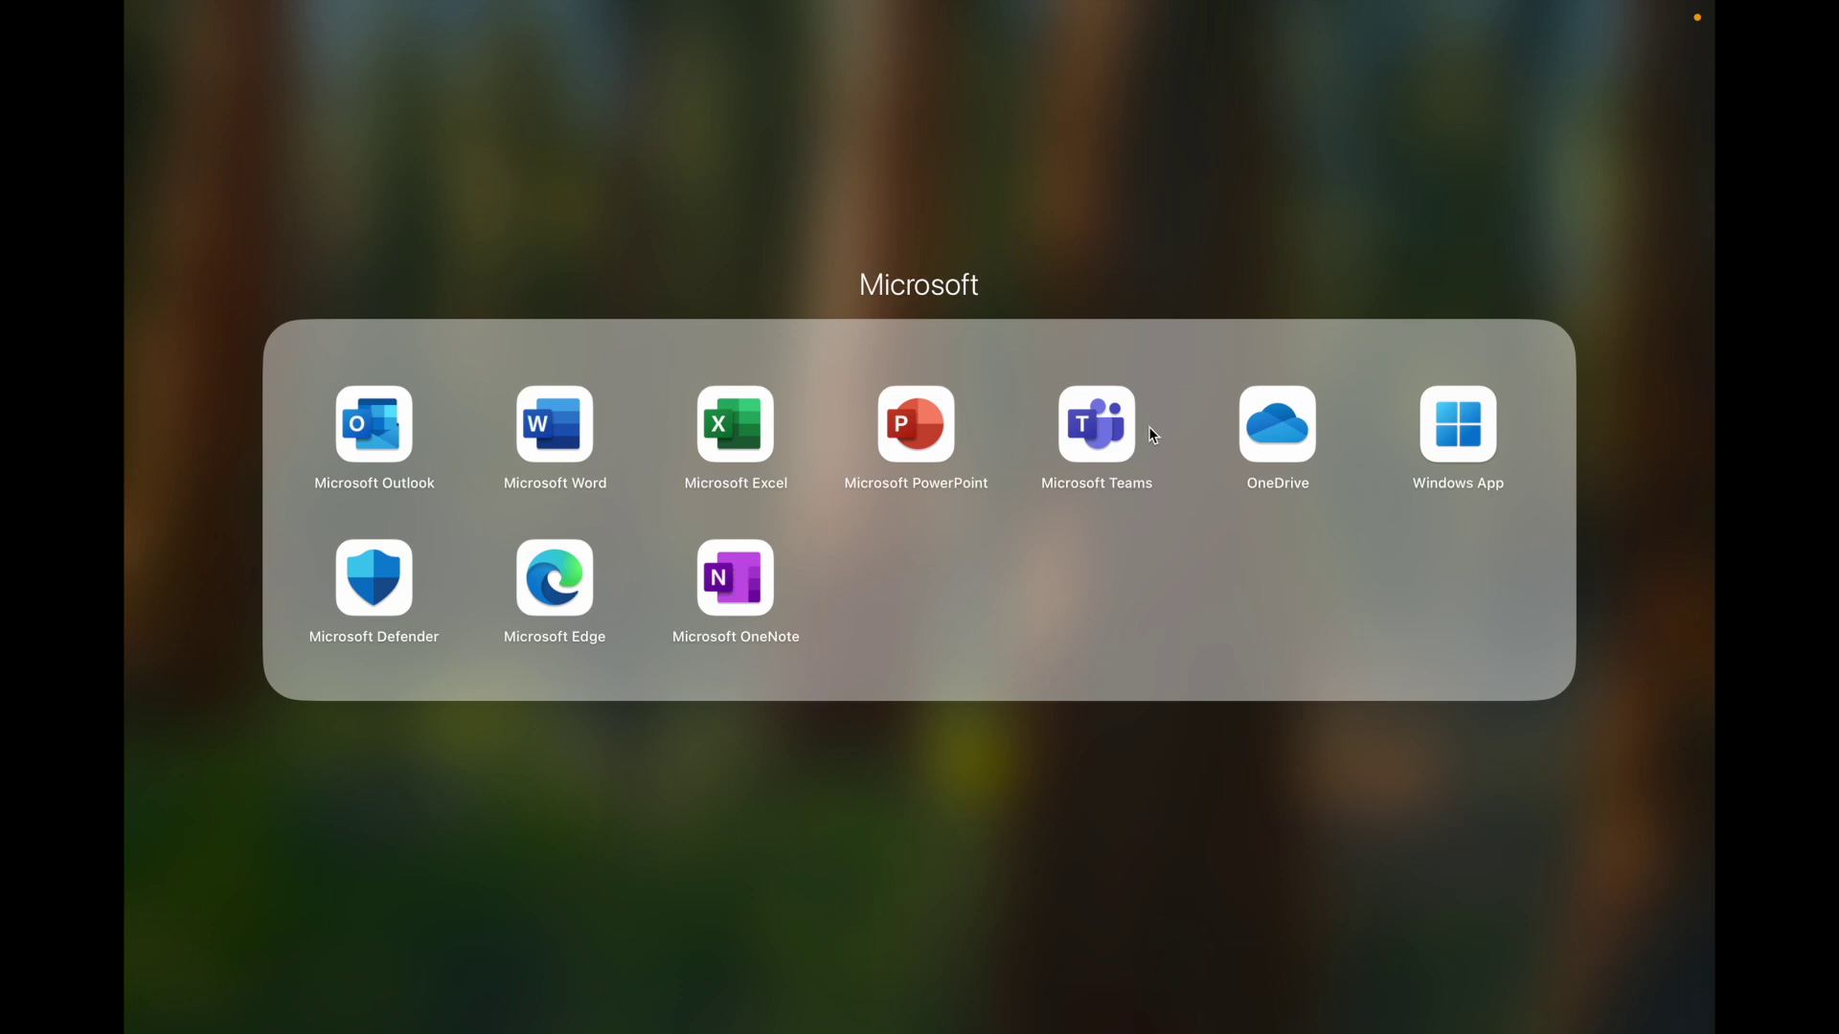
drag(1094, 433, 488, 435)
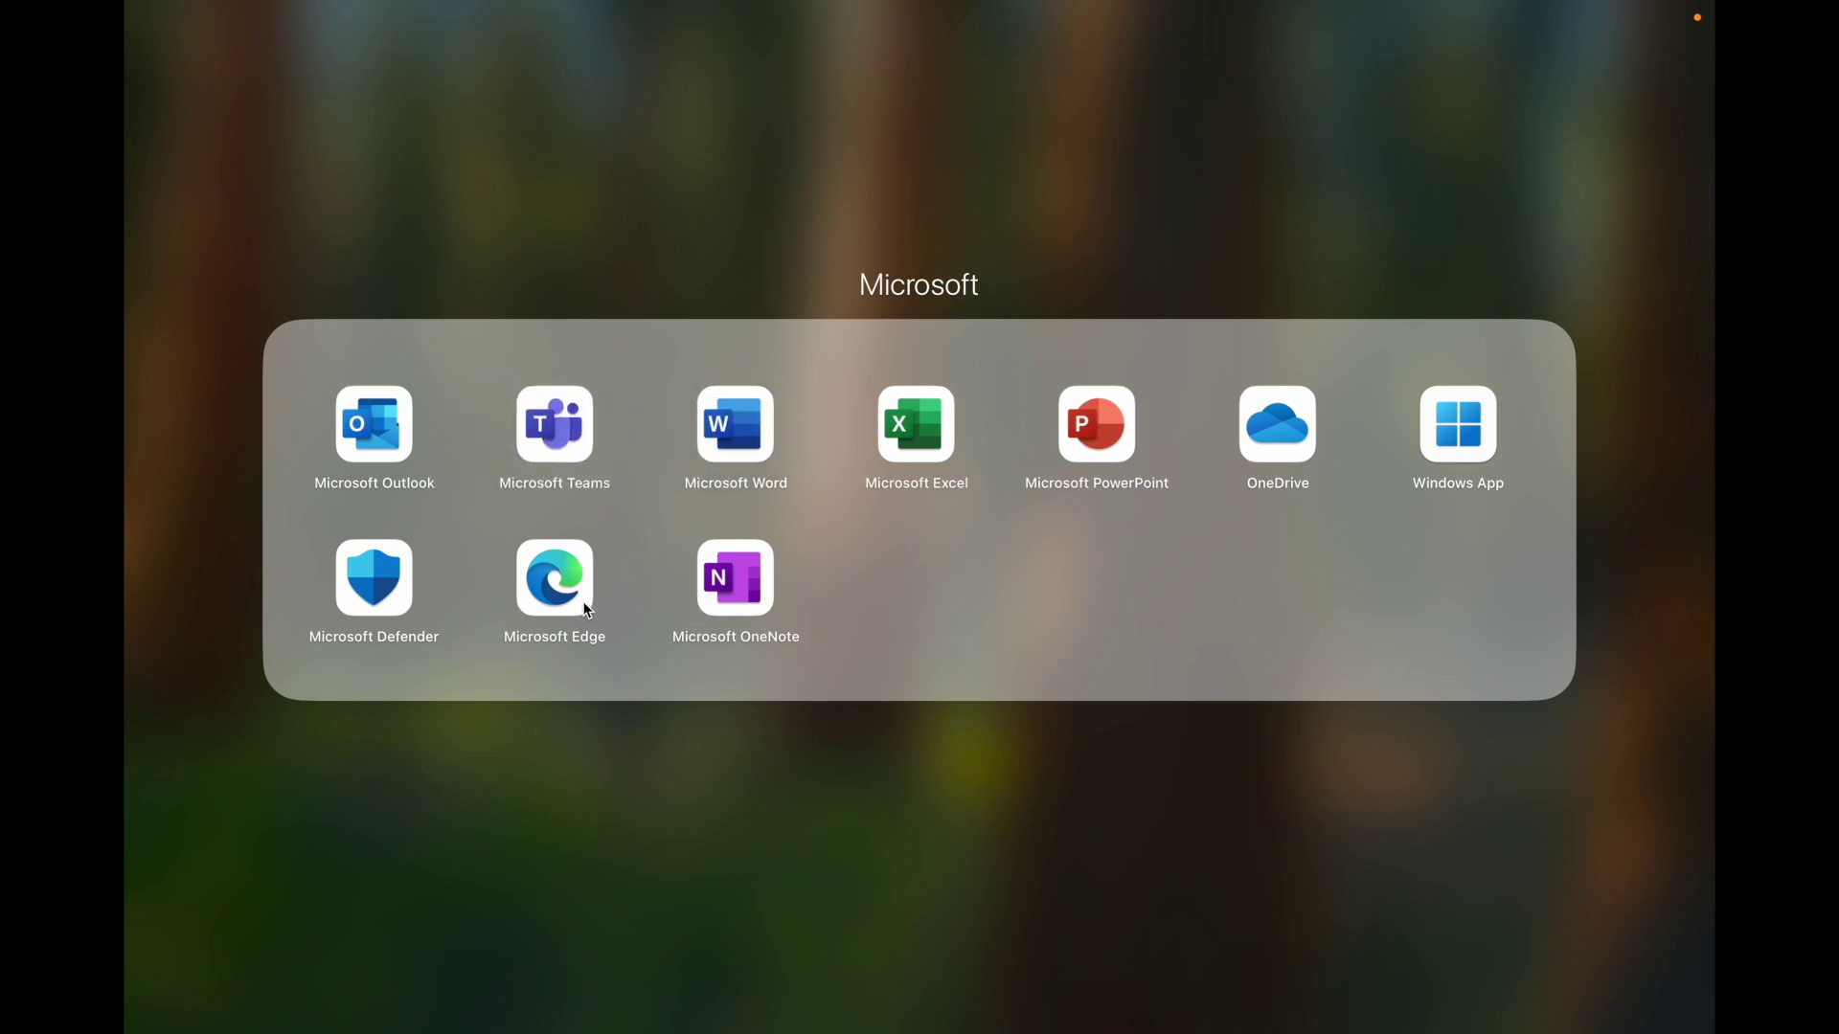
drag(583, 609, 353, 439)
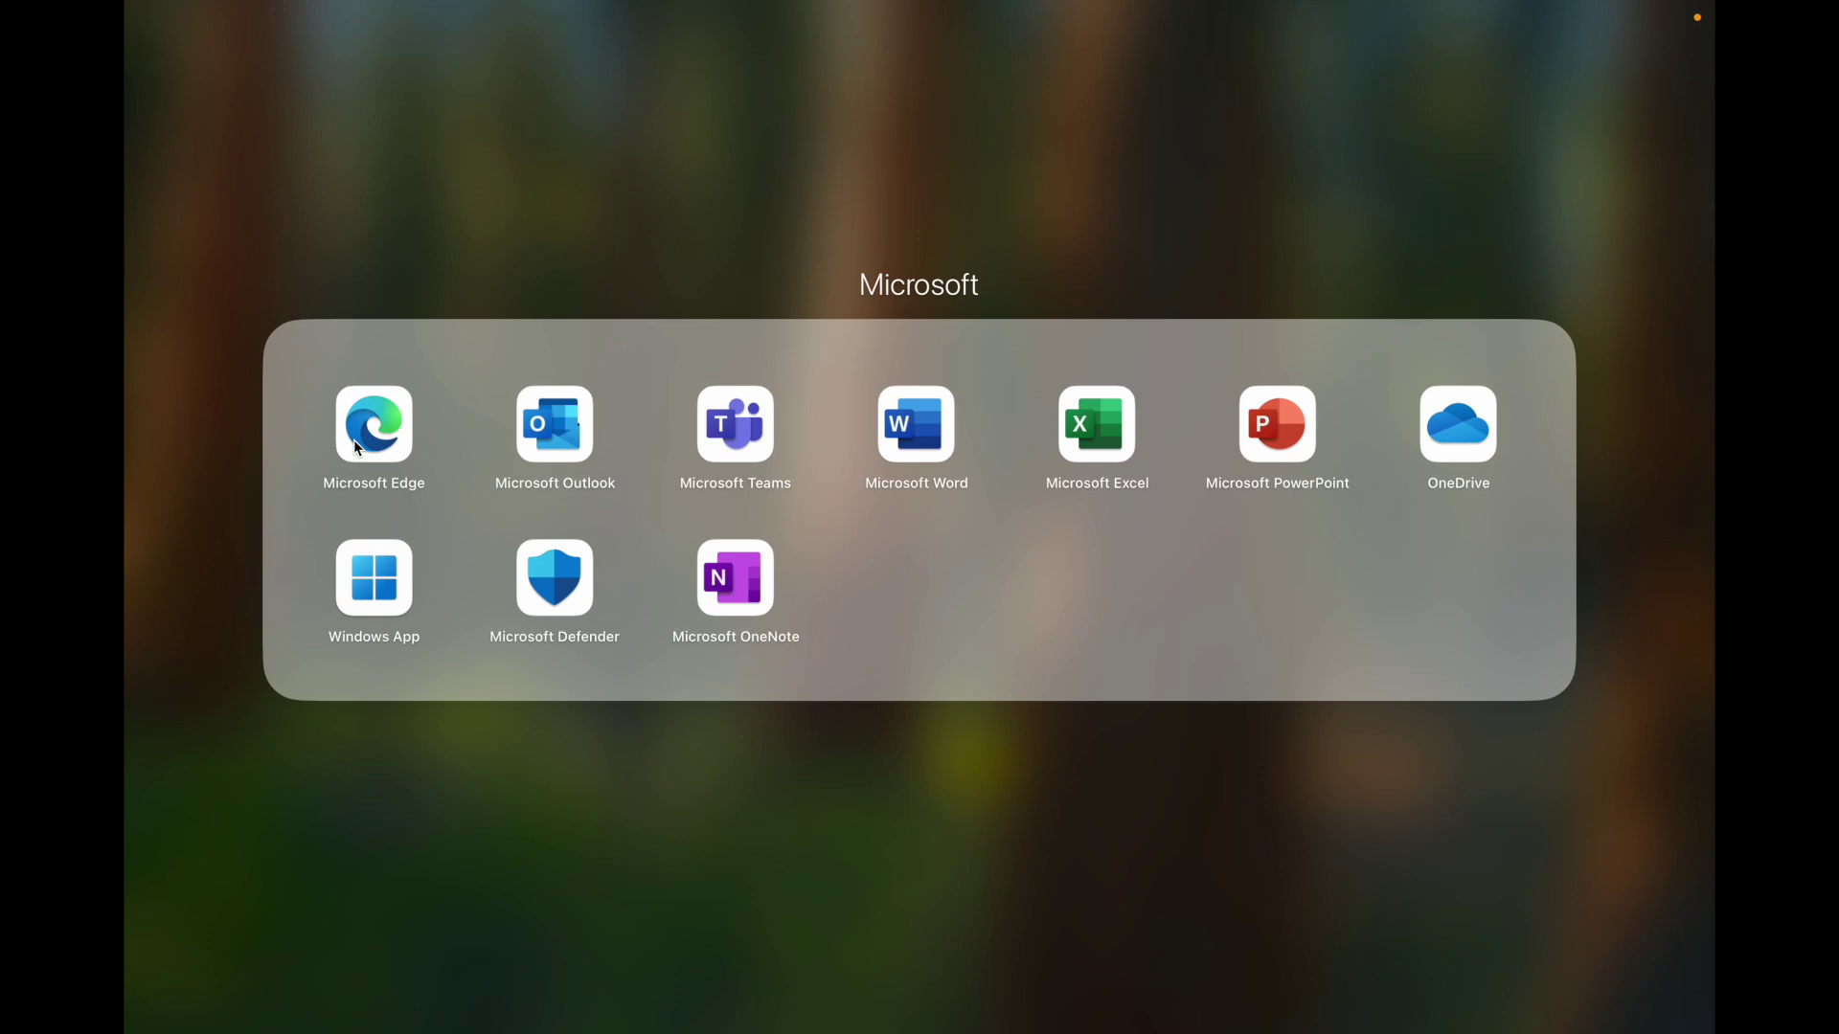
- Leave Launchpad and open System Settings
key(Escape)
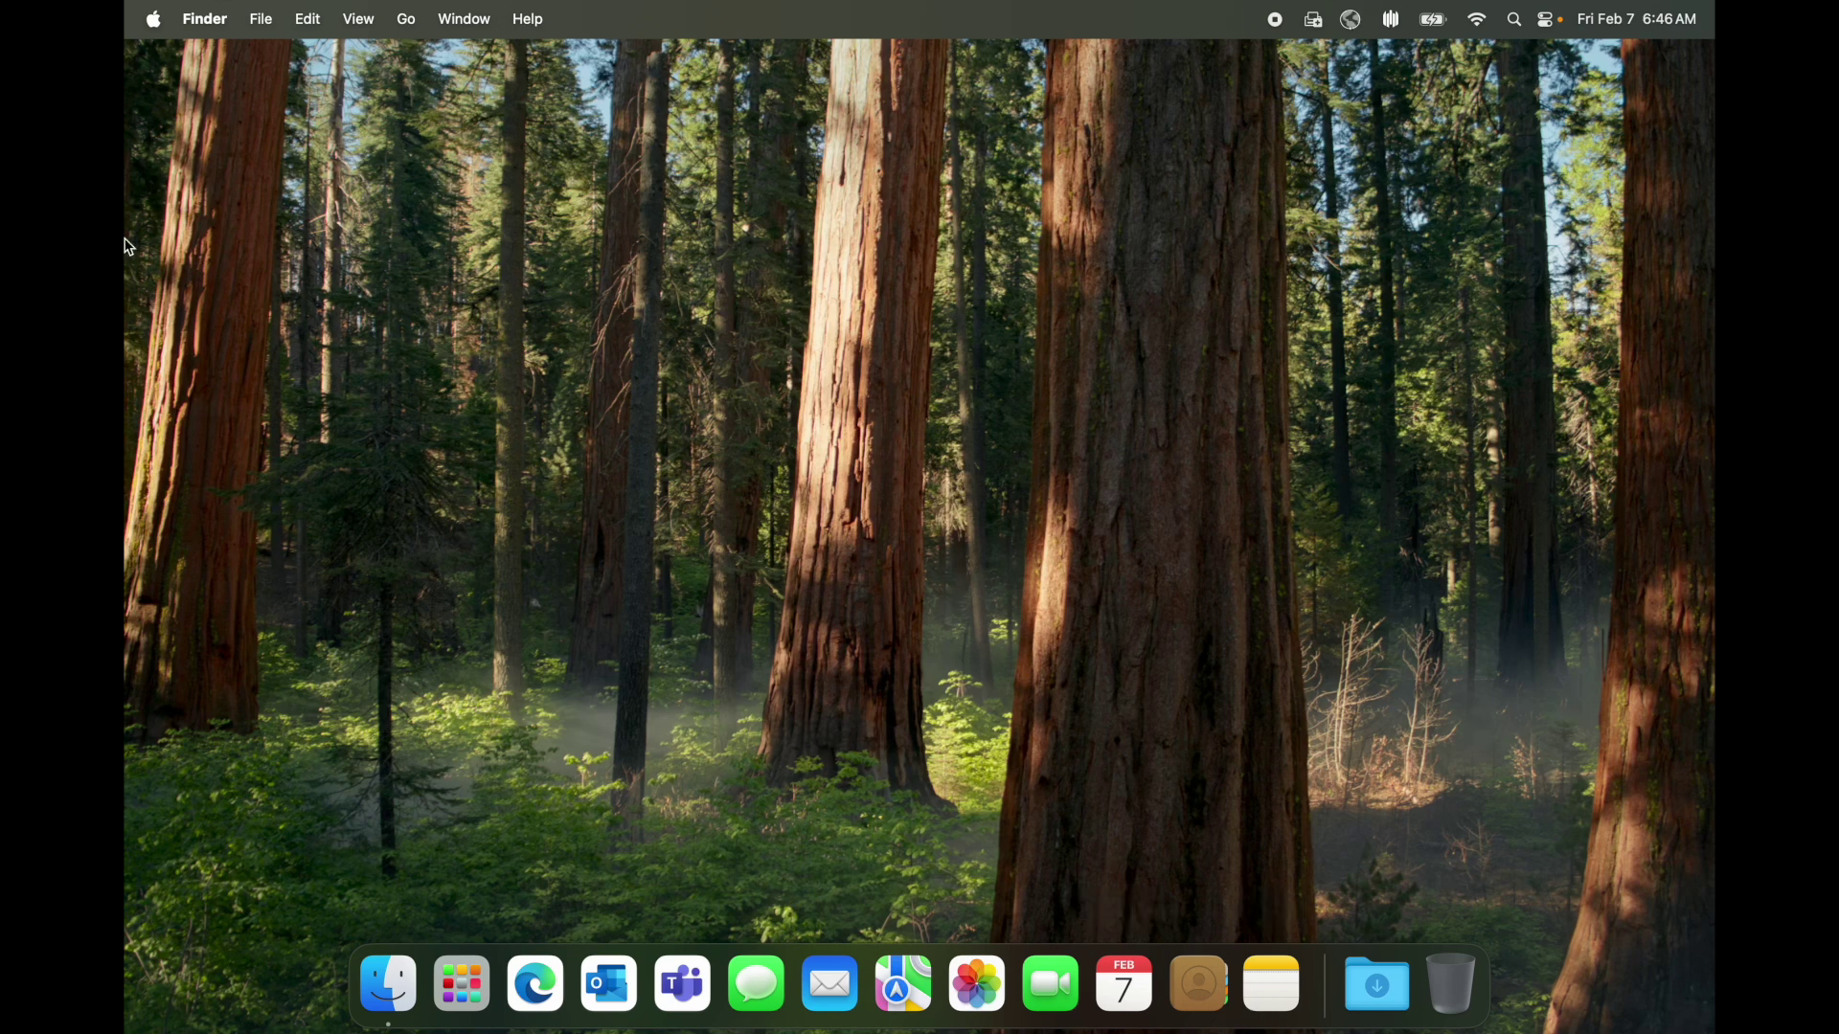
click(155, 21)
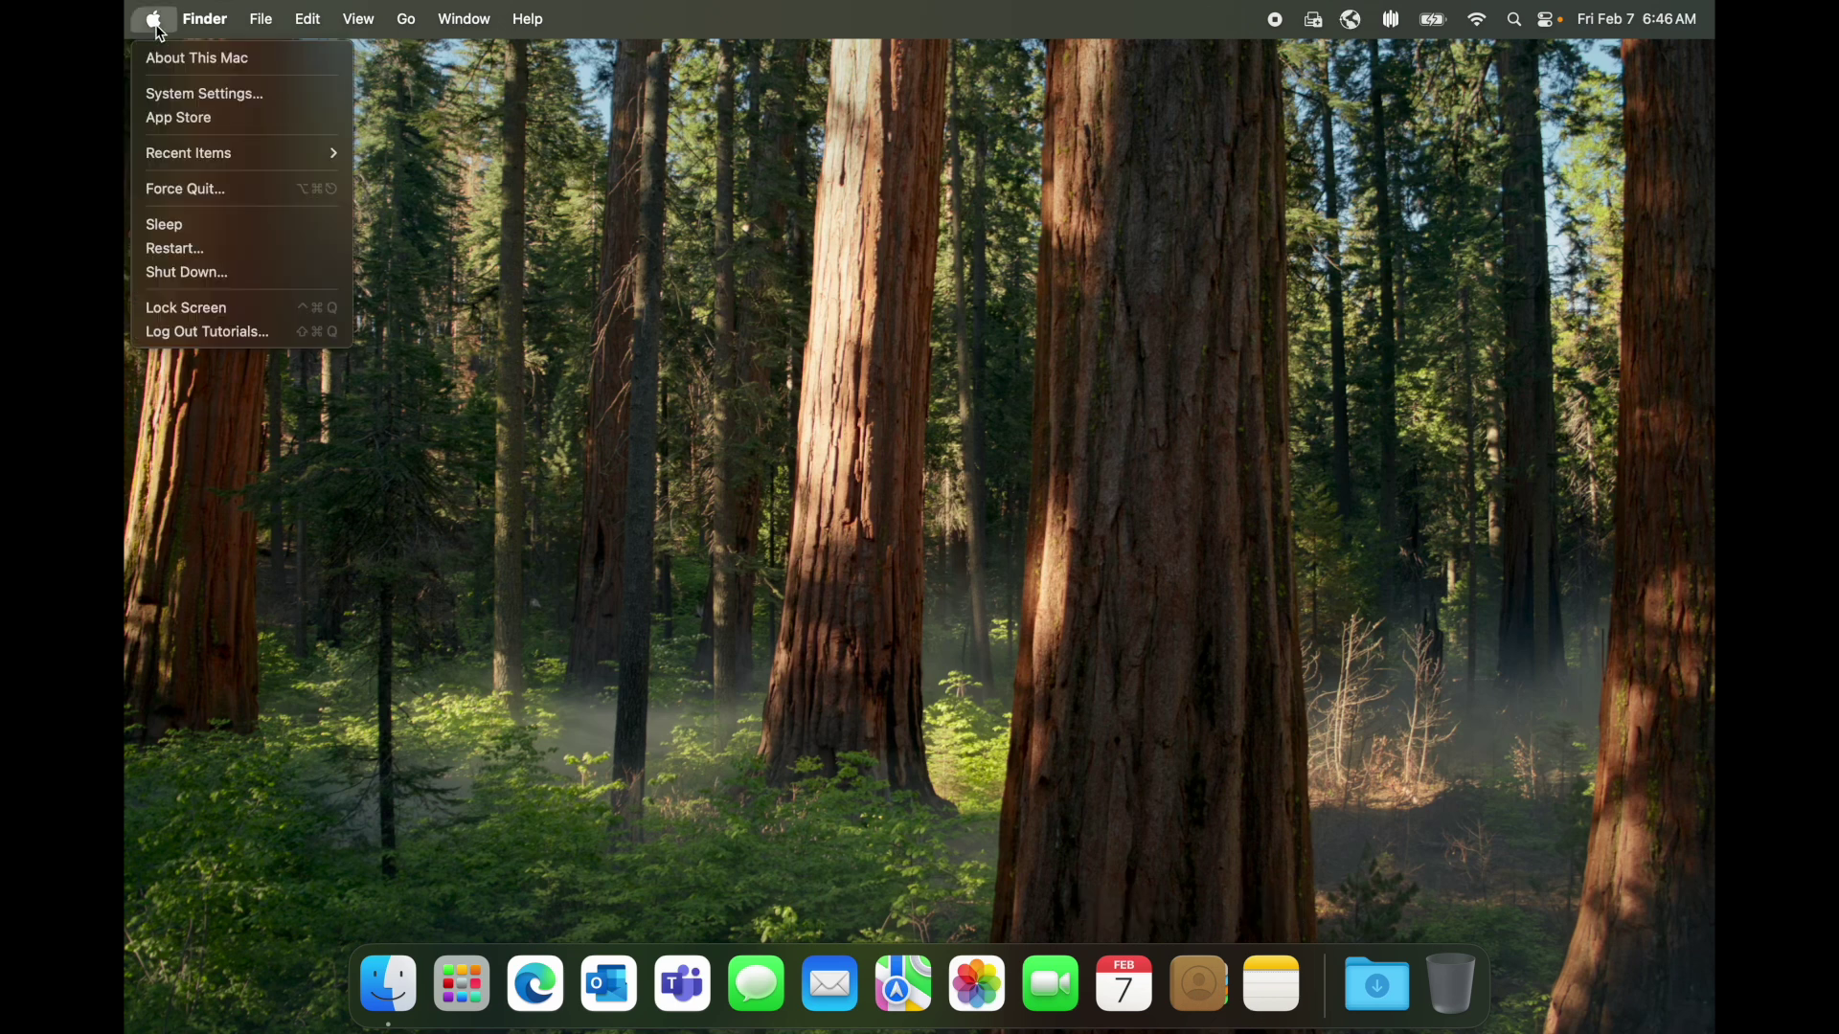
click(194, 94)
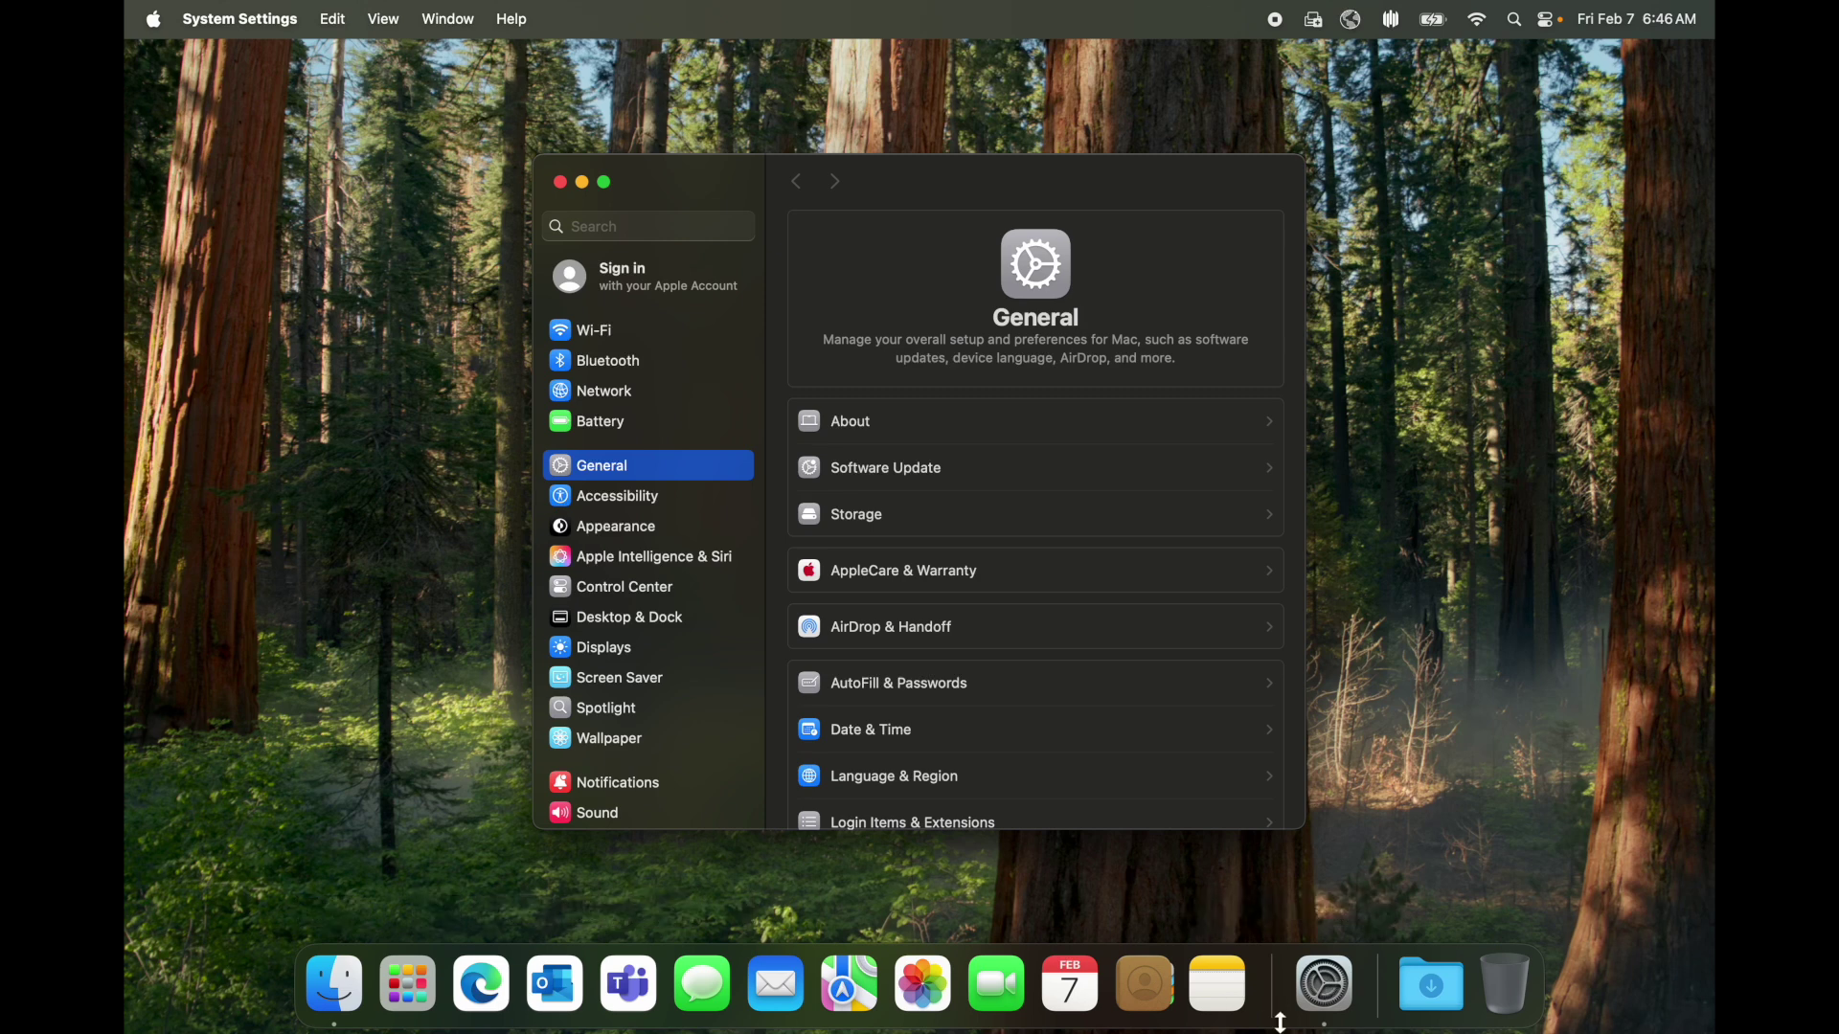
- Open Notes past its welcome screen, and close both the System Settings and Notes windows
click(1222, 1001)
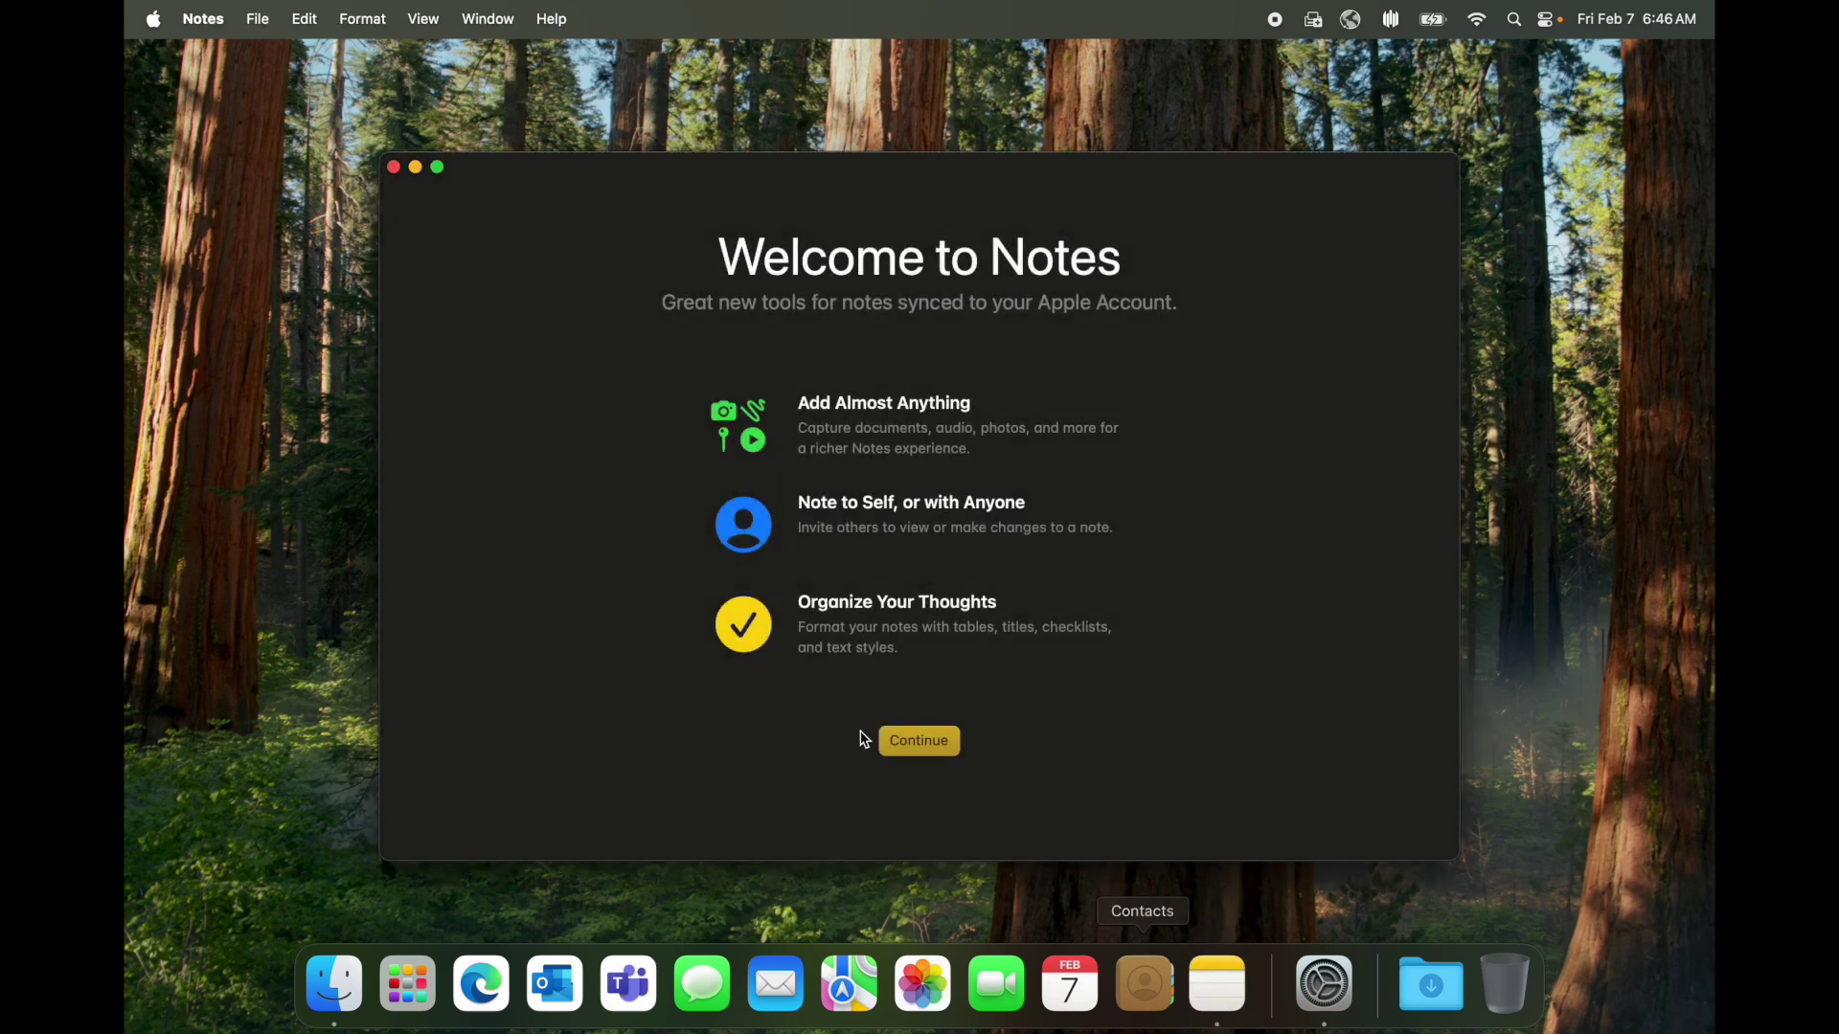
click(919, 741)
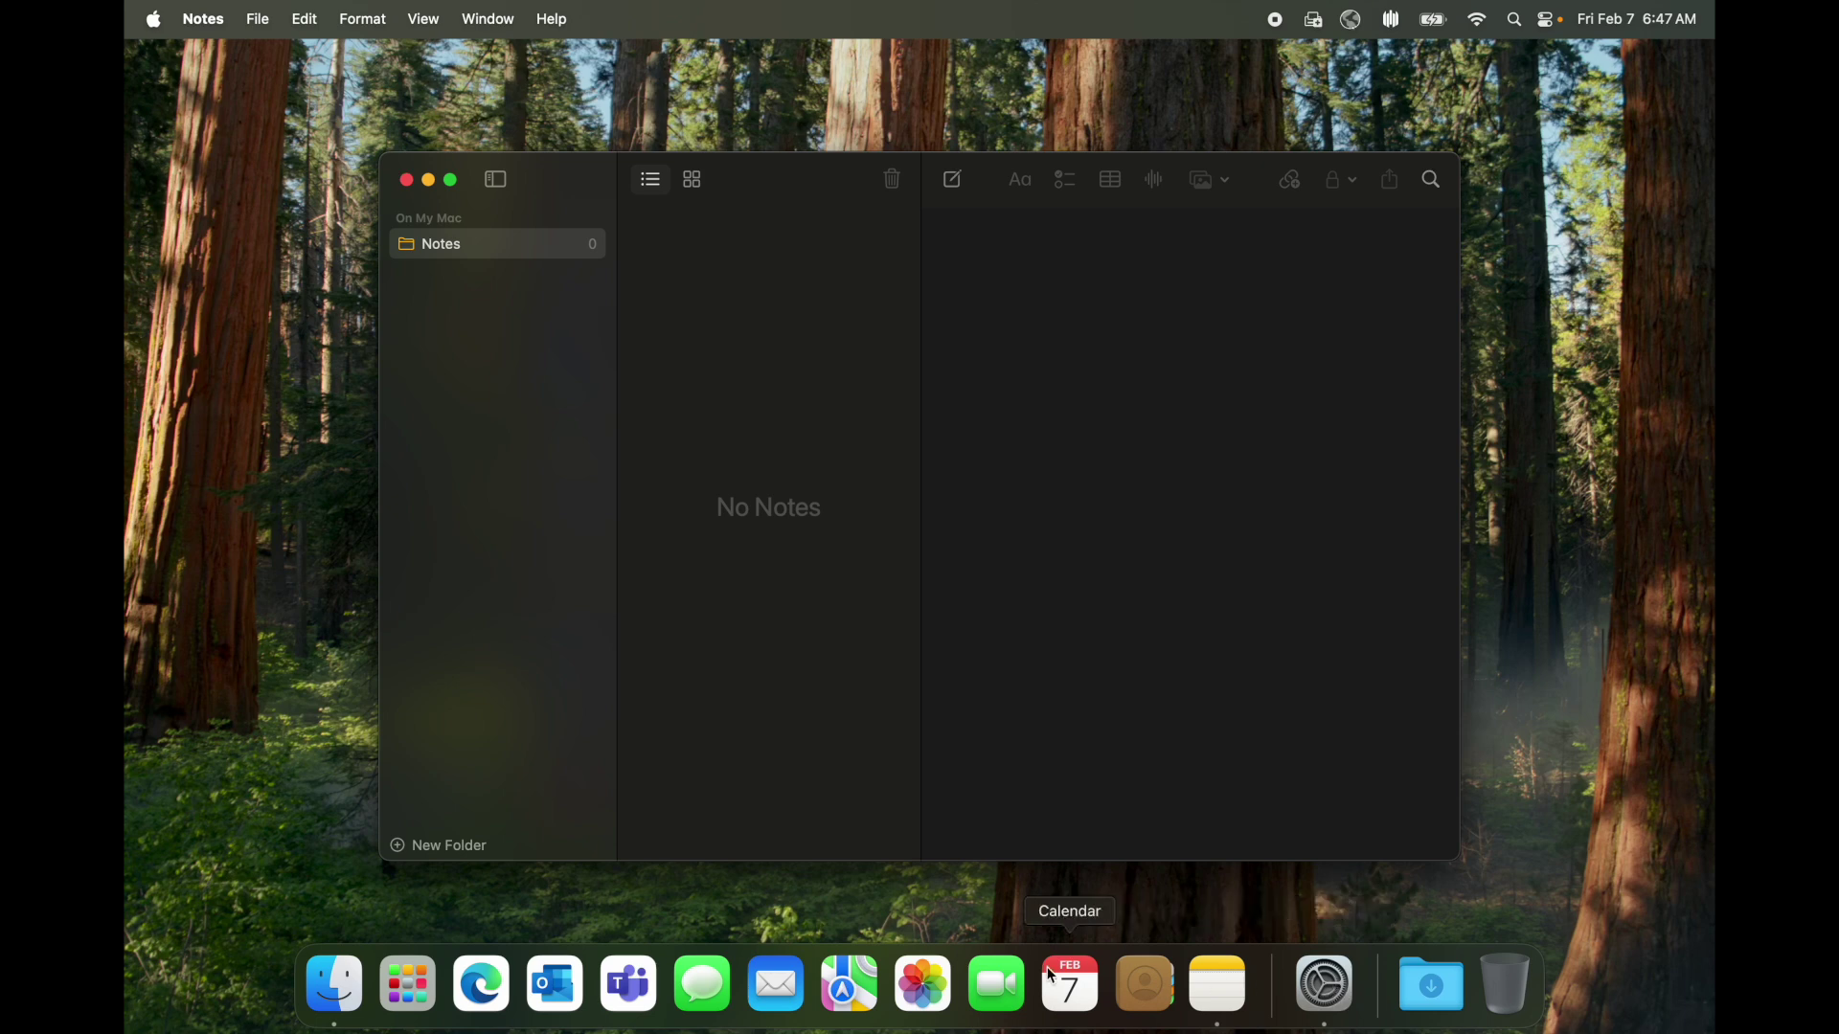
click(1325, 992)
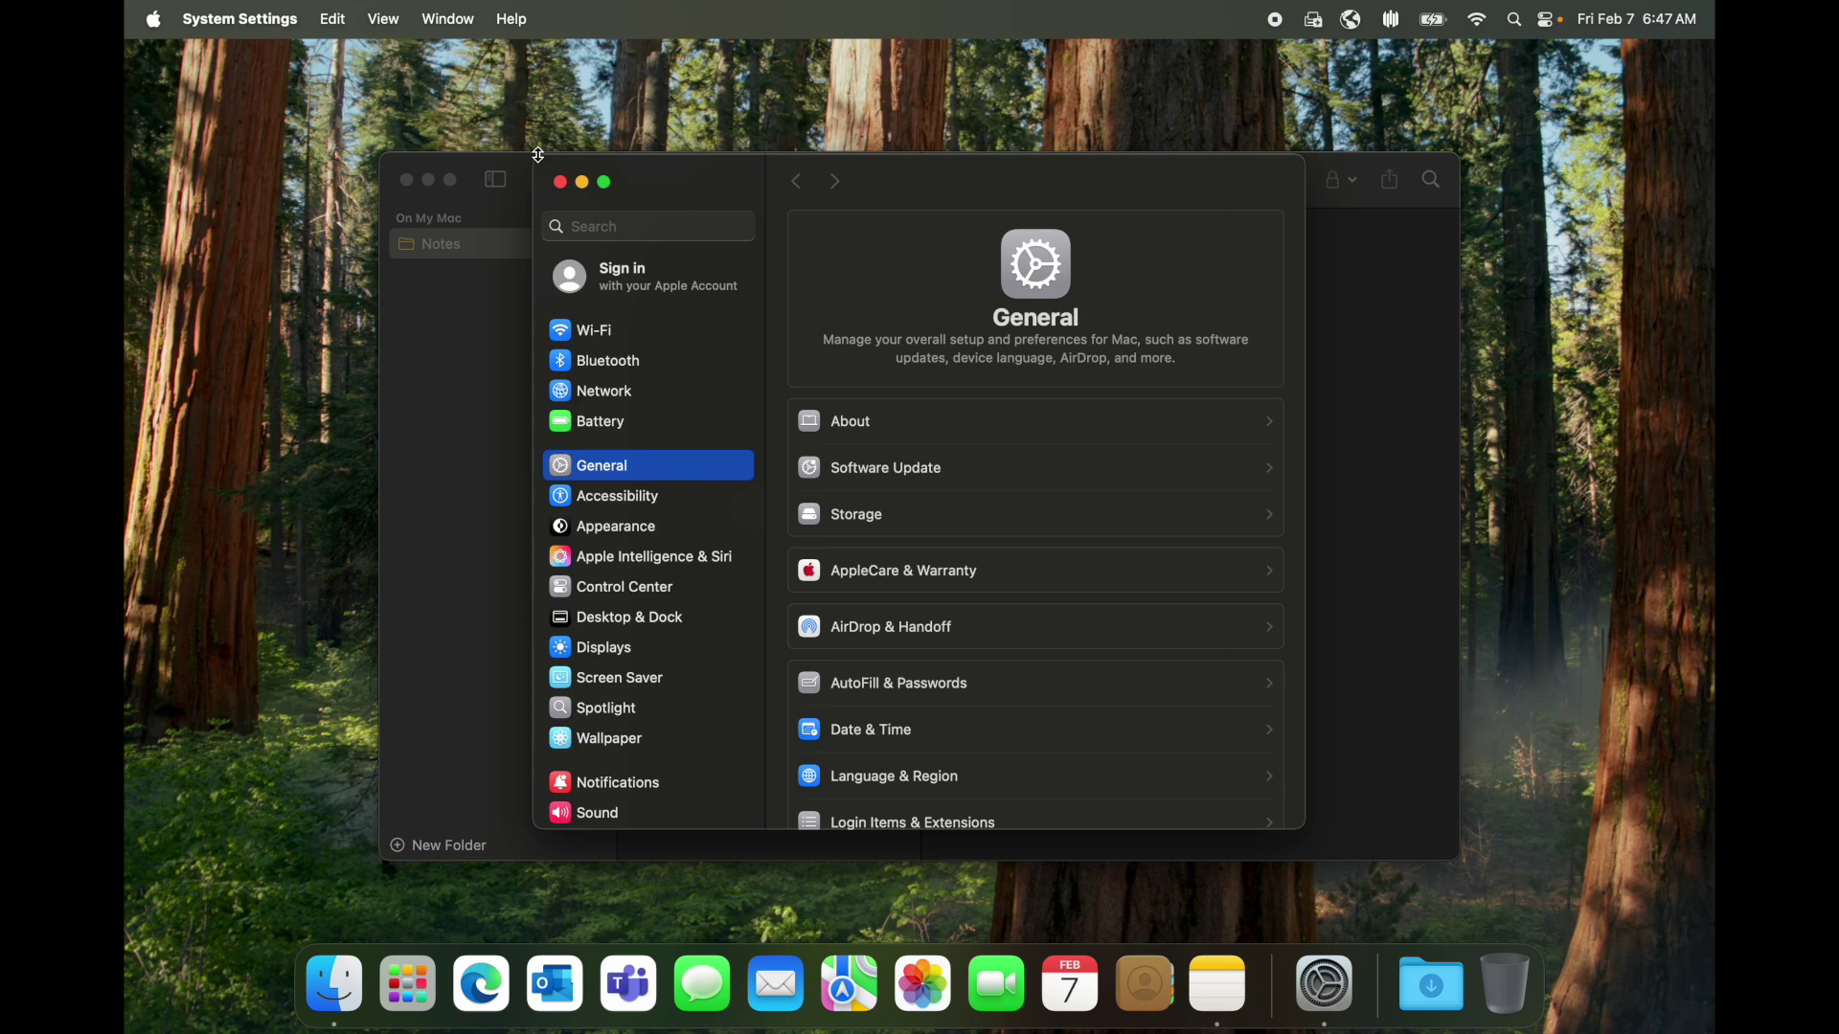
click(561, 183)
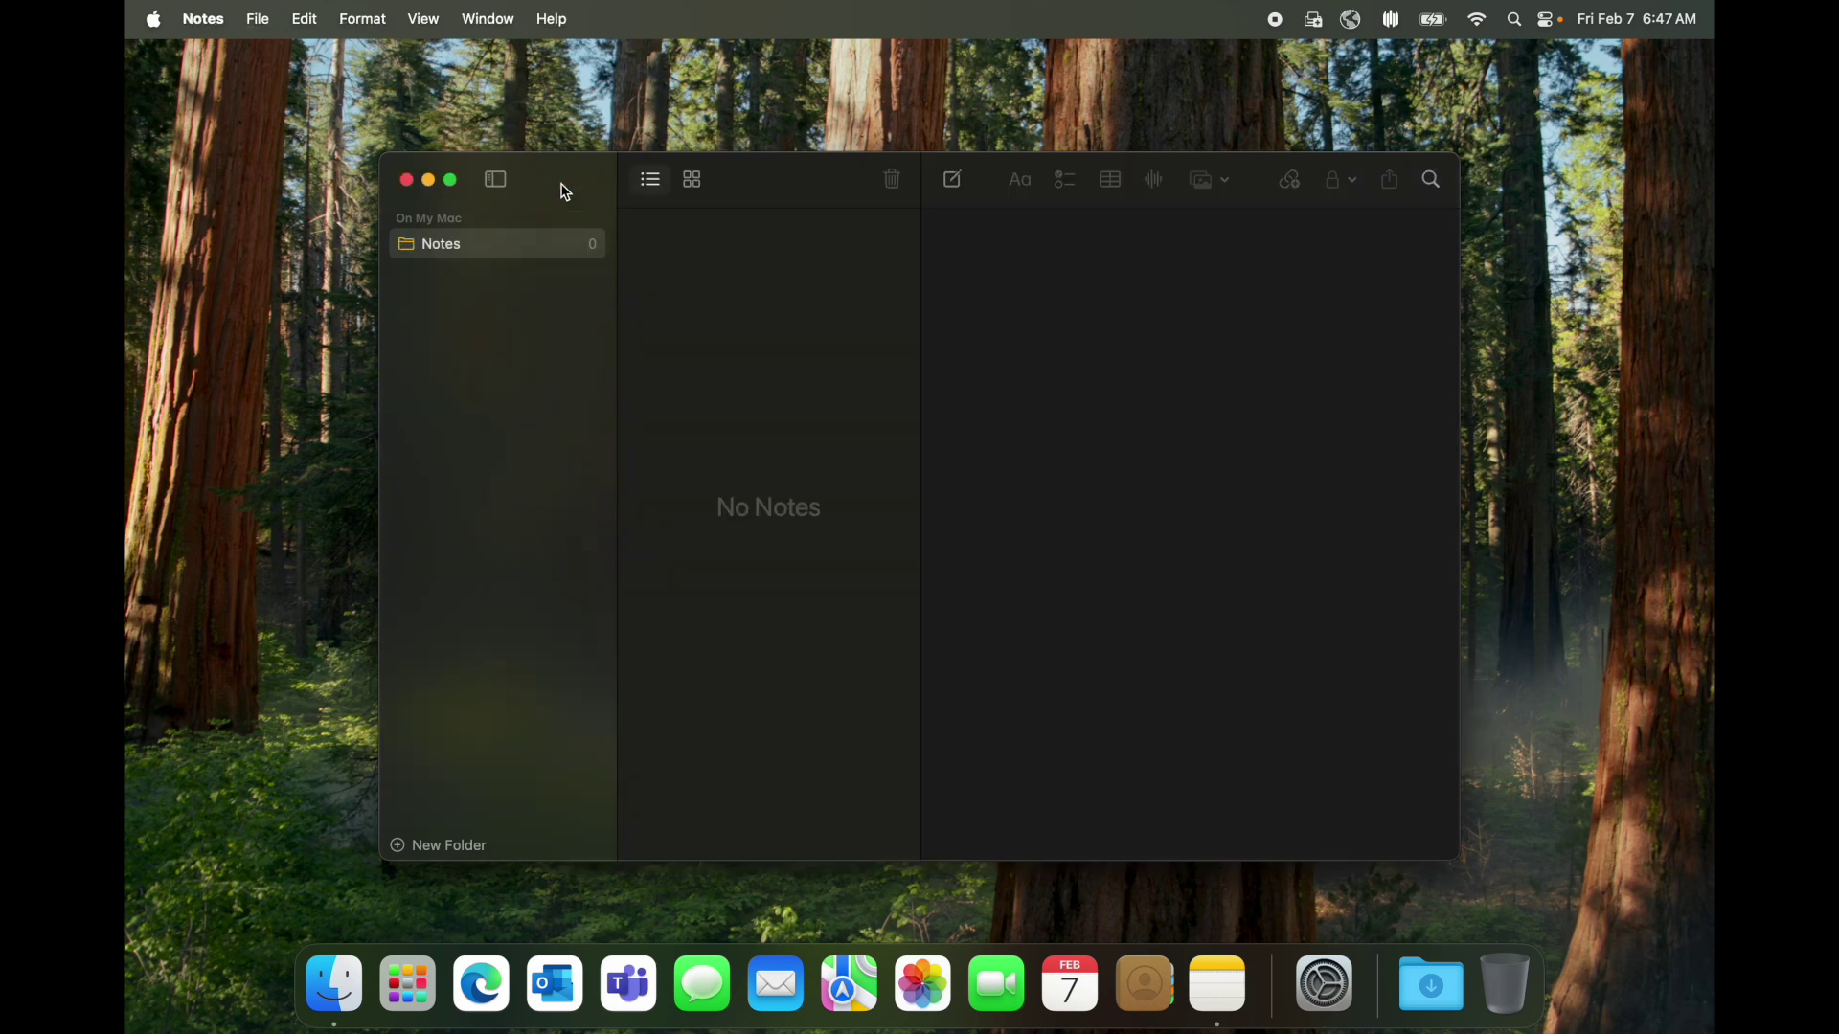
click(405, 180)
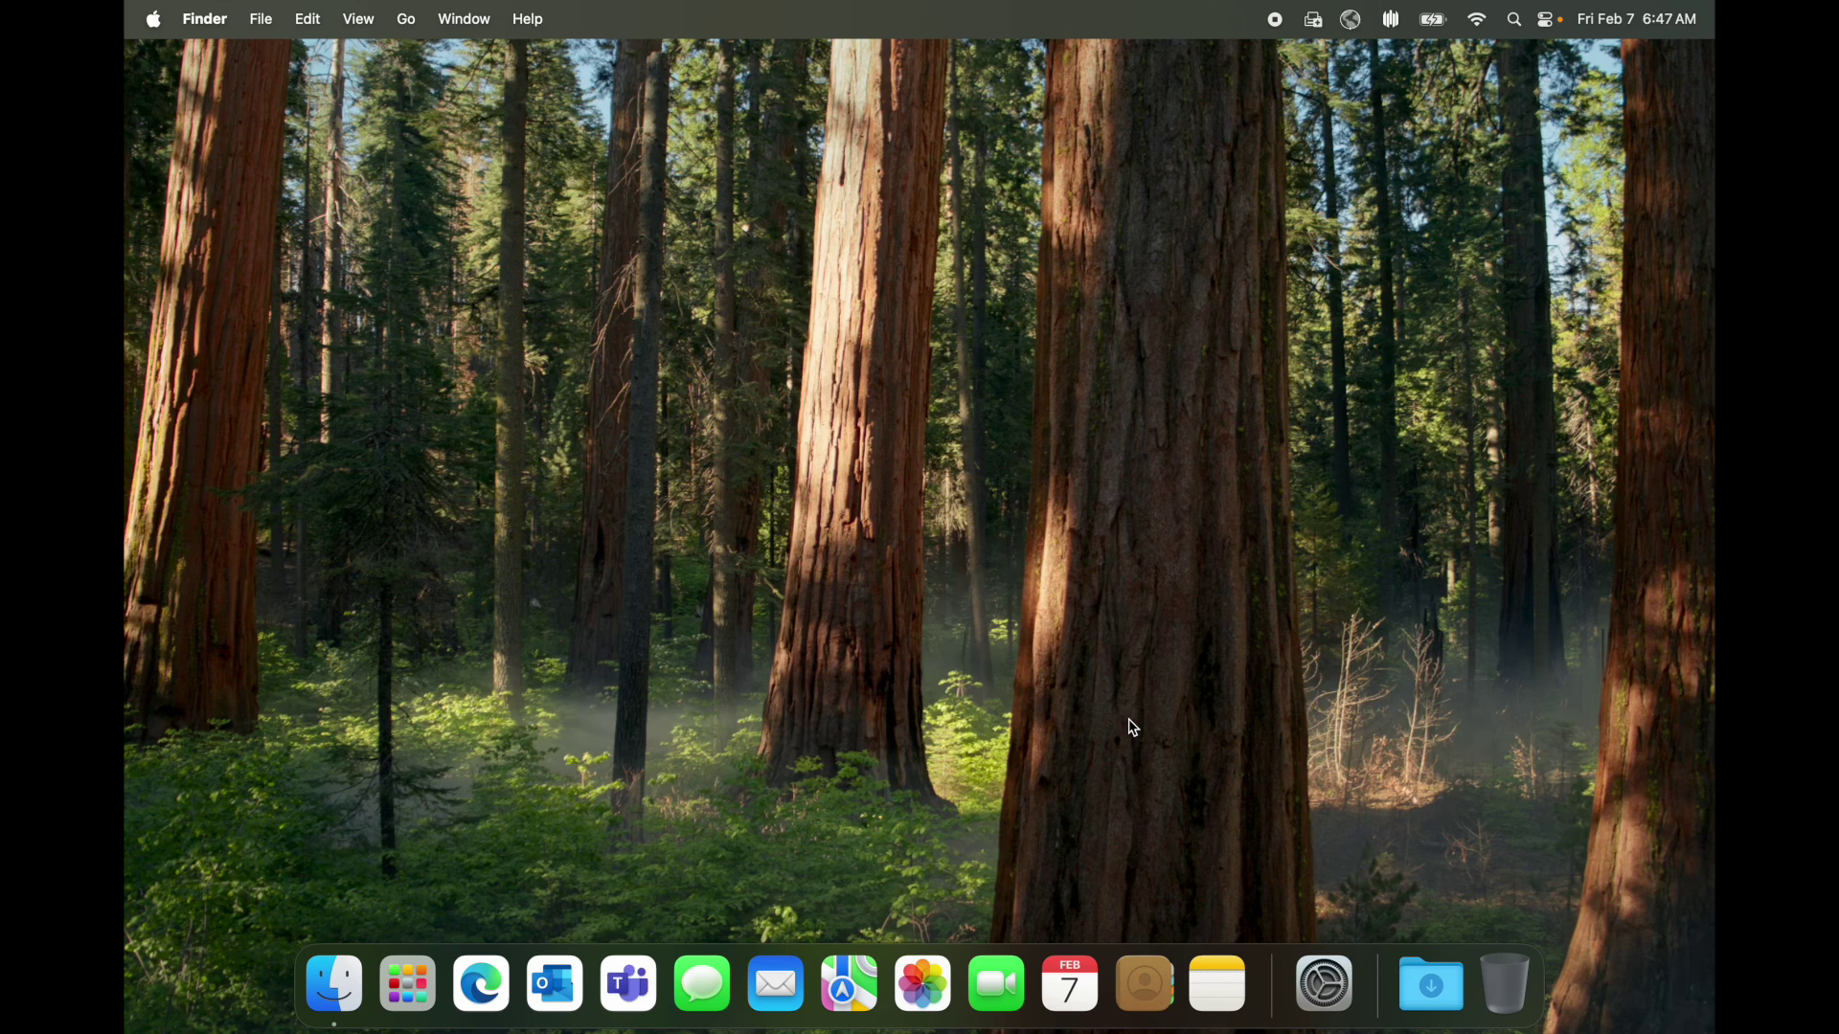
- Turn off showing suggested and recent apps in the Dock in the Desktop & Dock settings, and close System Settings
click(1325, 985)
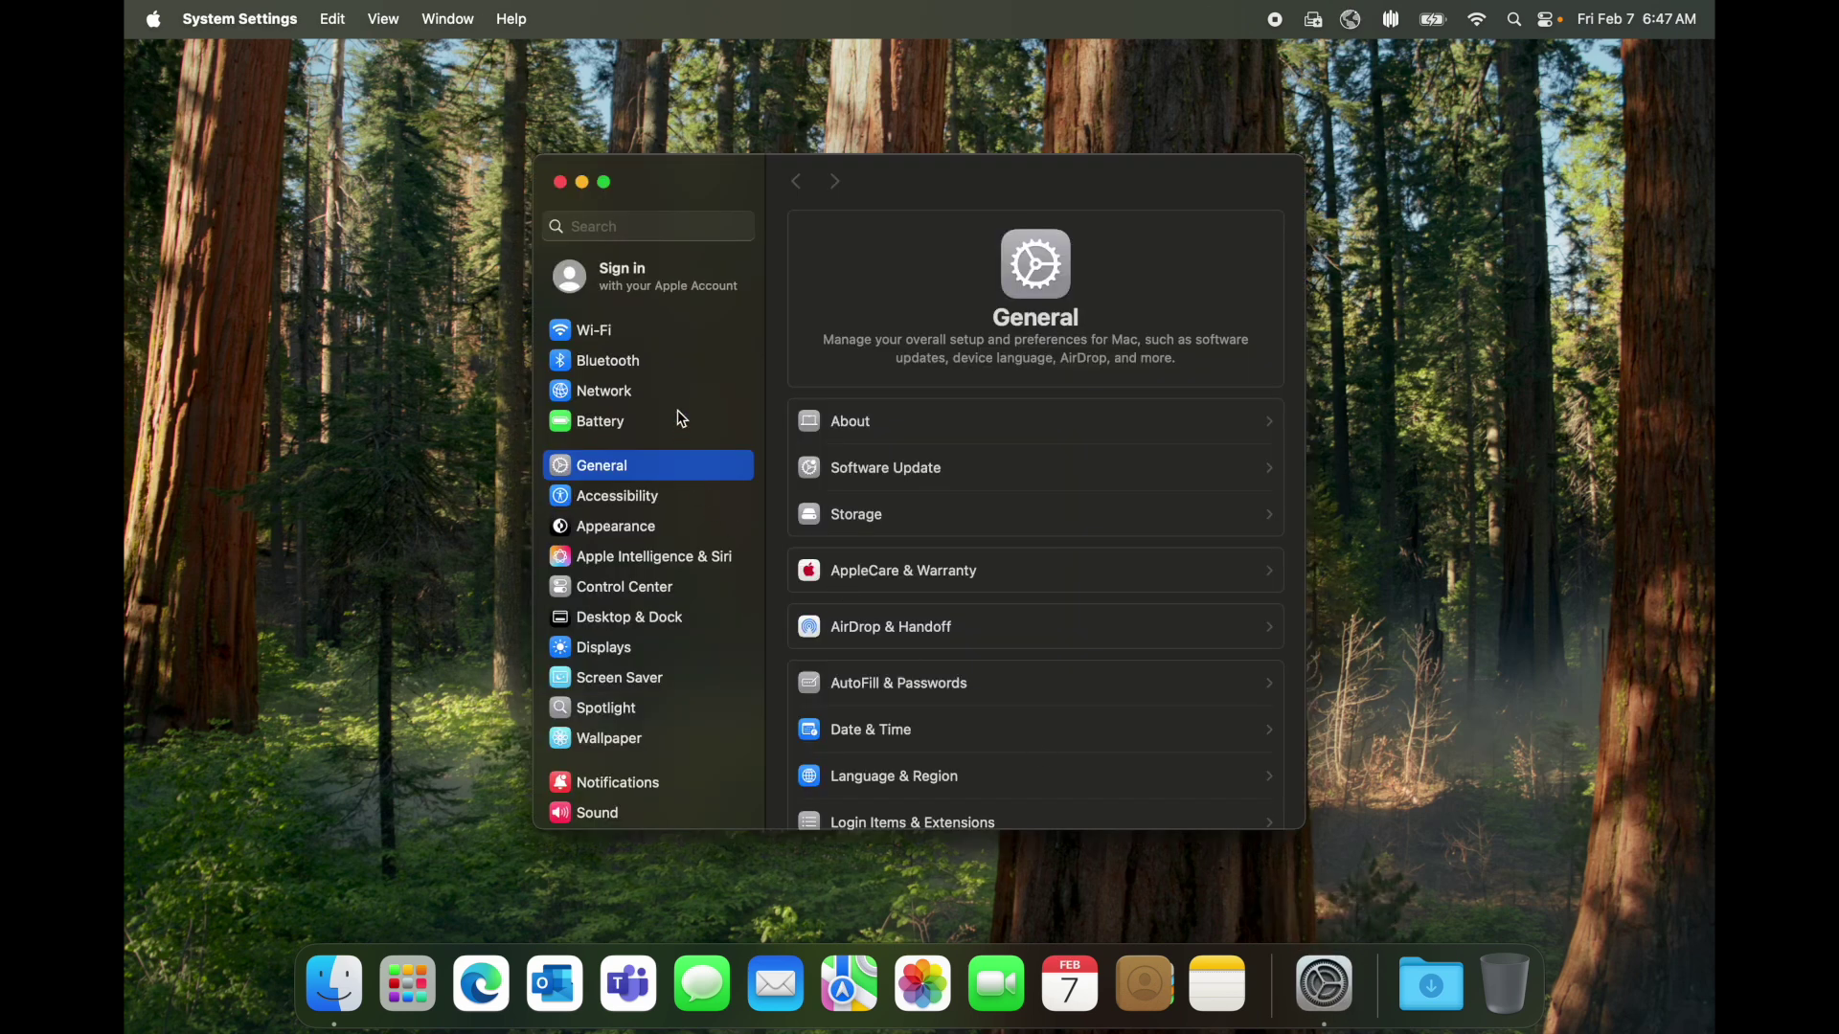
click(627, 623)
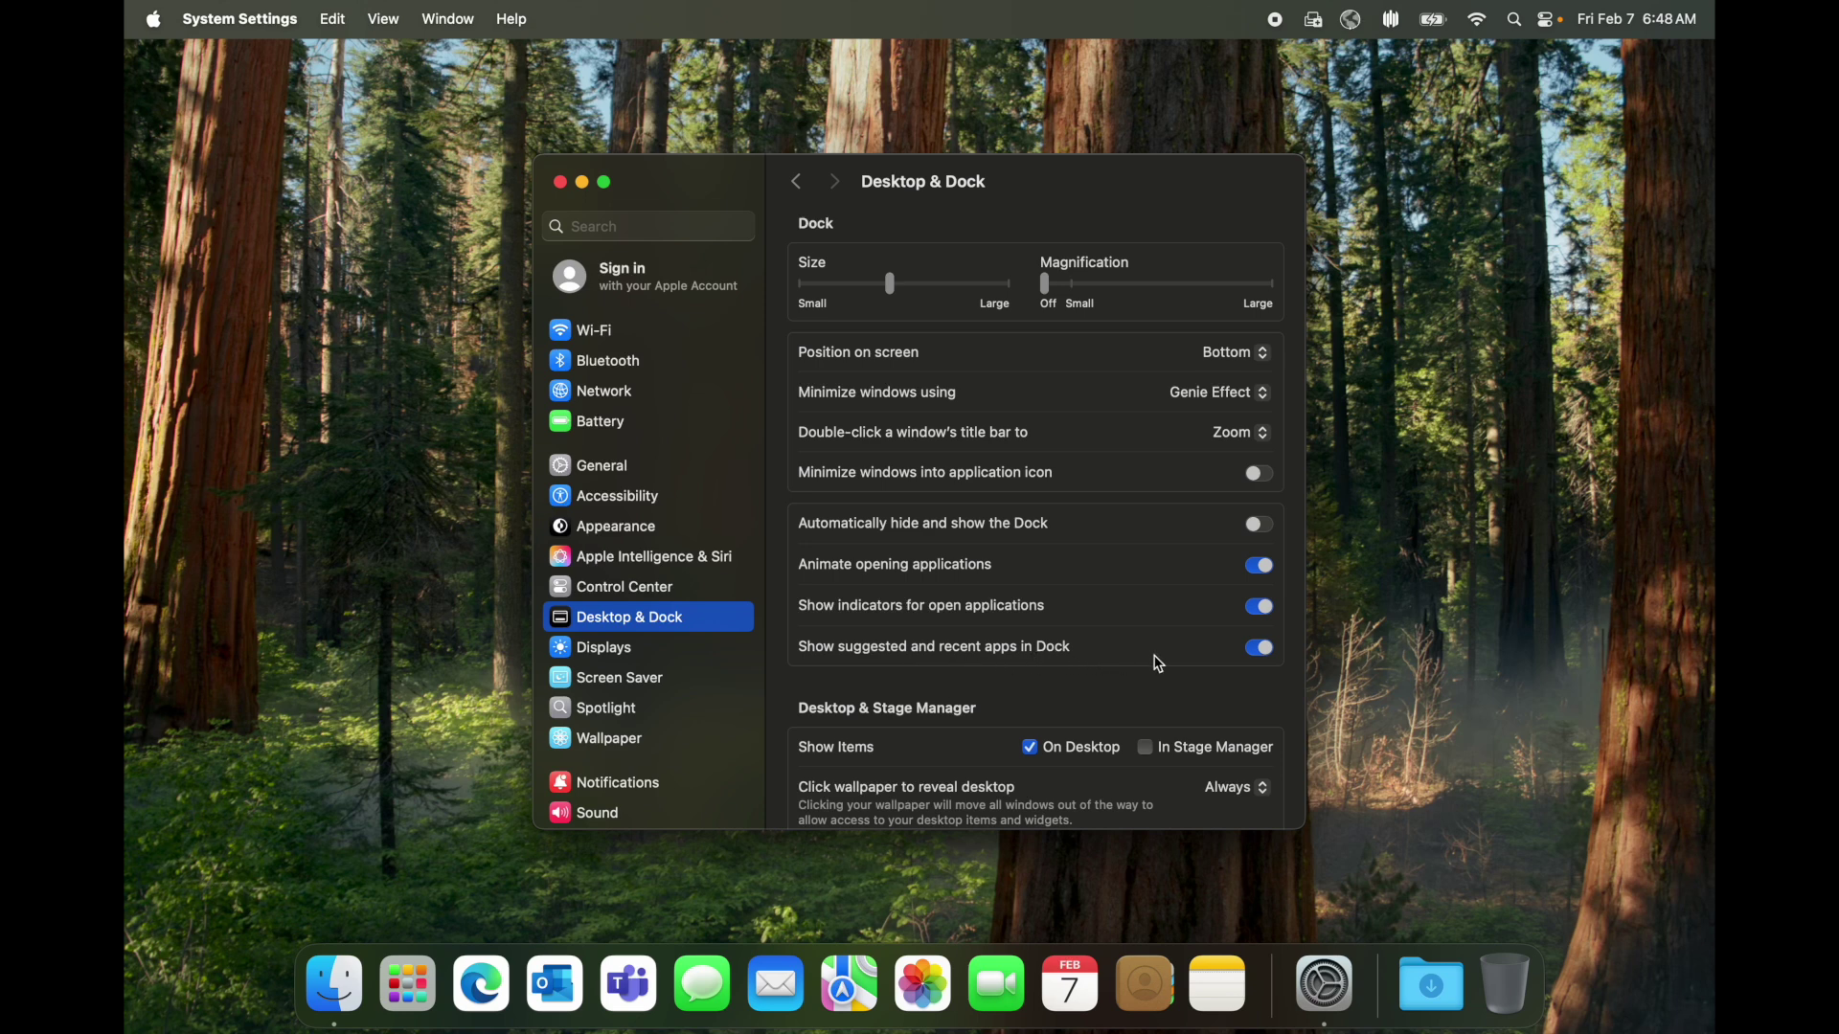
click(1268, 655)
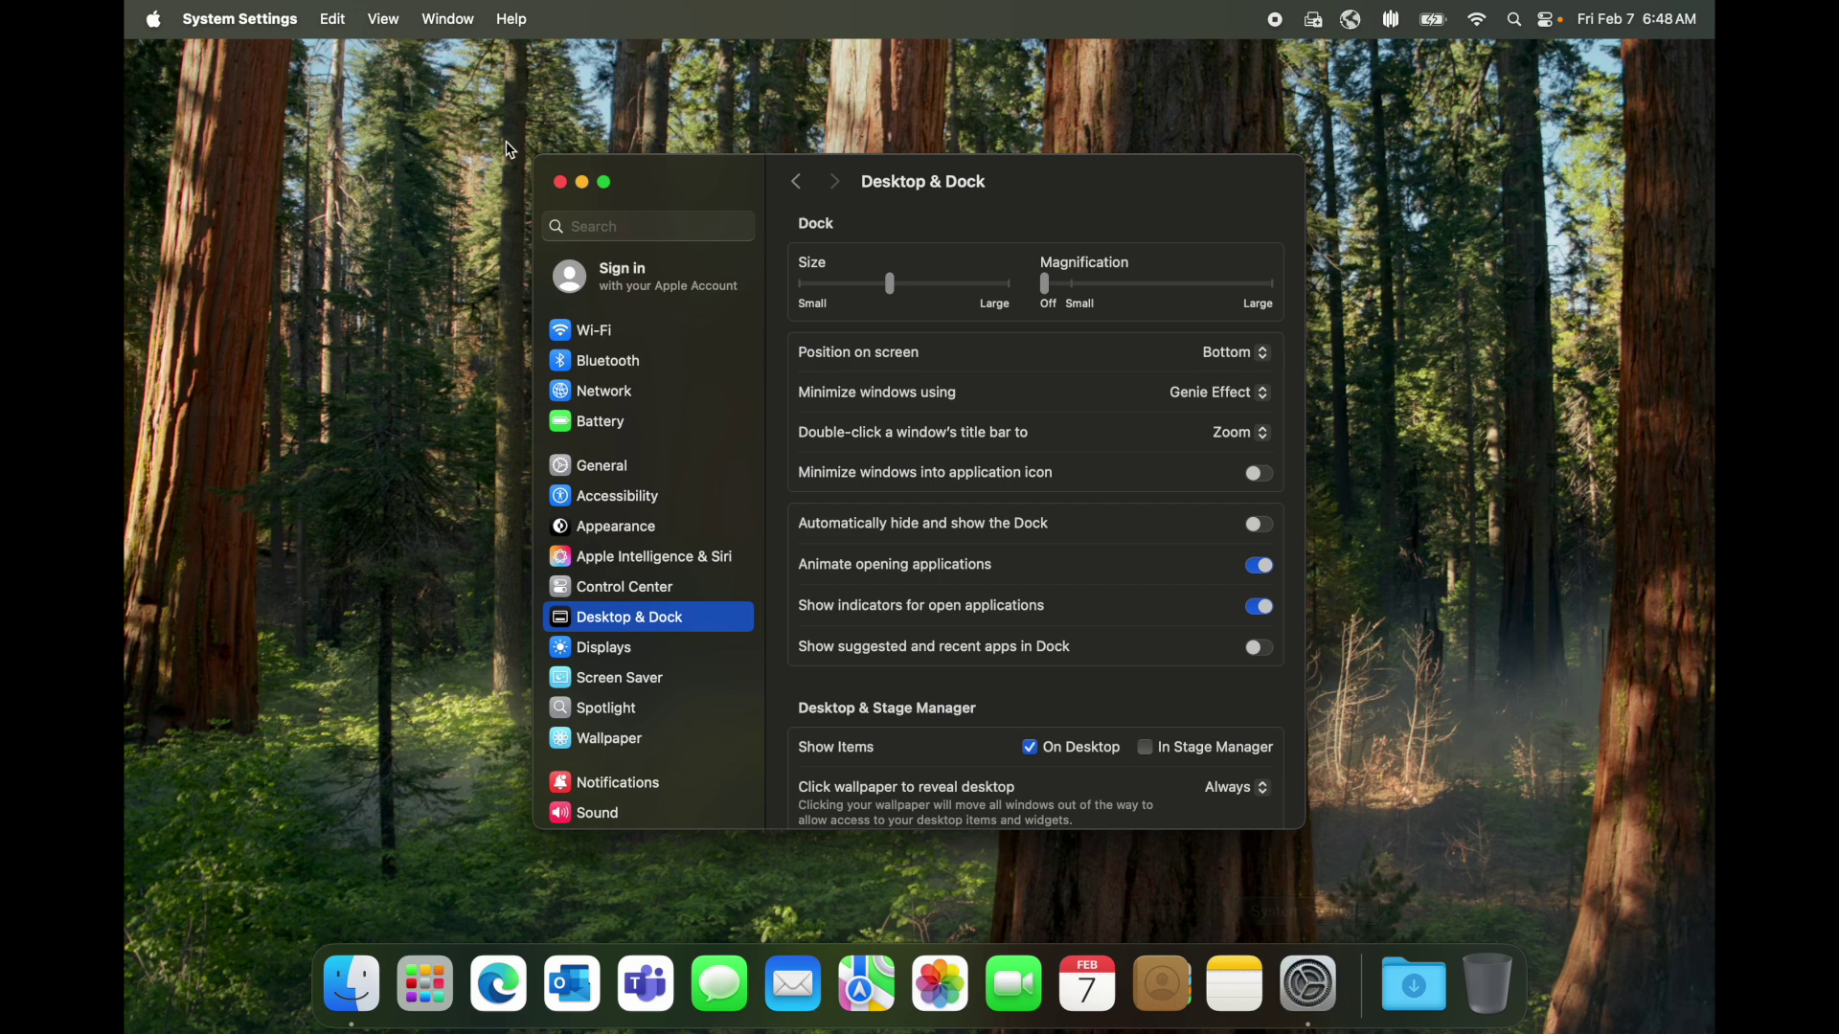
click(561, 183)
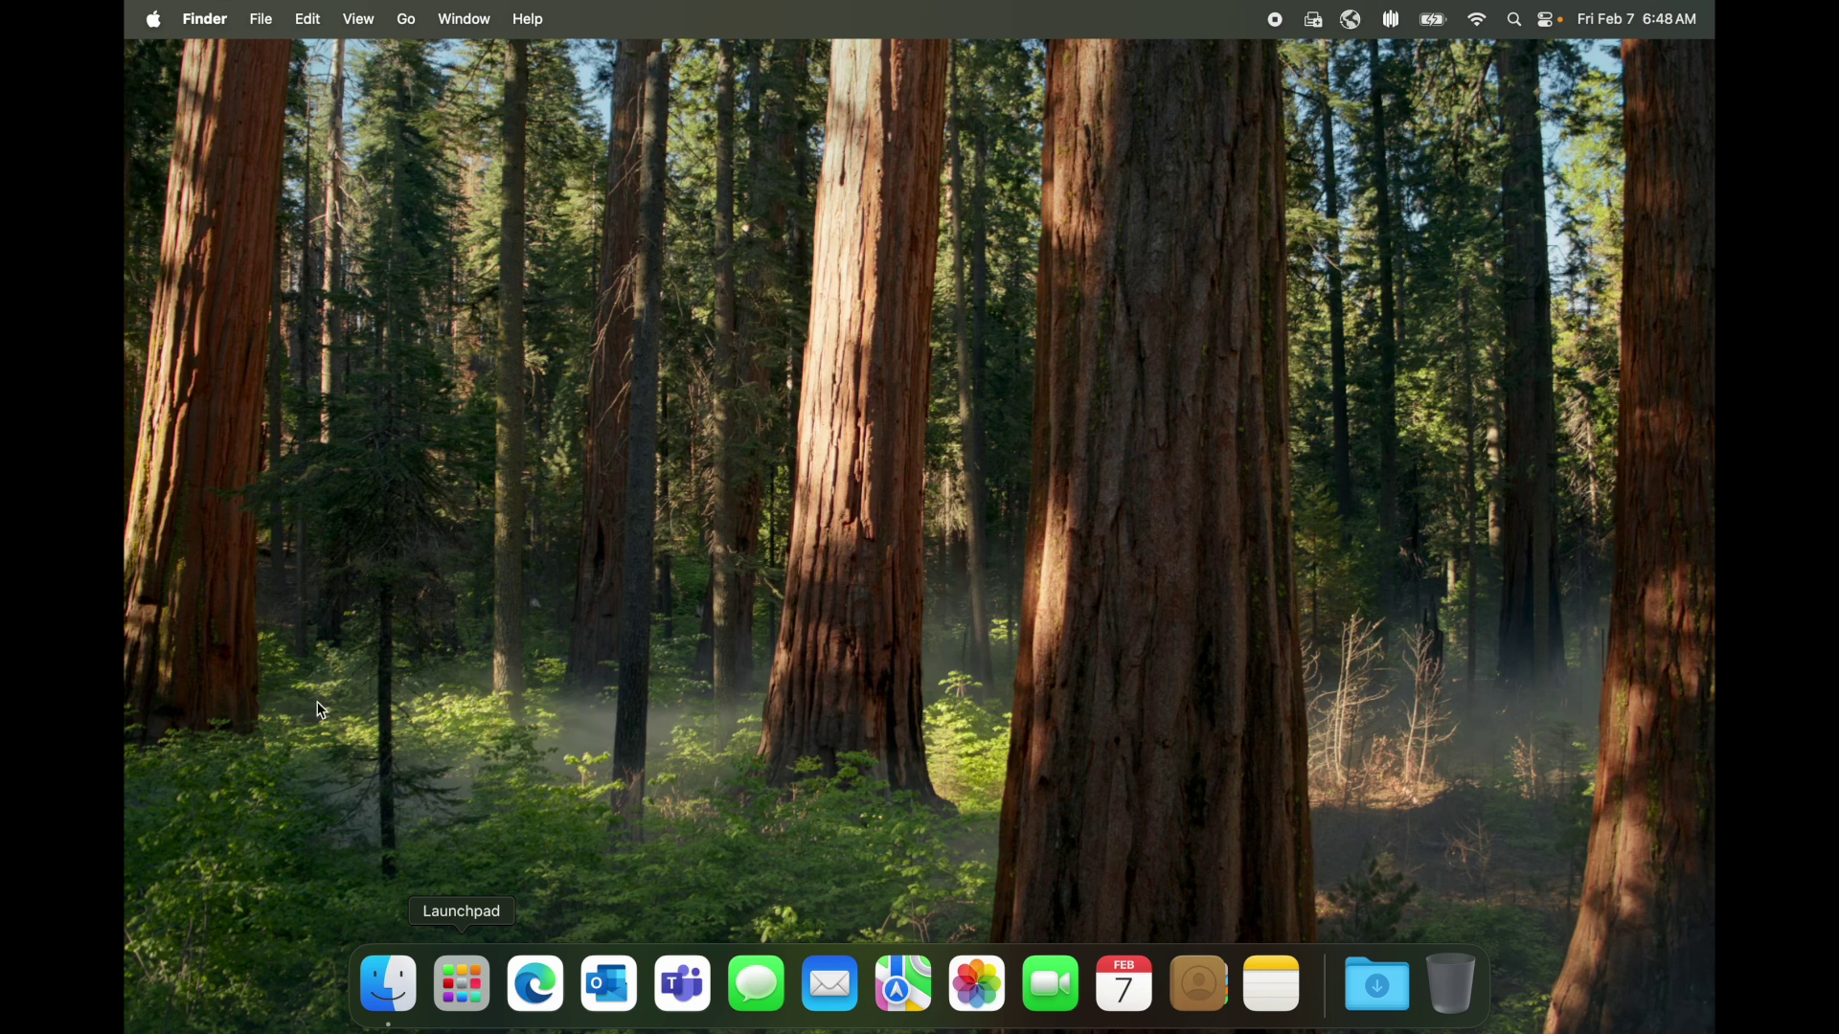
- Set the default web browser to Microsoft Edge in the Desktop & Dock settings
click(165, 23)
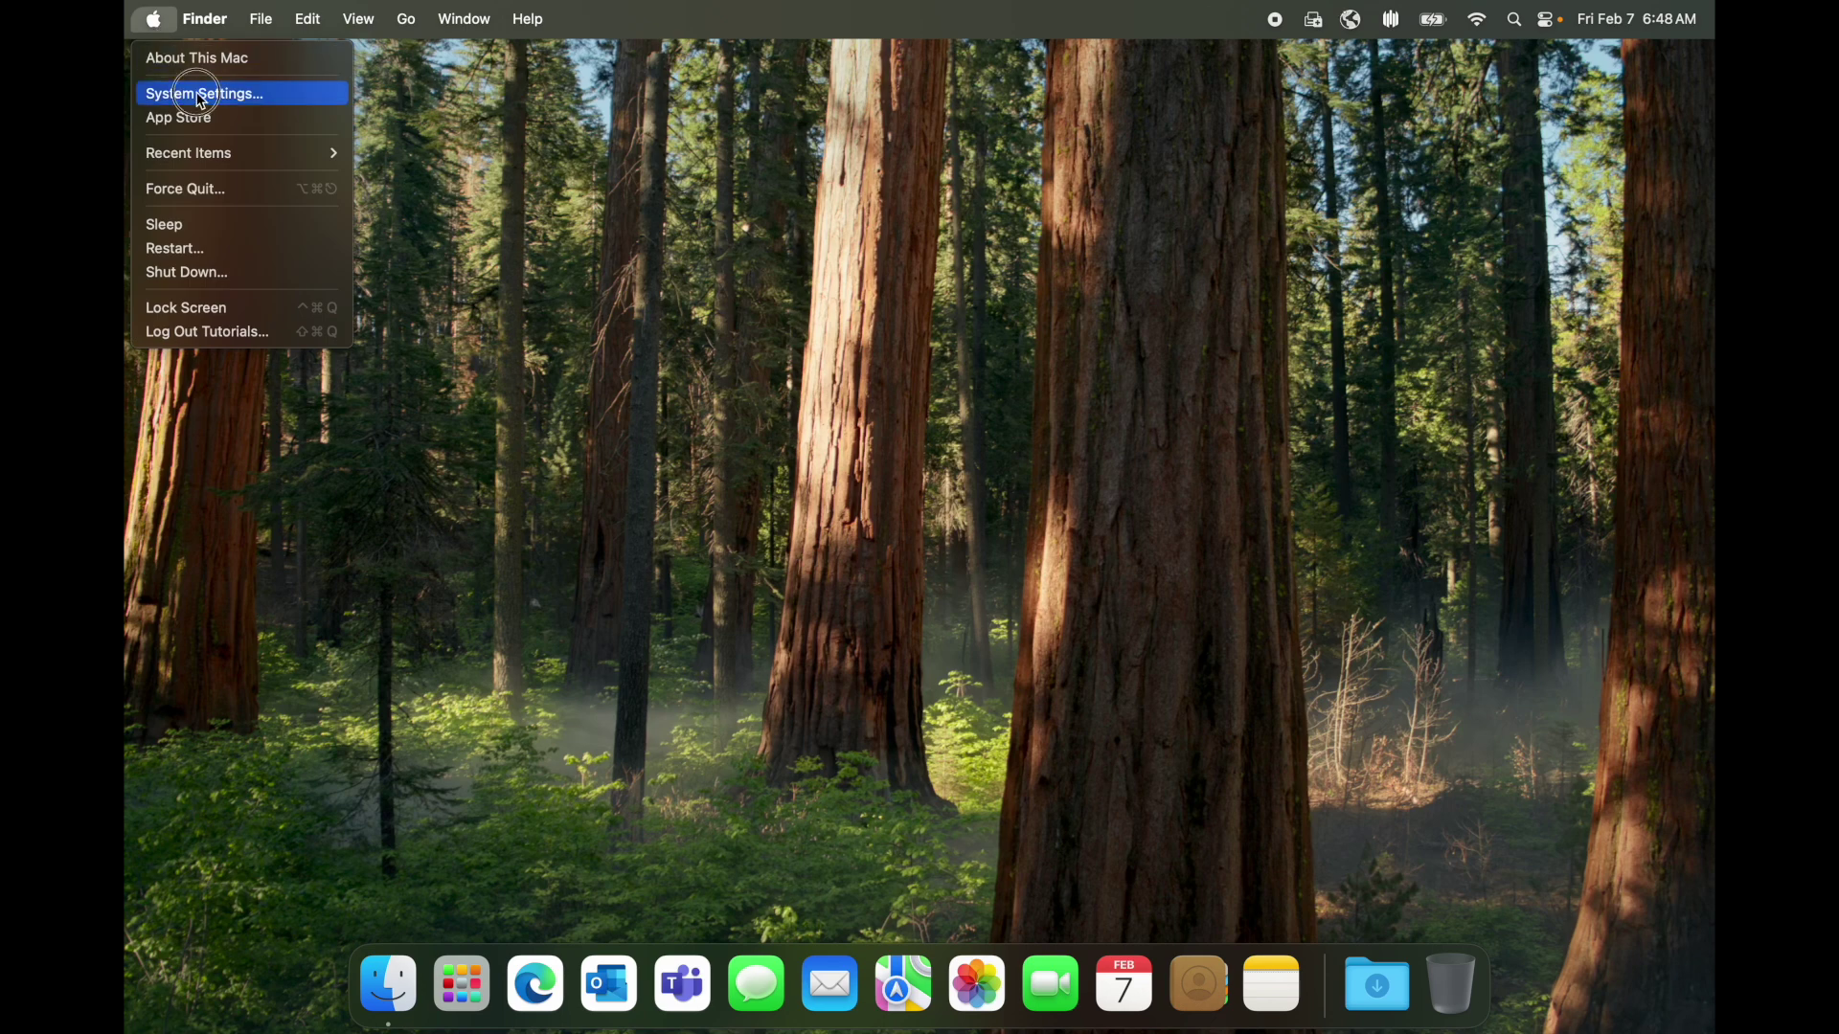
click(191, 94)
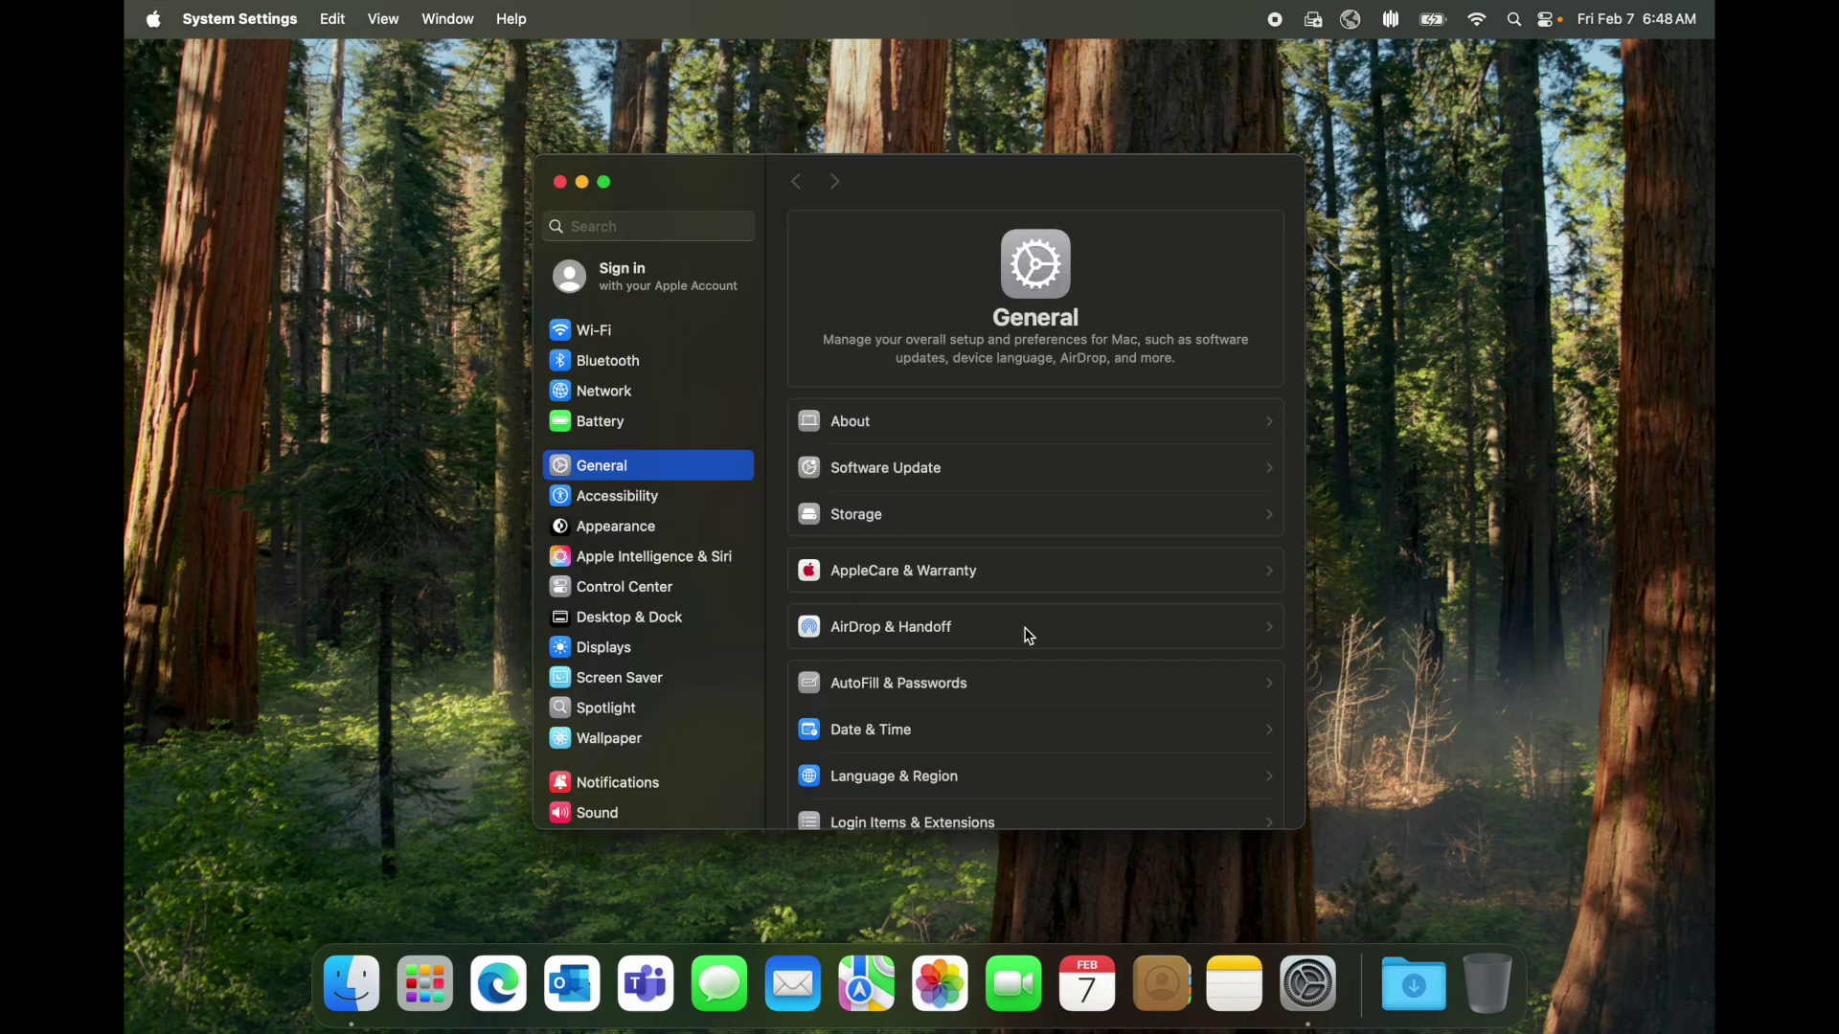
click(614, 627)
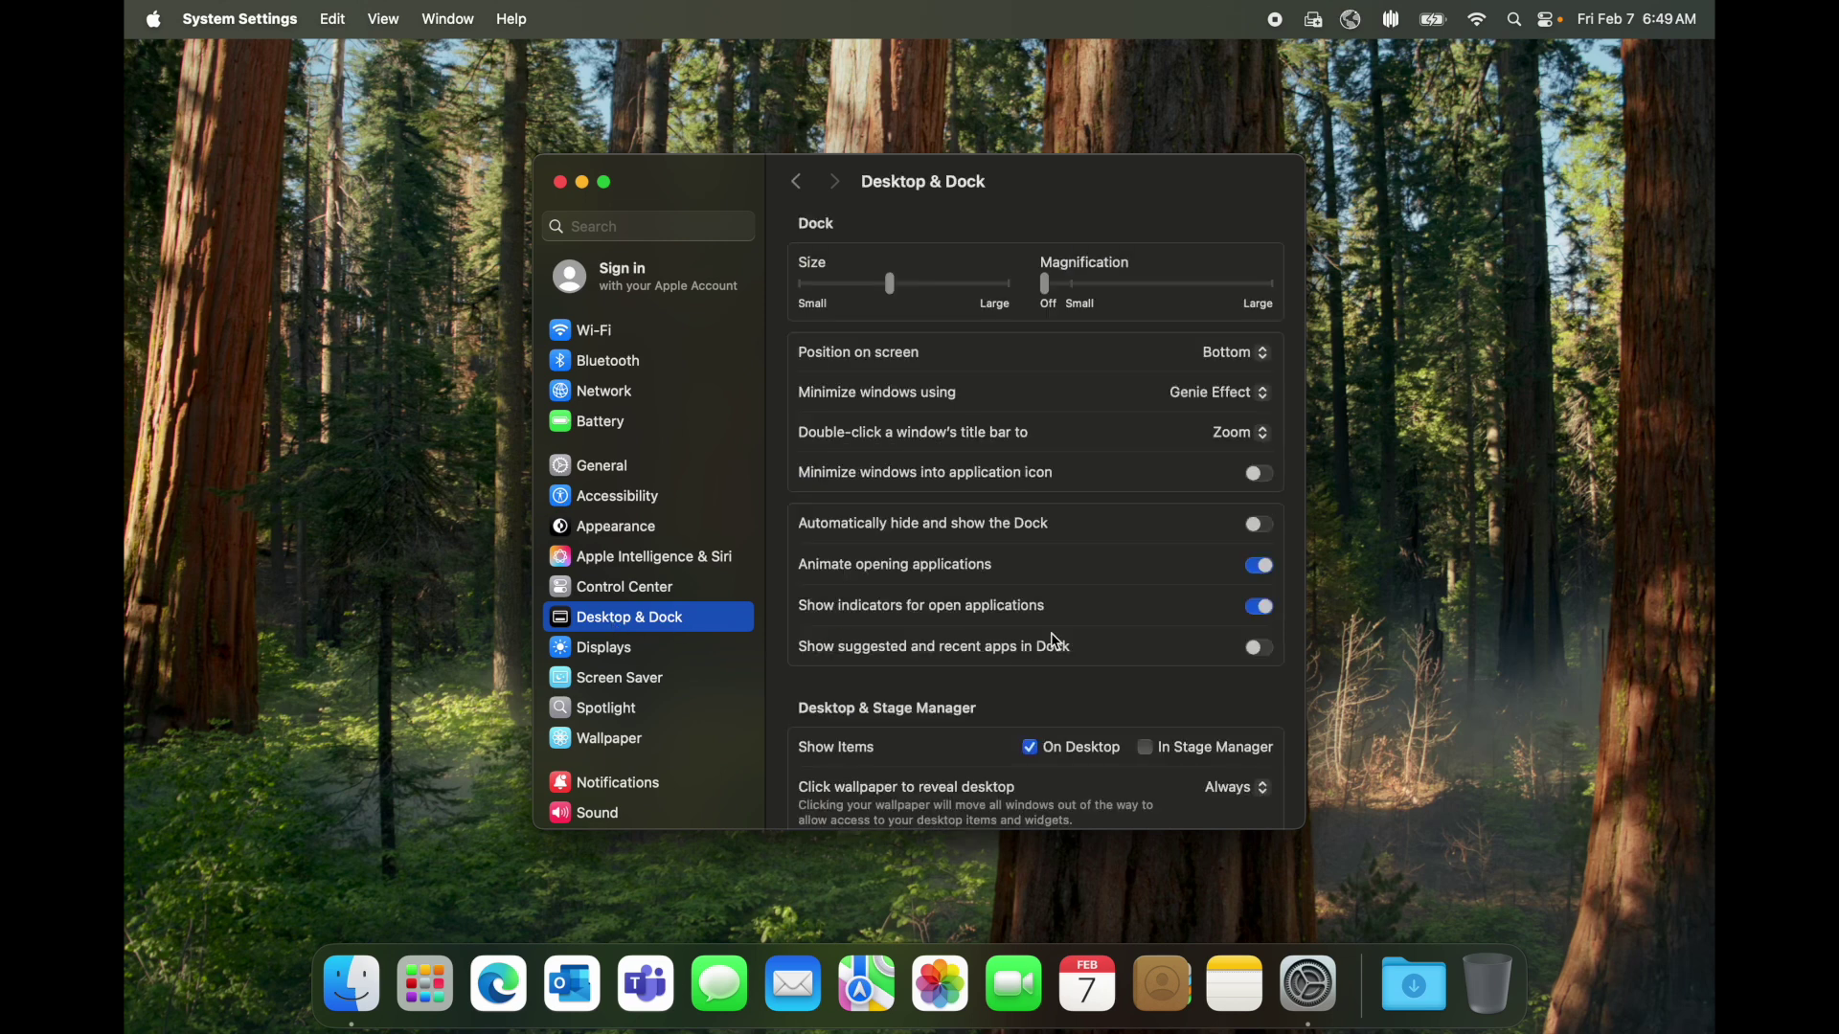
scroll(1057, 640, down, 5)
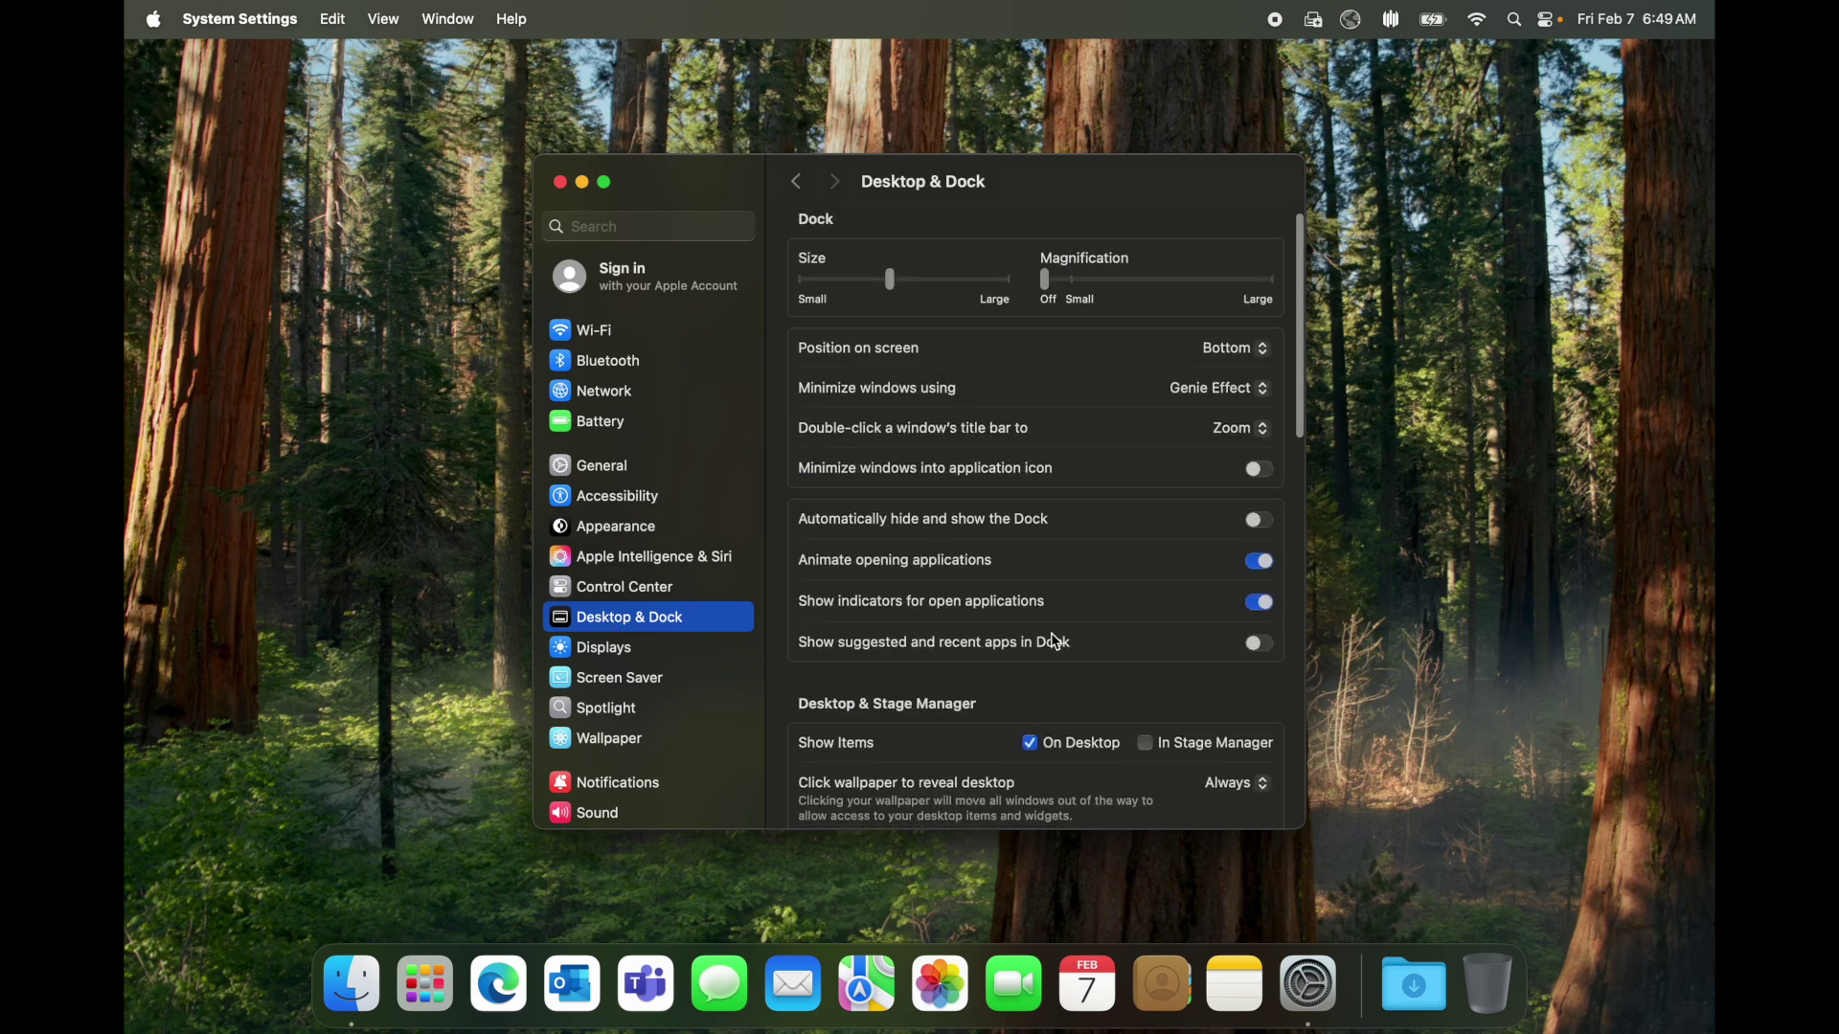
scroll(1057, 641, down, 5)
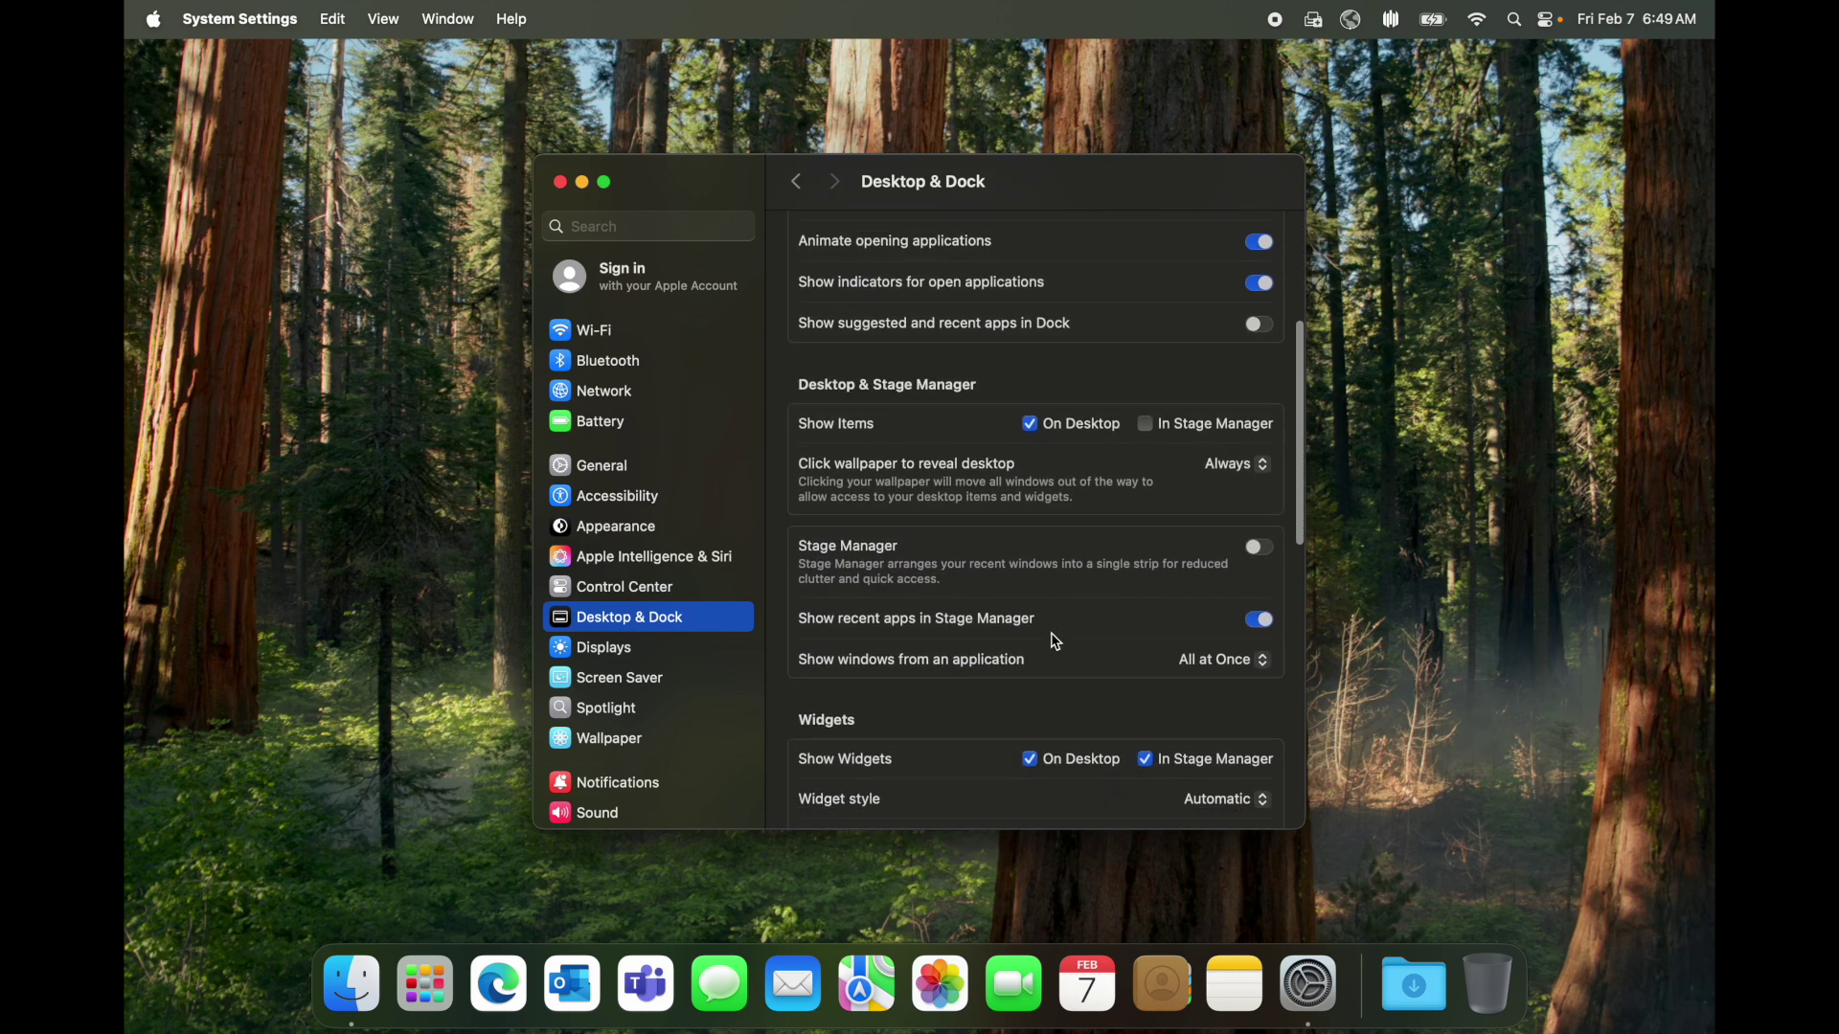
scroll(1056, 641, down, 3)
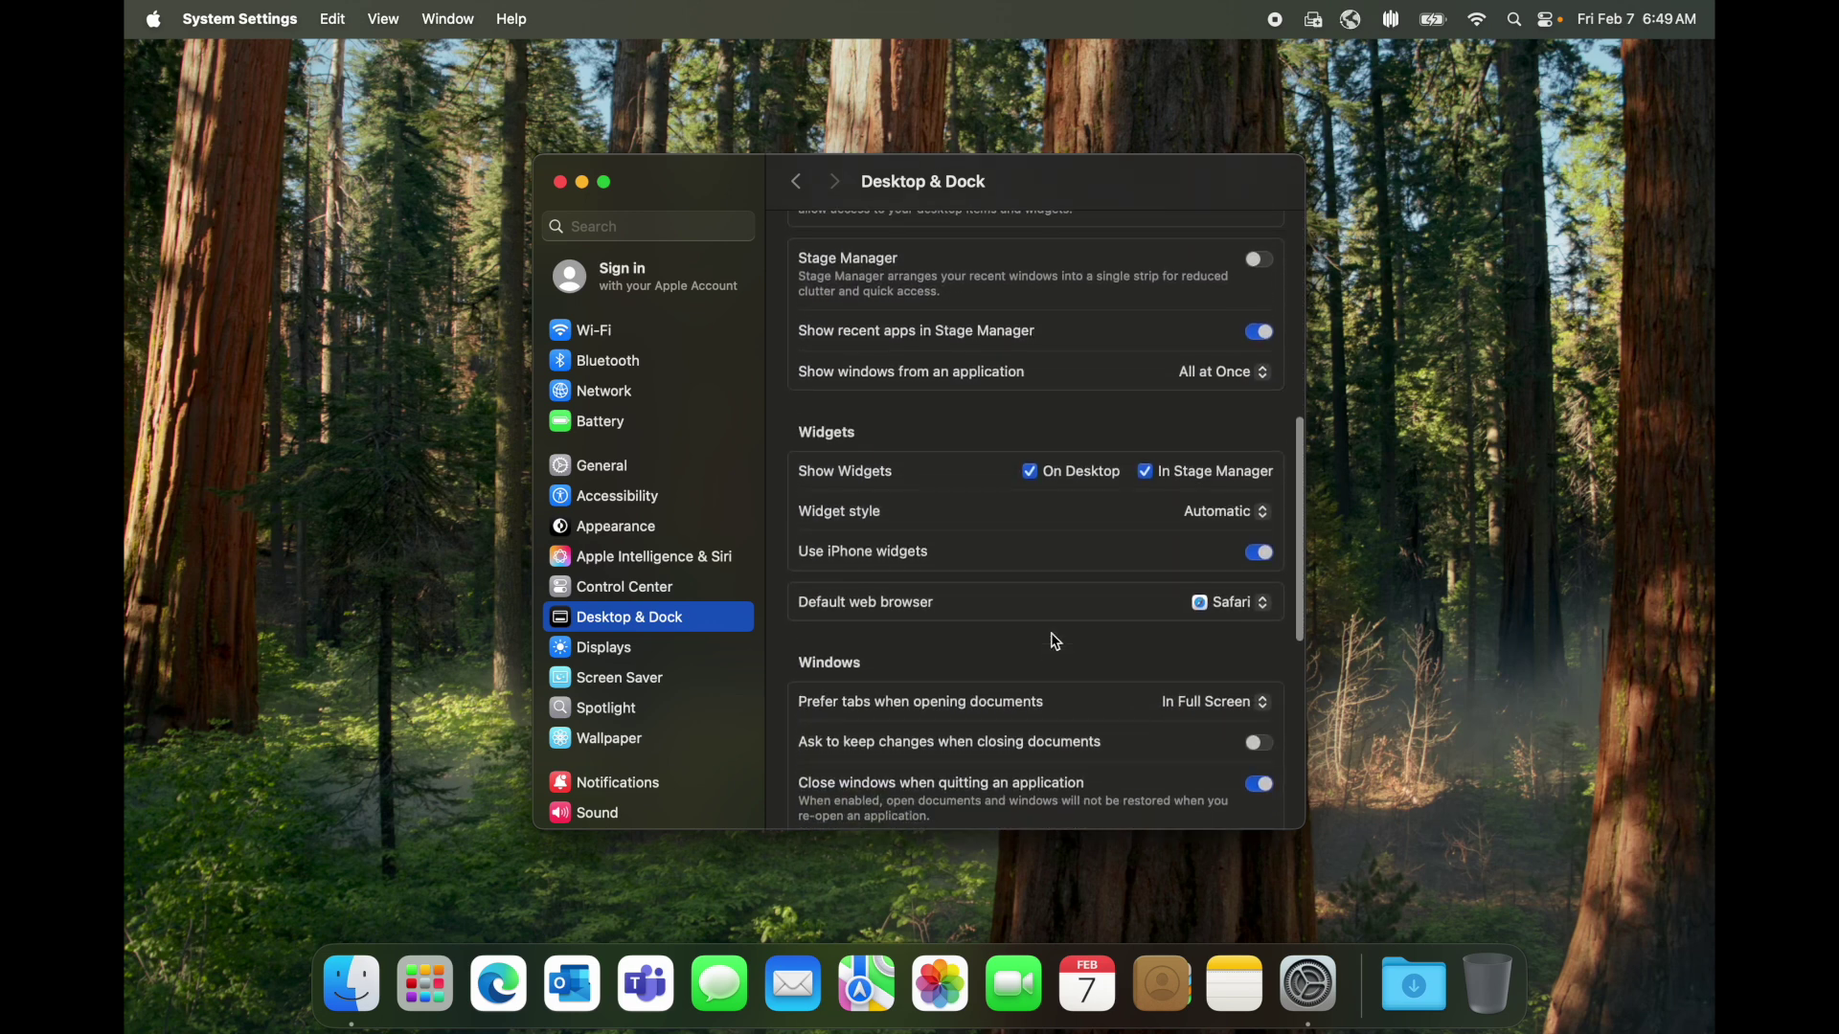
scroll(1056, 640, down, 1)
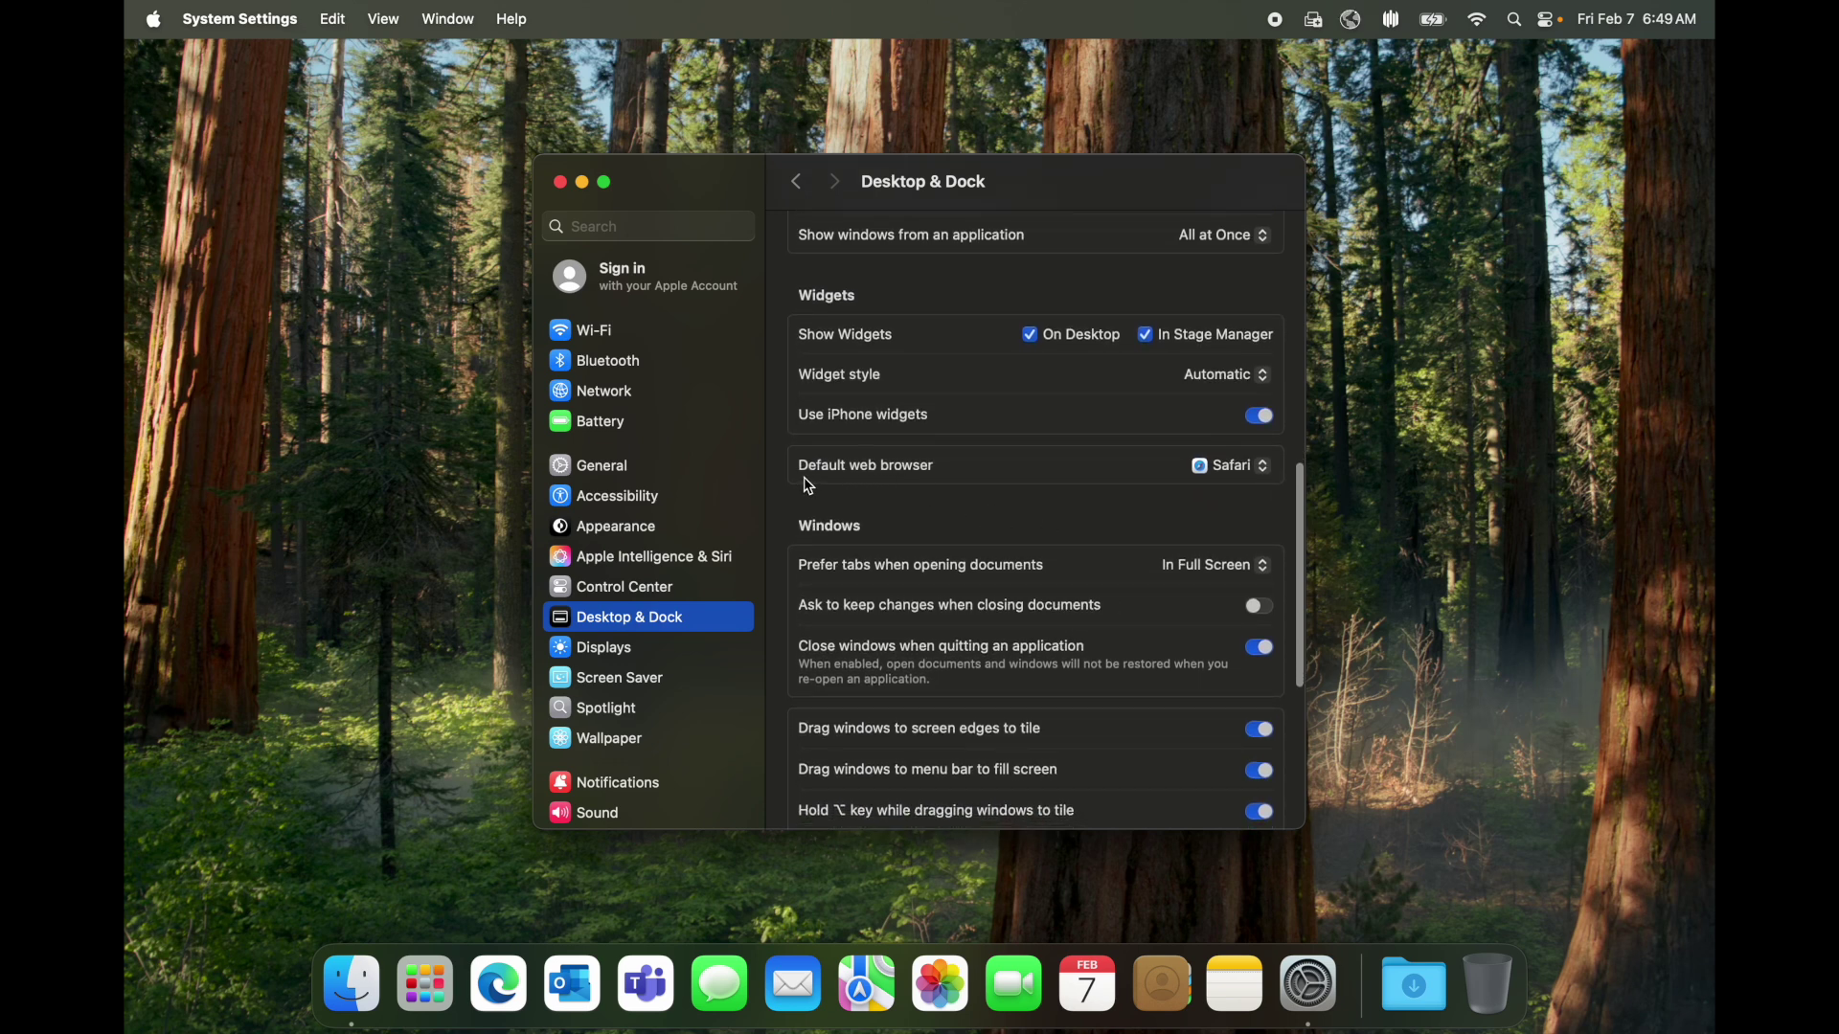
click(1260, 467)
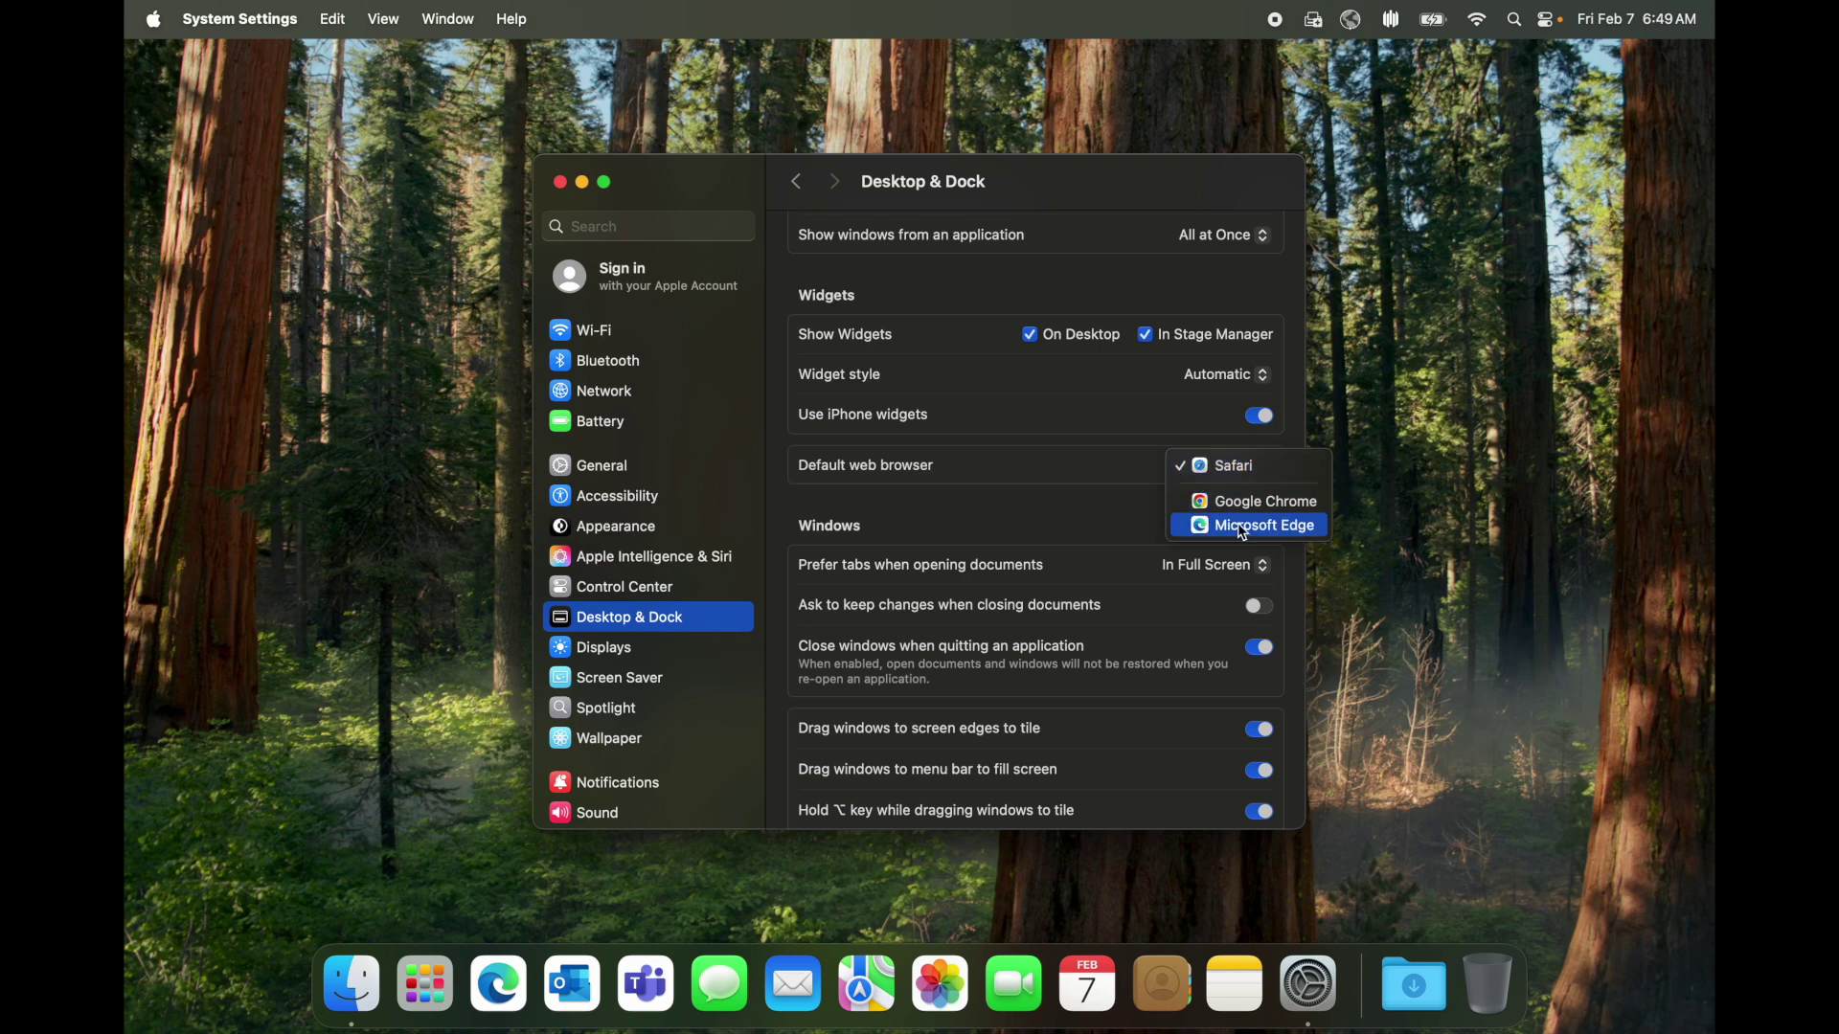
click(1268, 535)
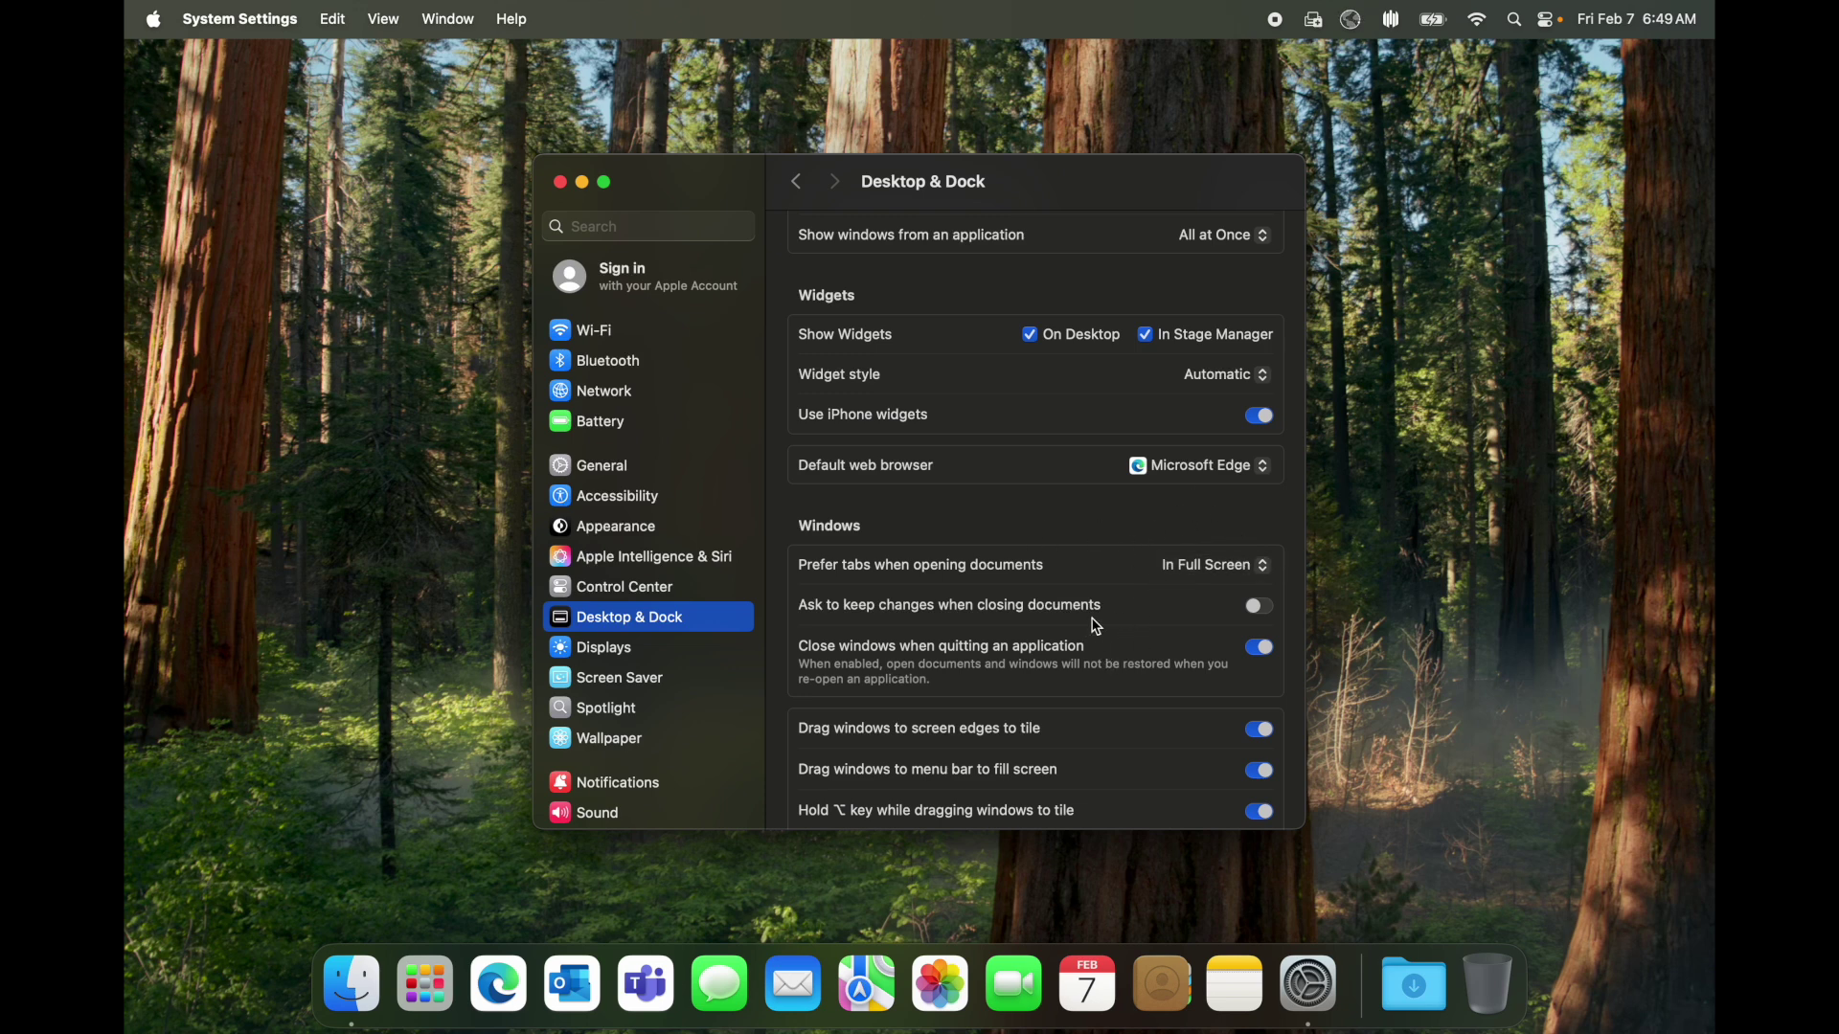
- Turn off automatically rearranging Spaces based on most recent use under Mission Control, and quit System Settings
scroll(1098, 628, down, 5)
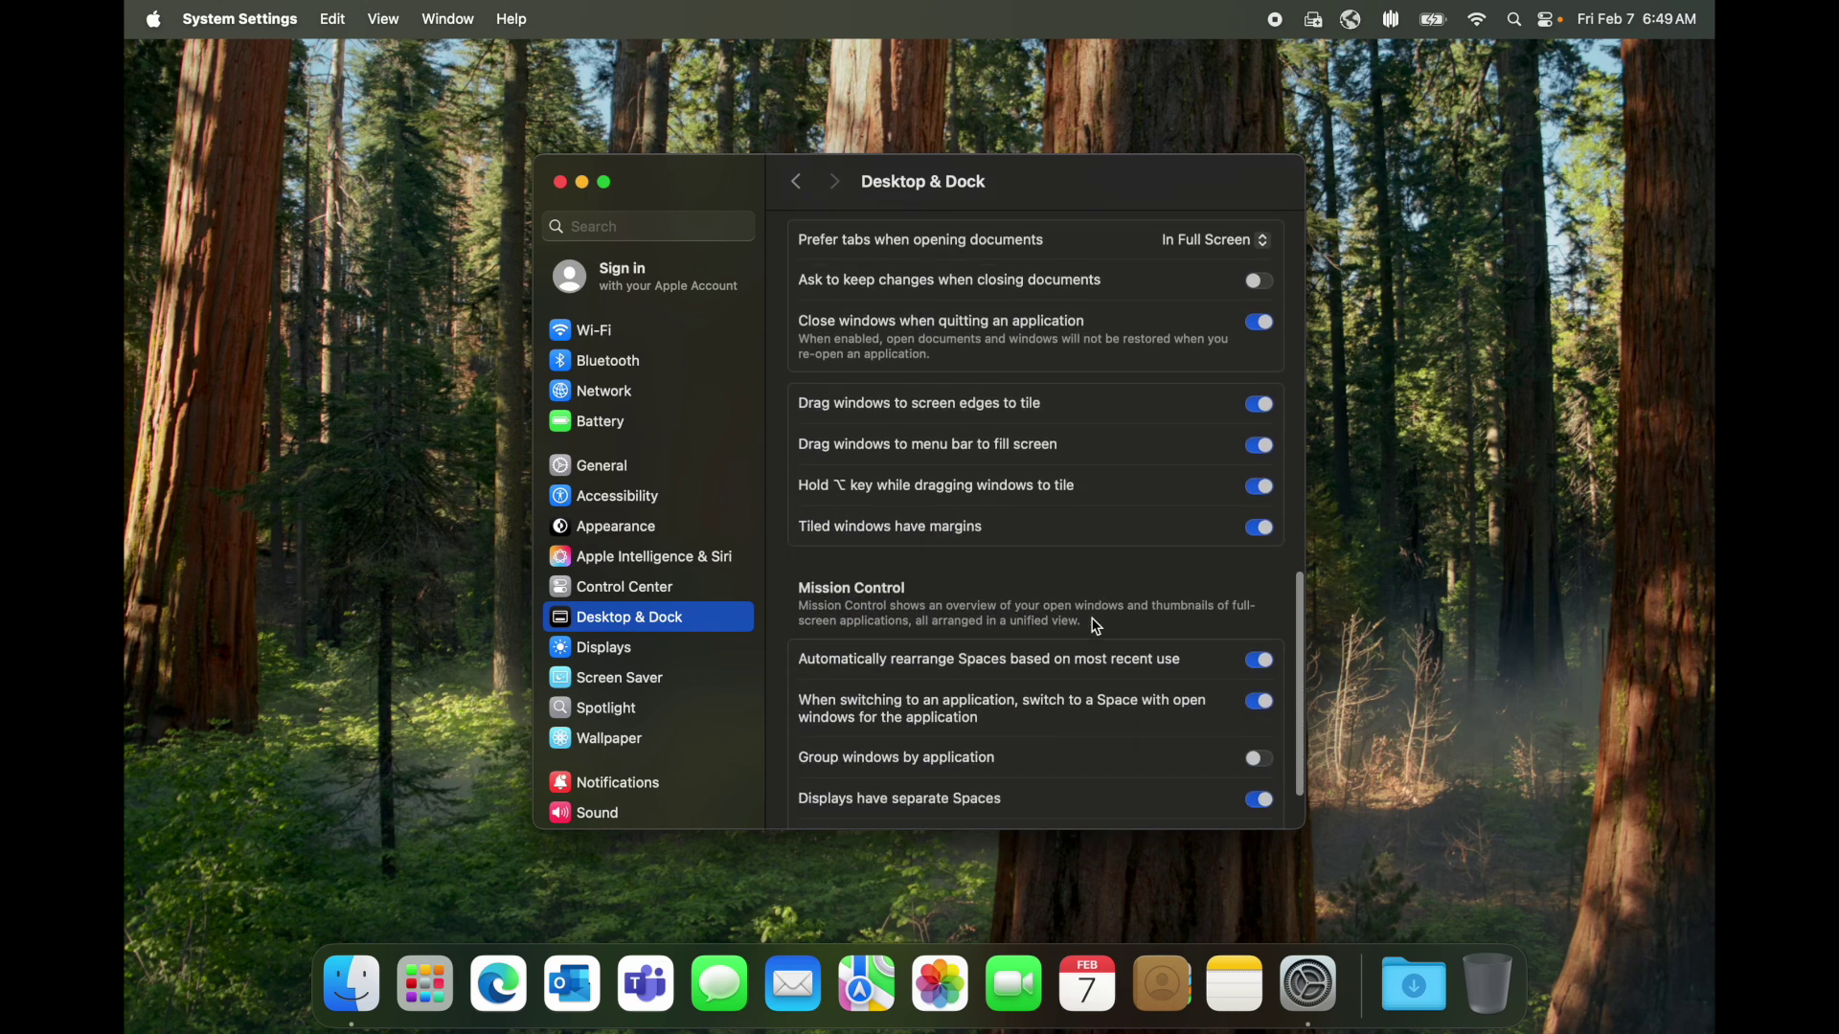
scroll(1092, 513, down, 3)
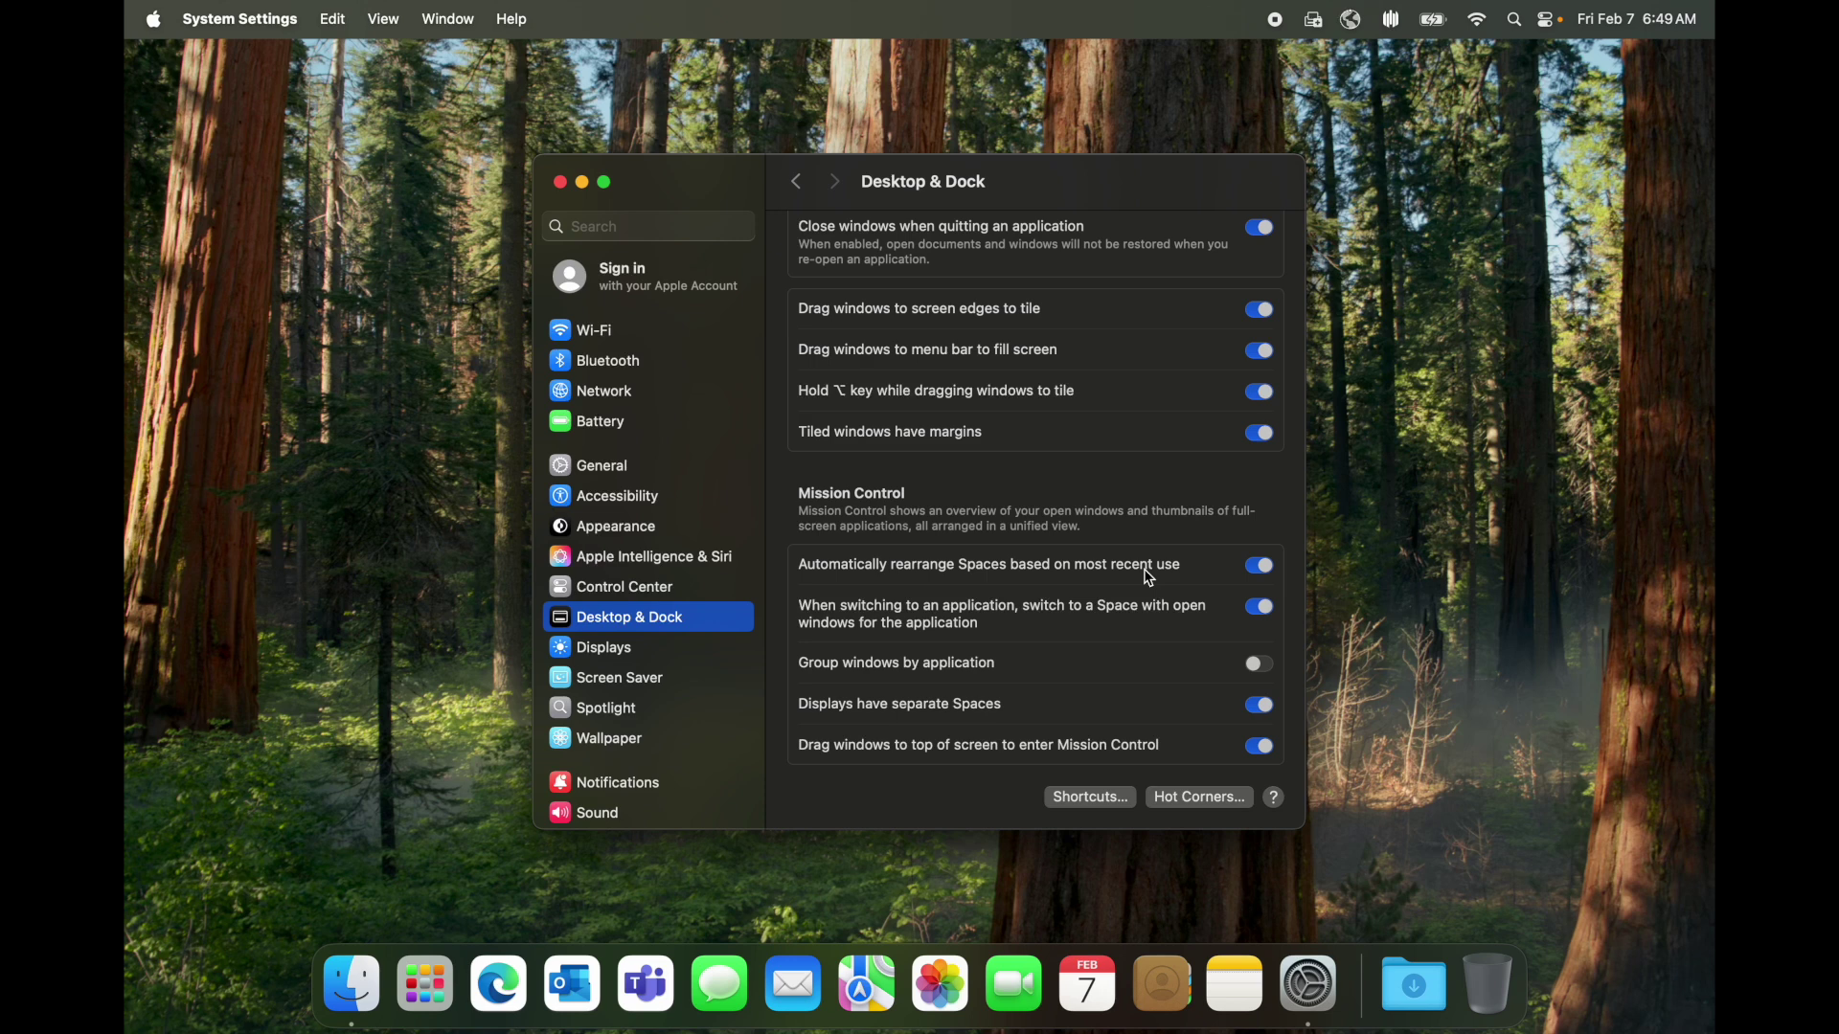
click(1271, 572)
key(super+q)
- Create a Quick Note reading "Notes" from the display's lower-right hot corner and close it
mouse_move(1714, 1032)
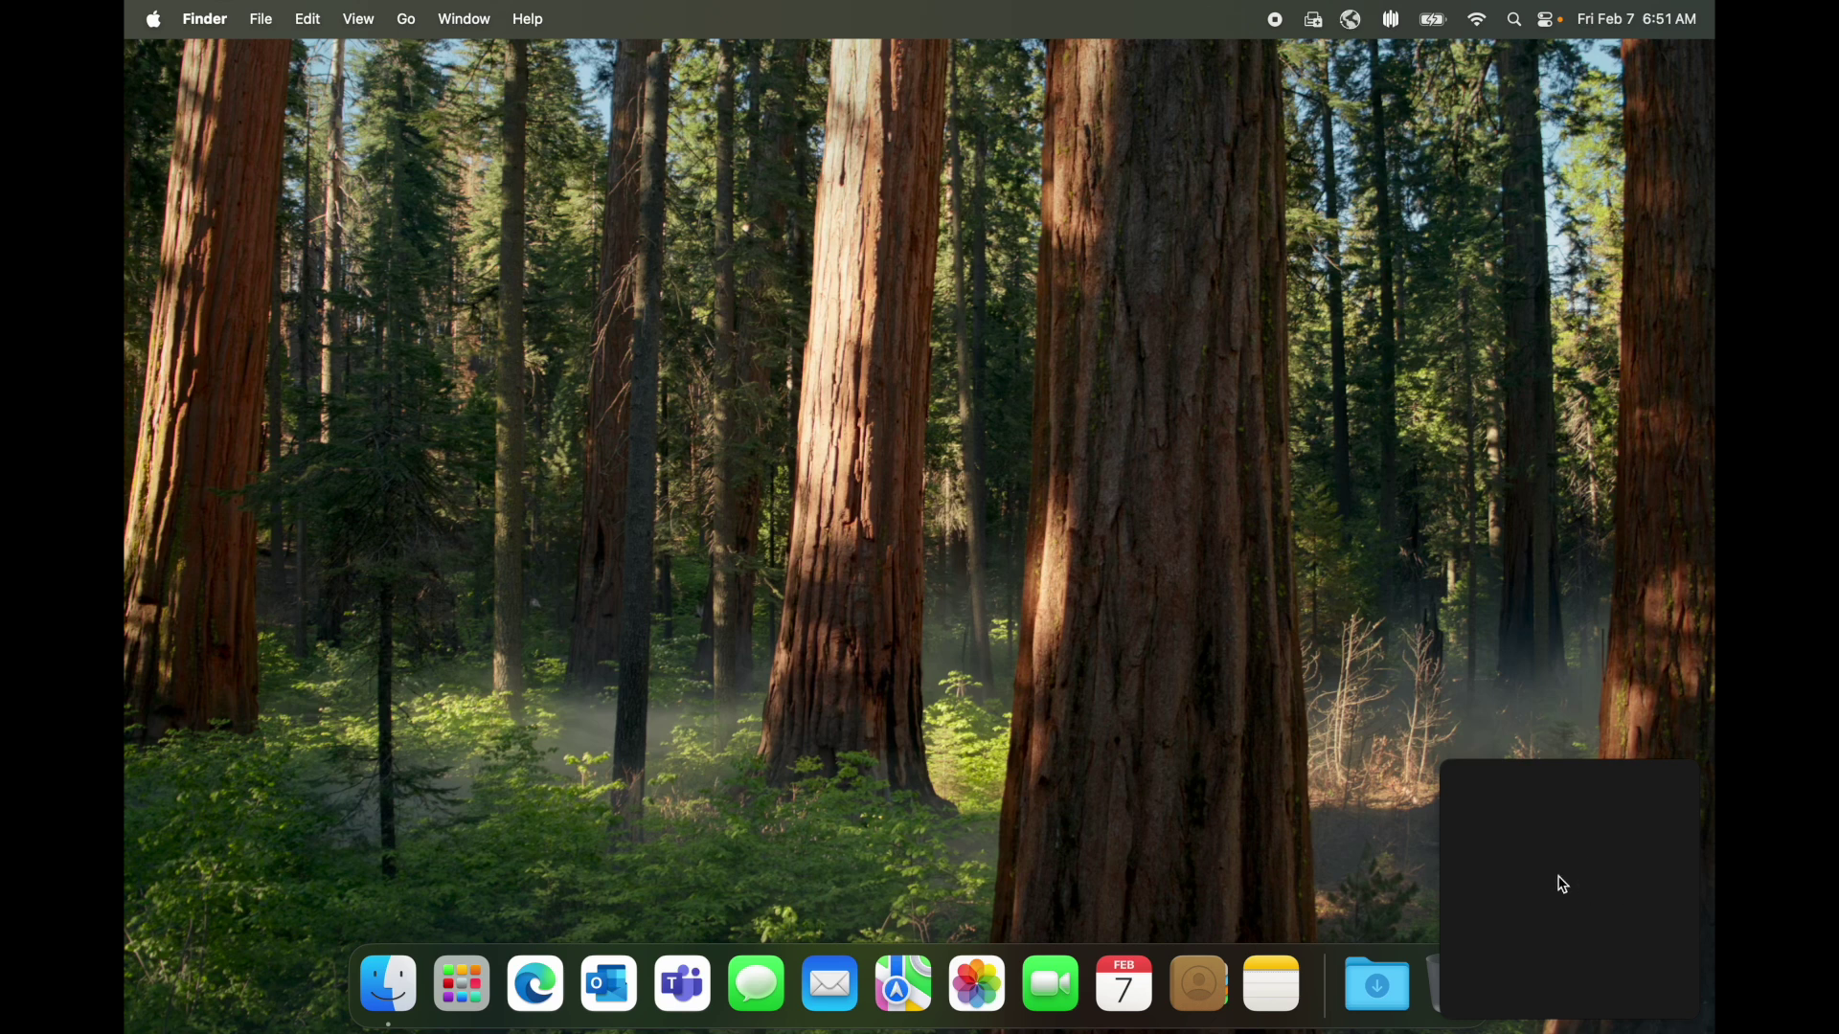
click(1568, 885)
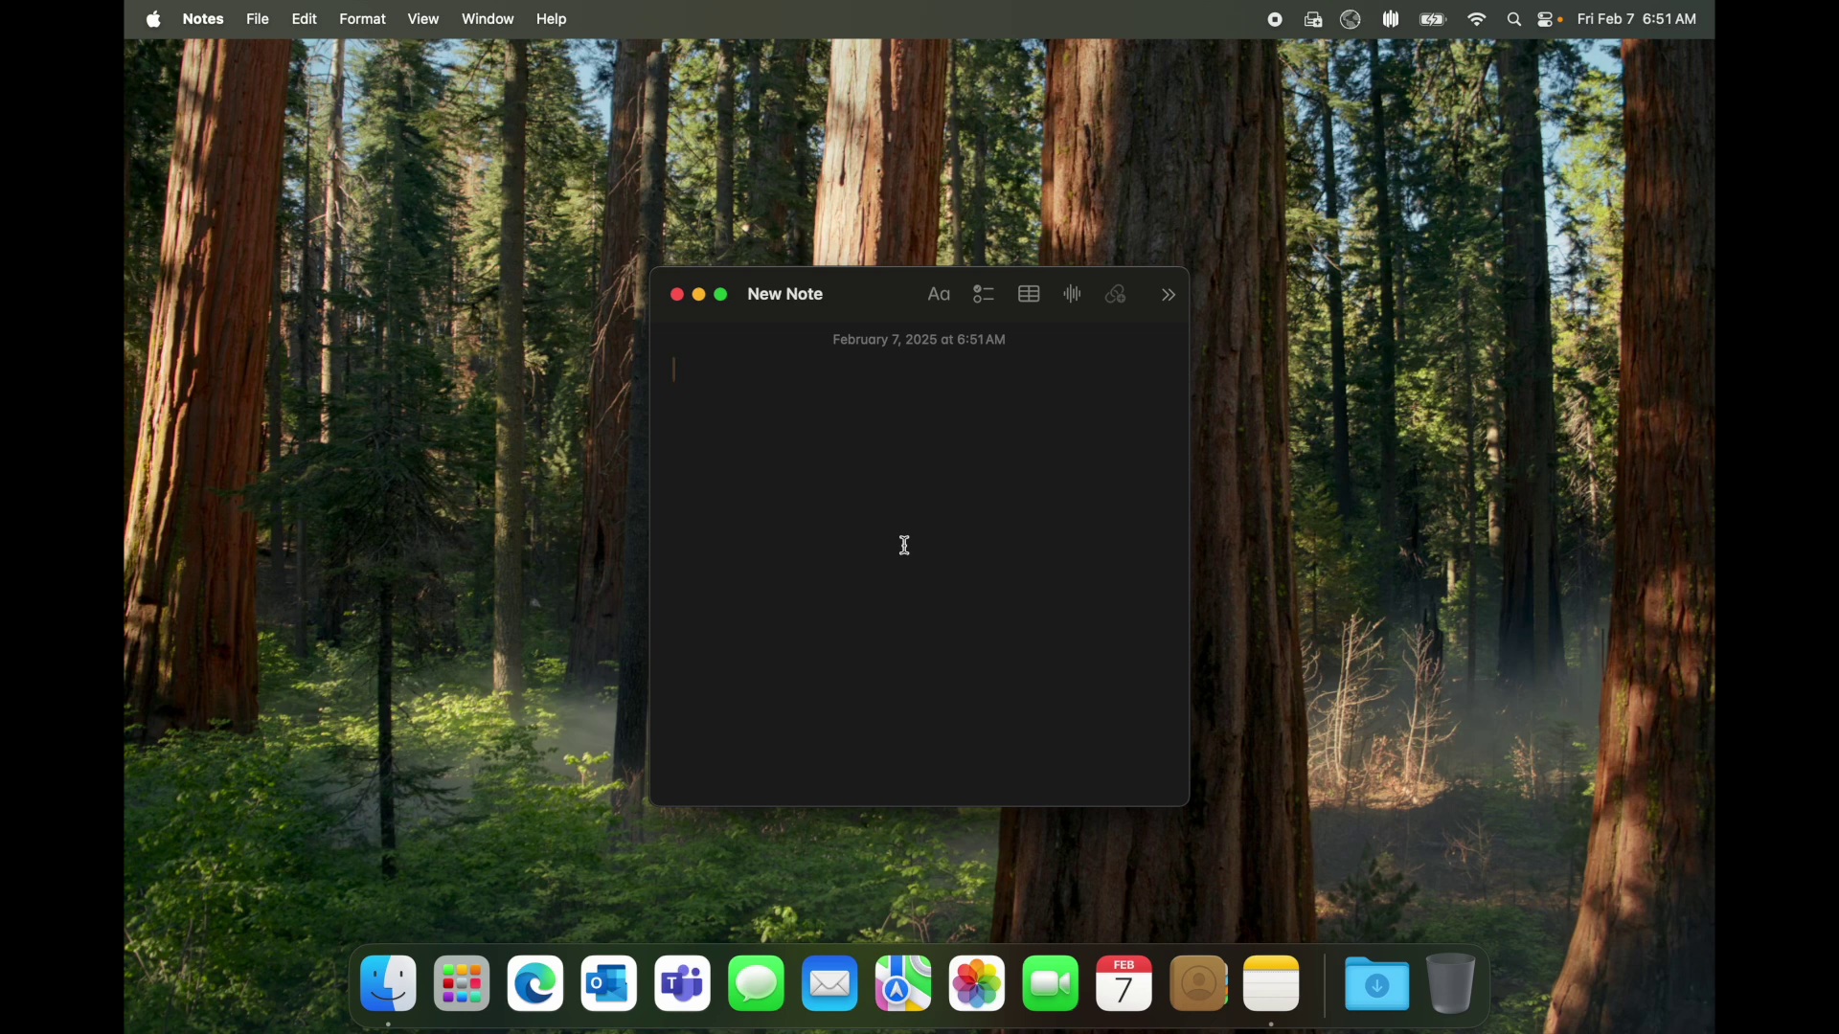
text(Notes)
key(super+w)
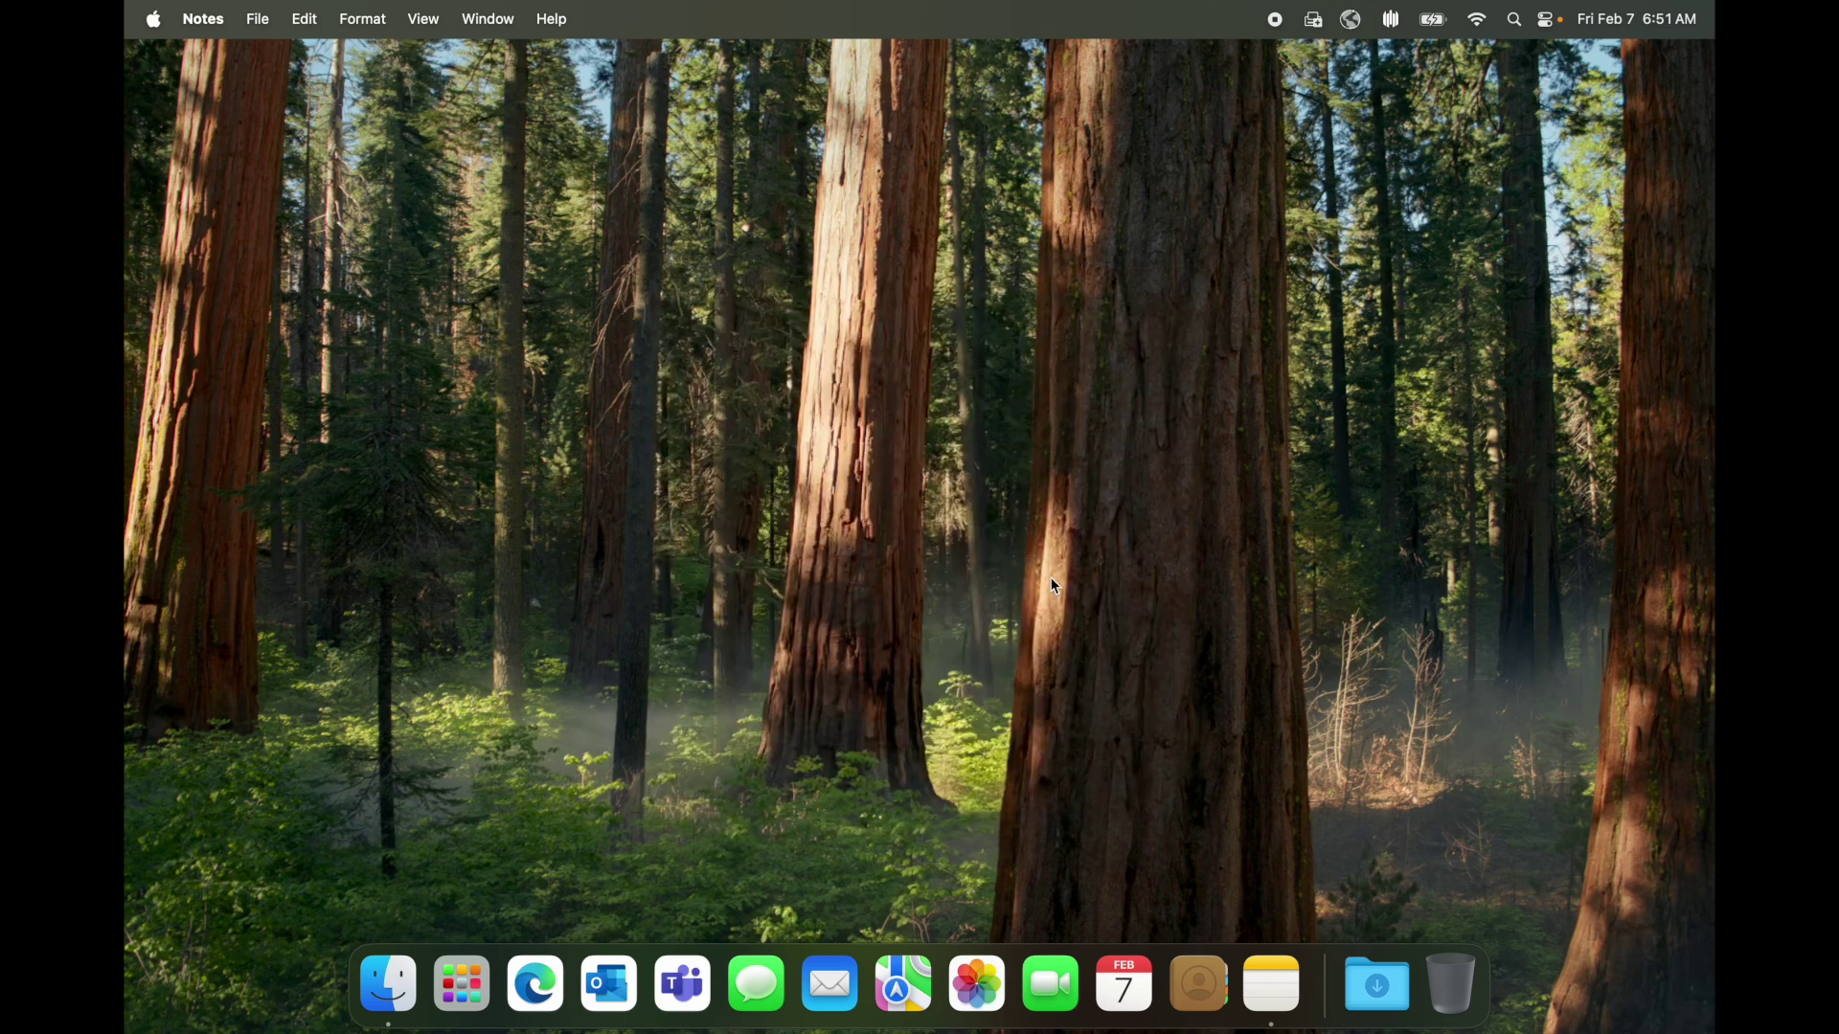
- Reopen the saved Quick Note from the hot corner to view it, and close its window
click(1273, 984)
key(super+h)
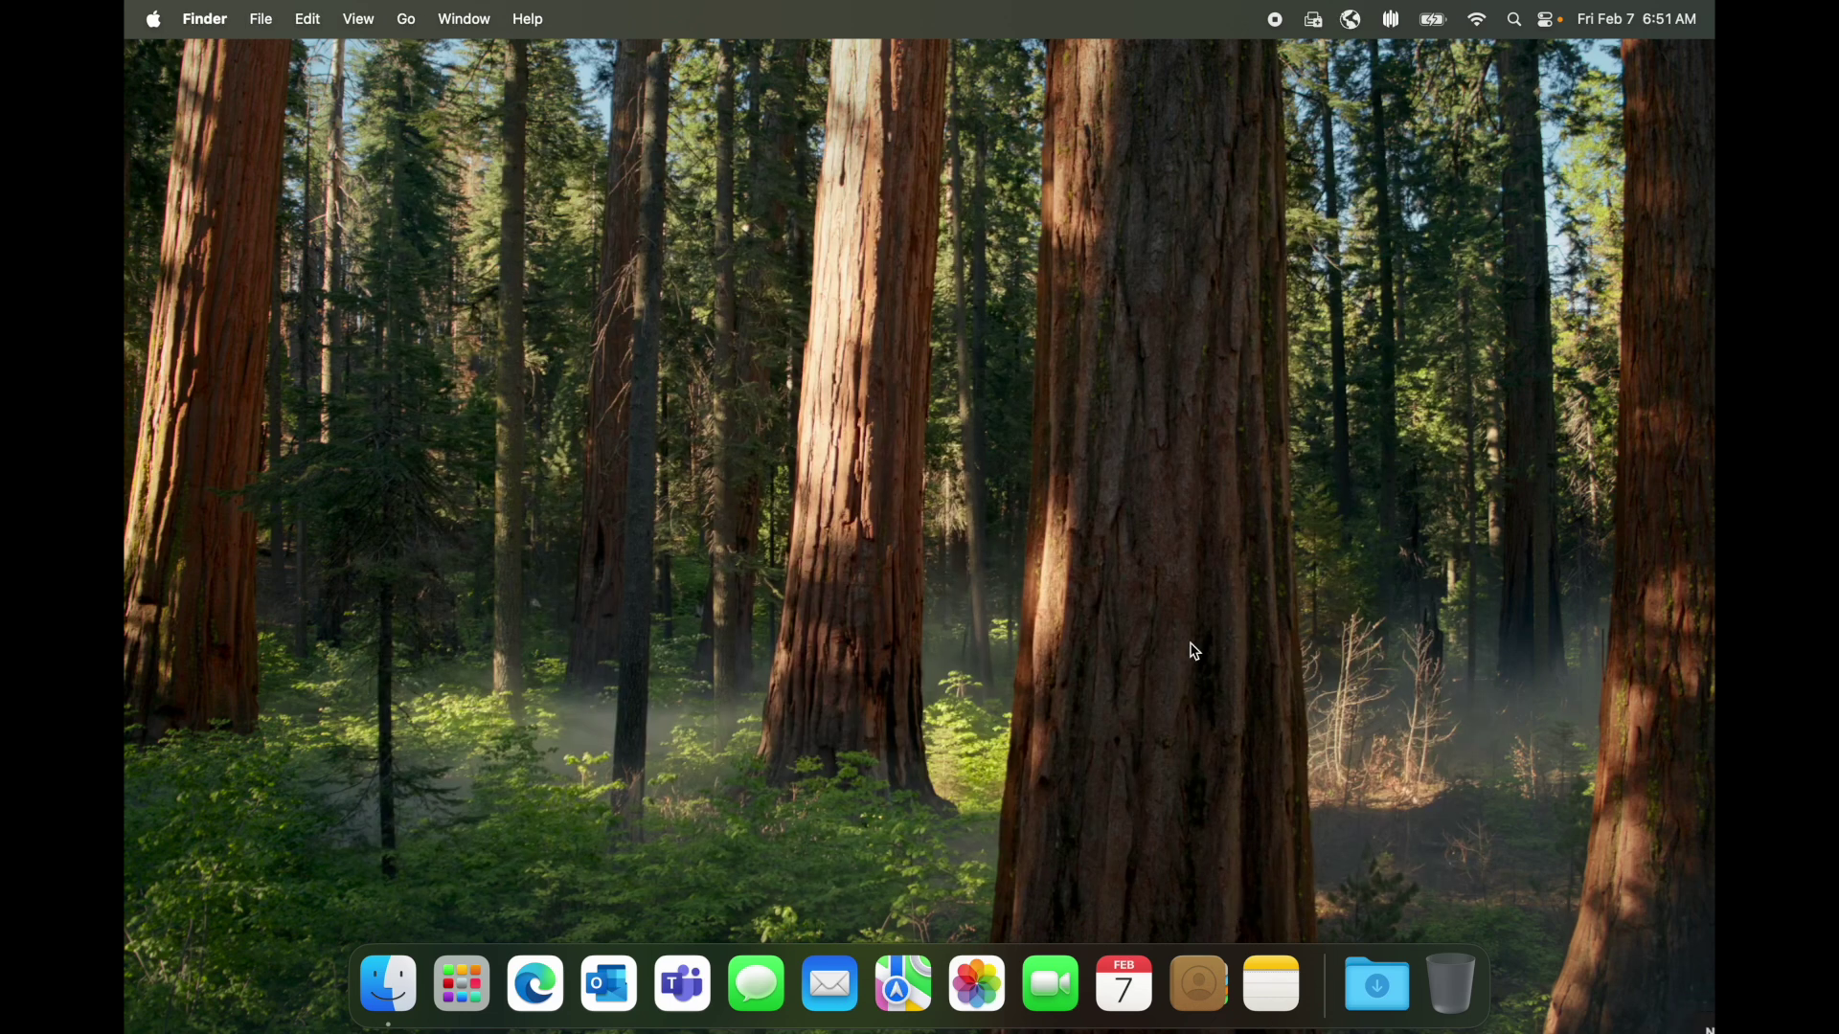
click(1711, 1027)
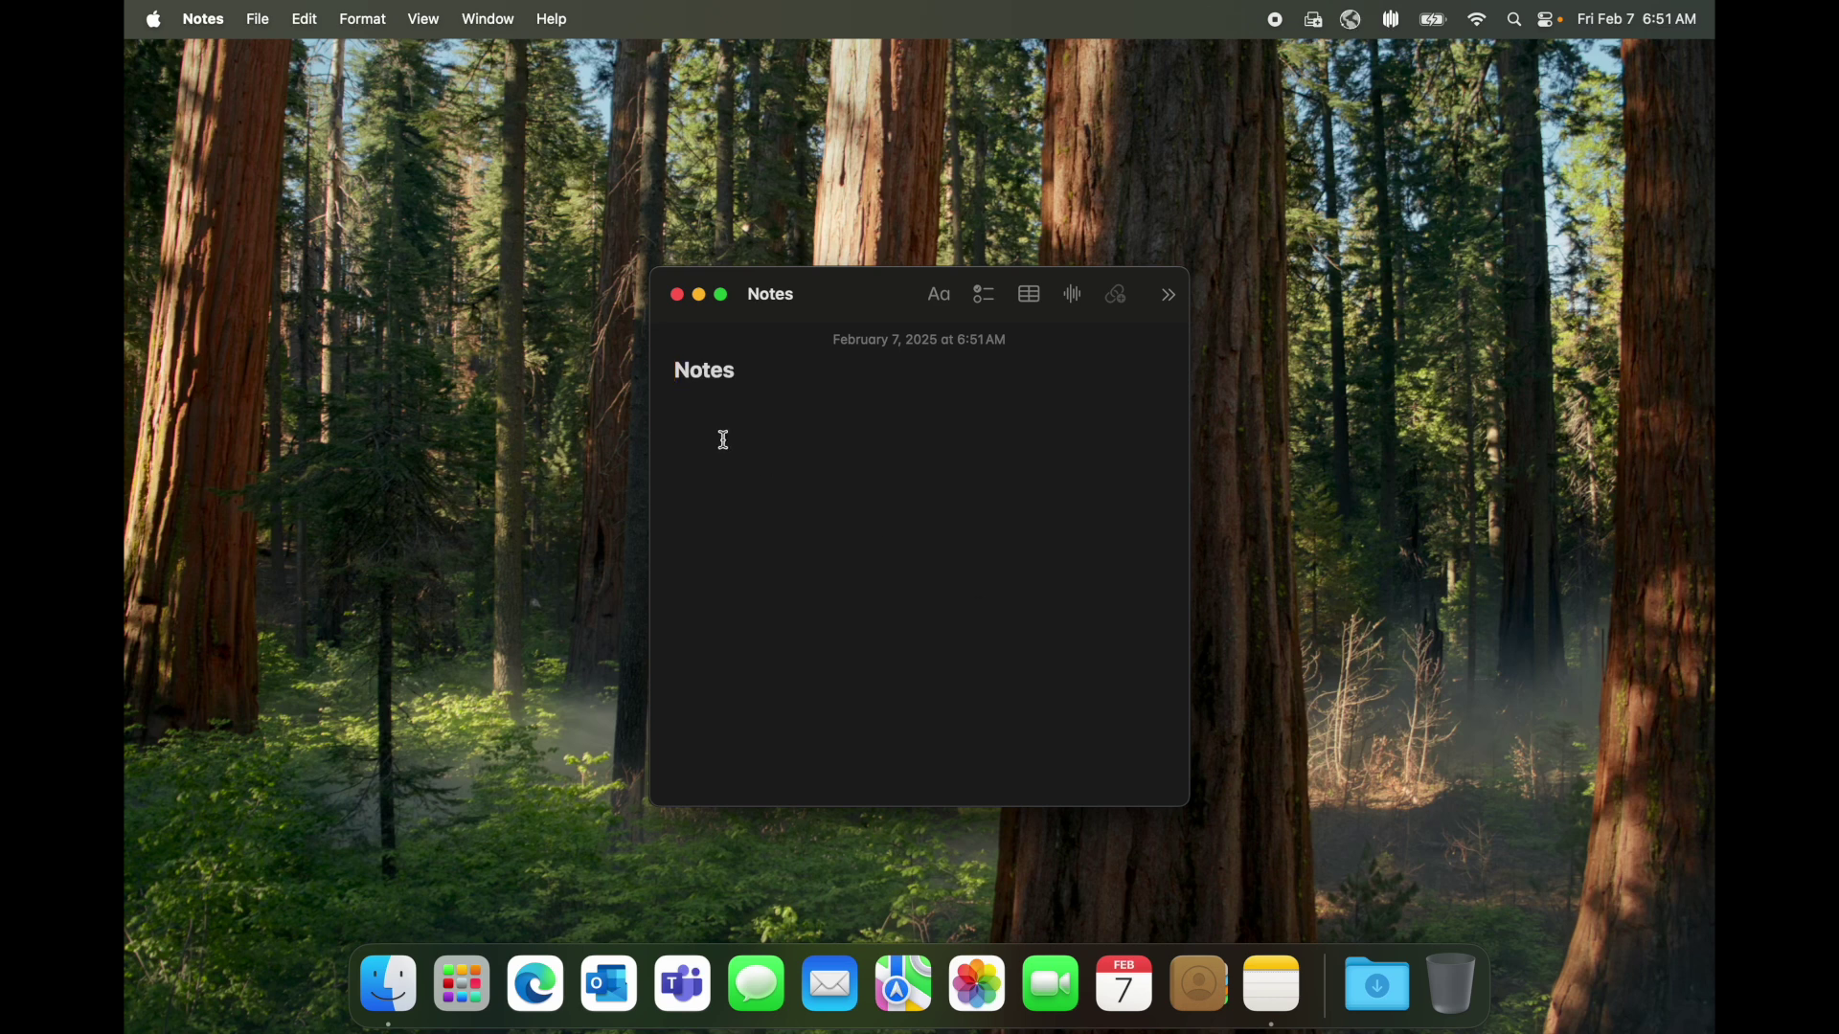
click(676, 295)
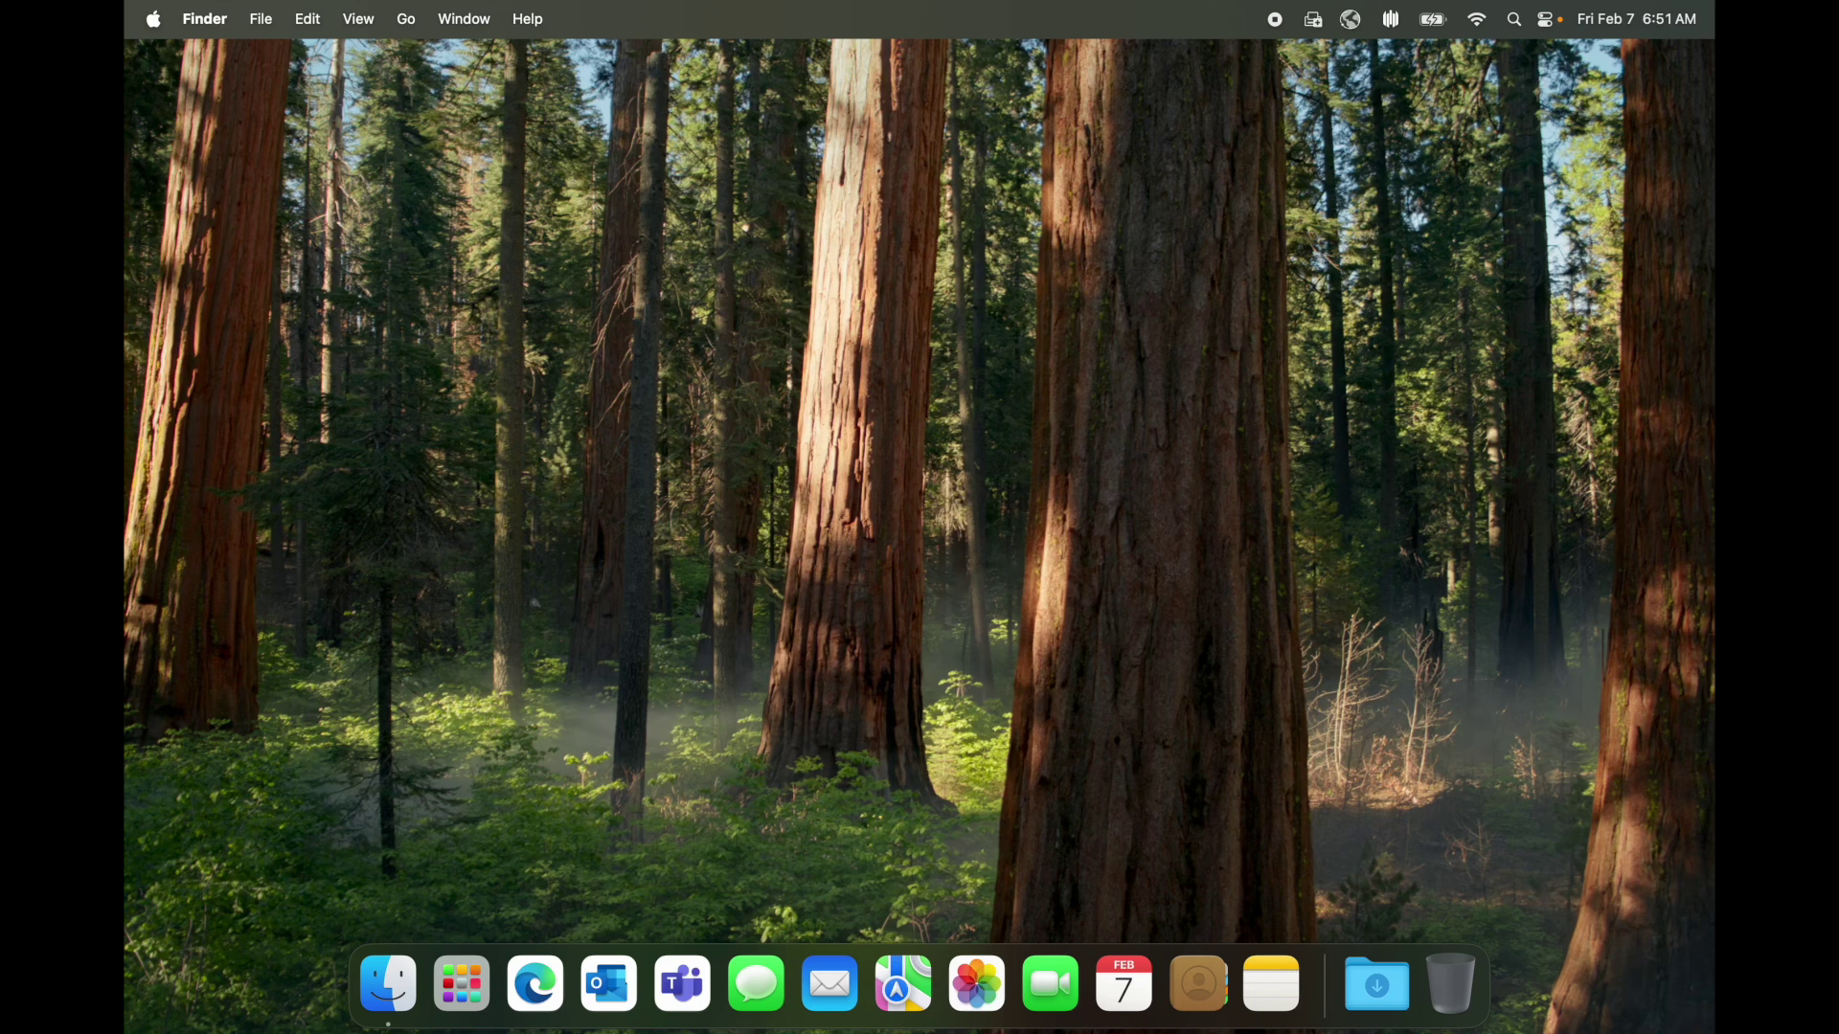
- In System Settings' Desktop & Dock hot corner options, remove the Quick Note action from the display's lower-right corner by choosing –
click(155, 21)
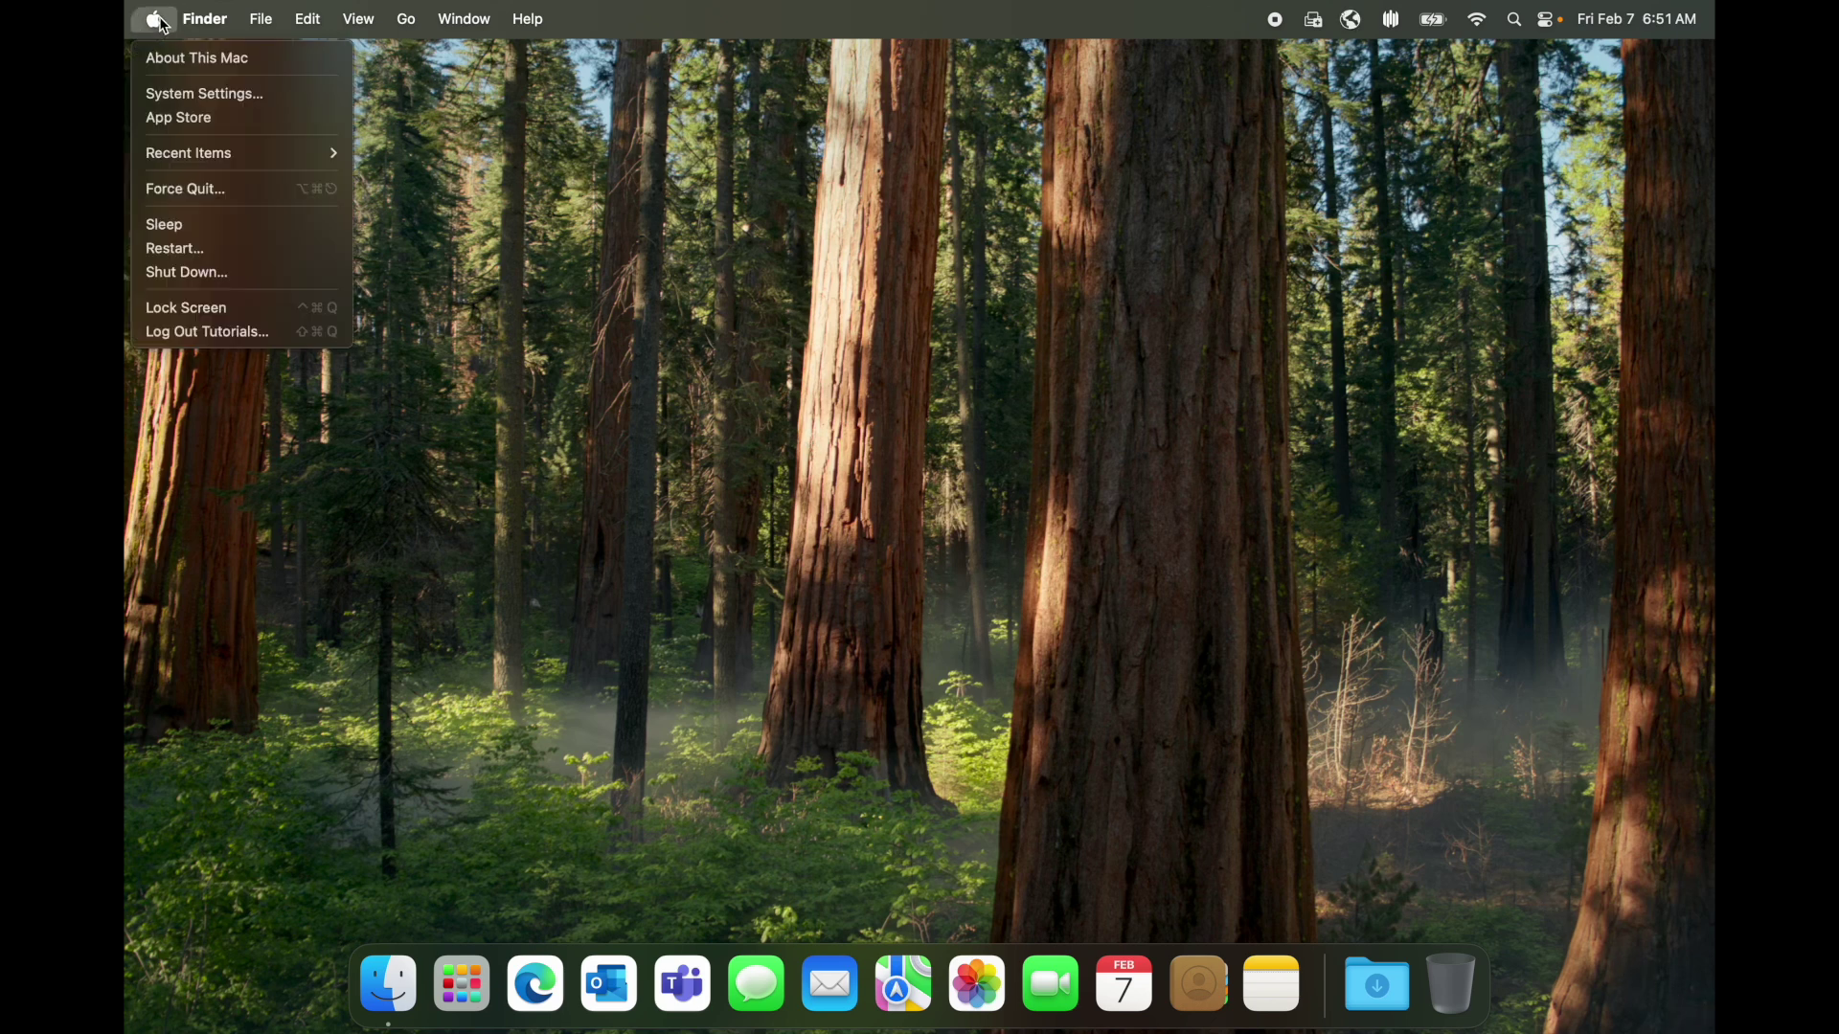
click(199, 100)
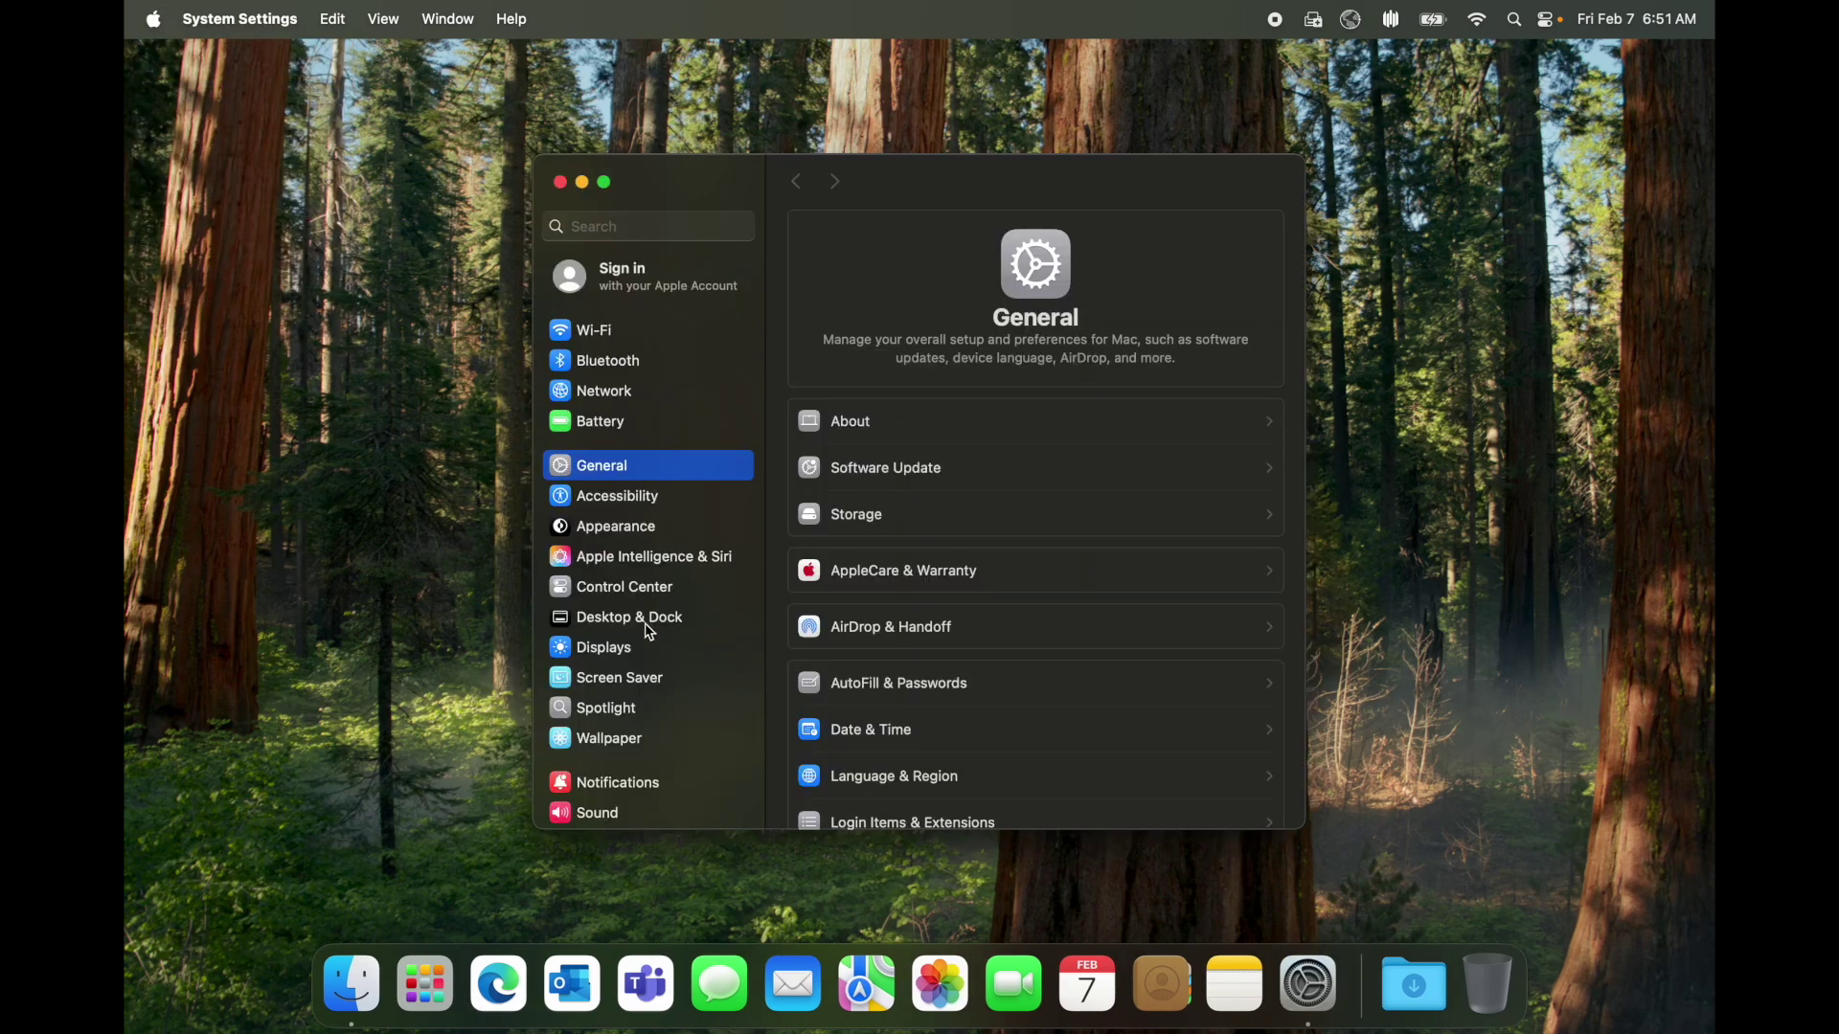
click(684, 635)
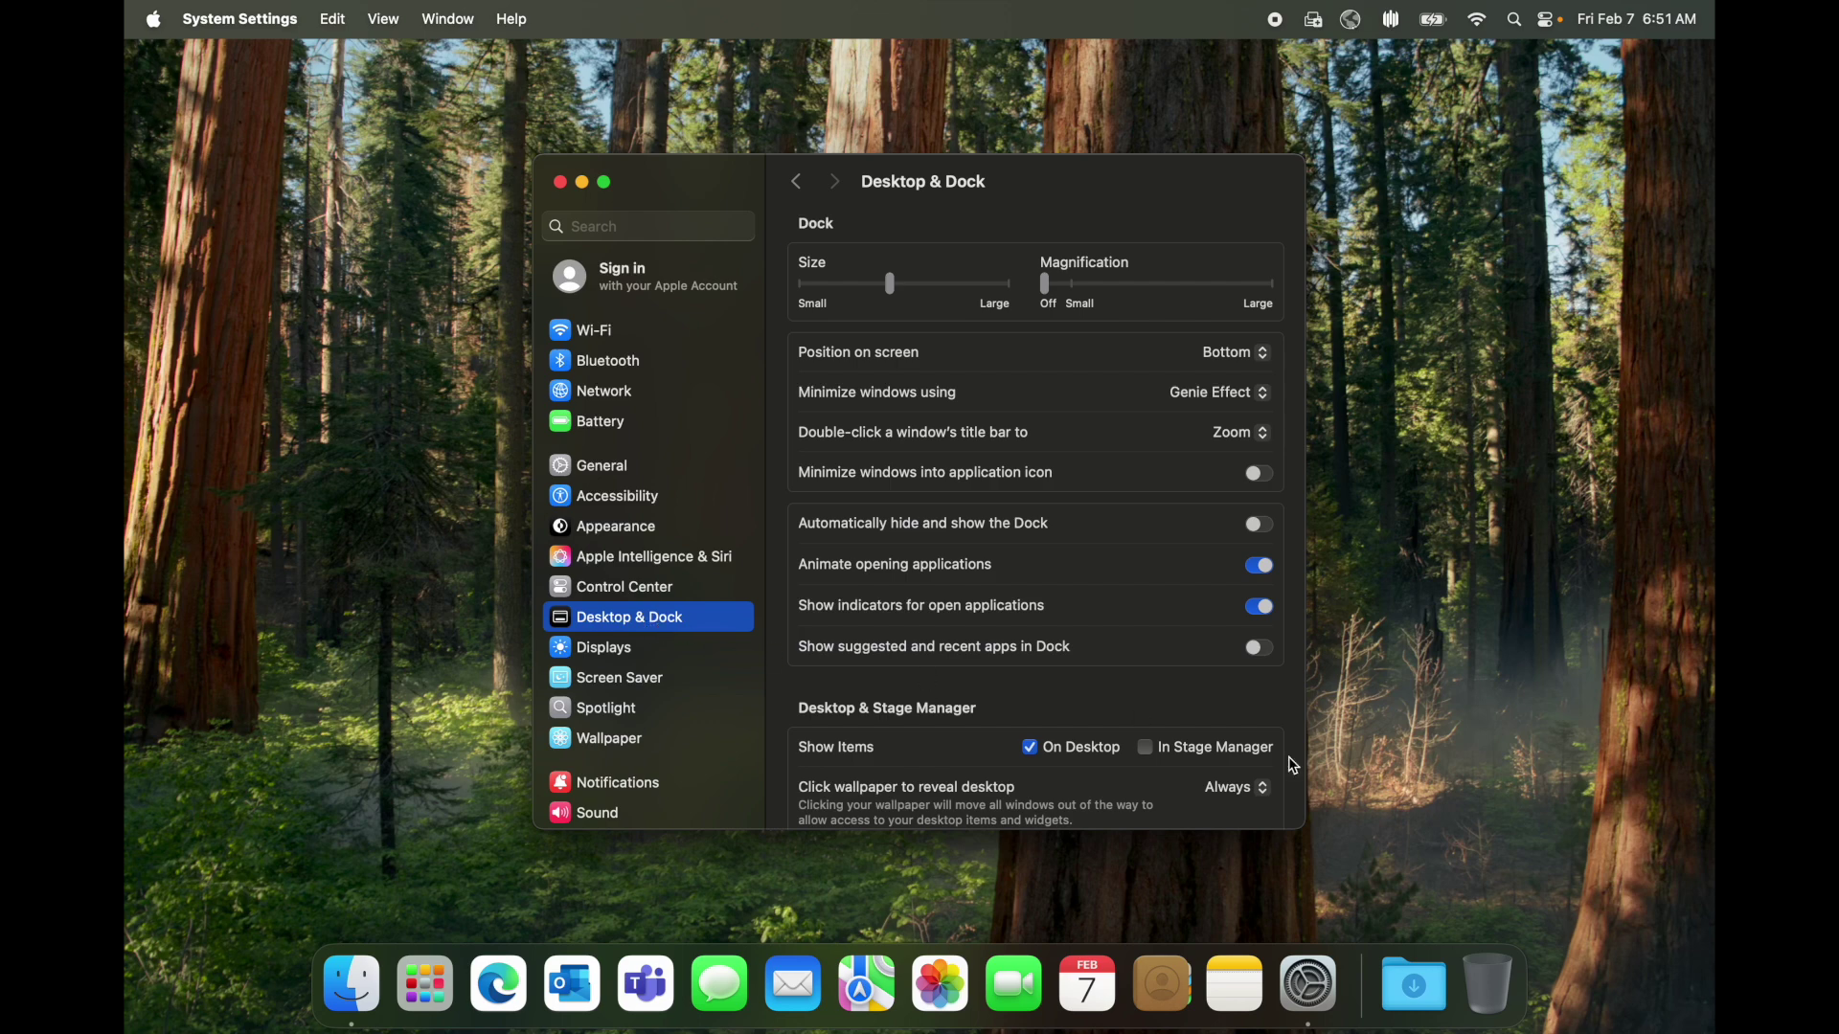
scroll(1108, 661, down, 10)
scroll(1108, 661, down, 4)
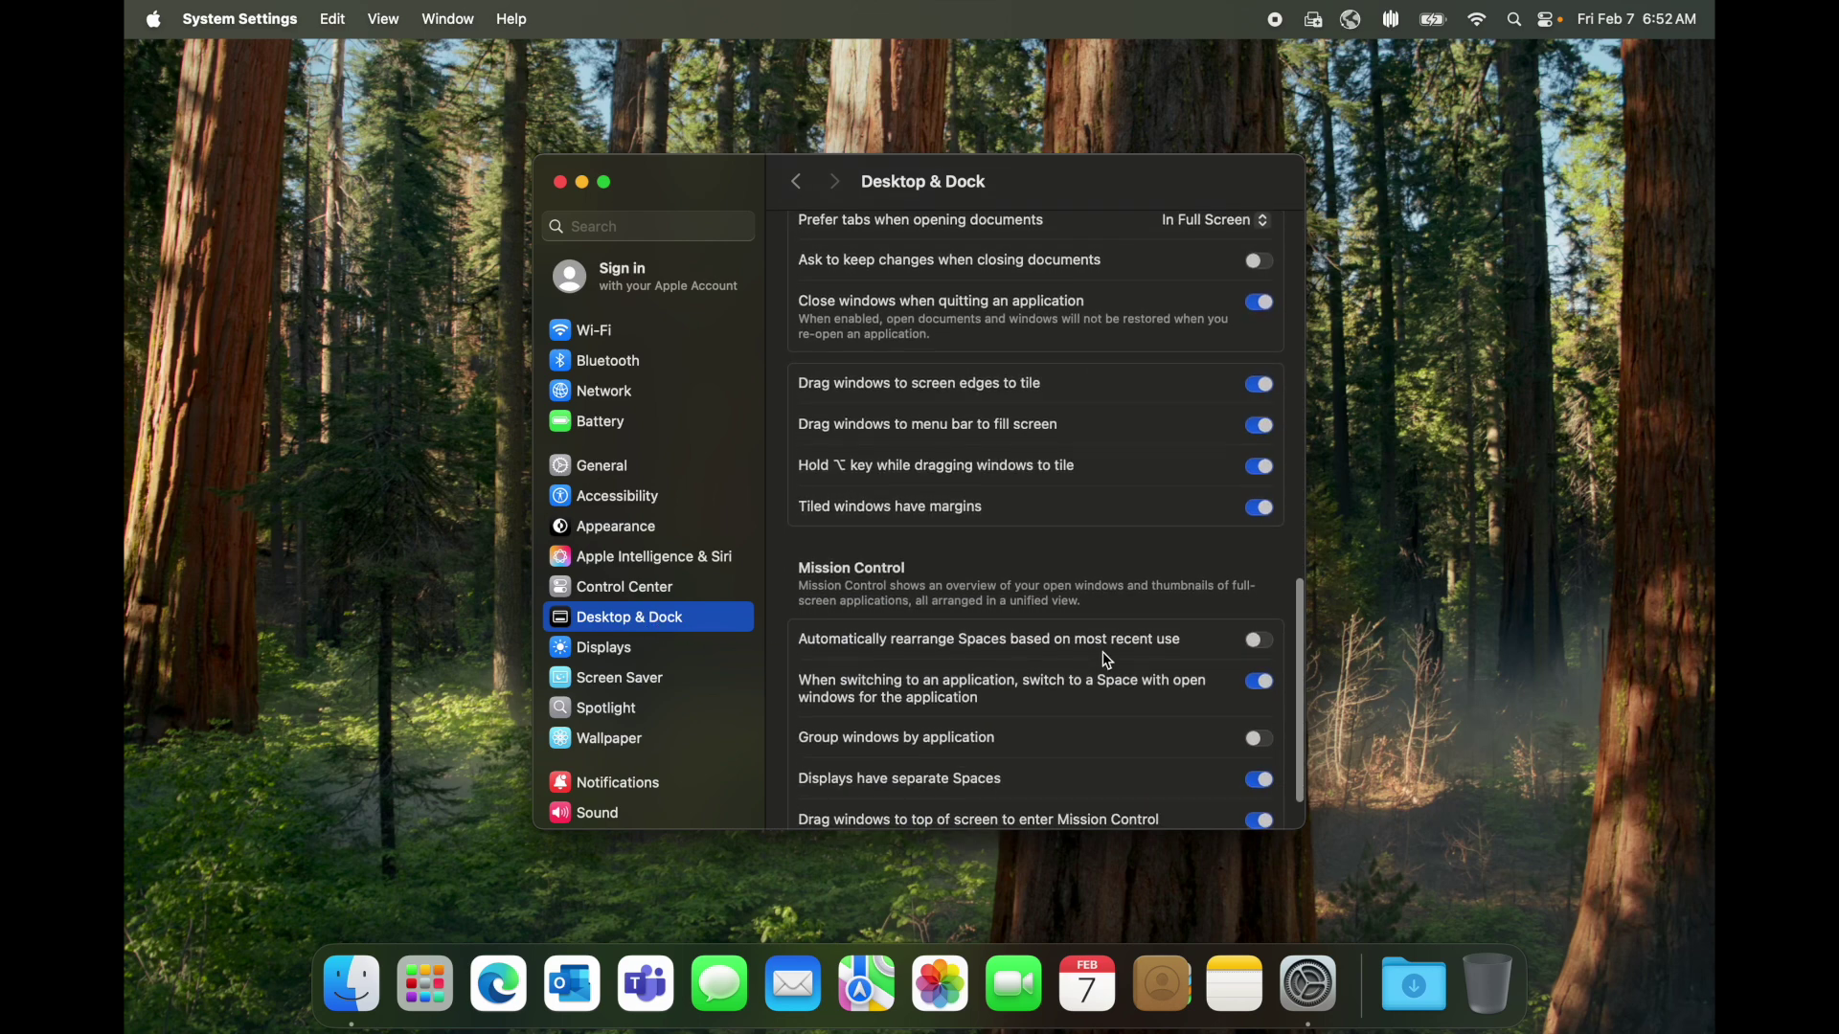
click(1195, 803)
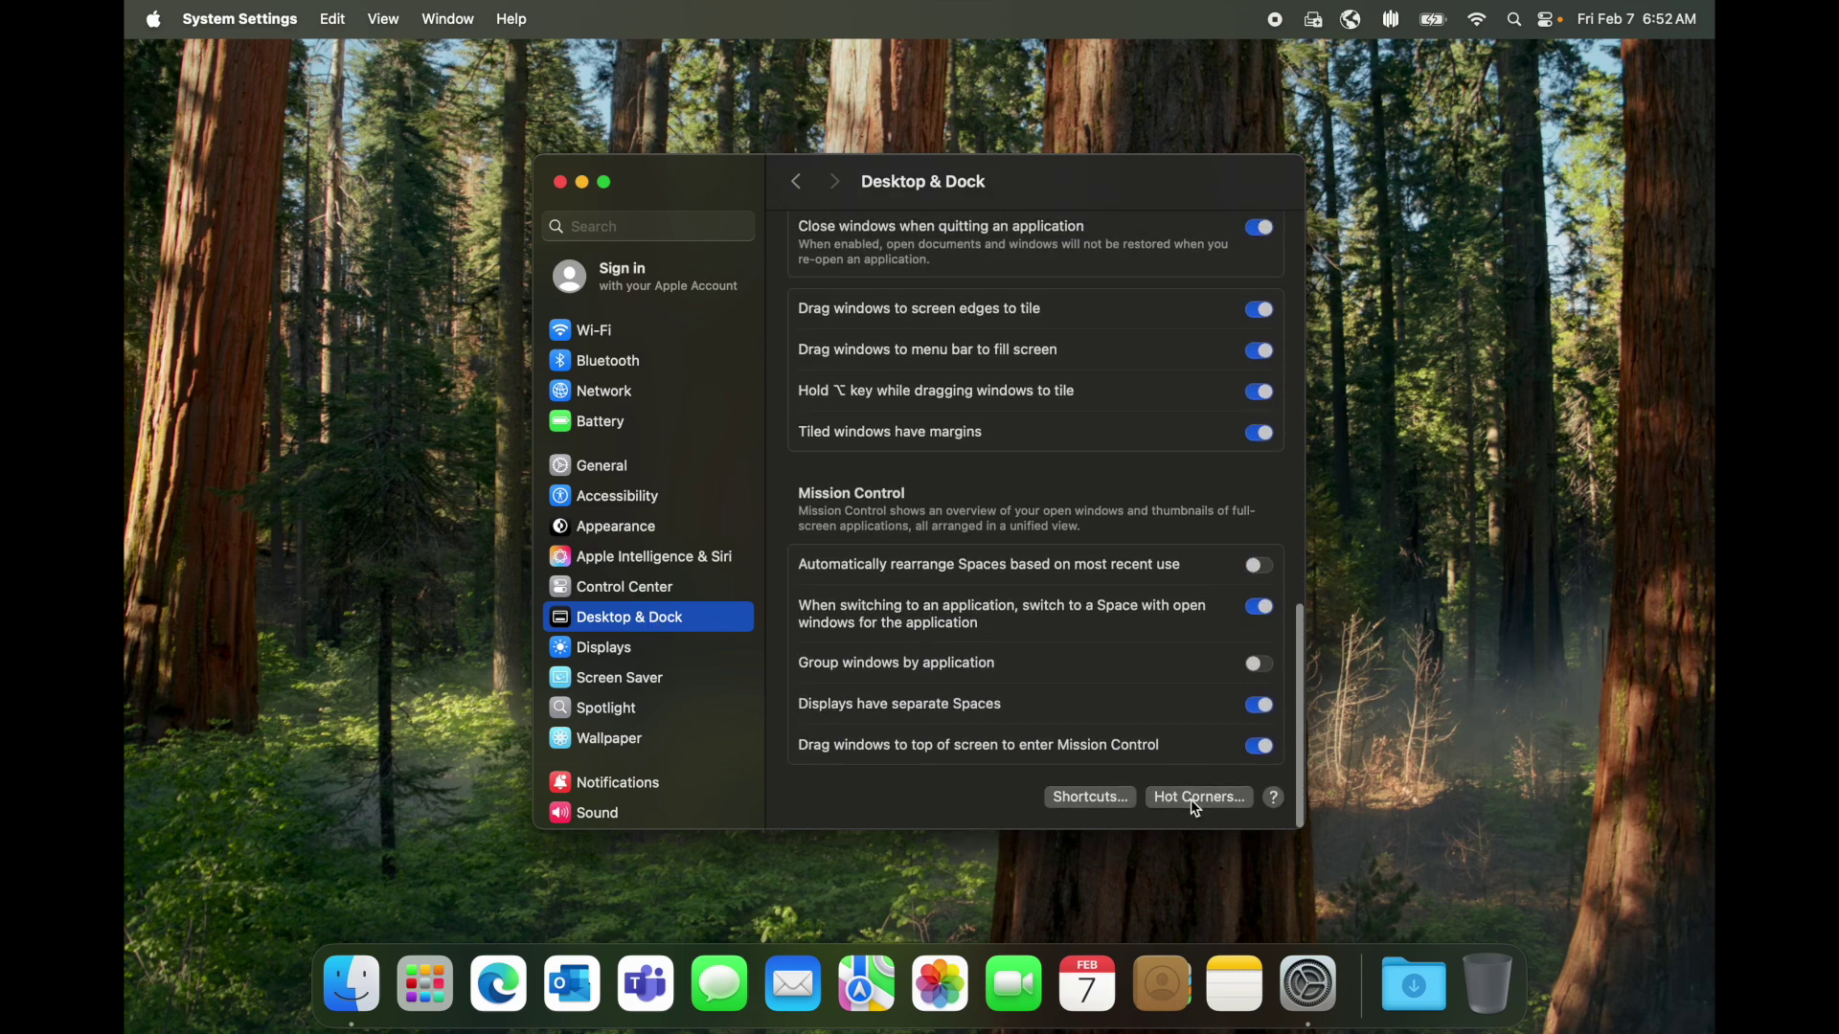
click(1092, 488)
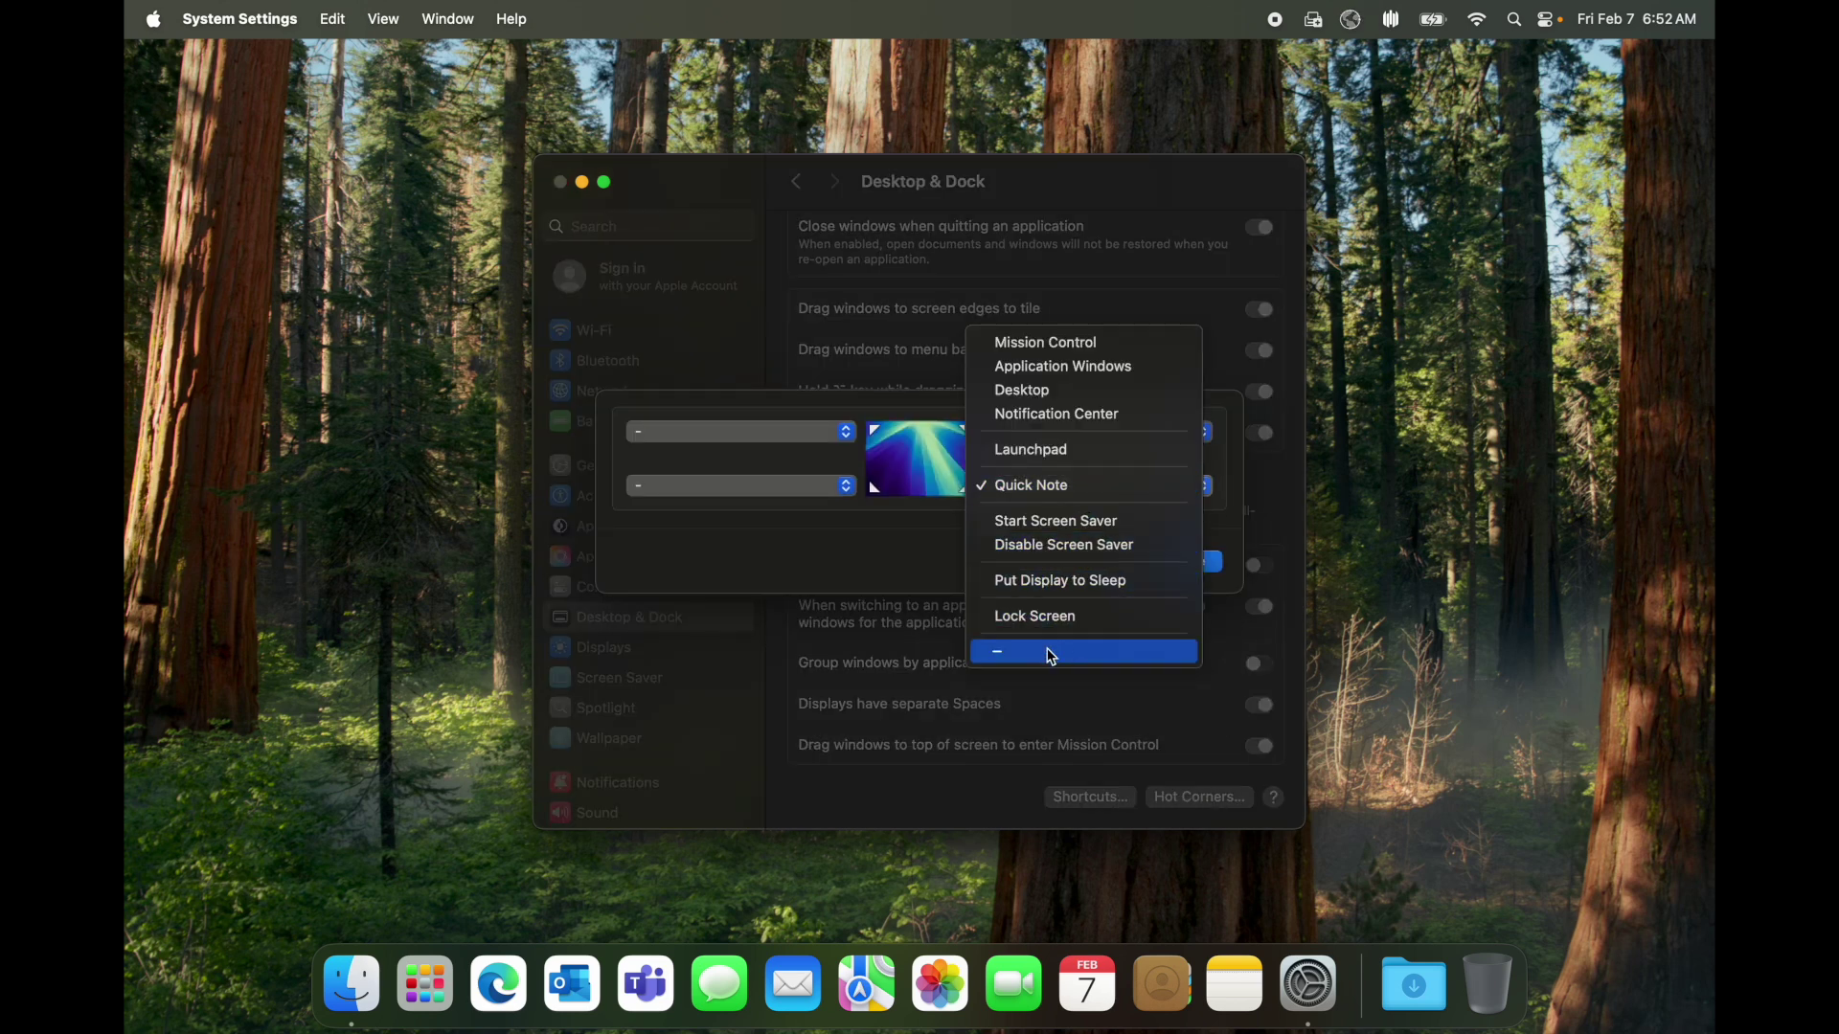
click(1047, 652)
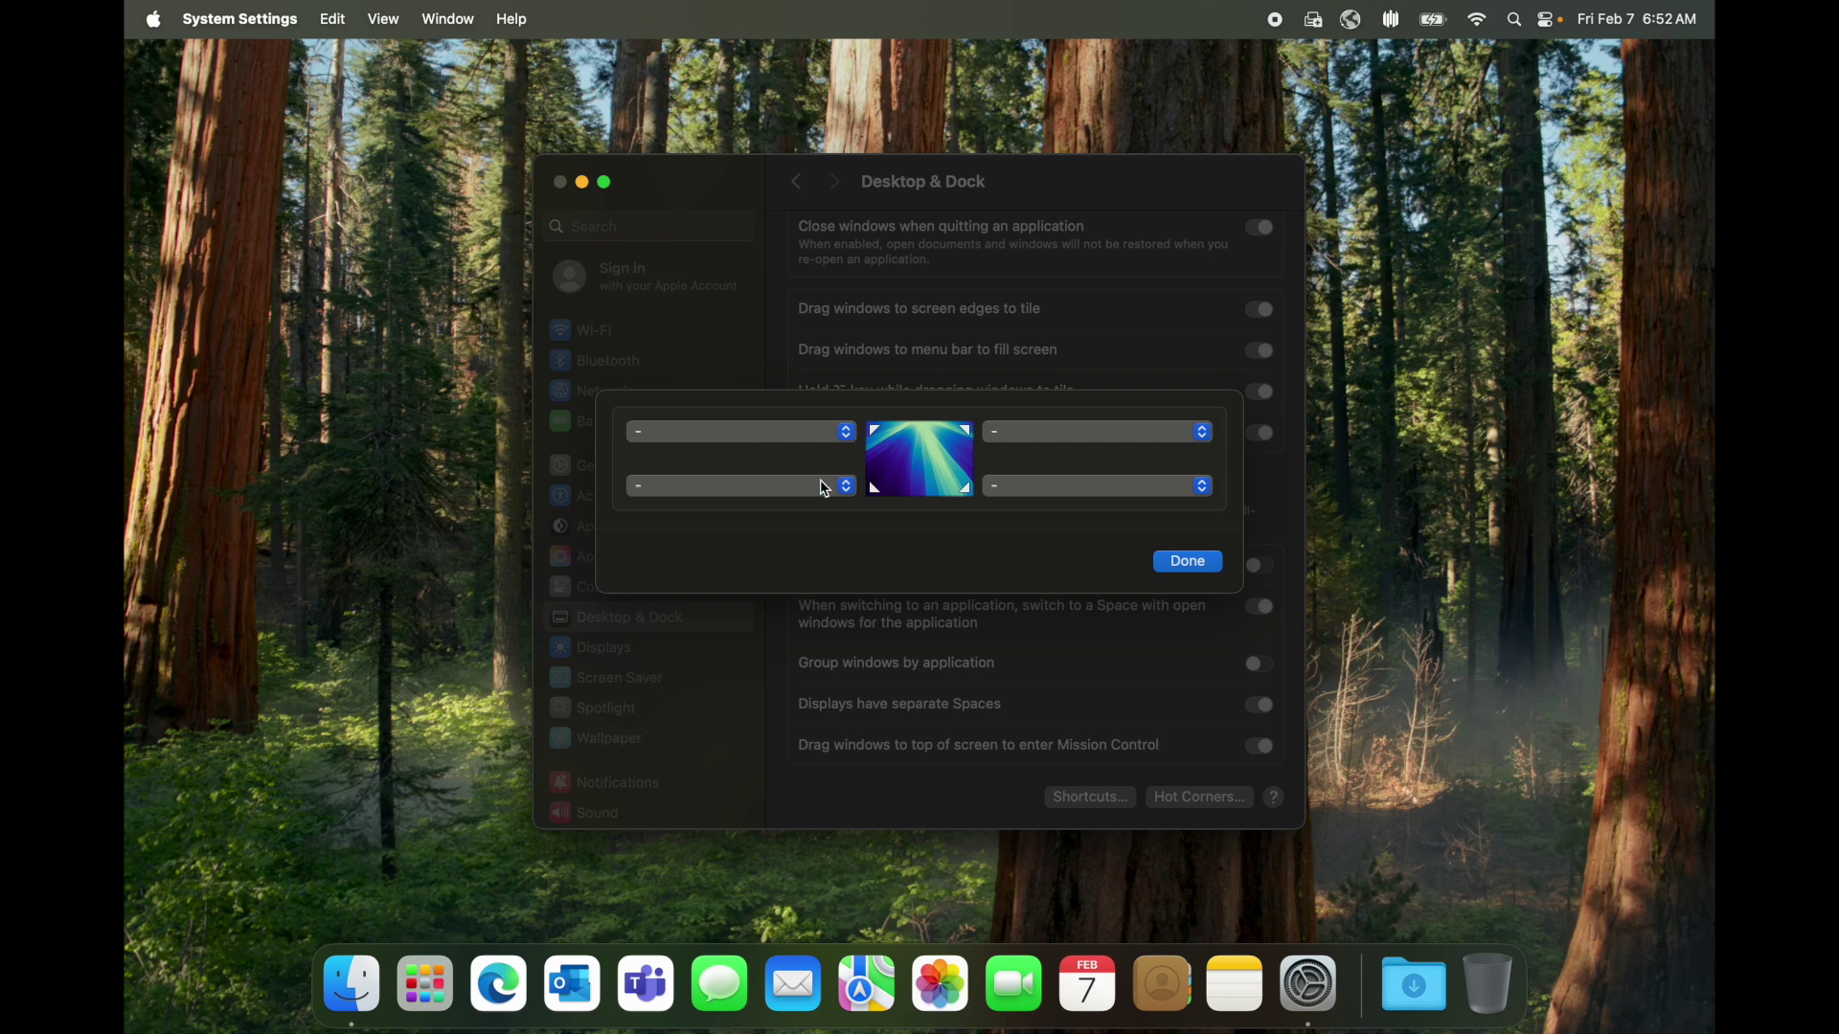
- Review the actions available for the lower-left and upper-left hot corners, keep both set to –, and confirm the hot corner settings
click(847, 491)
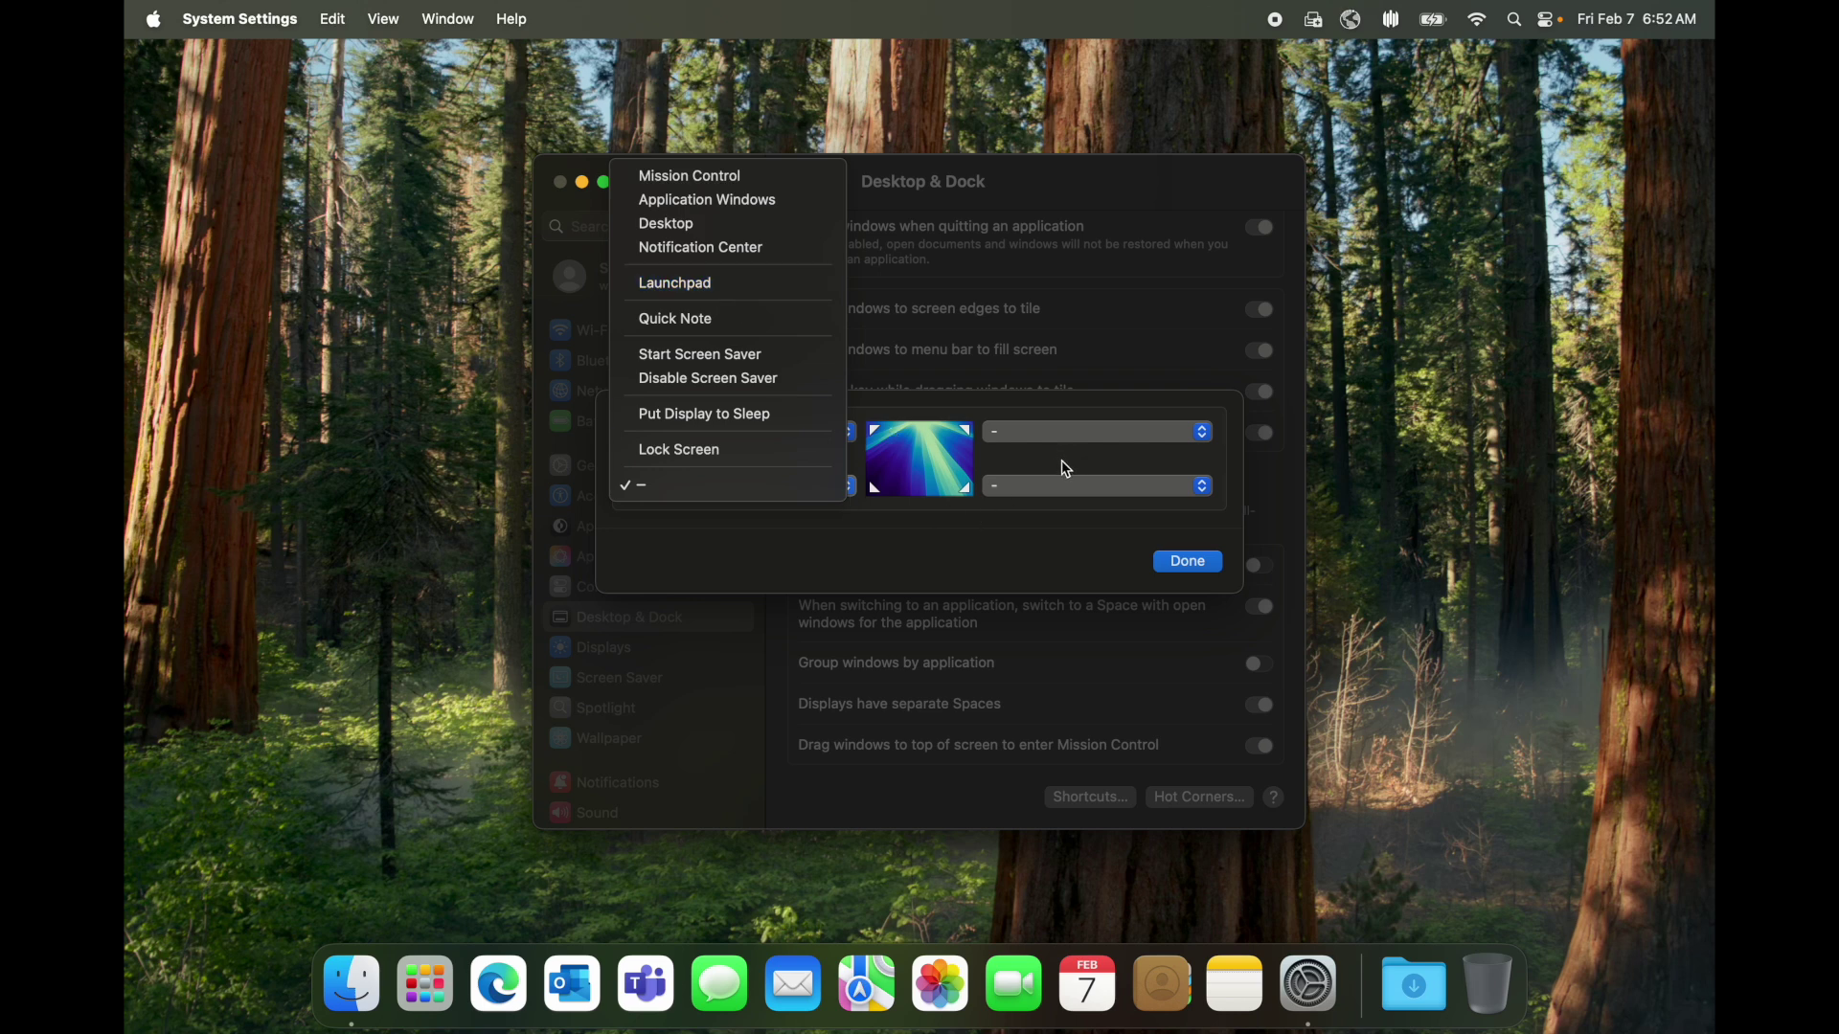
click(656, 486)
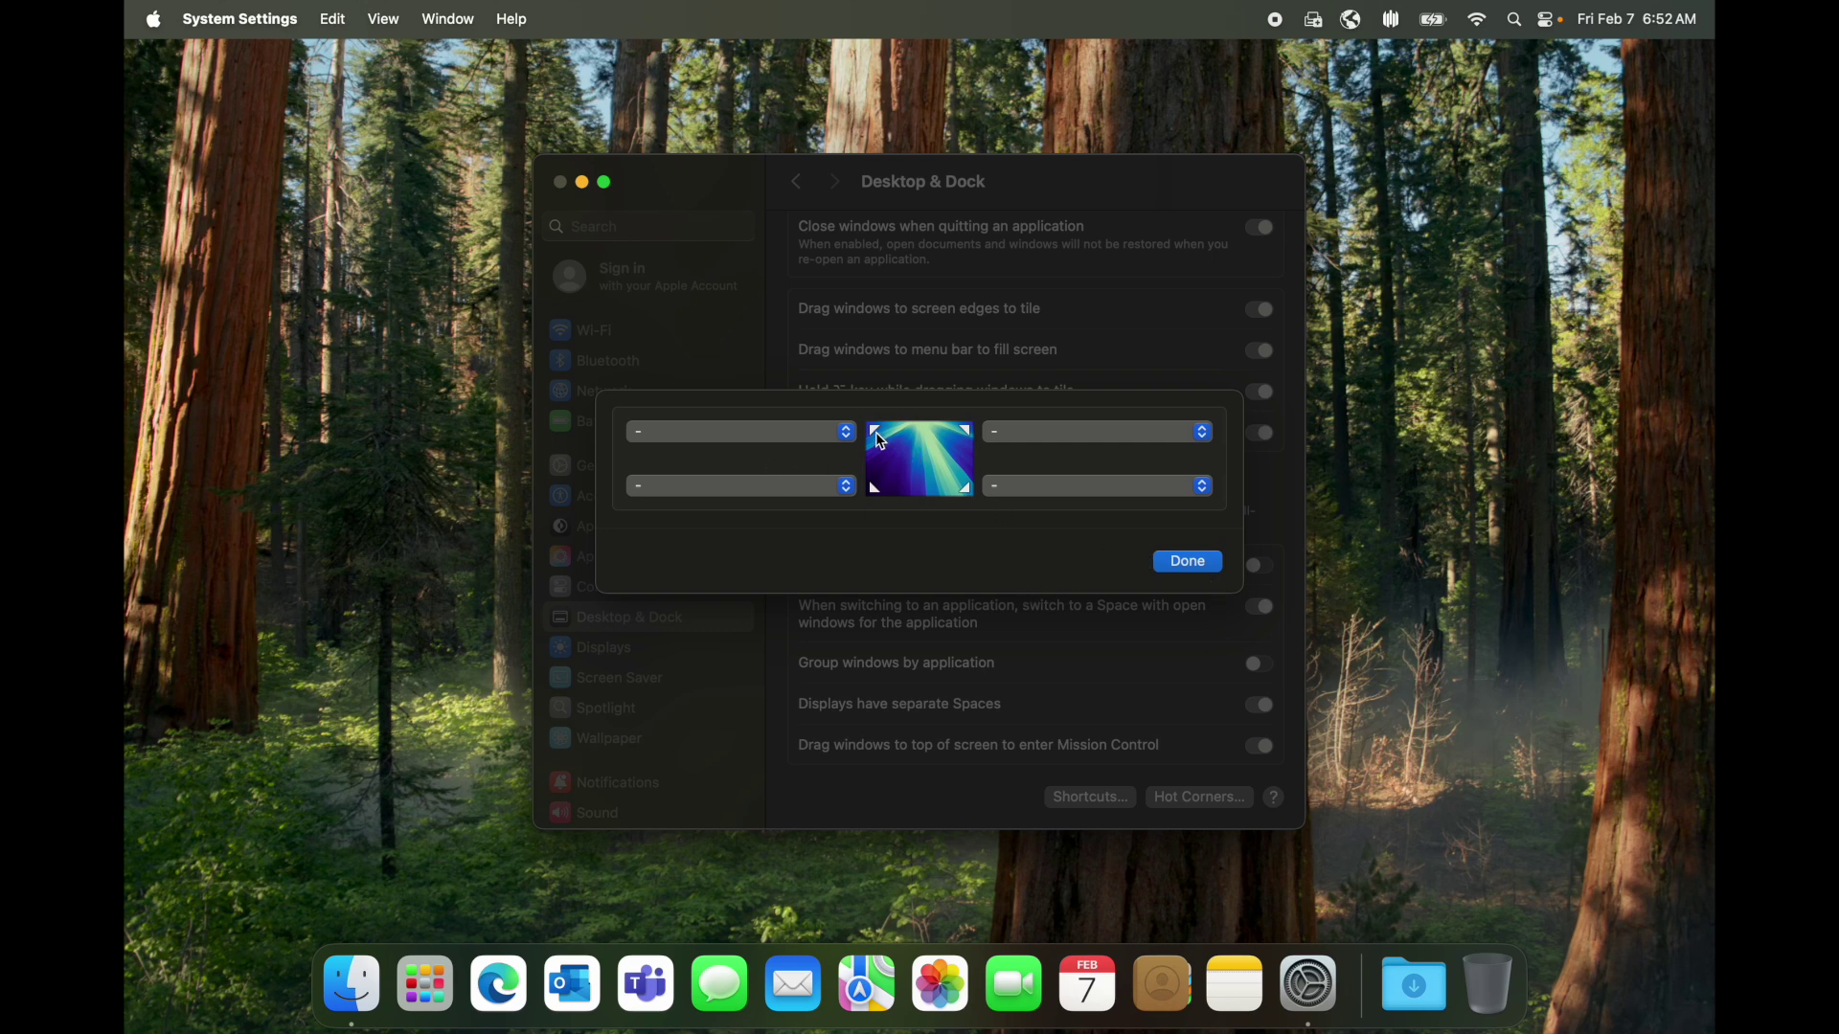
click(849, 434)
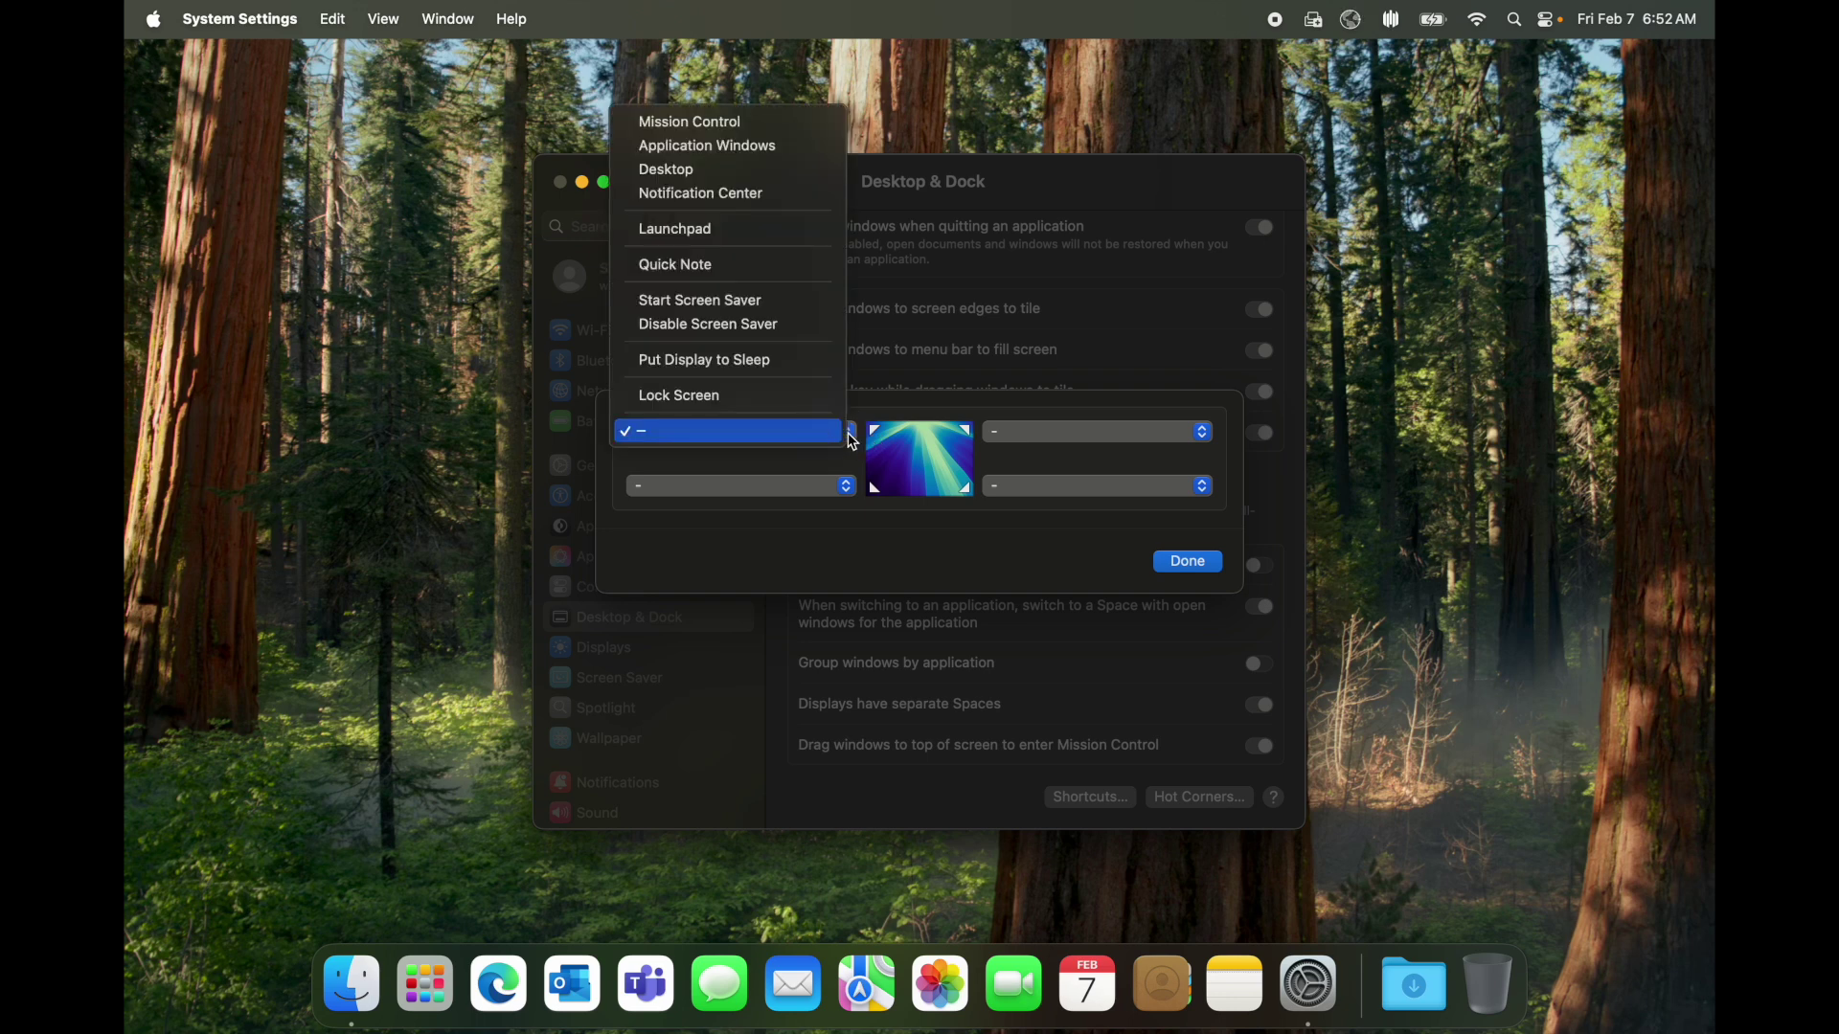
click(352, 454)
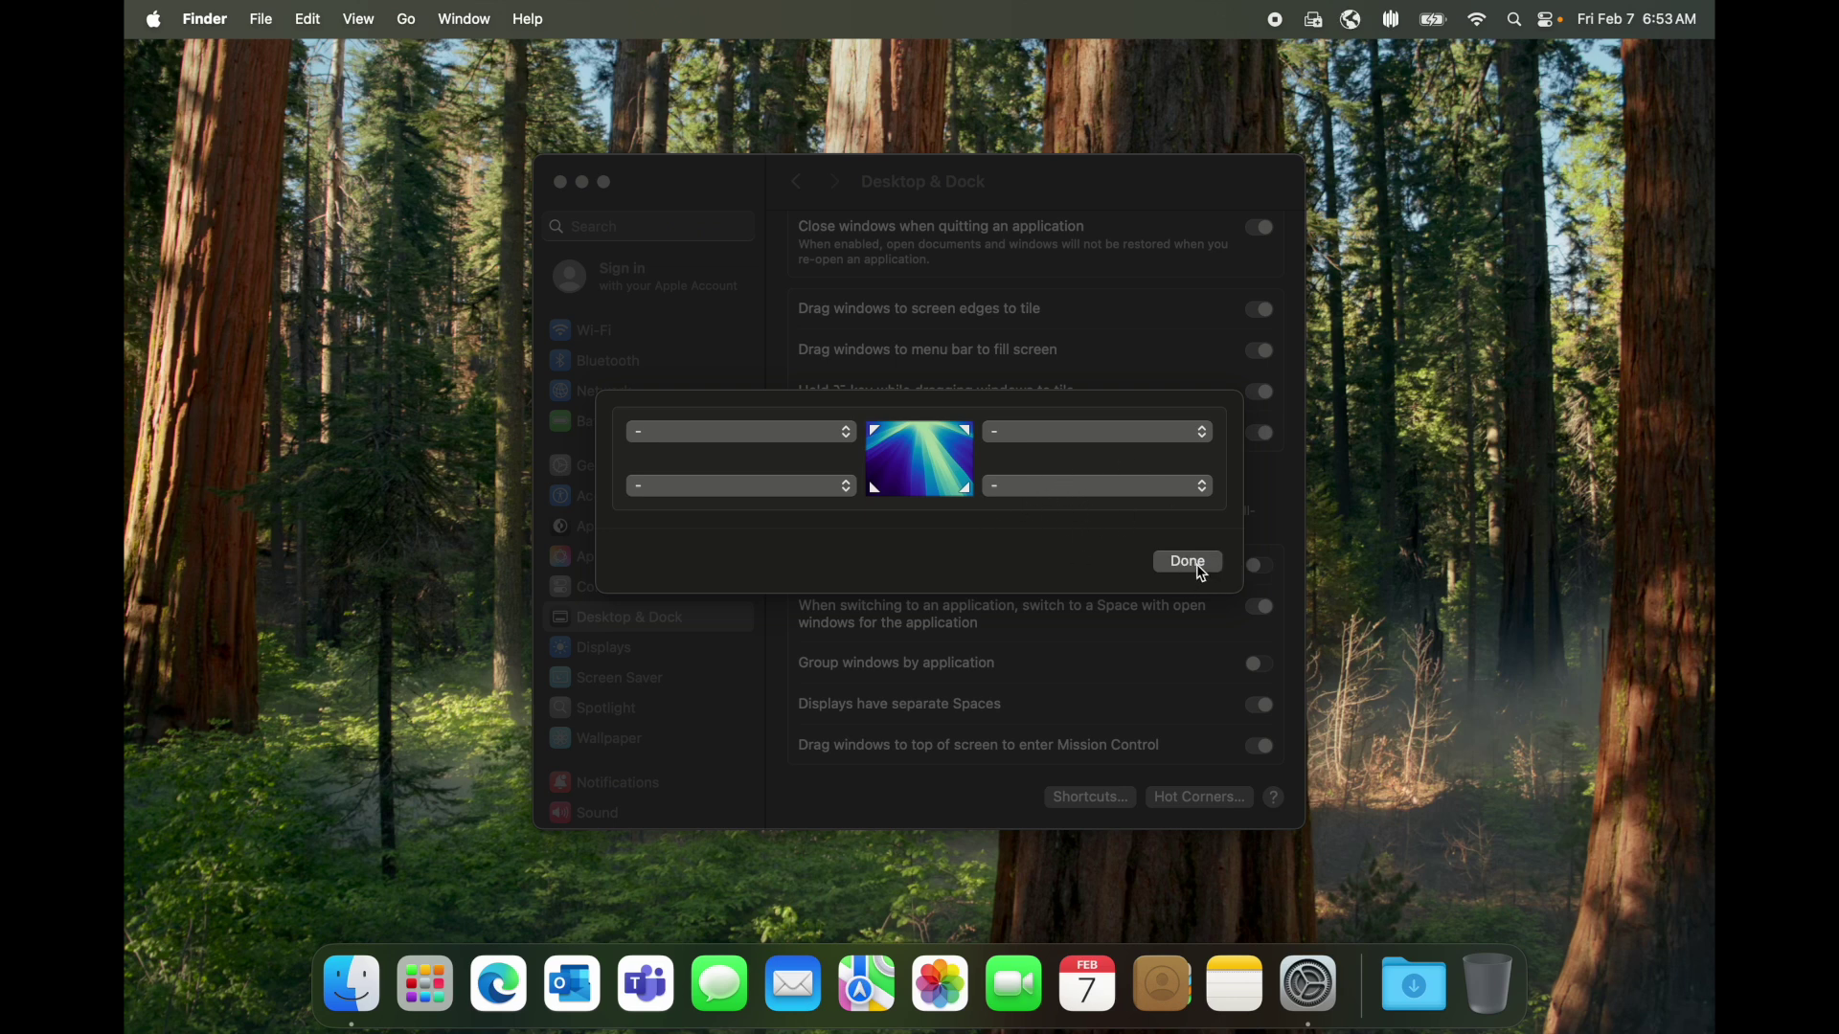
click(1189, 563)
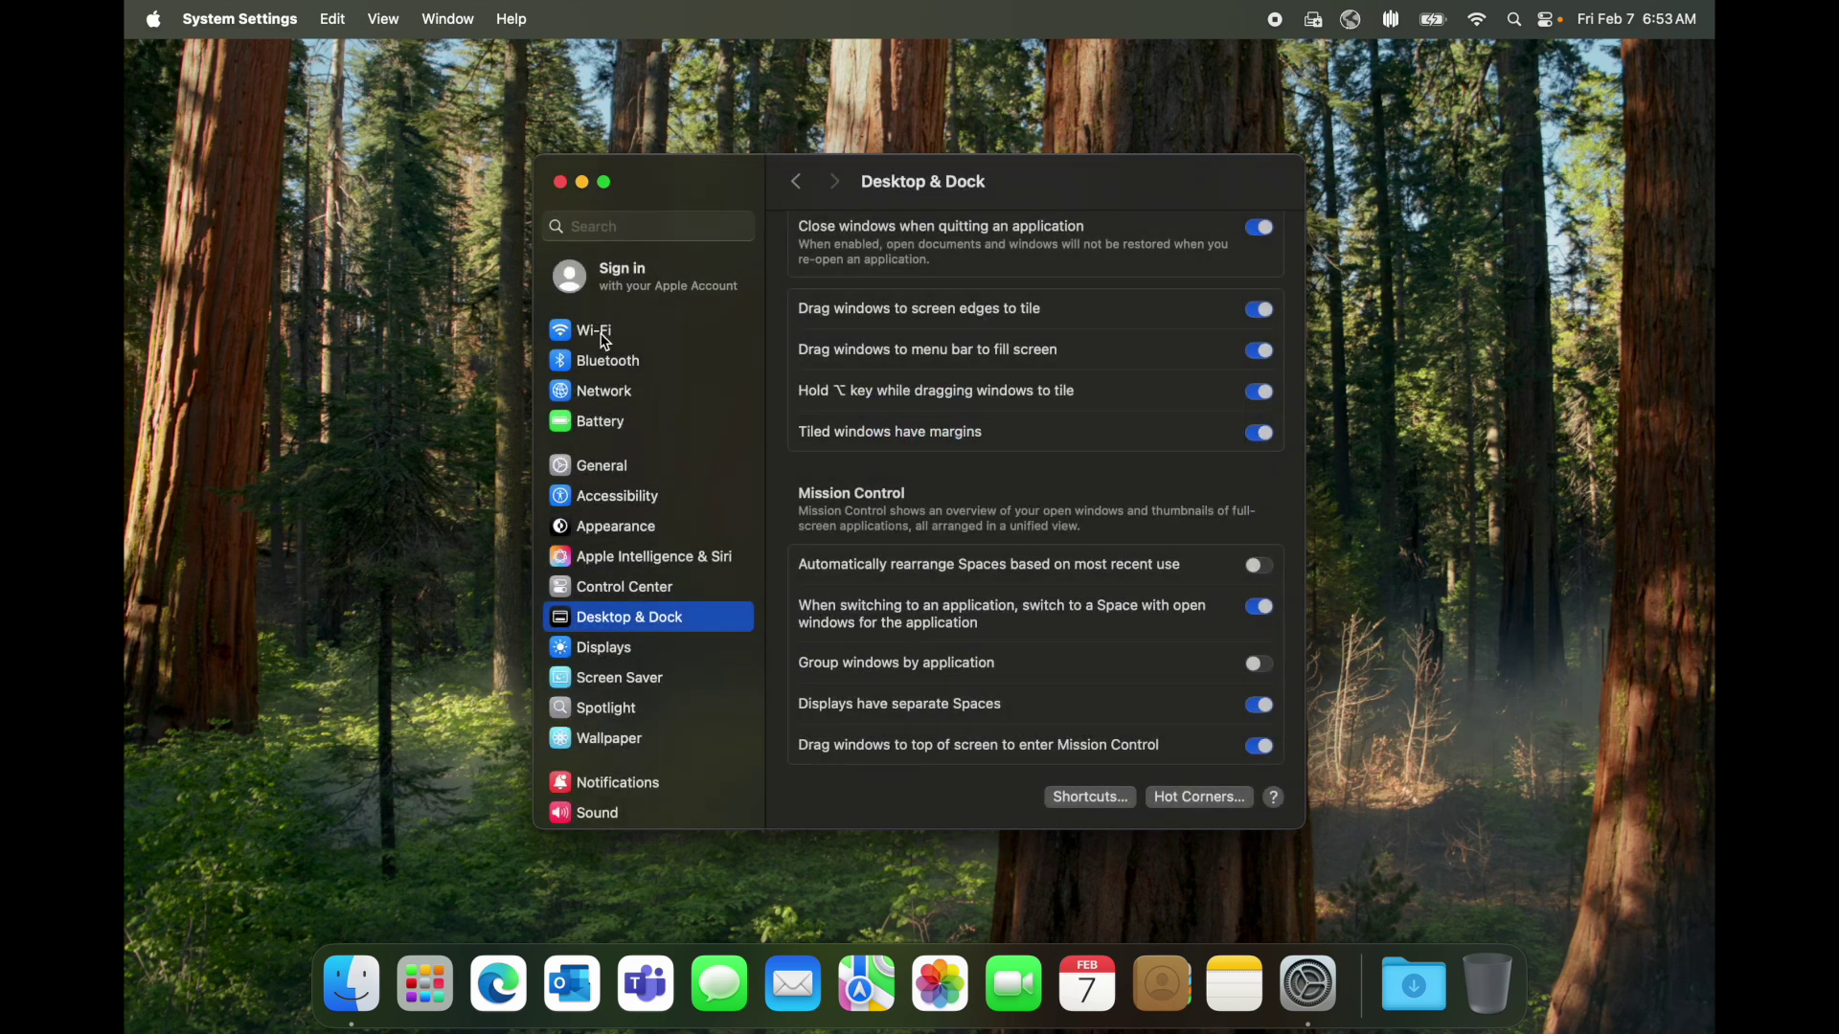
- Look through the Wi-Fi, Bluetooth, Network and Battery settings in turn
click(605, 337)
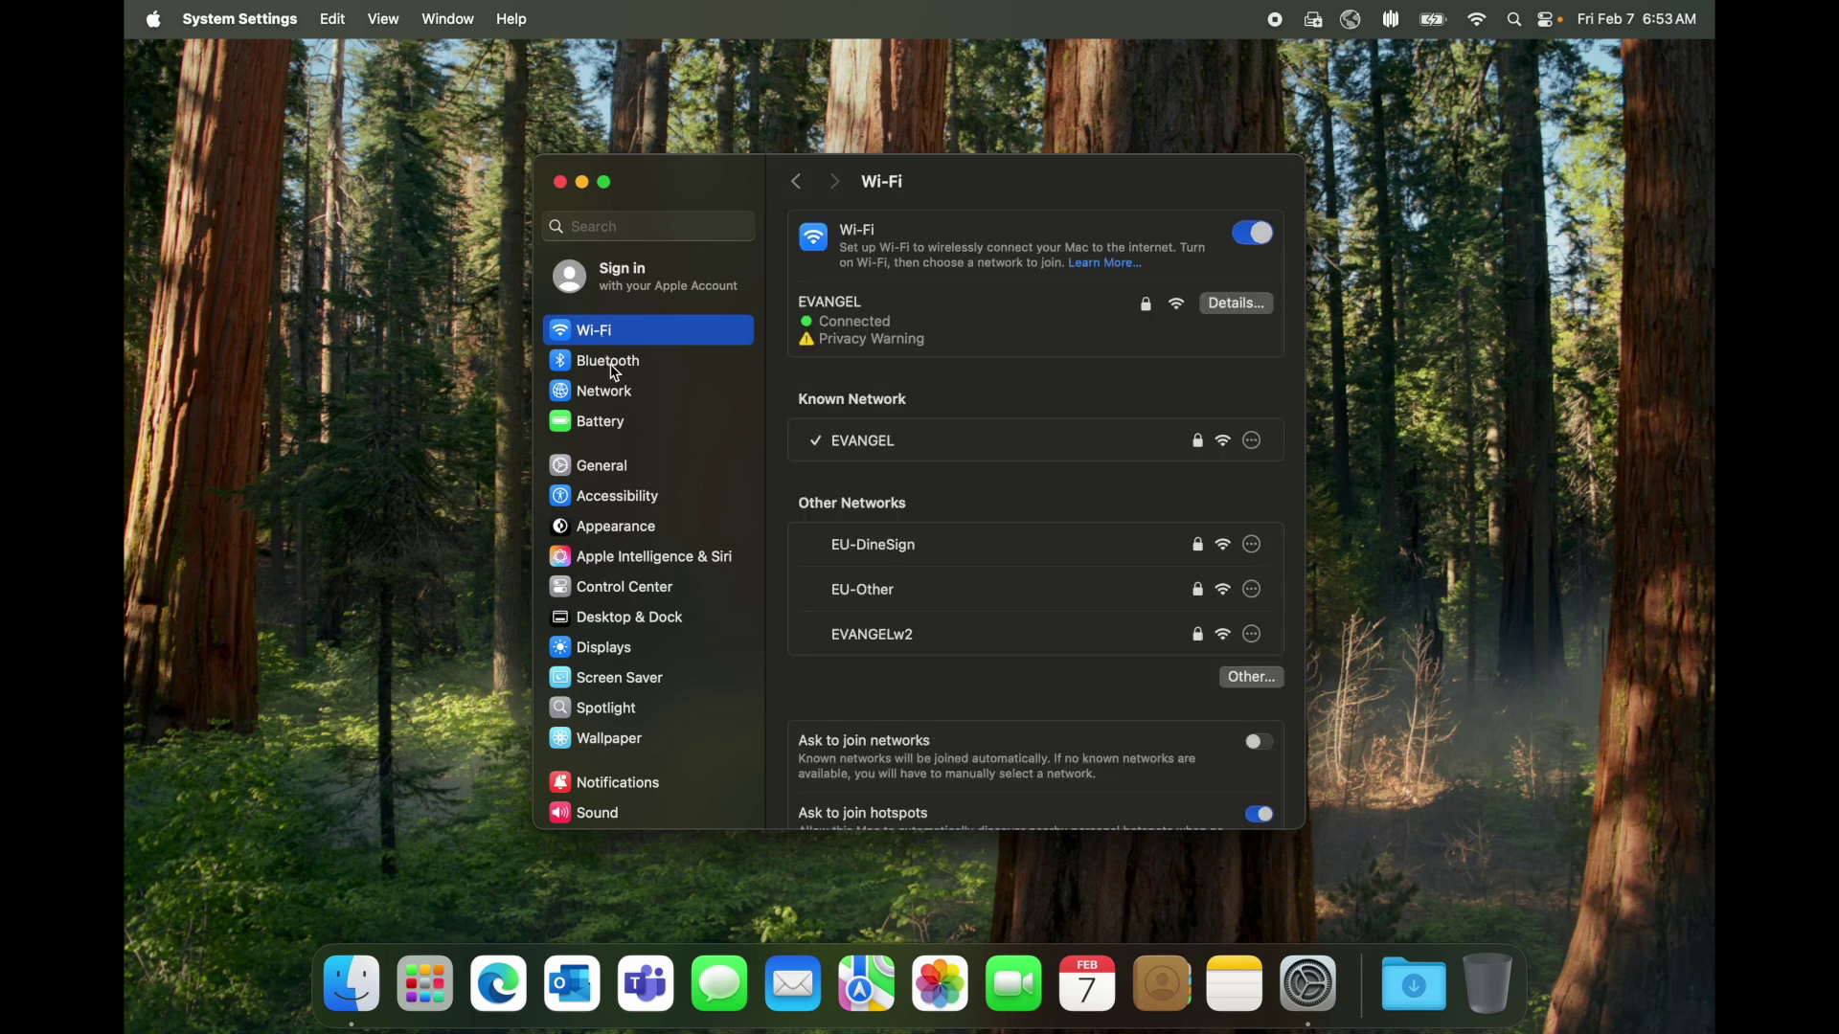
click(611, 364)
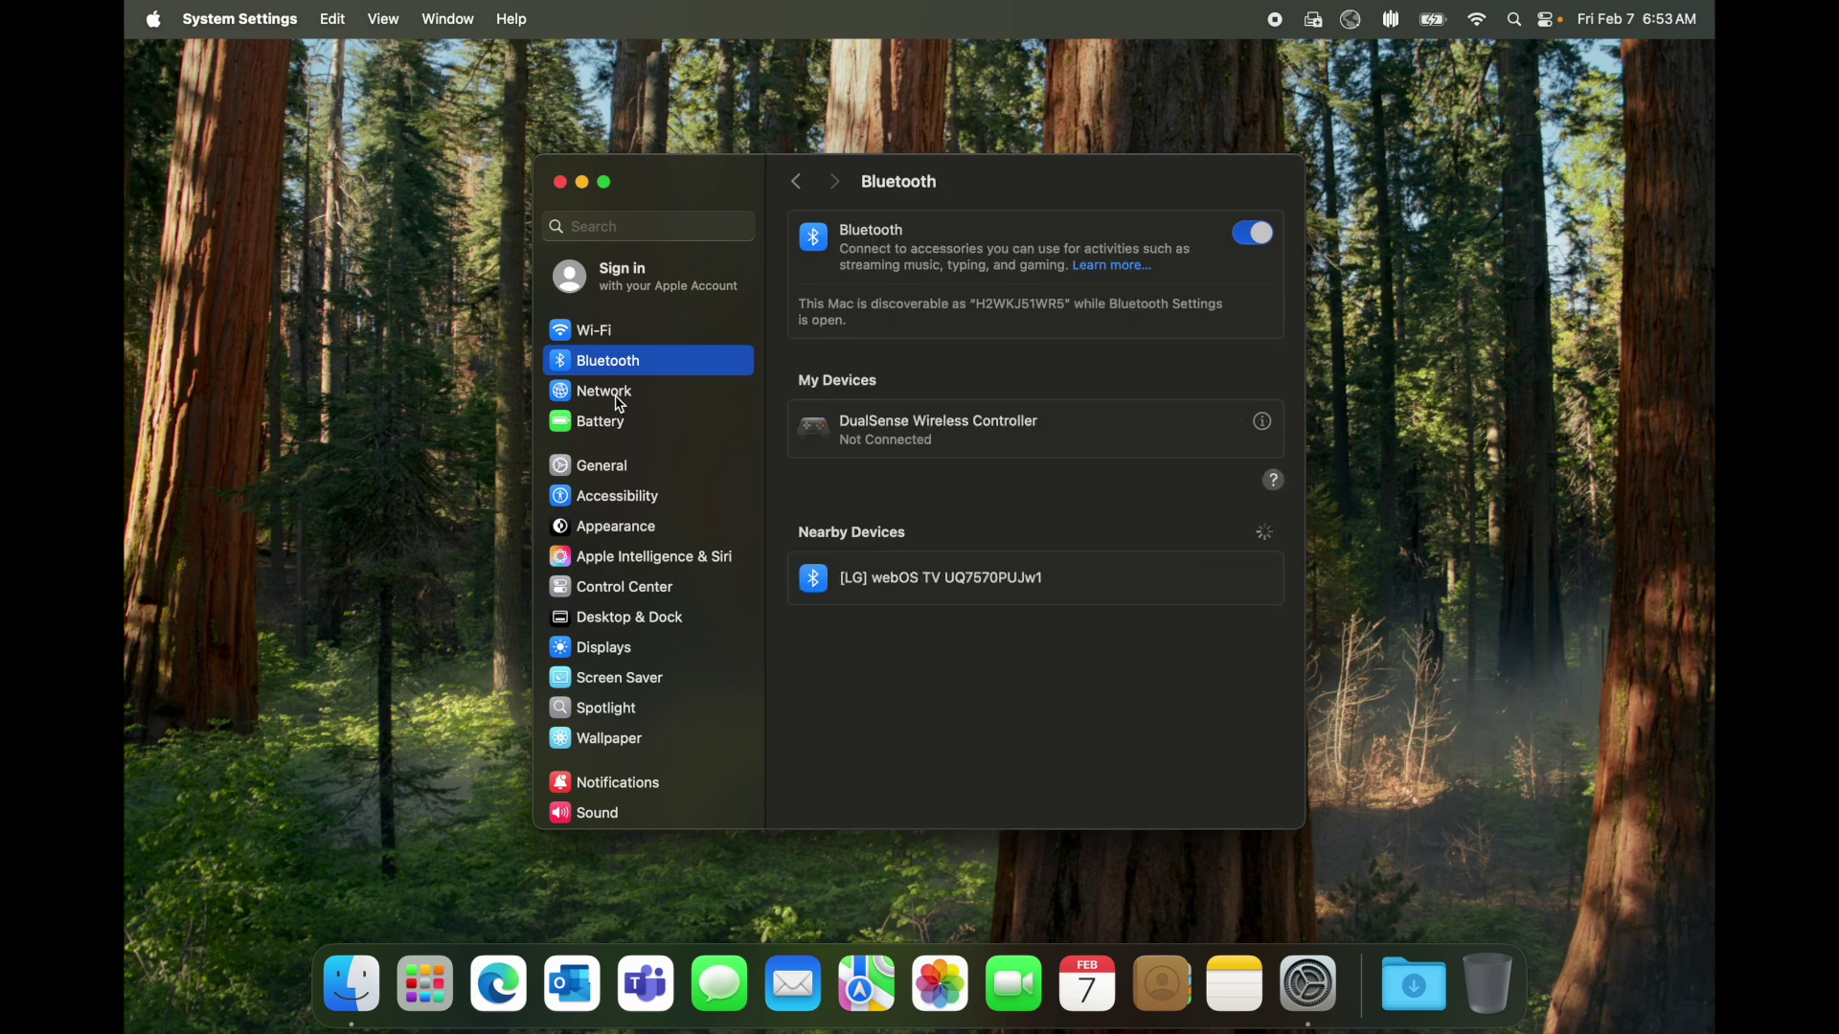
click(619, 400)
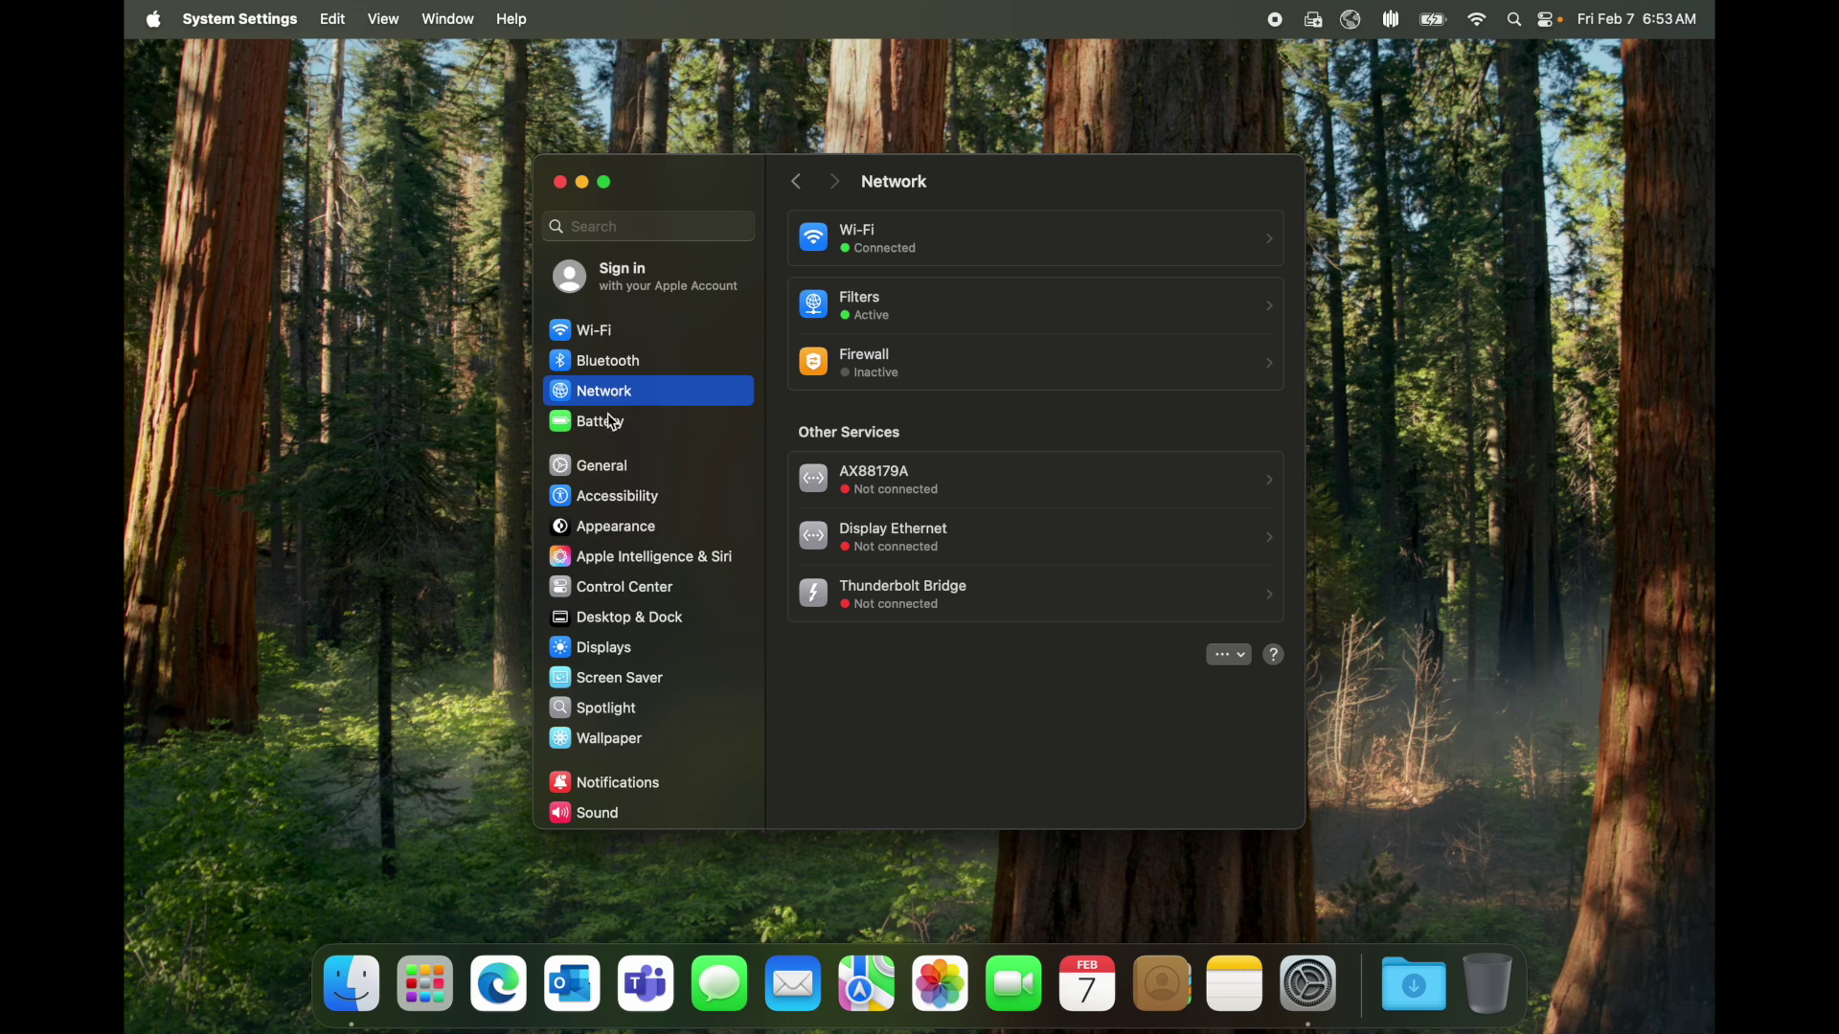
click(606, 431)
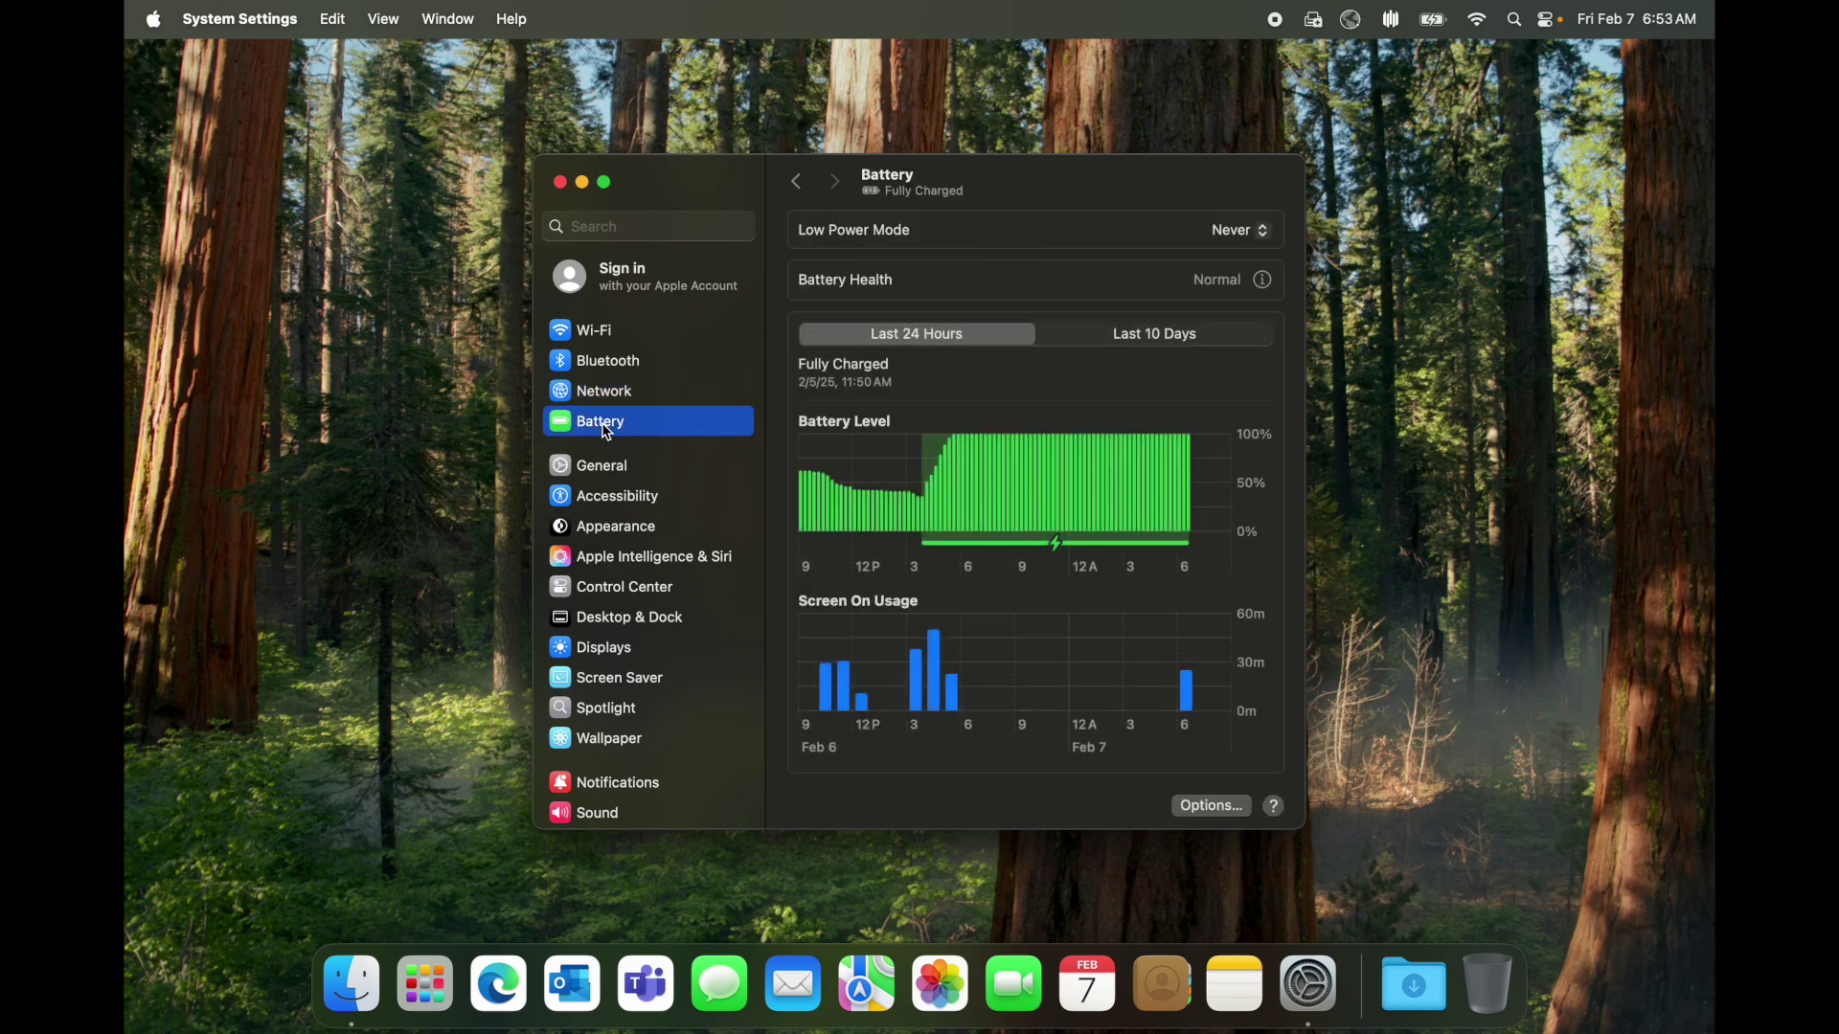
- Examine the General settings, including the Mac's About information, Software Update and the remaining categories down to Transfer or Reset
click(604, 478)
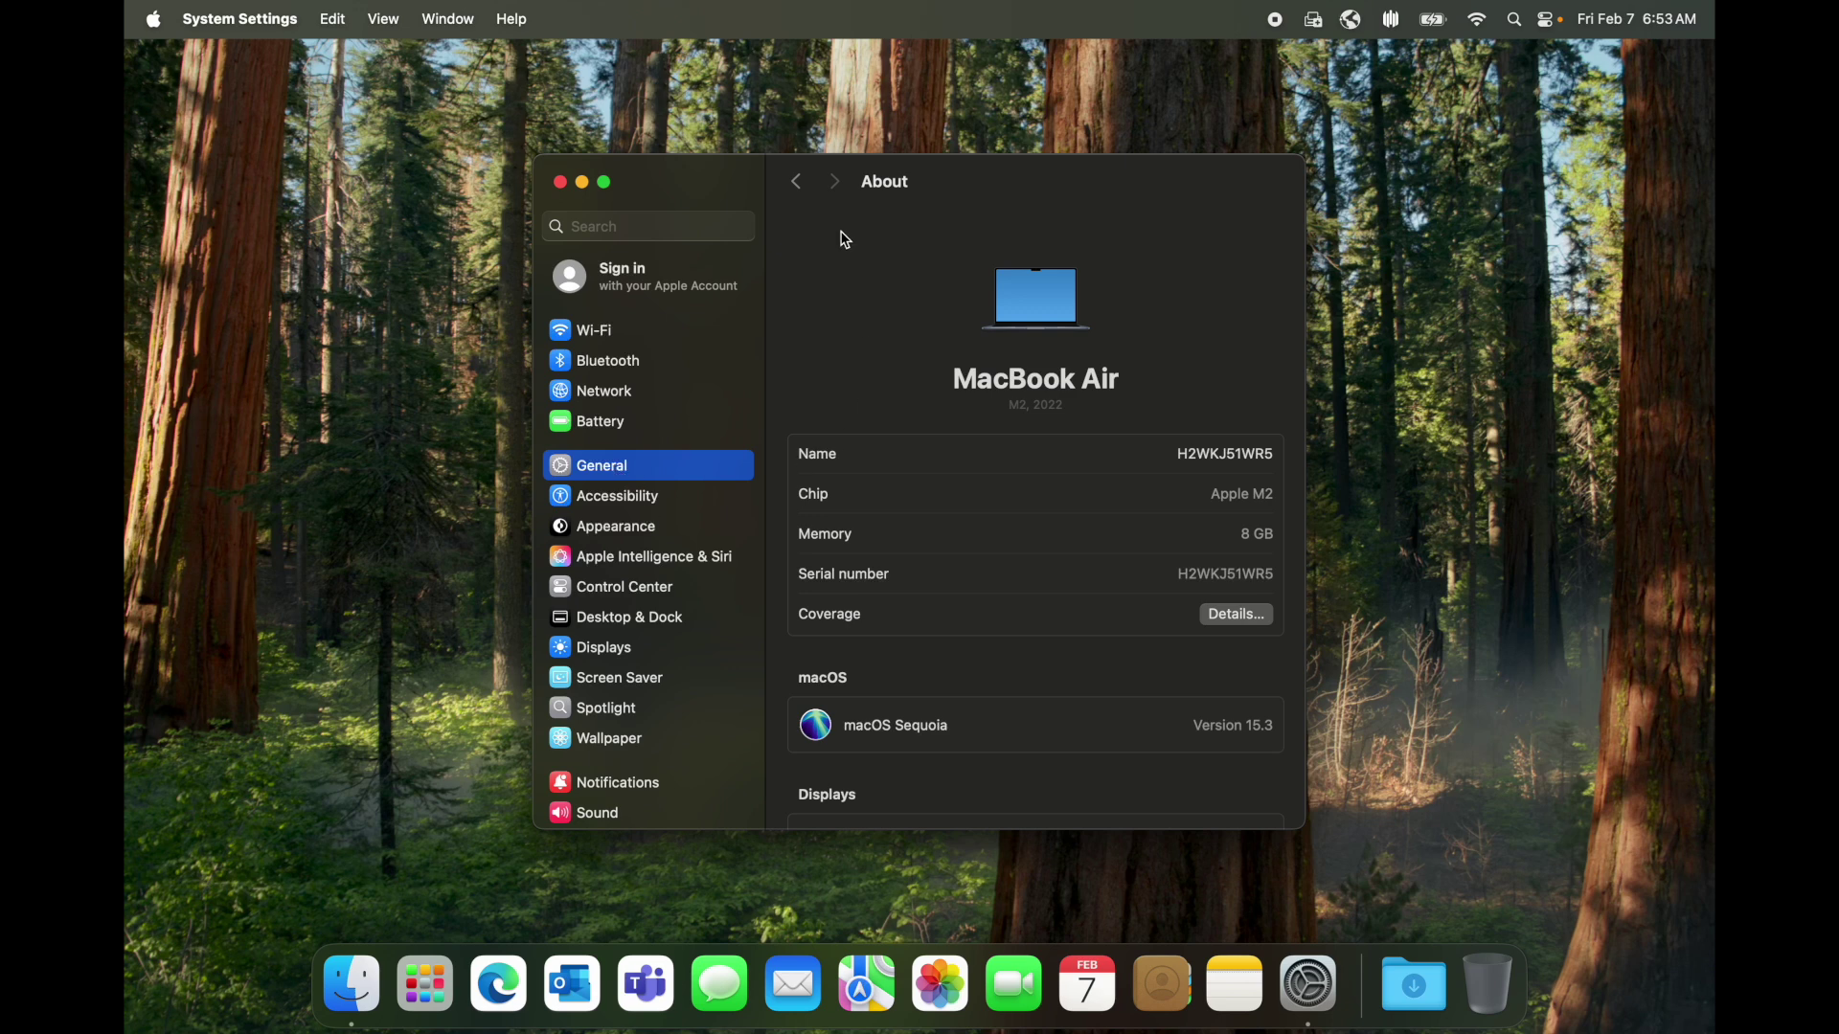
click(799, 184)
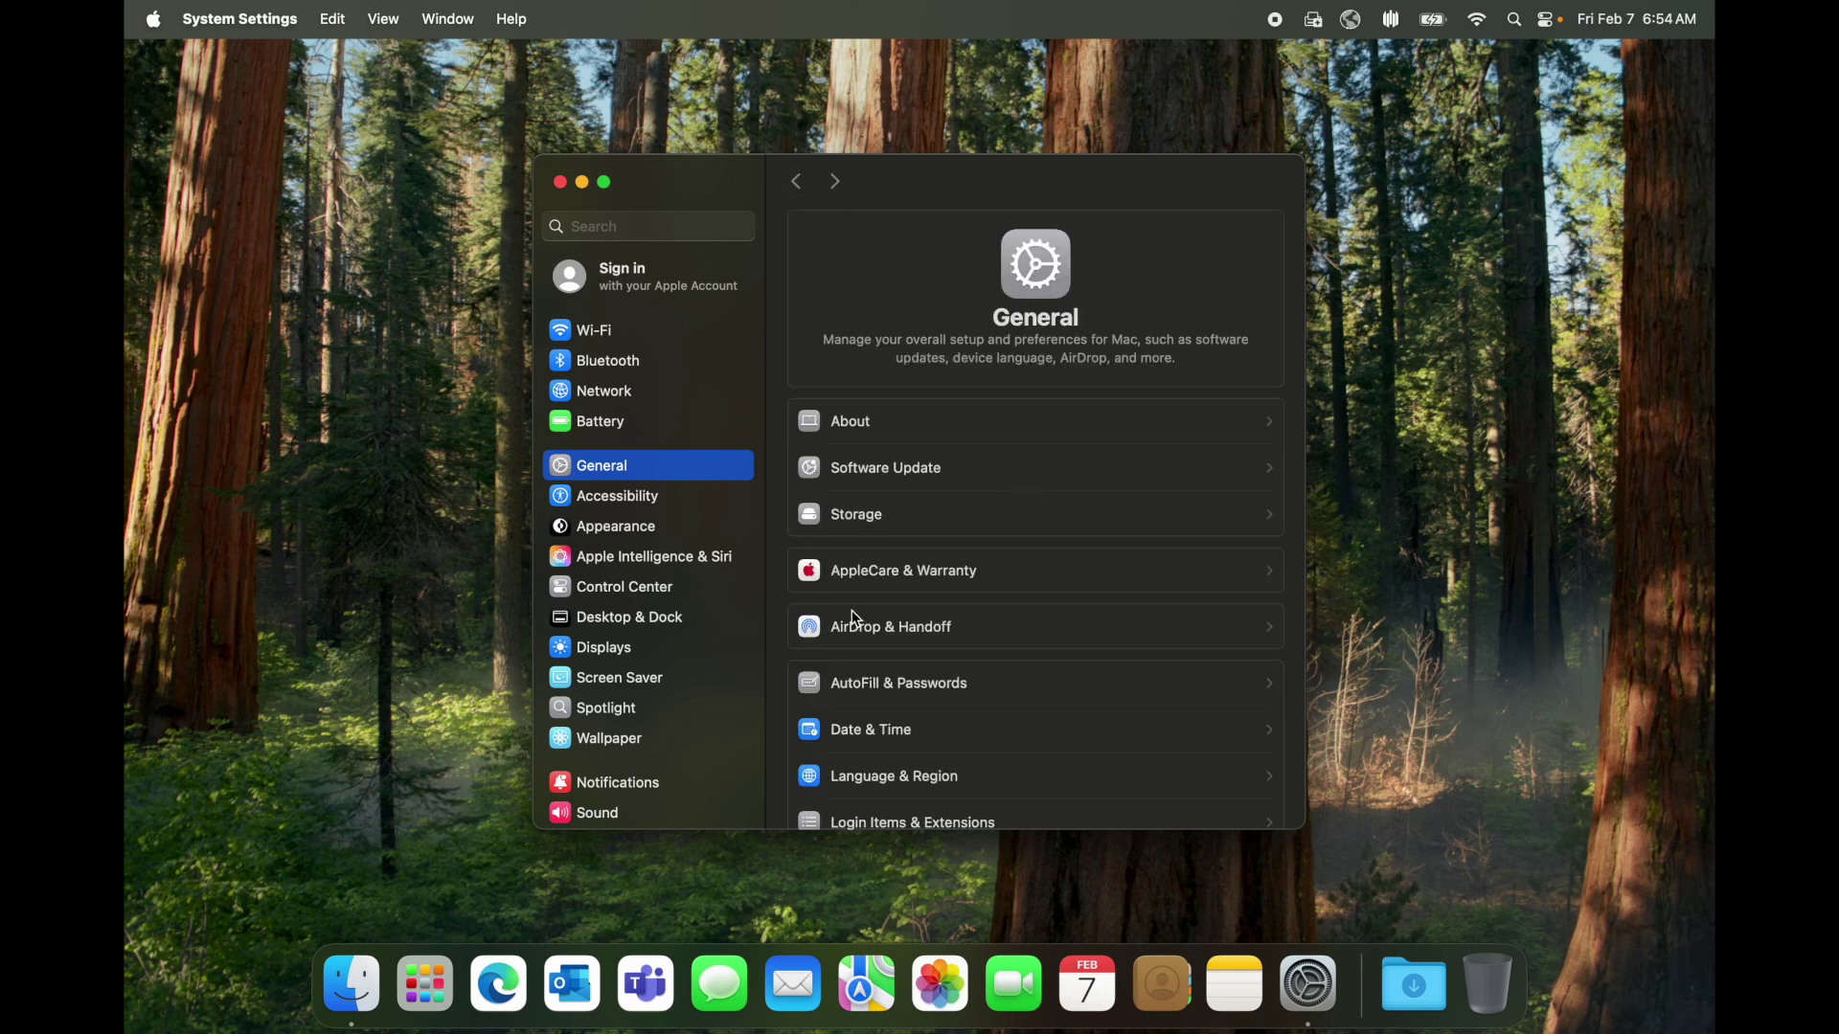
click(909, 479)
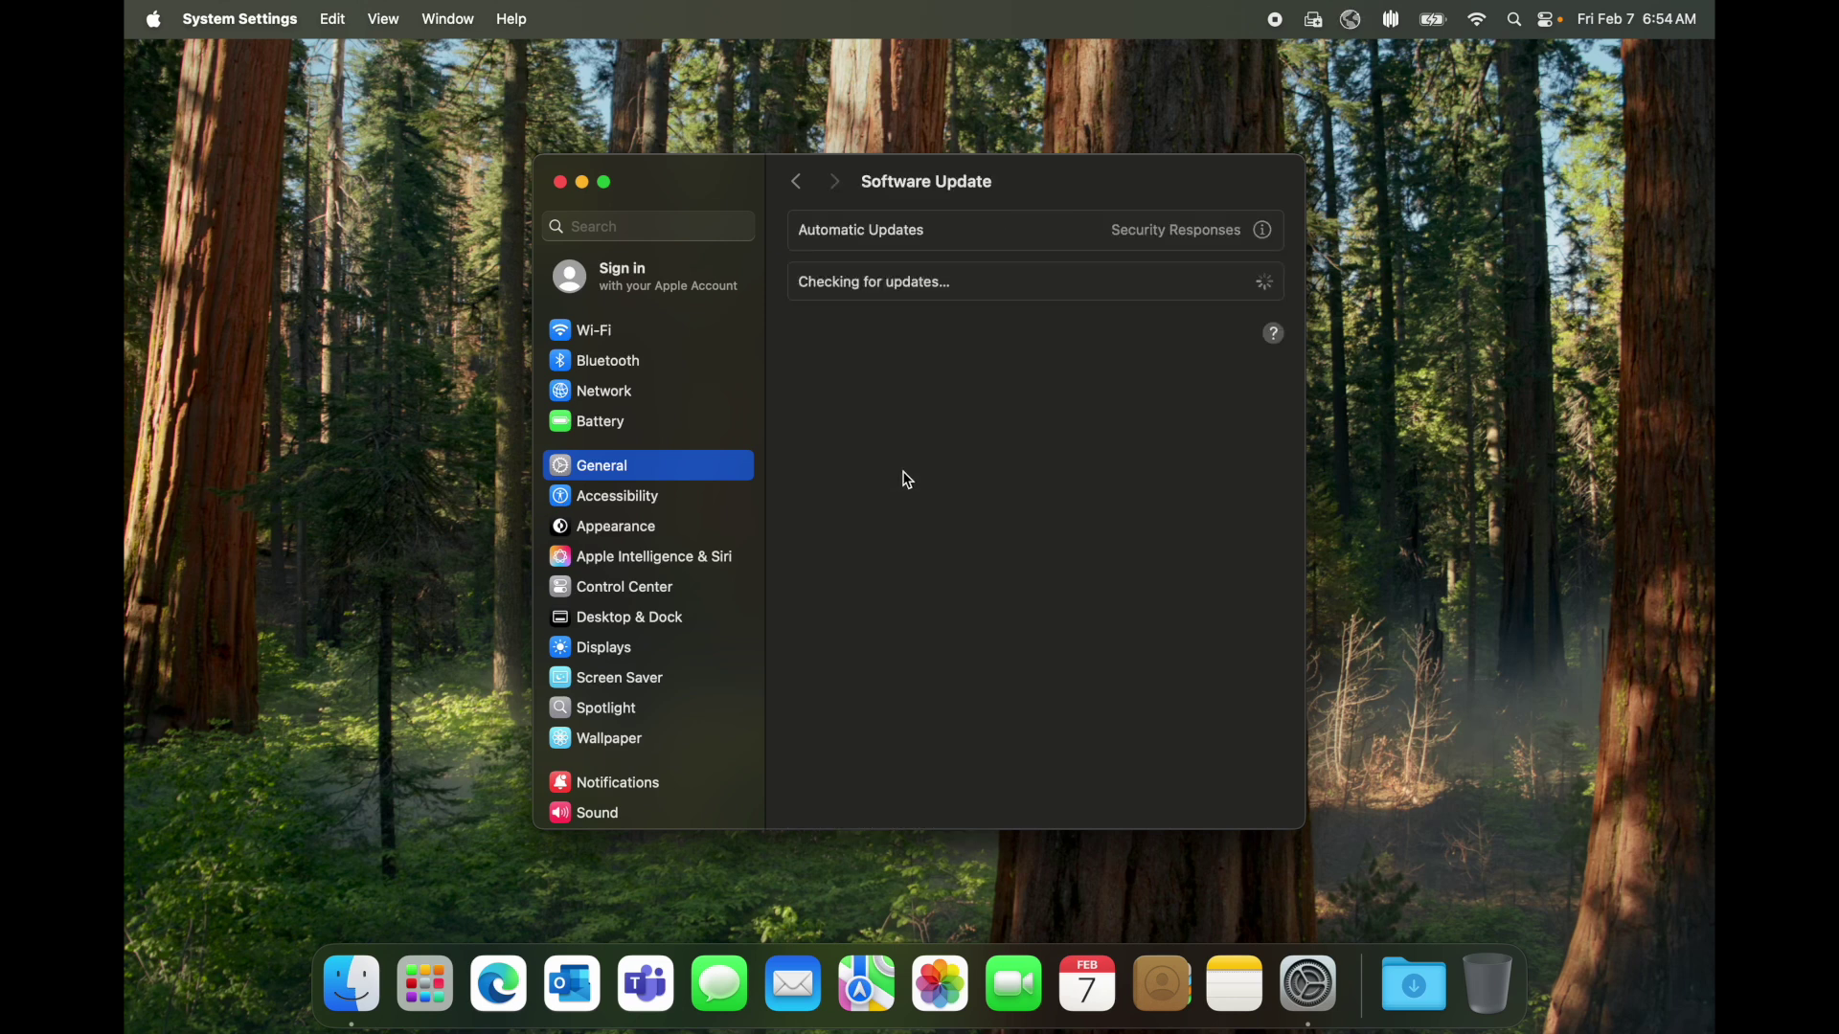
click(796, 183)
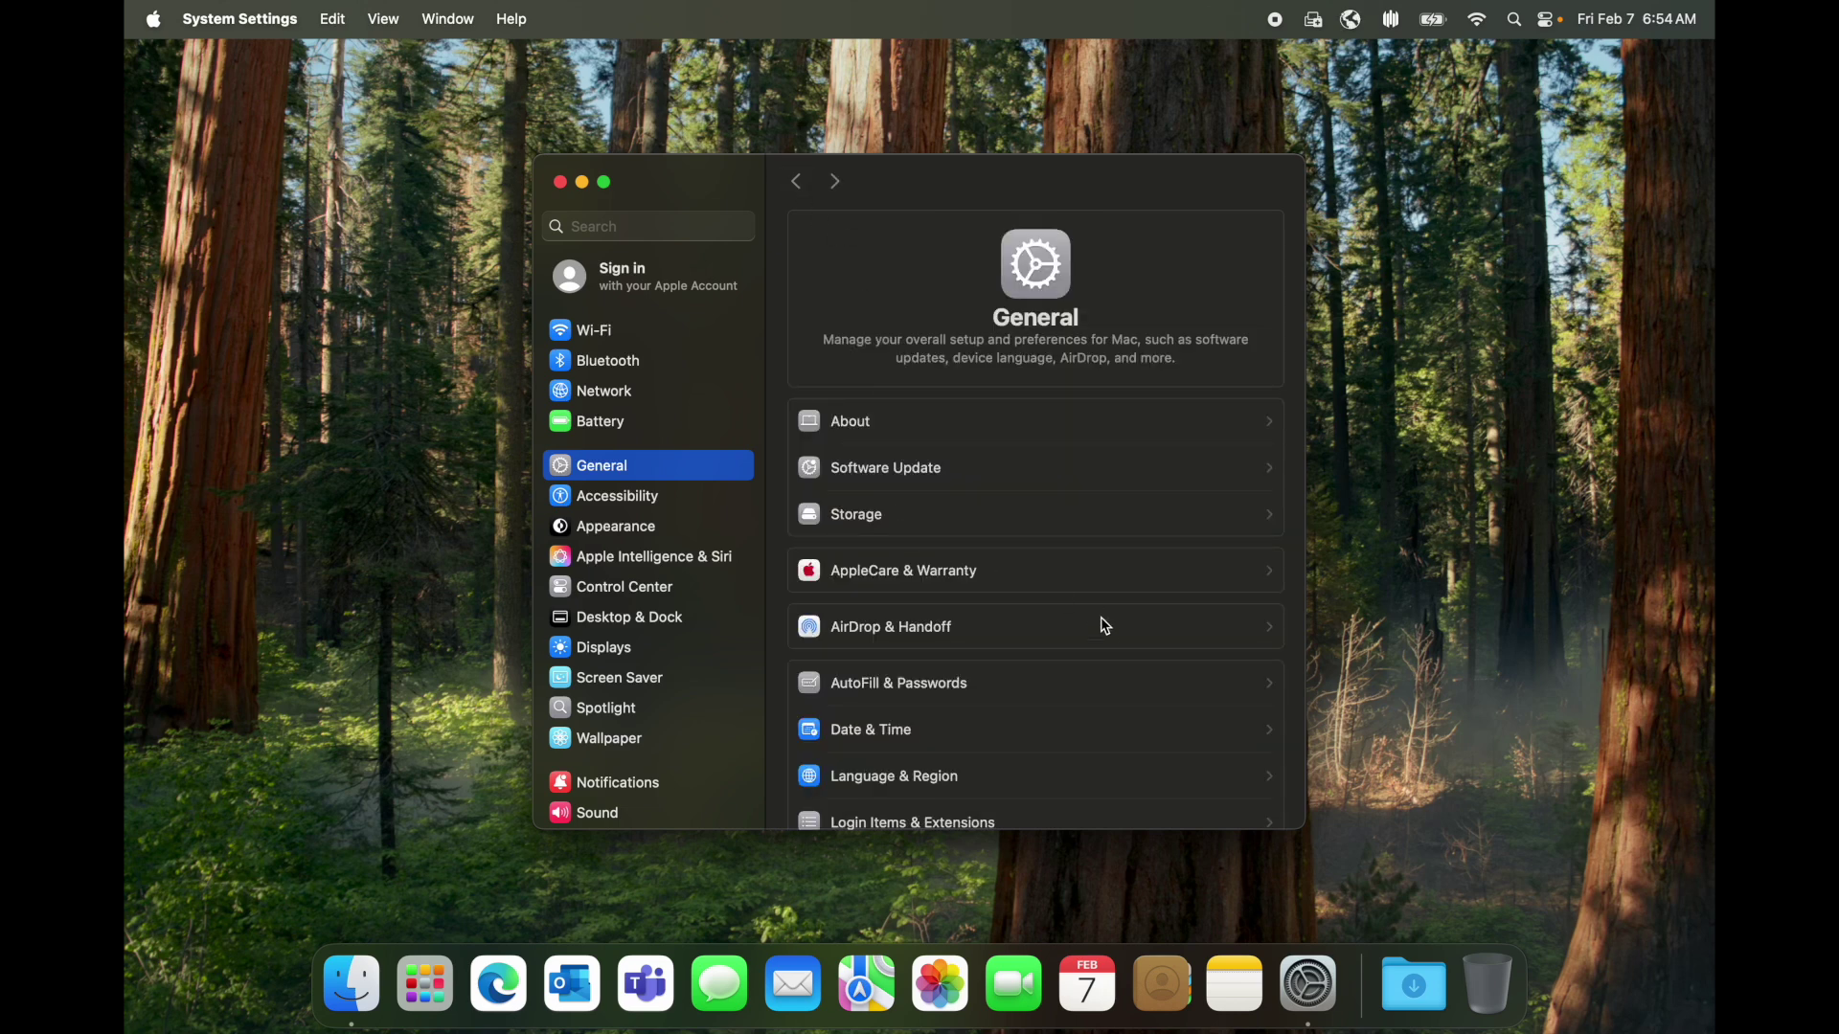
scroll(1113, 567, down, 5)
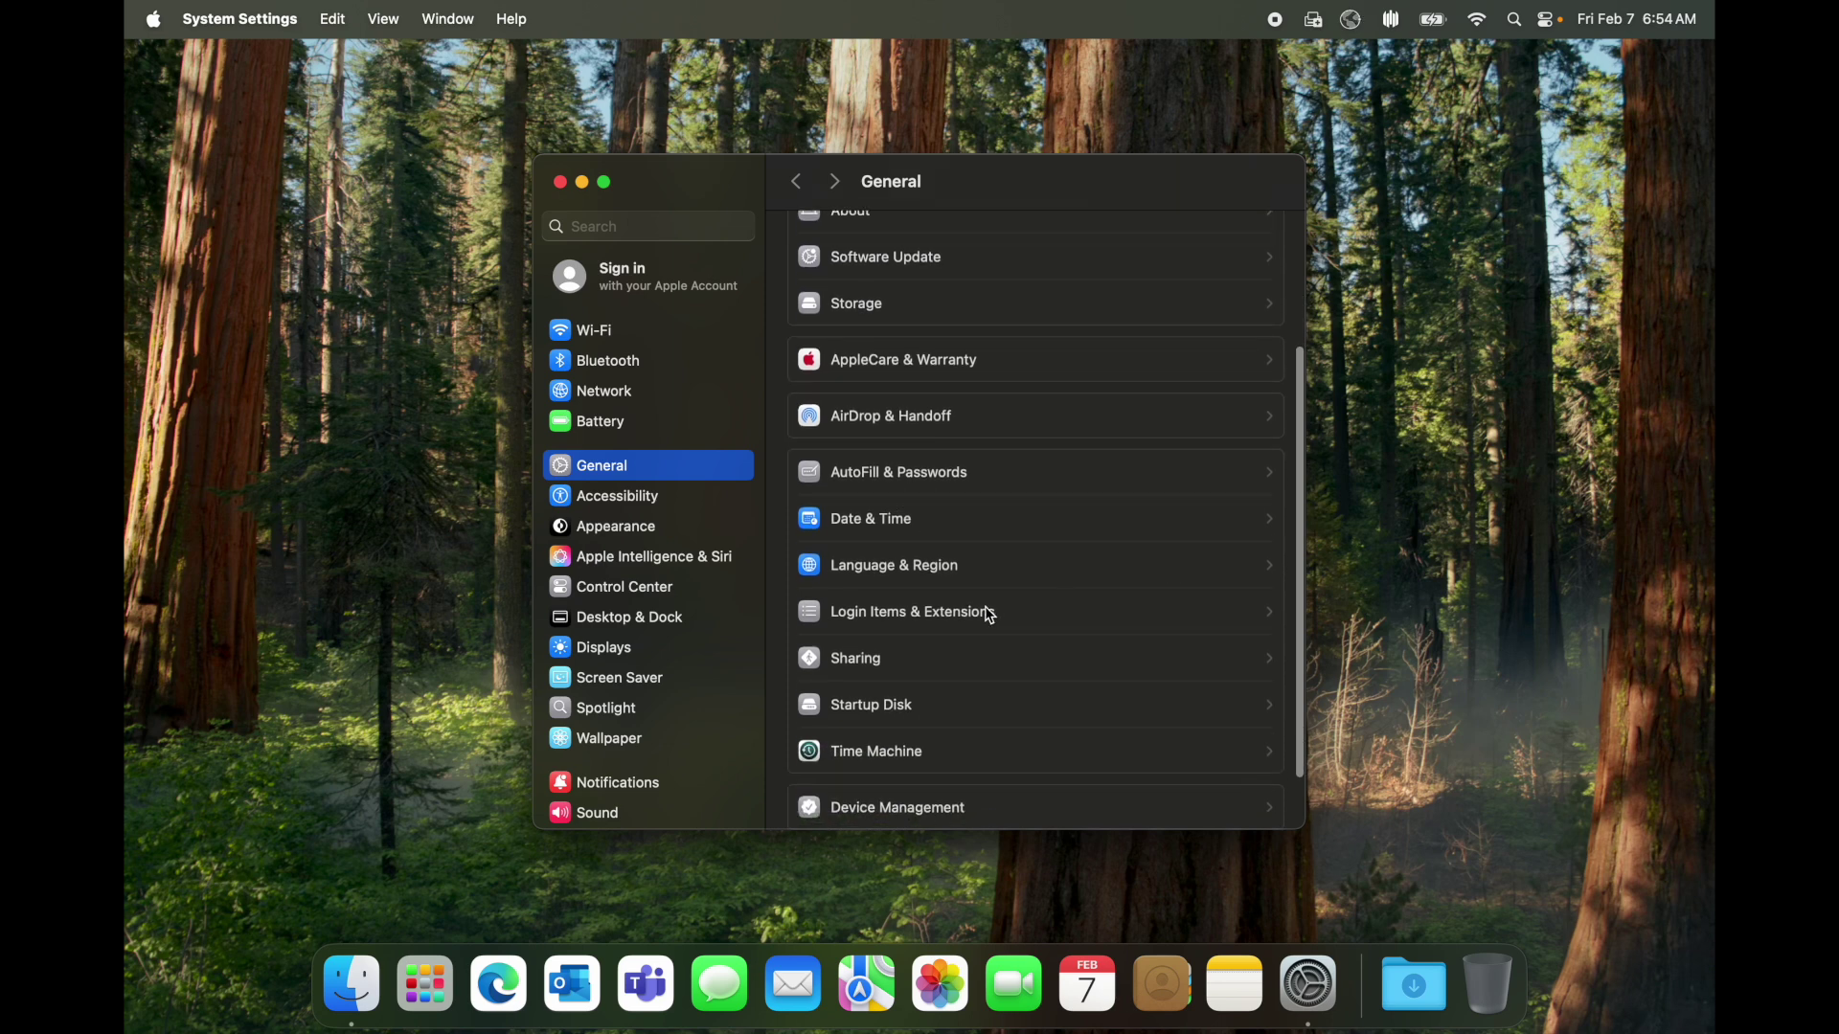
scroll(991, 616, down, 2)
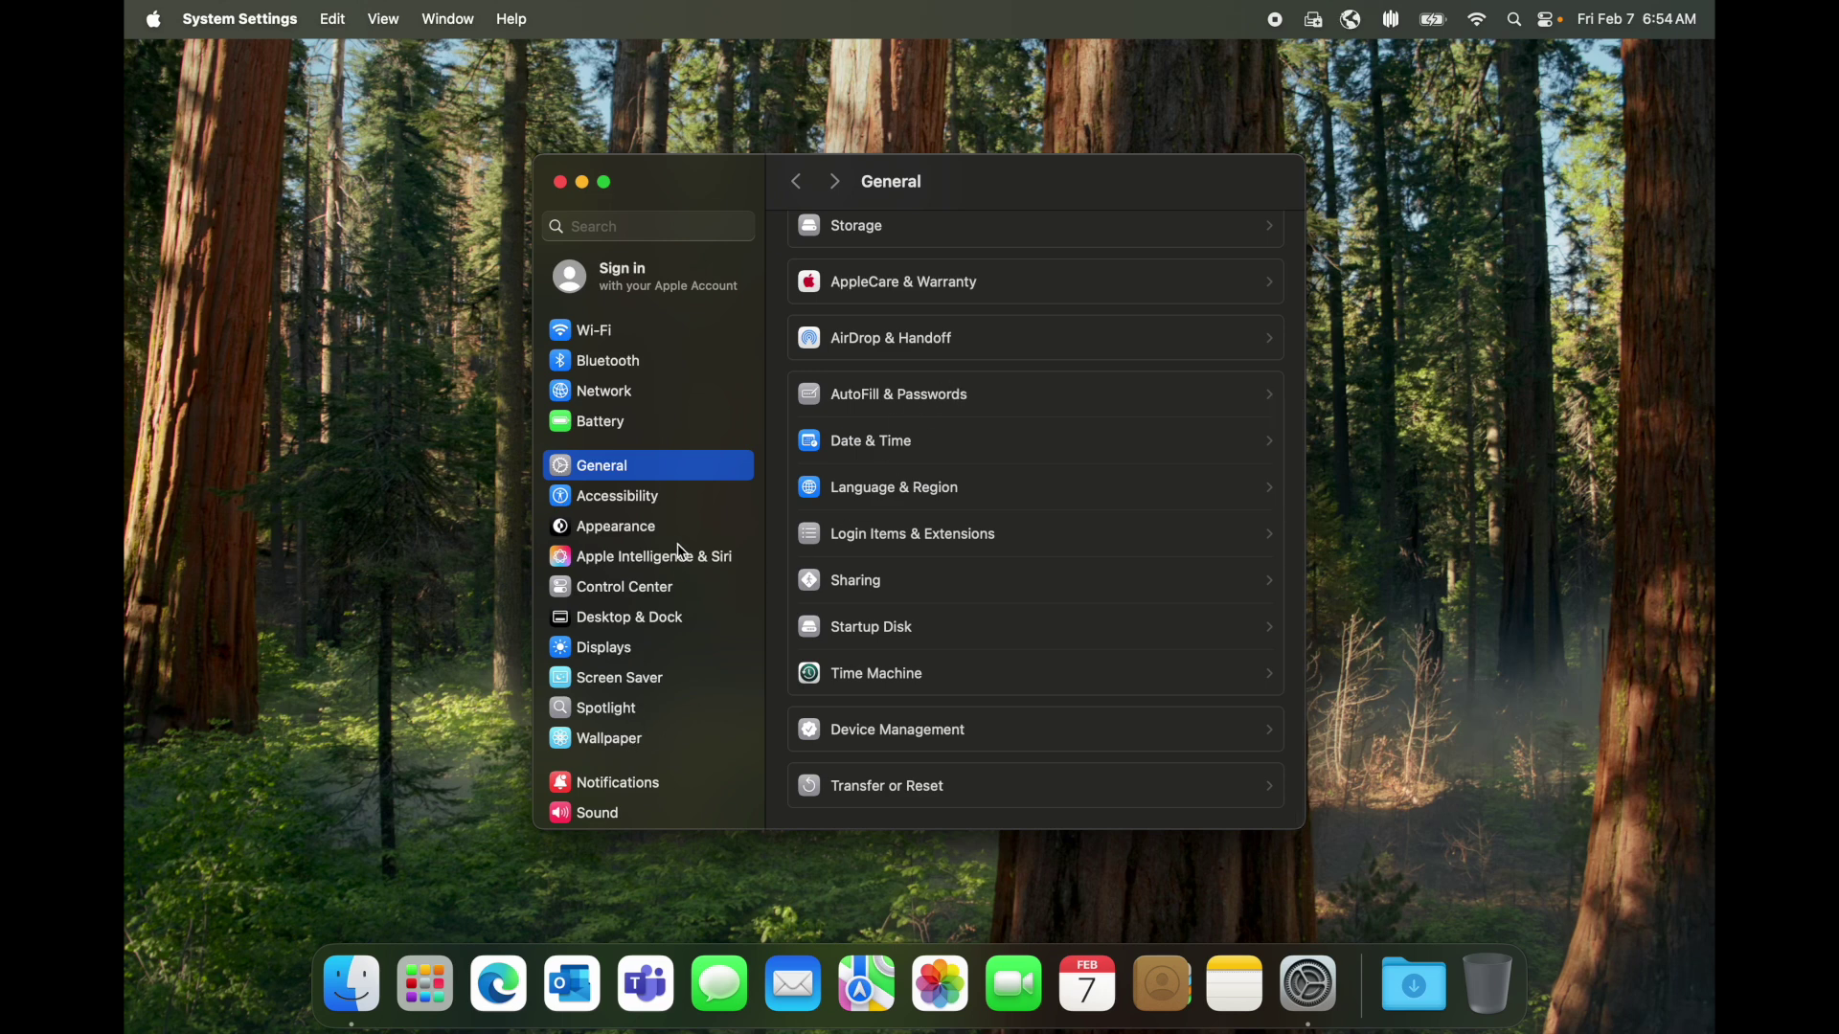
- View the Accessibility and Displays settings, and return to the Desktop & Dock settings
click(634, 500)
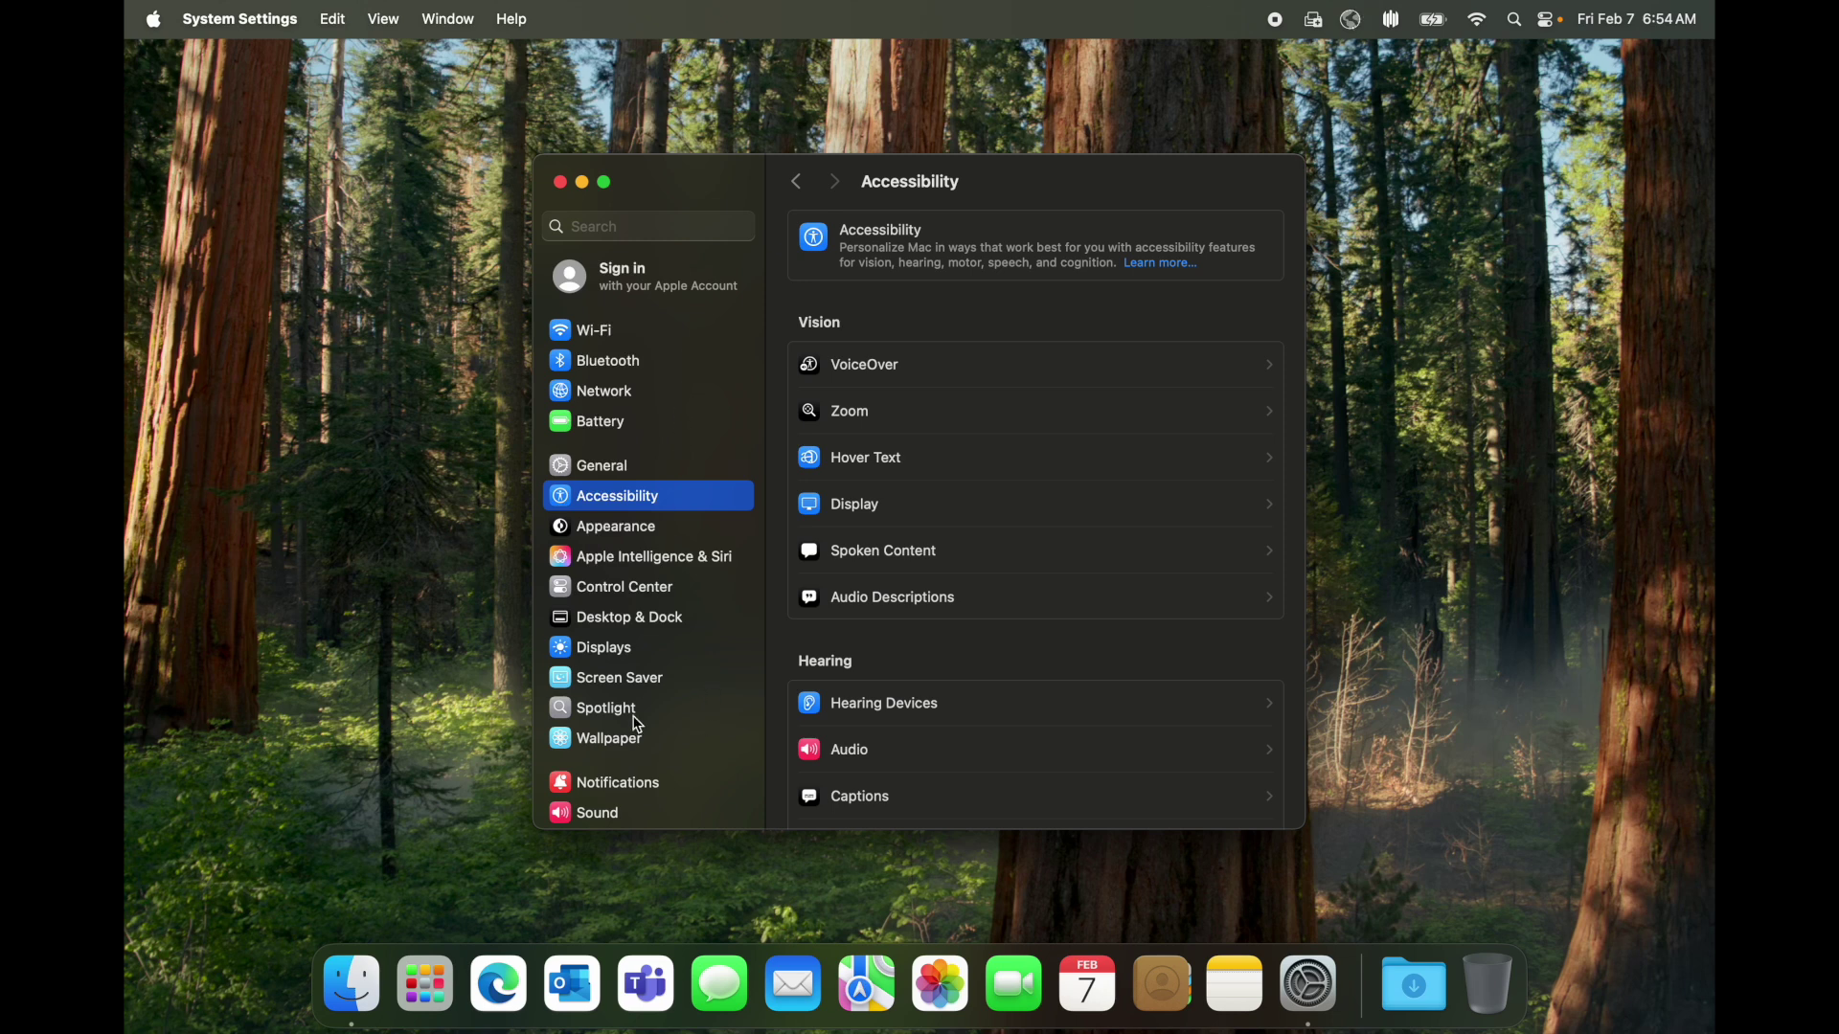
click(628, 655)
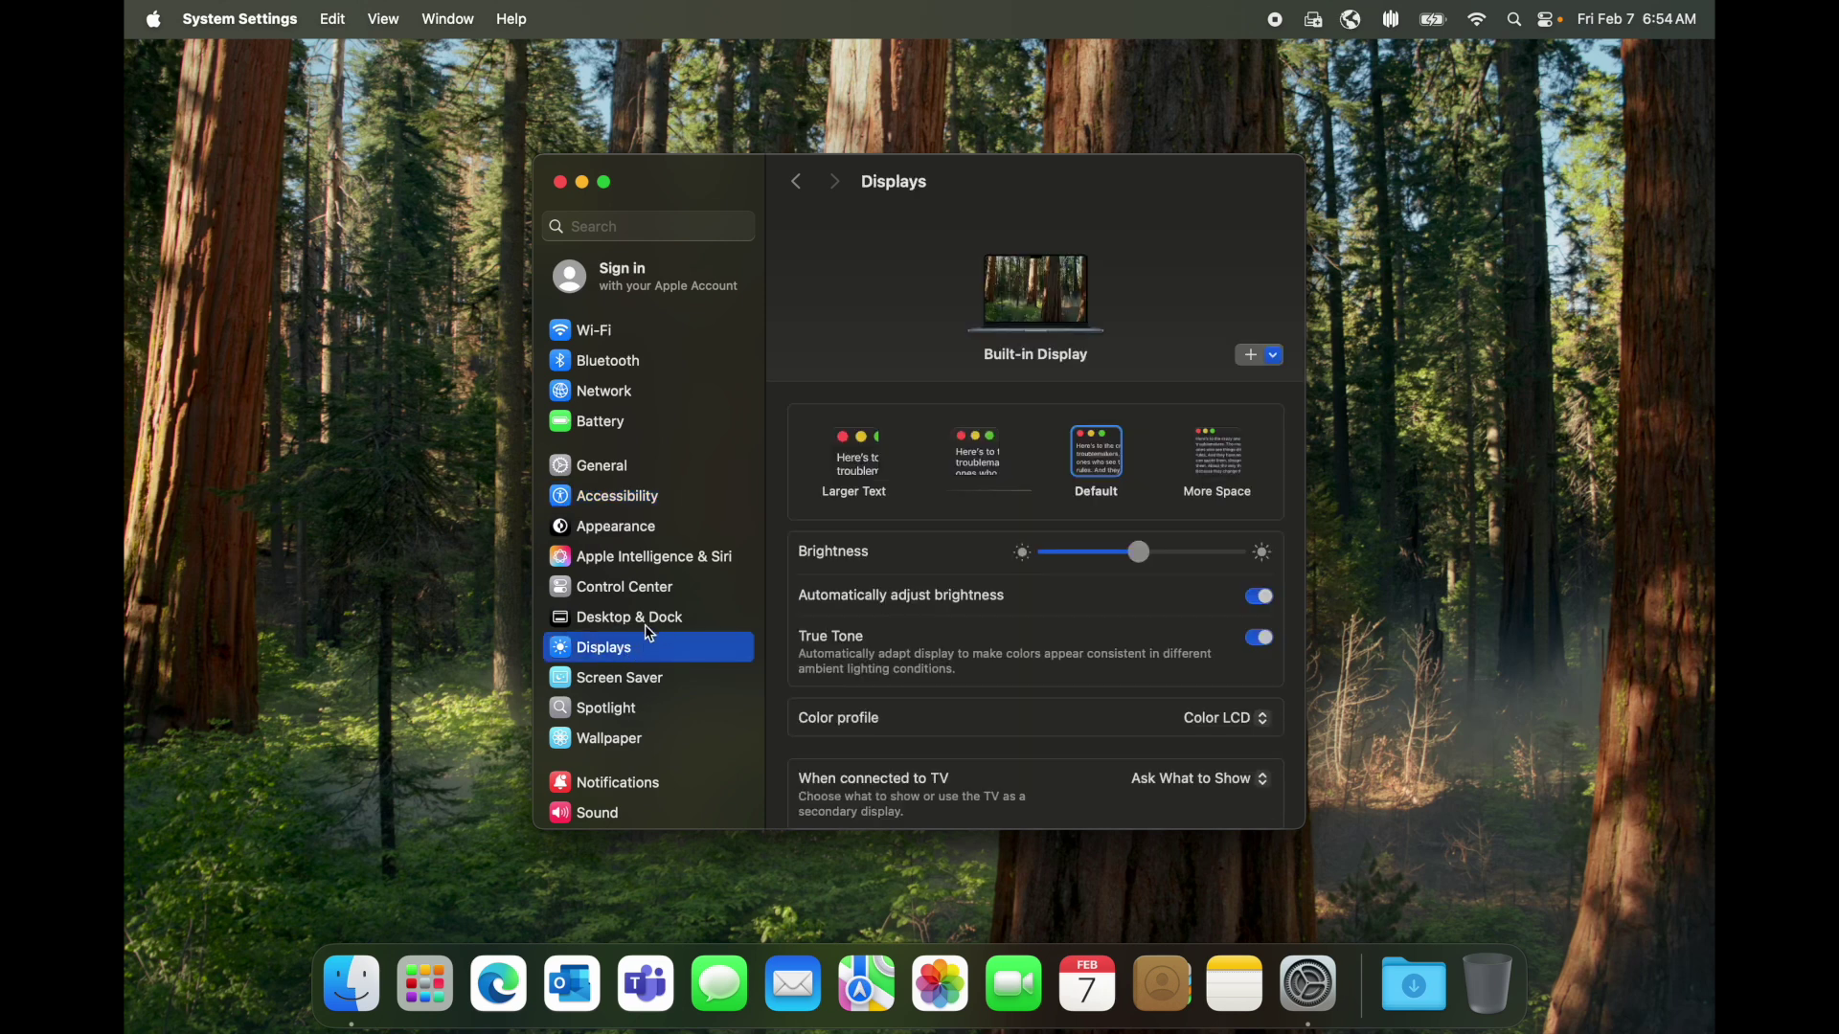
click(652, 624)
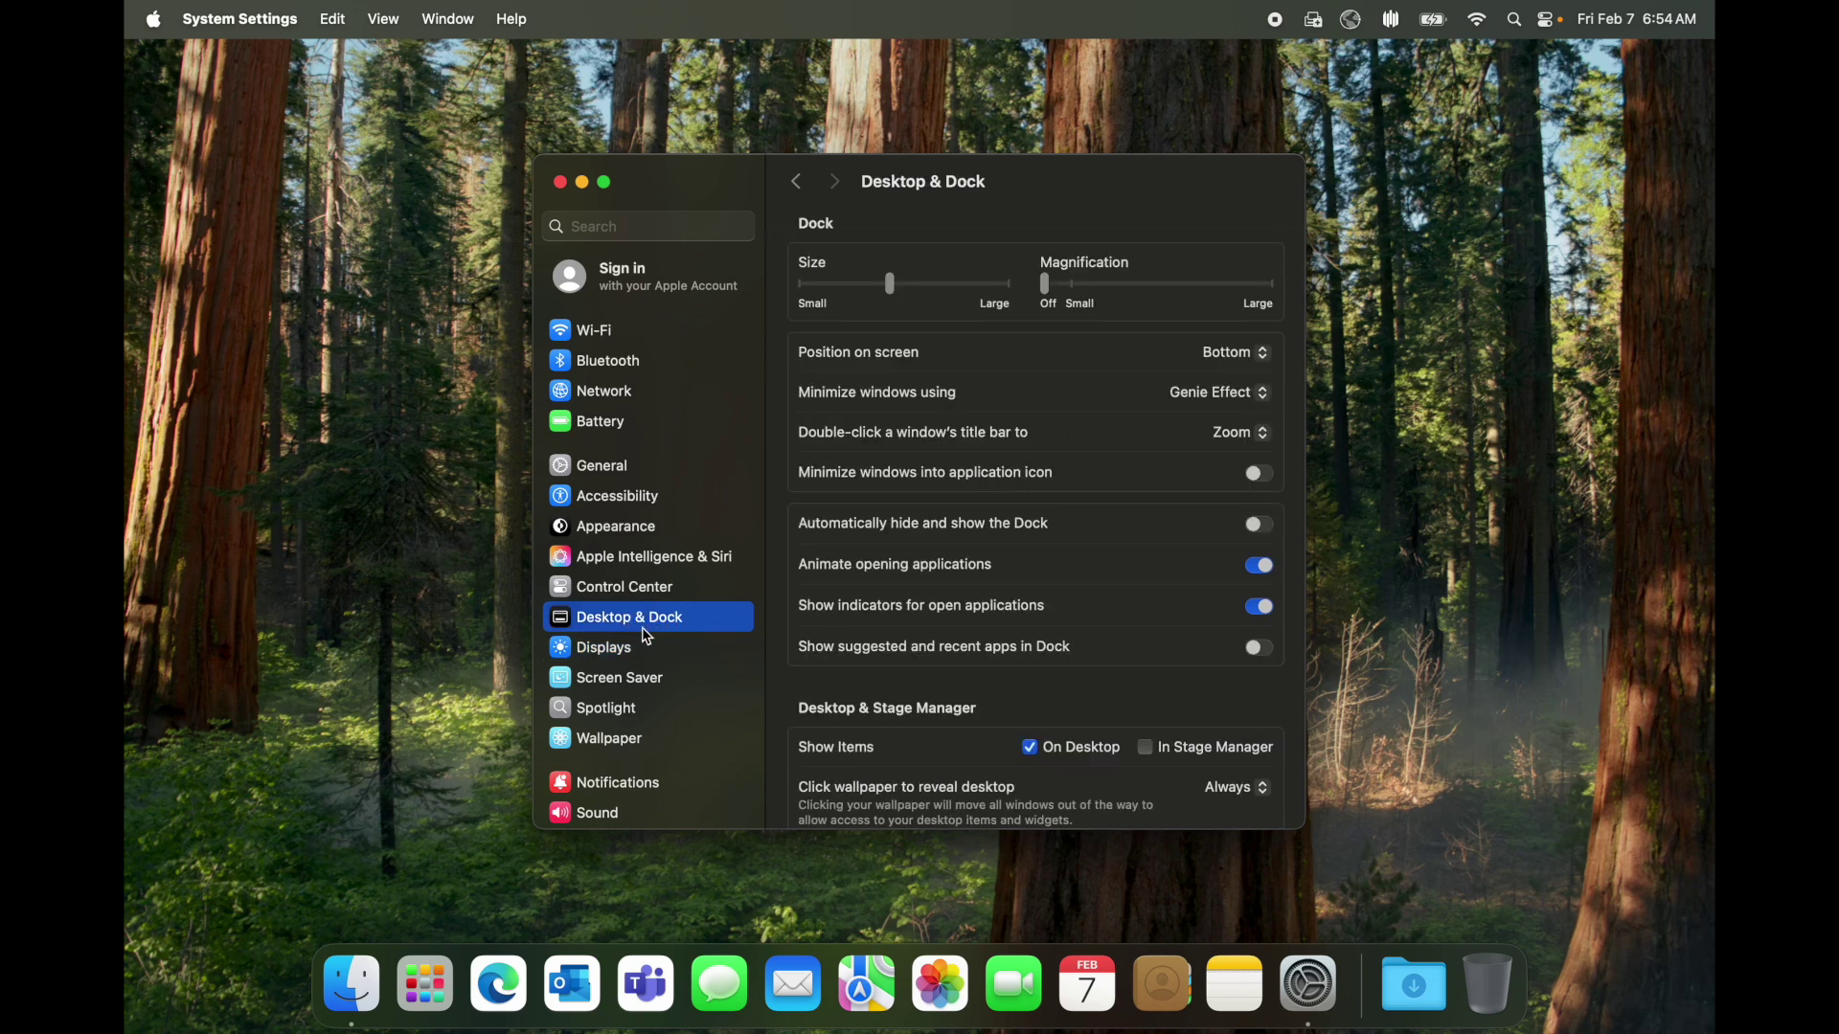
- View the Lock Screen and Users & Groups settings, return to General, and close System Settings
scroll(666, 671, down, 8)
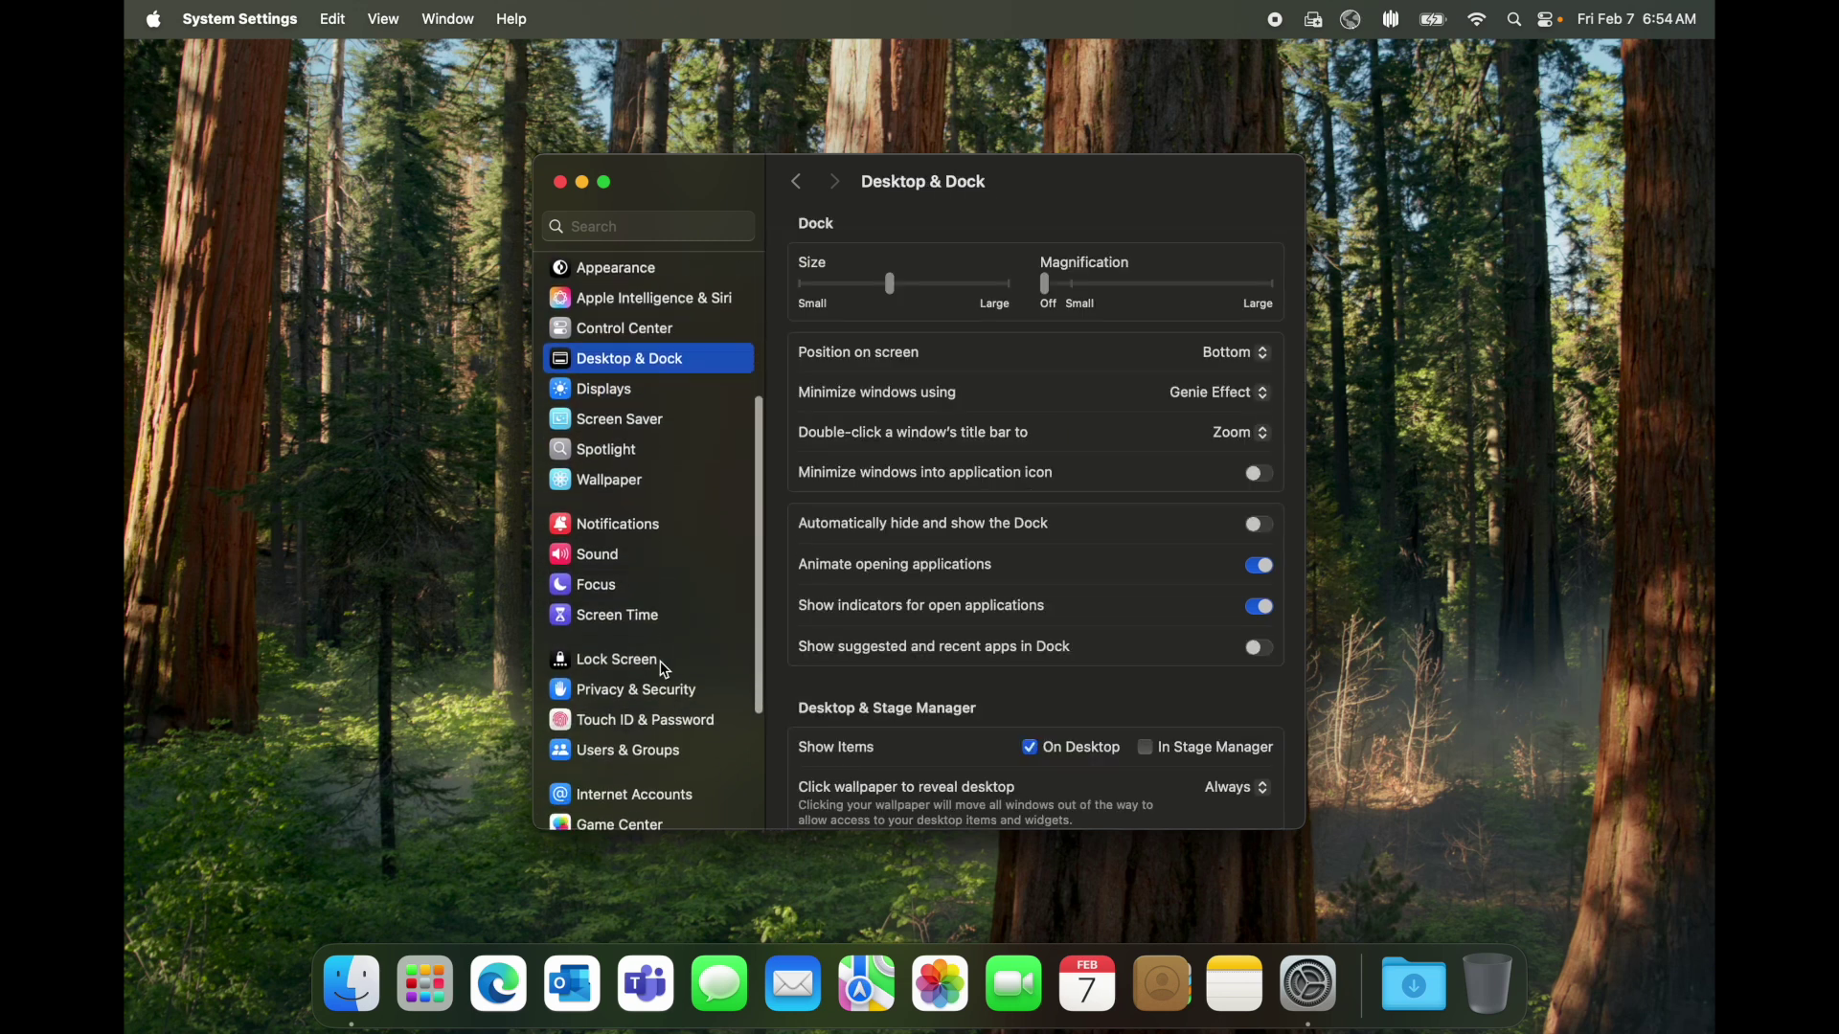
scroll(665, 670, down, 2)
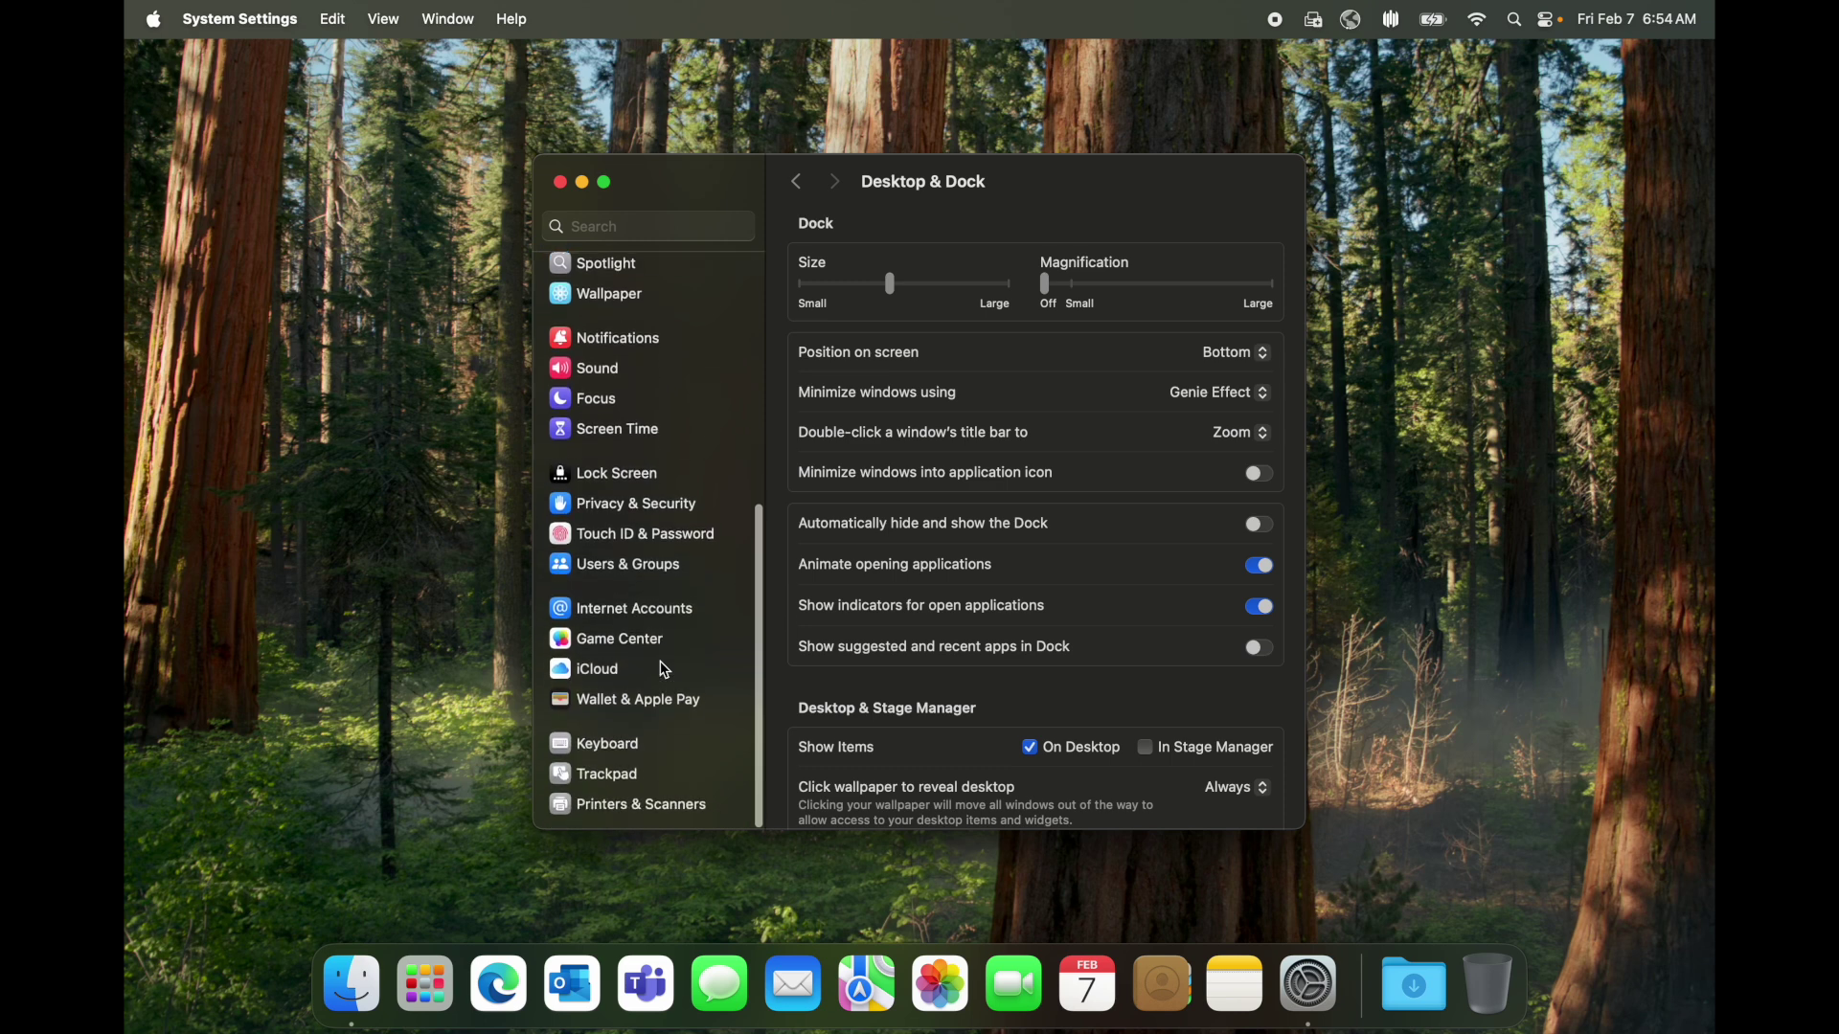
click(629, 479)
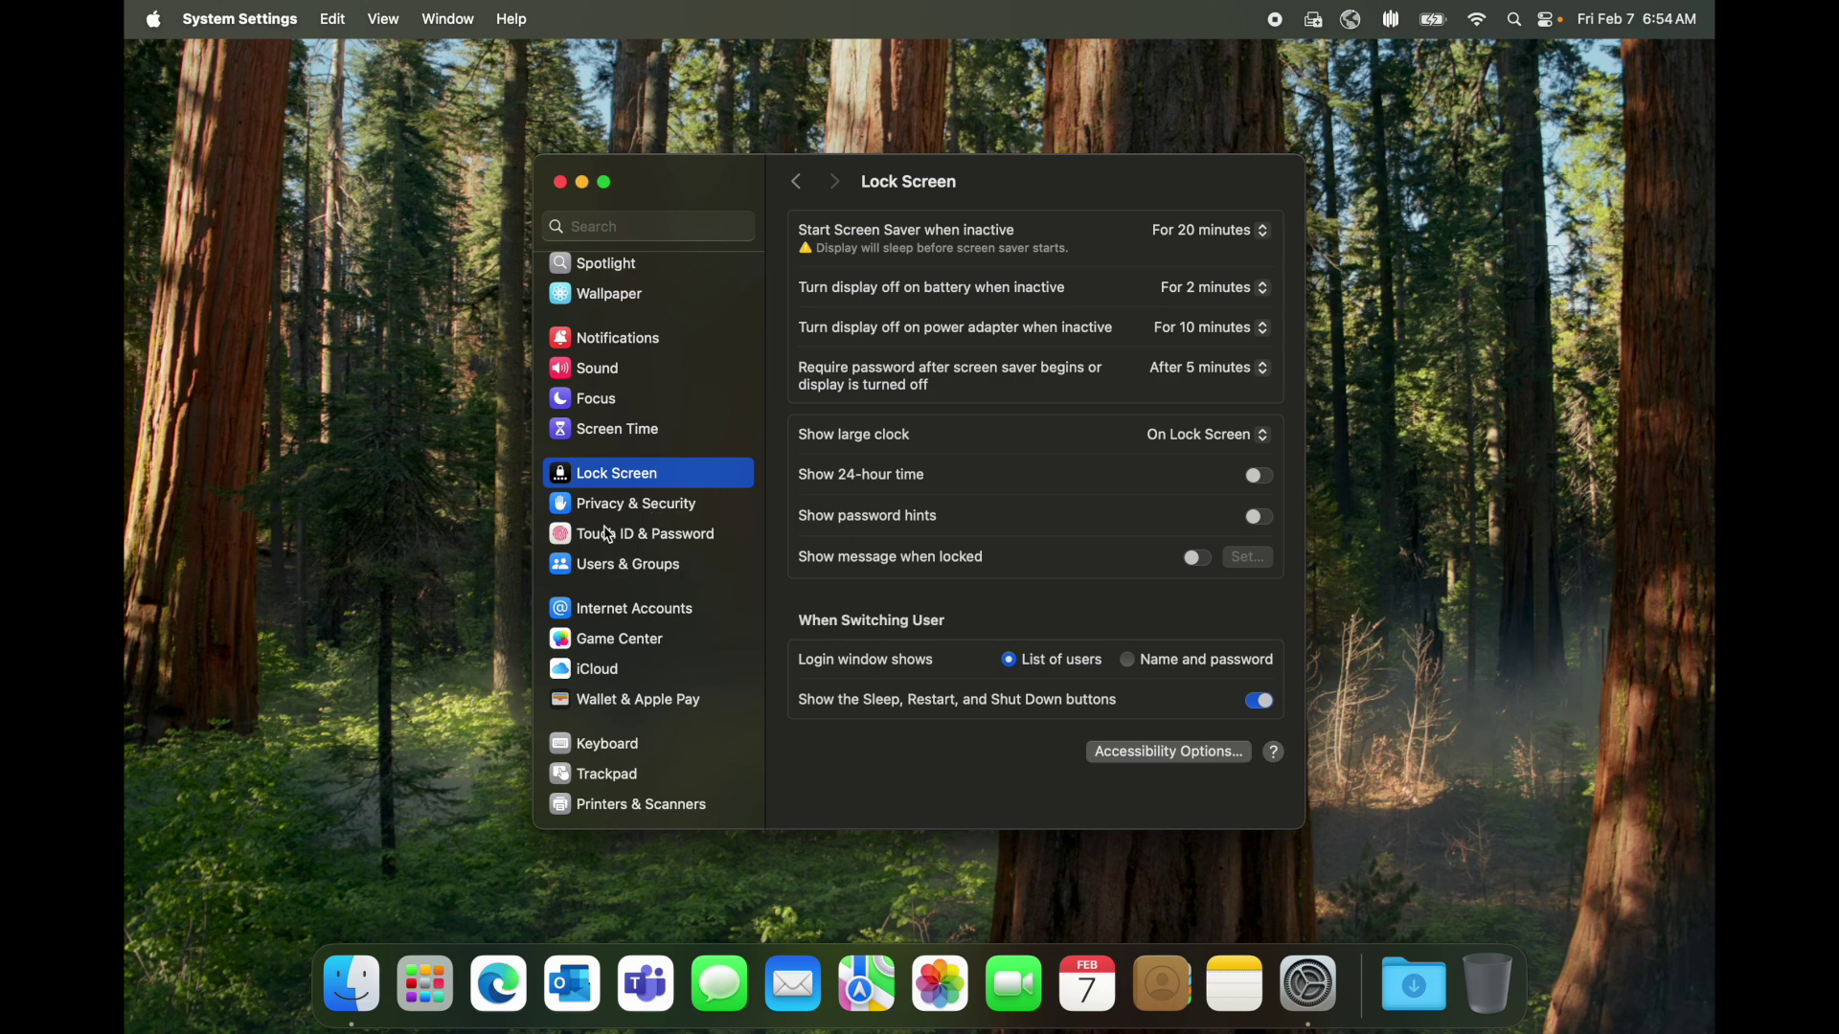
click(657, 577)
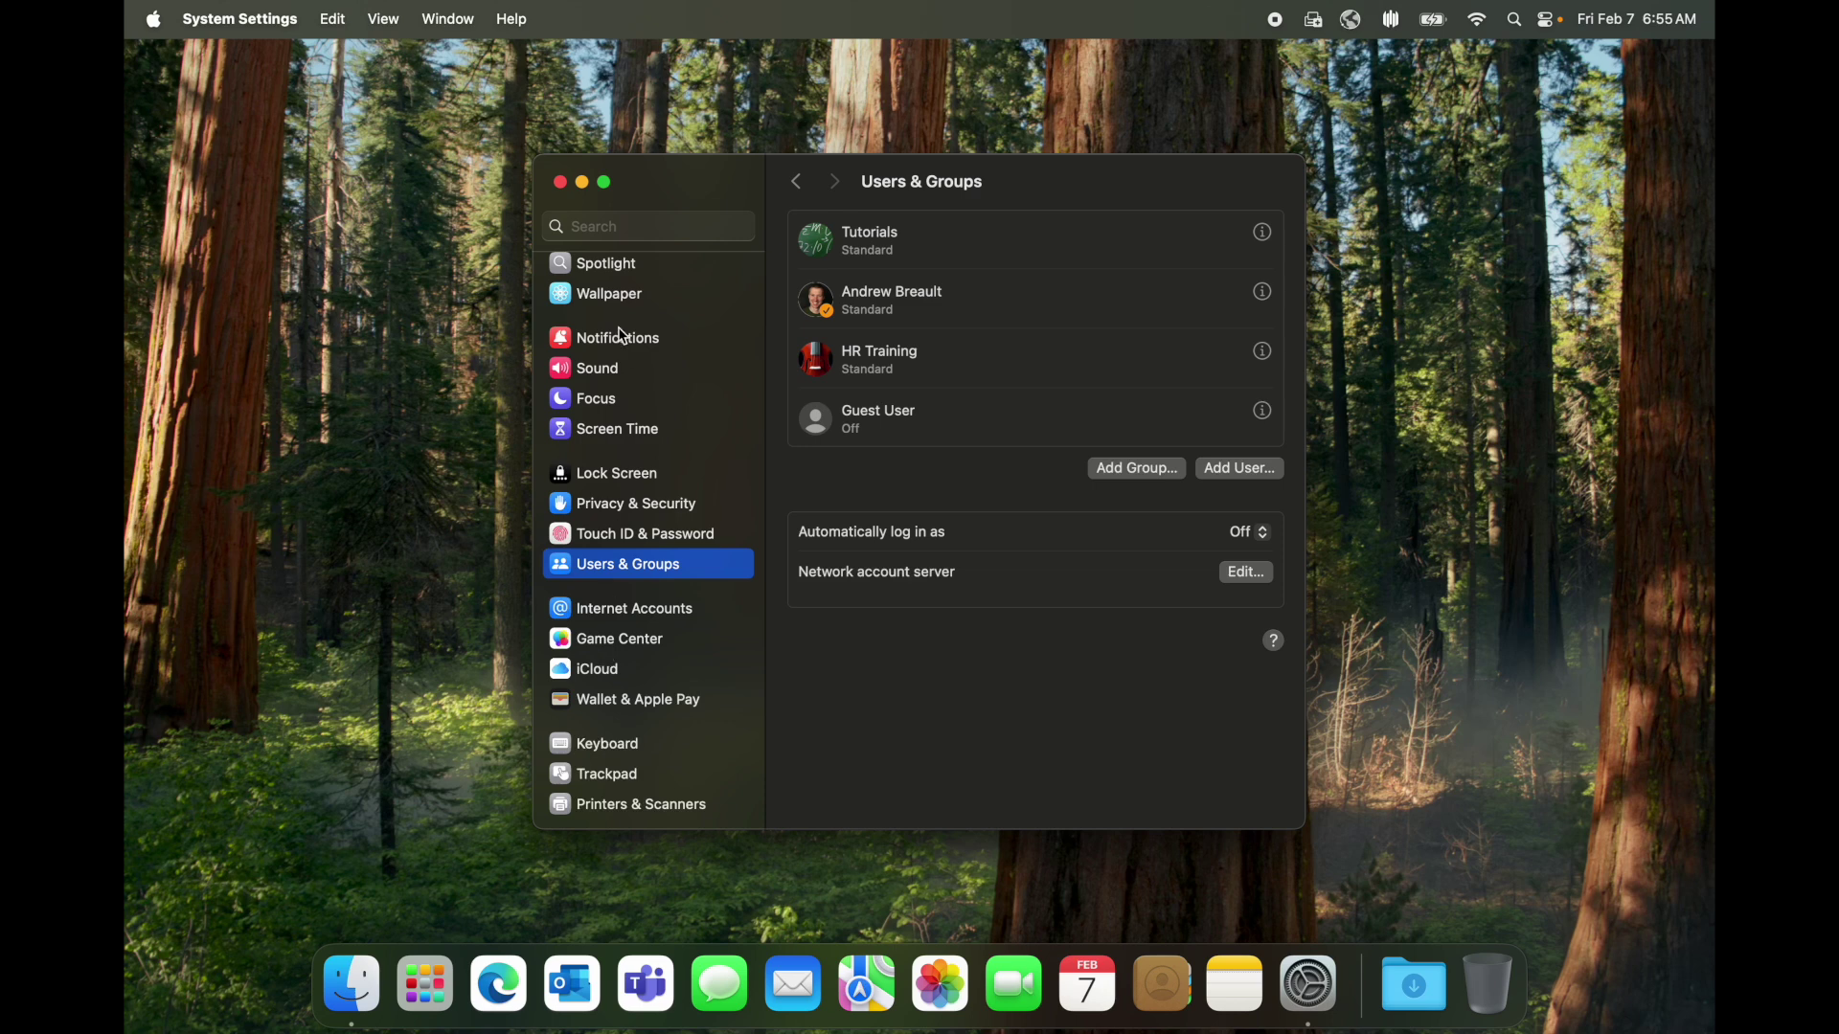
scroll(640, 298, up, 10)
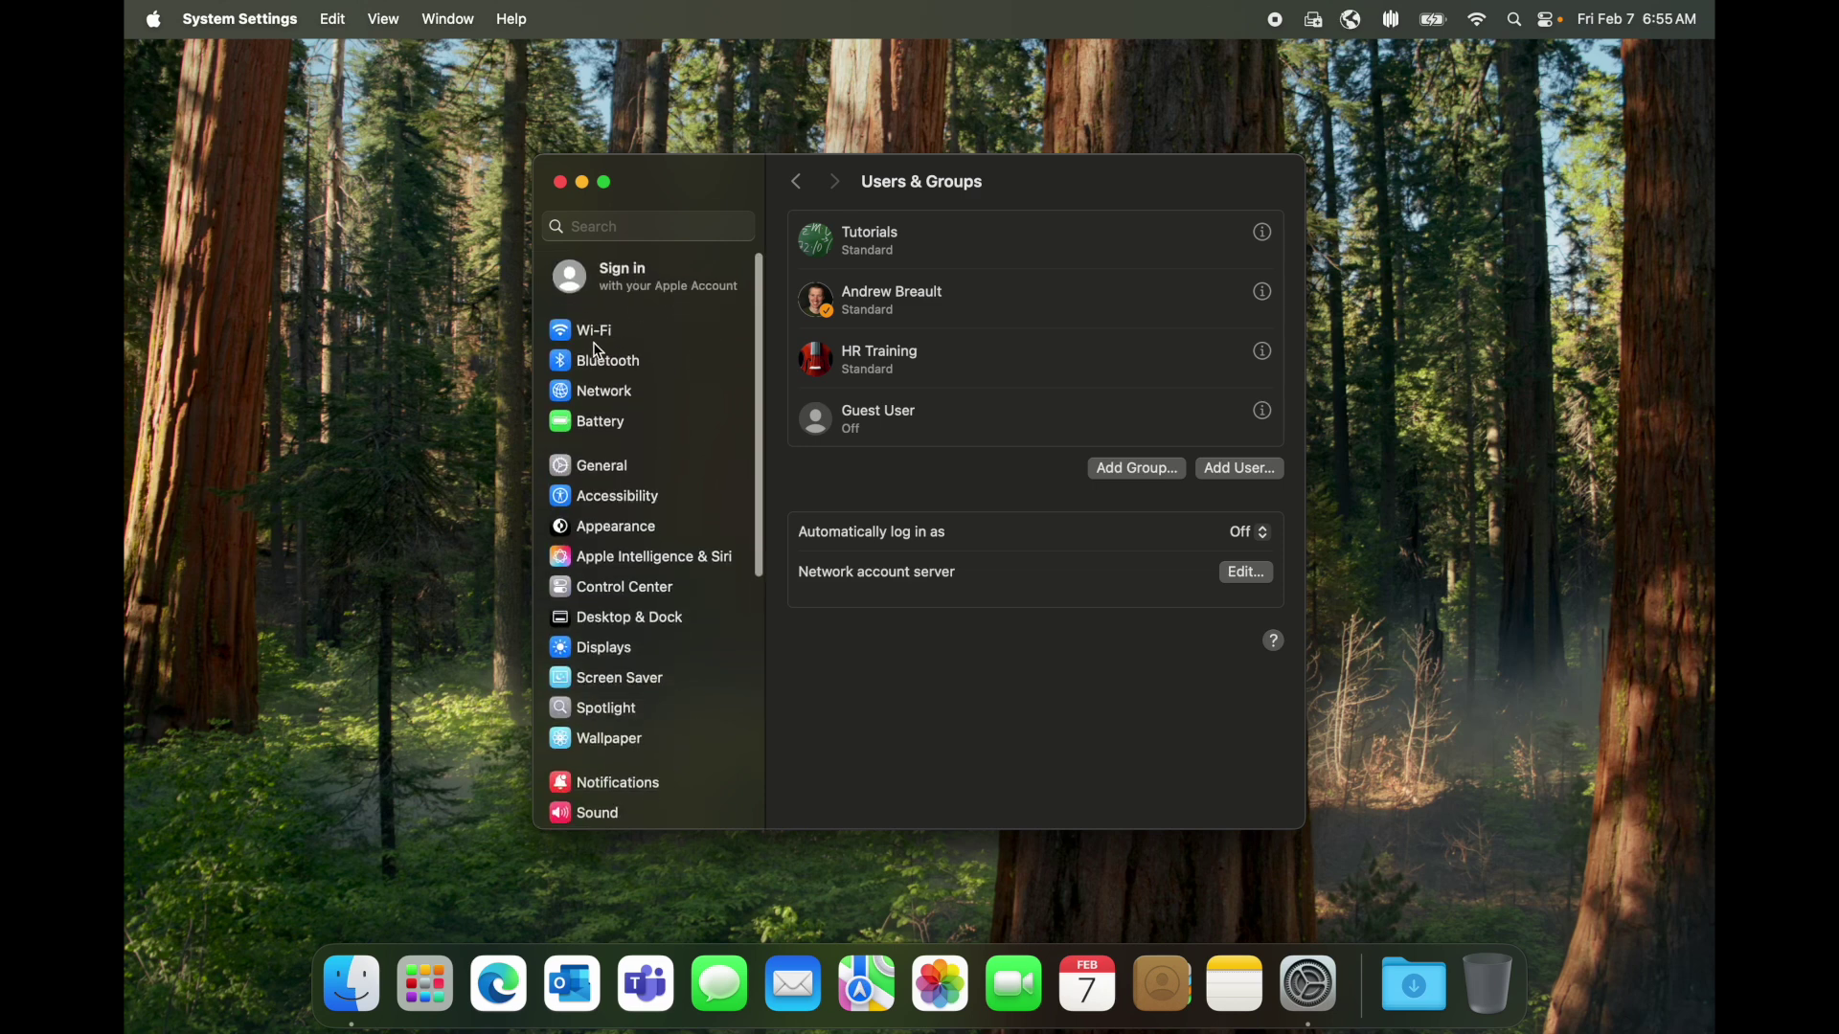
click(614, 479)
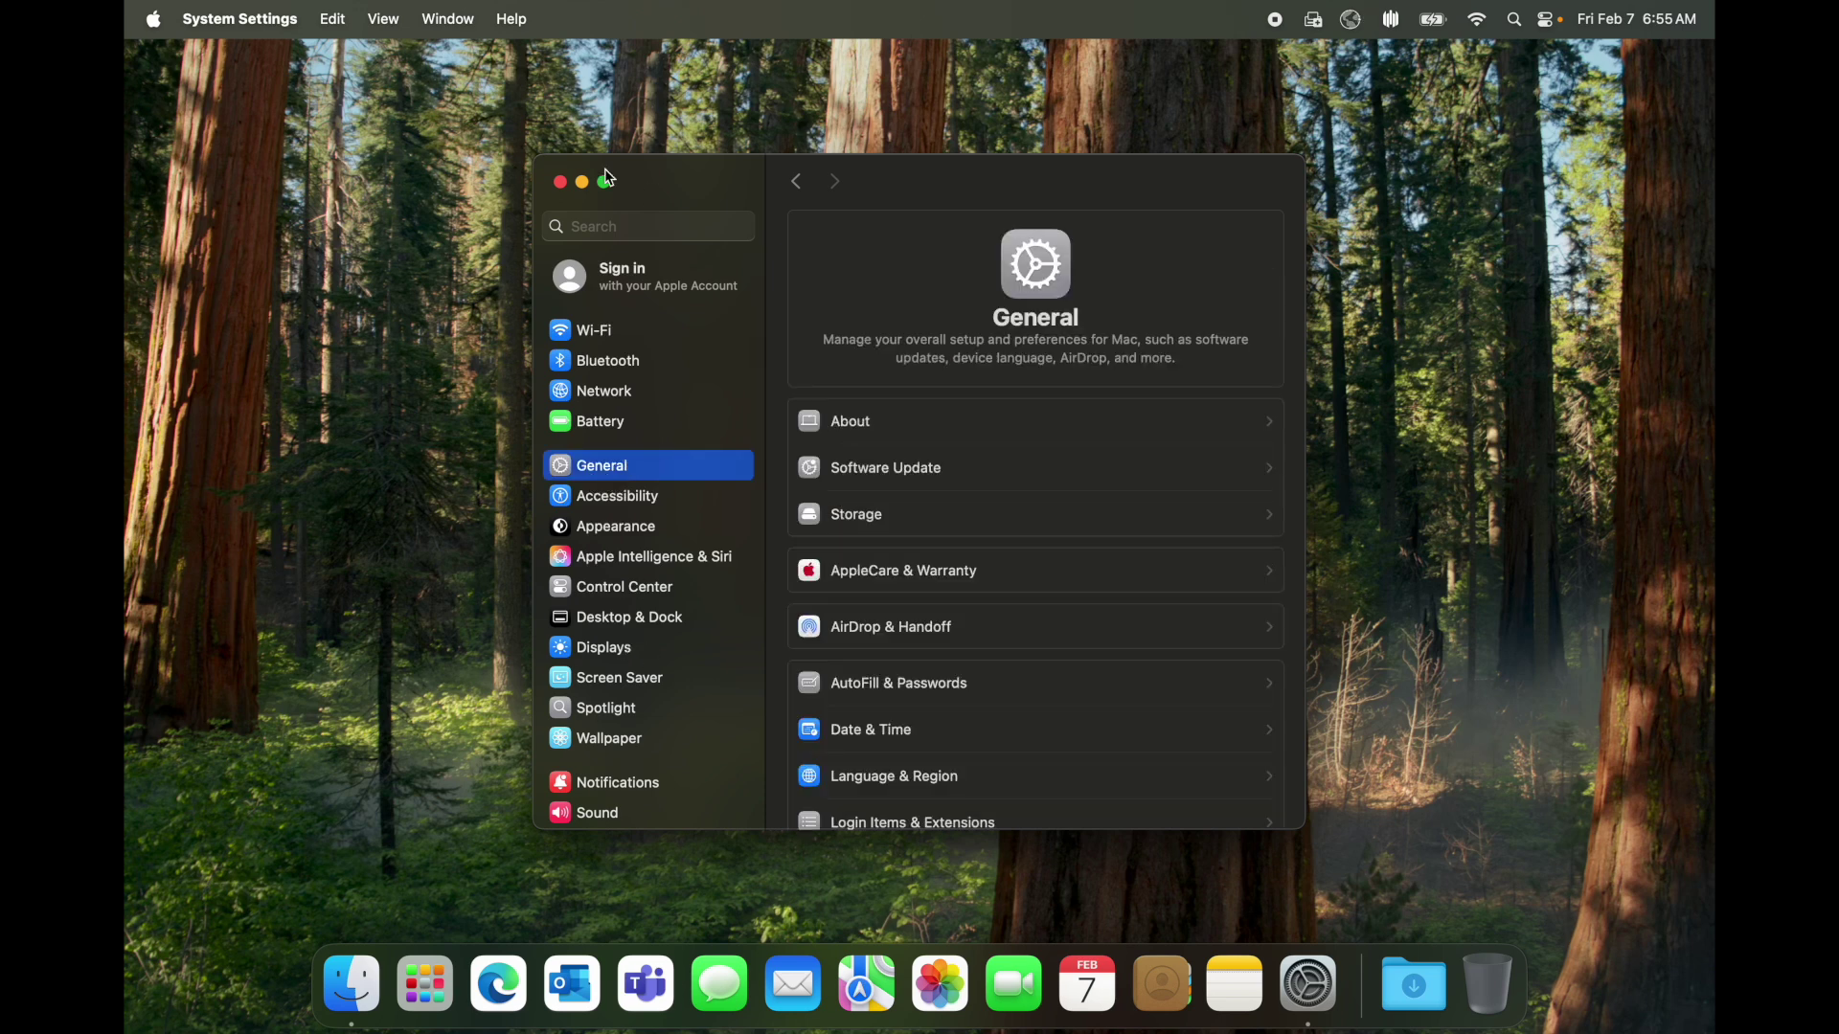
click(561, 182)
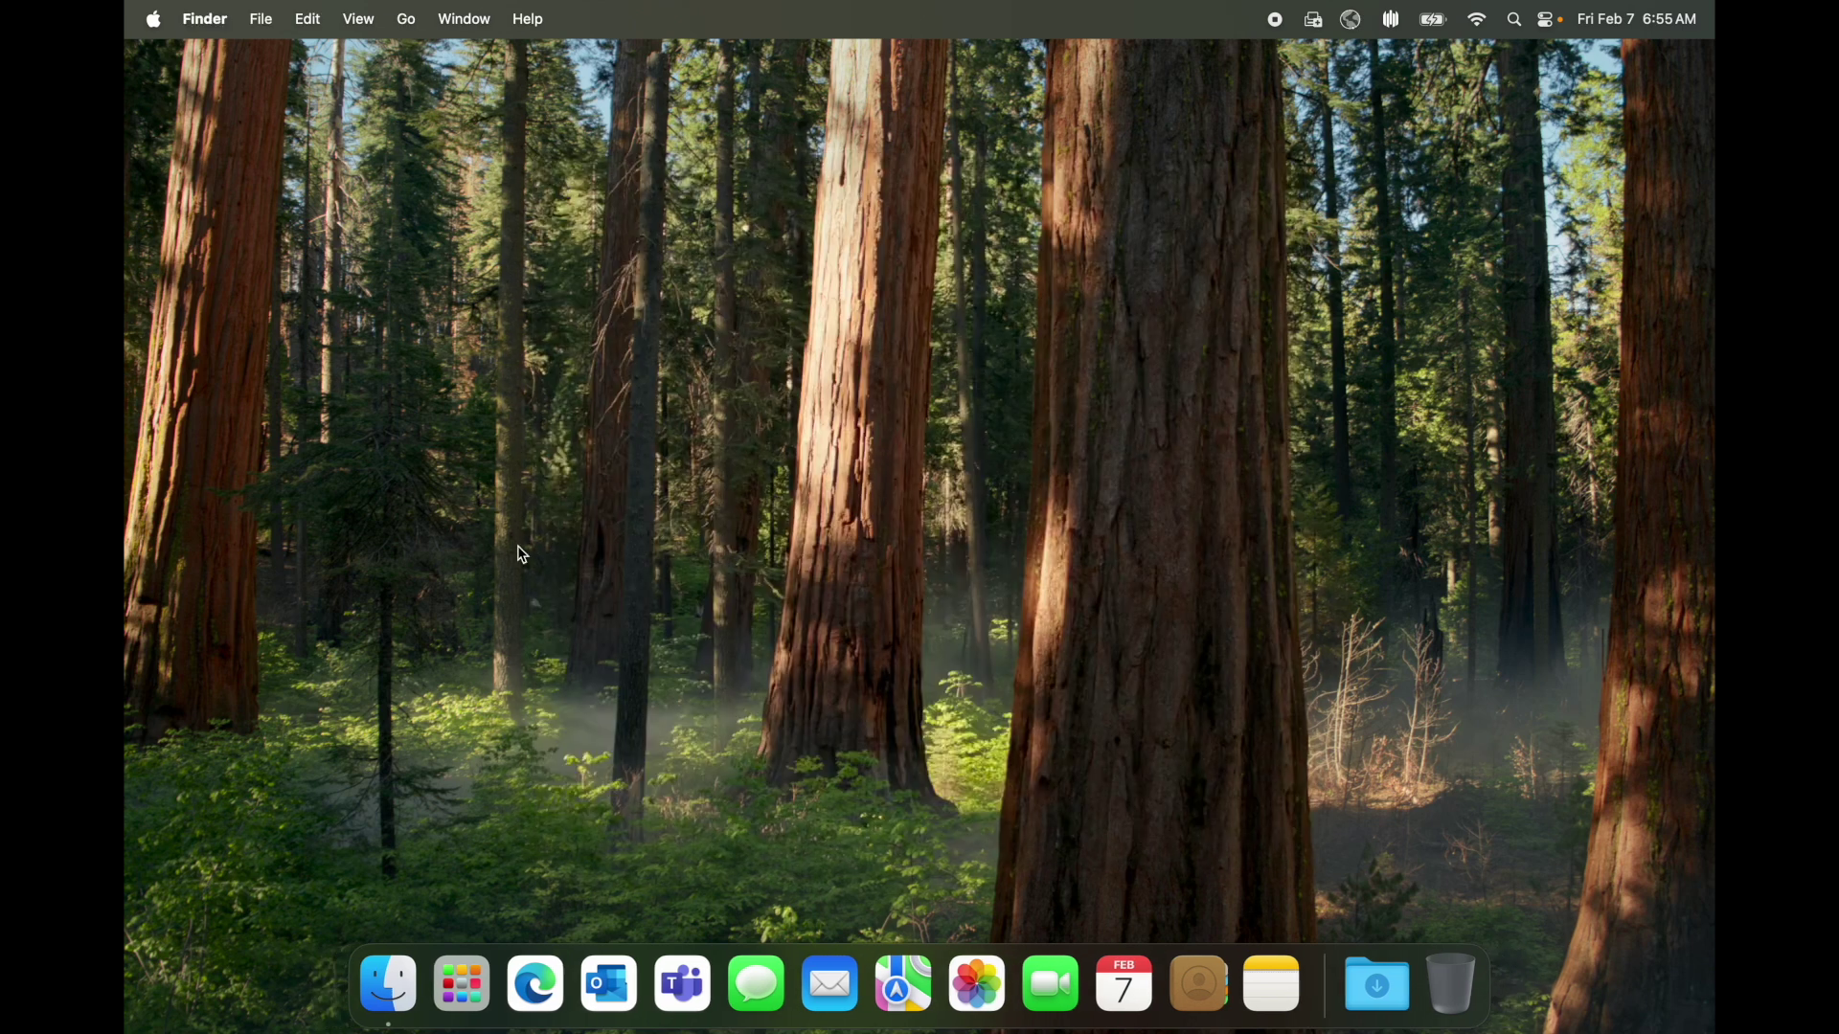
- Open the Documents folder in a Finder window and switch it to column view
click(399, 977)
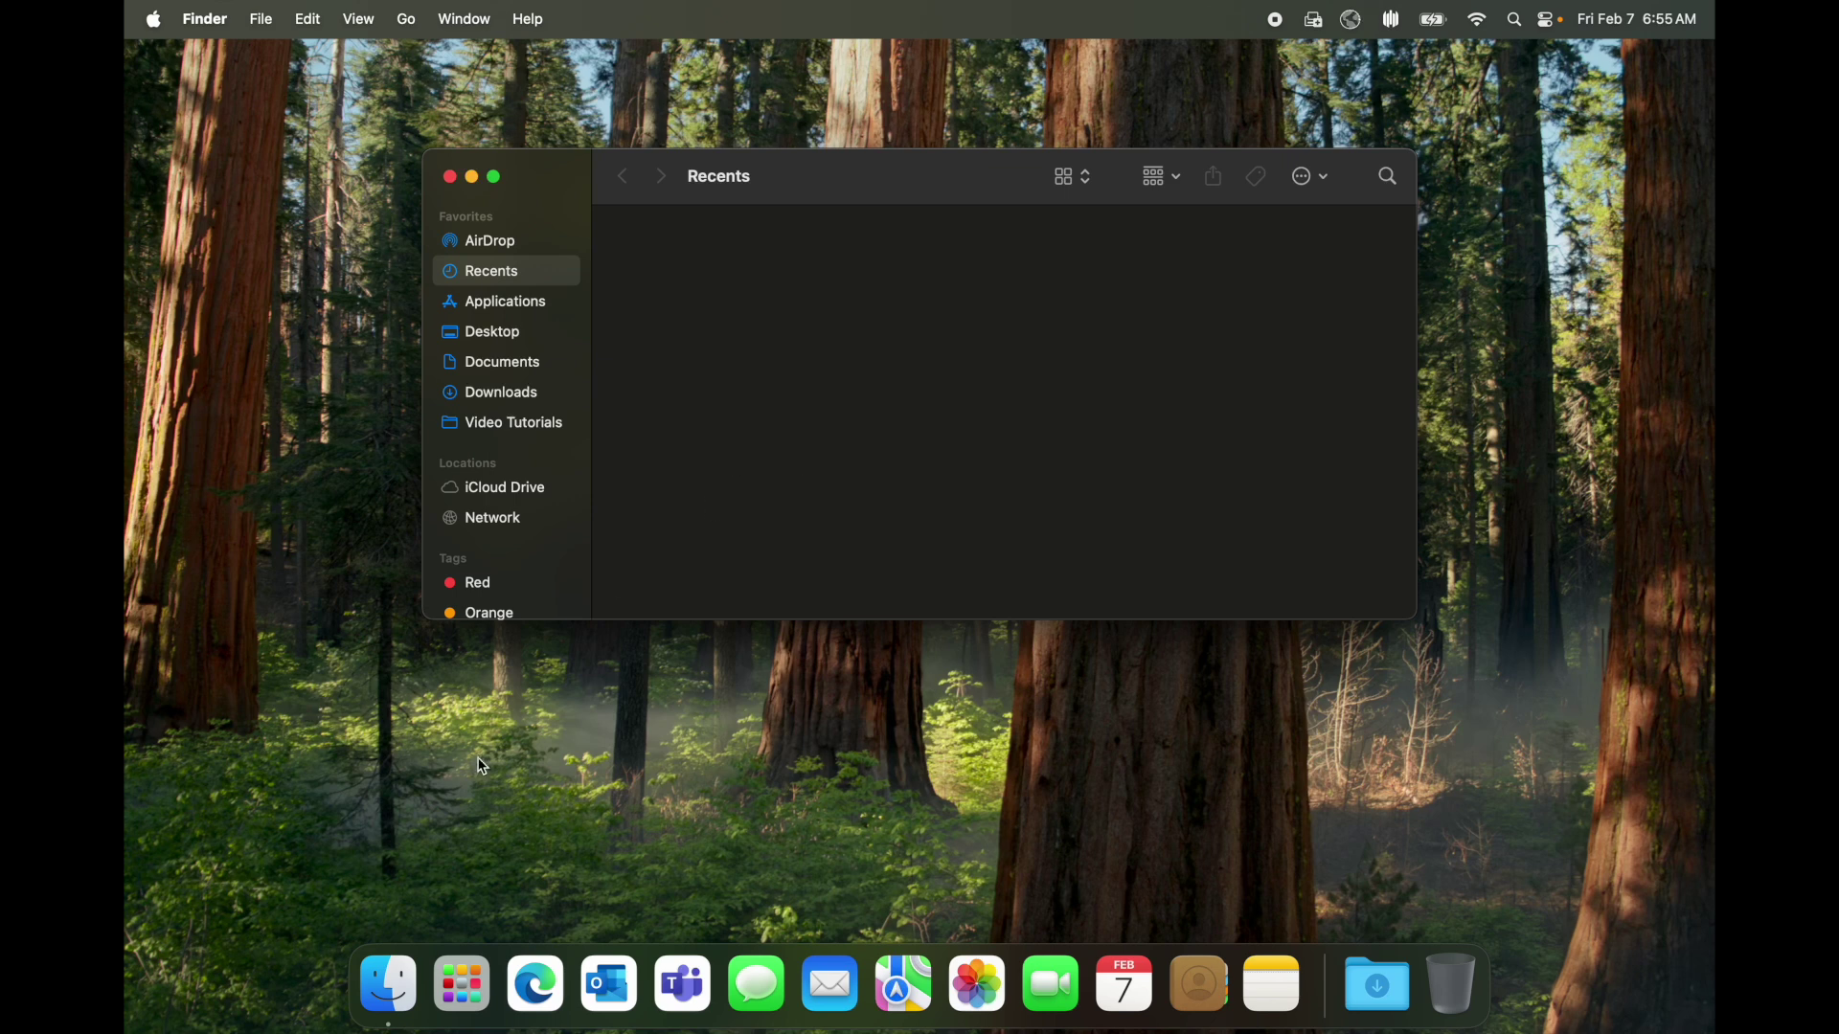
click(502, 365)
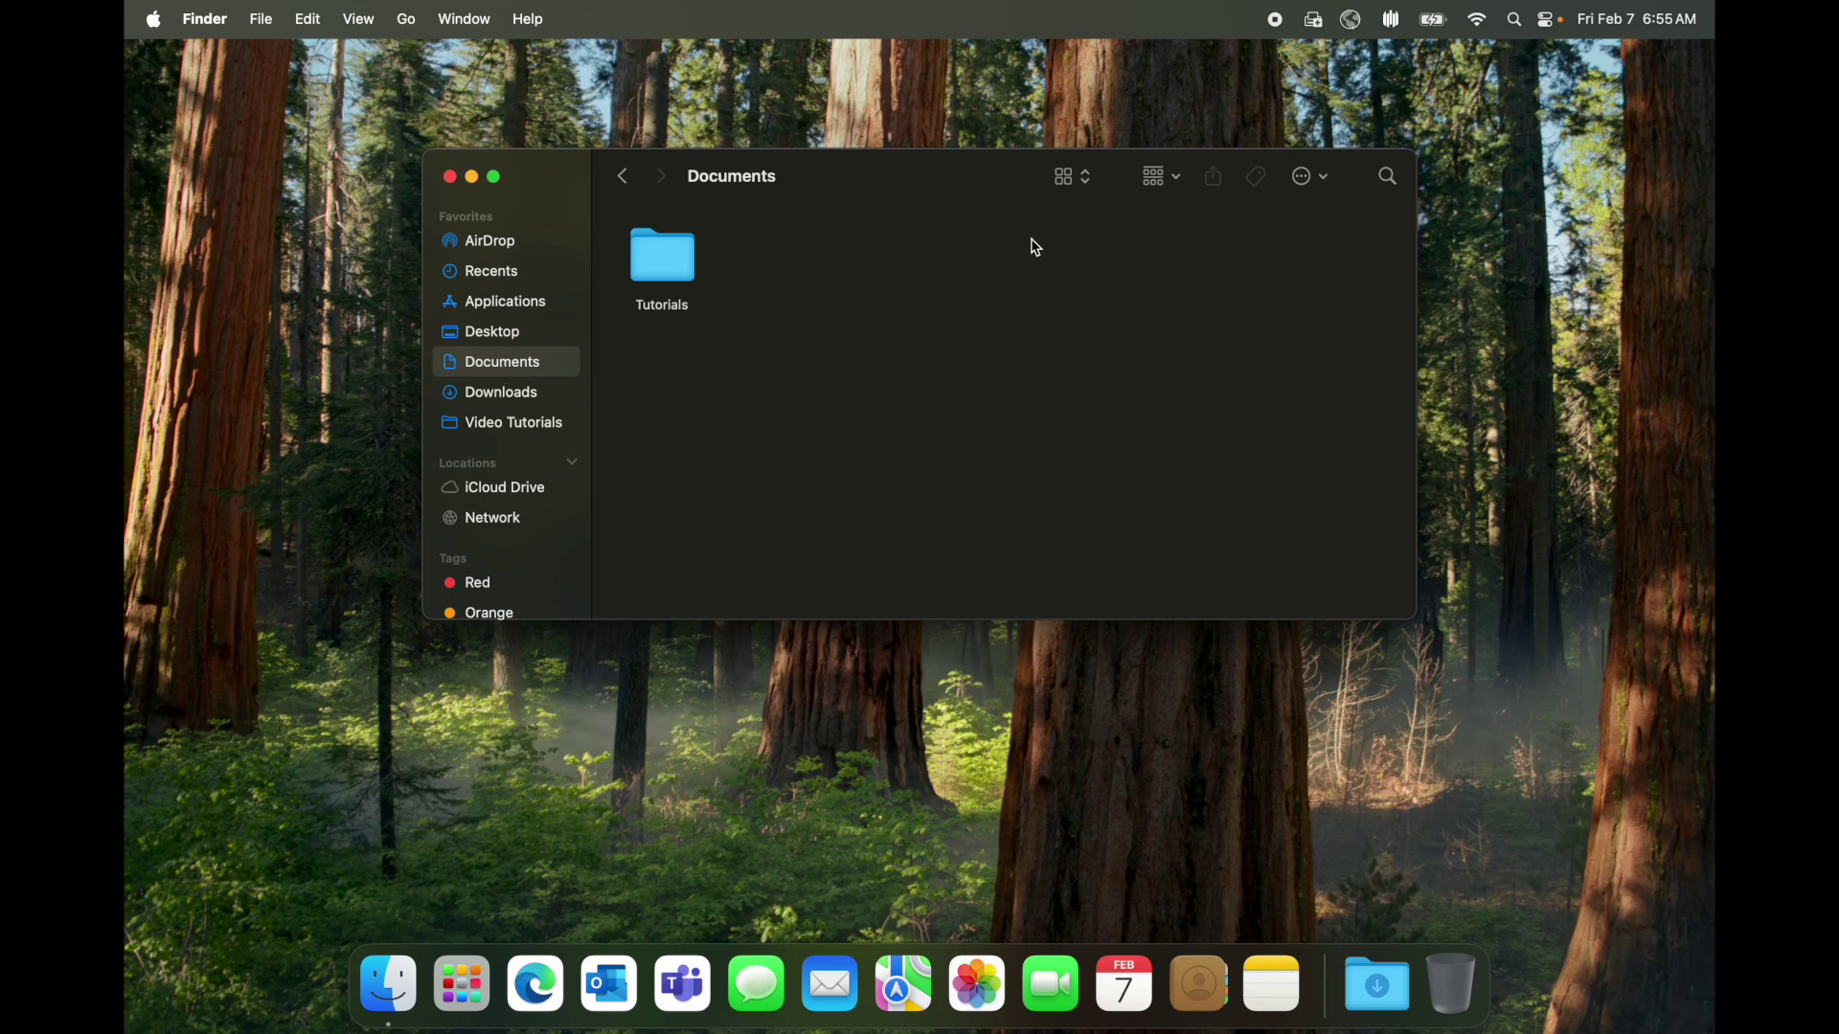
click(1086, 180)
click(1095, 235)
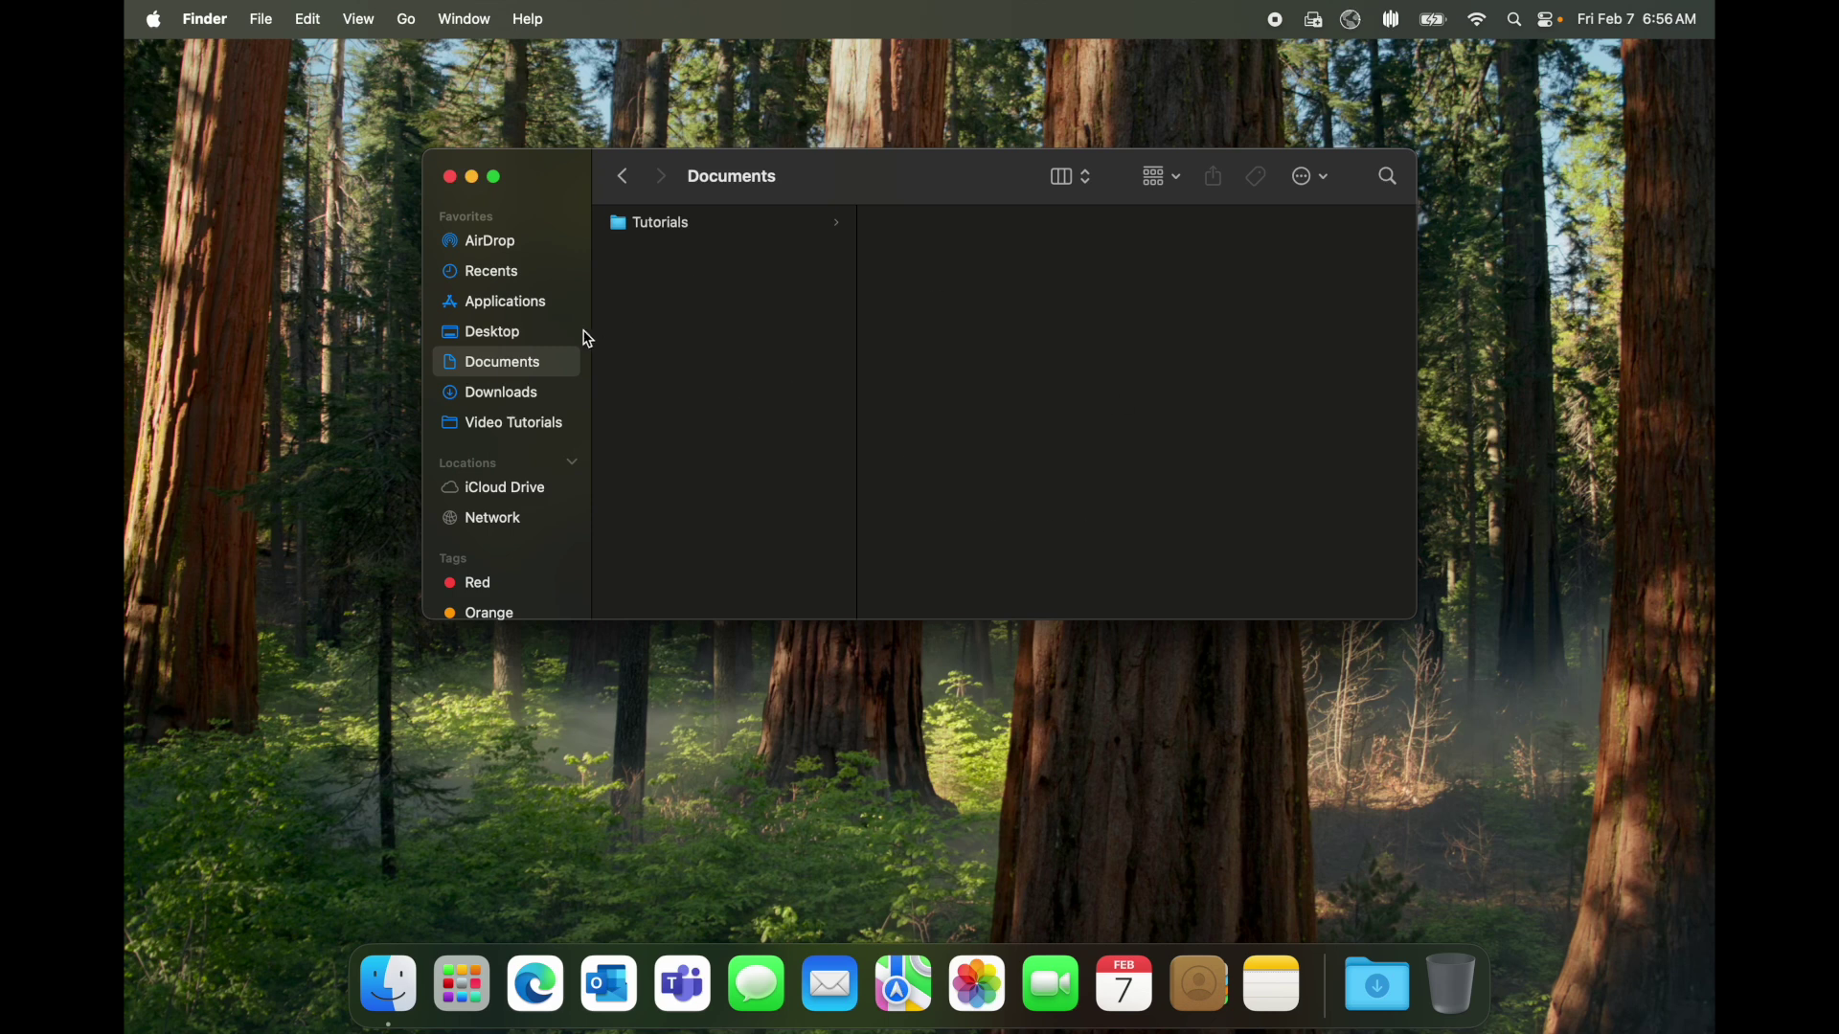
- In Finder's advanced settings, keep folders on top in windows sorted by name and on the desktop, and make searches cover the current folder
click(205, 20)
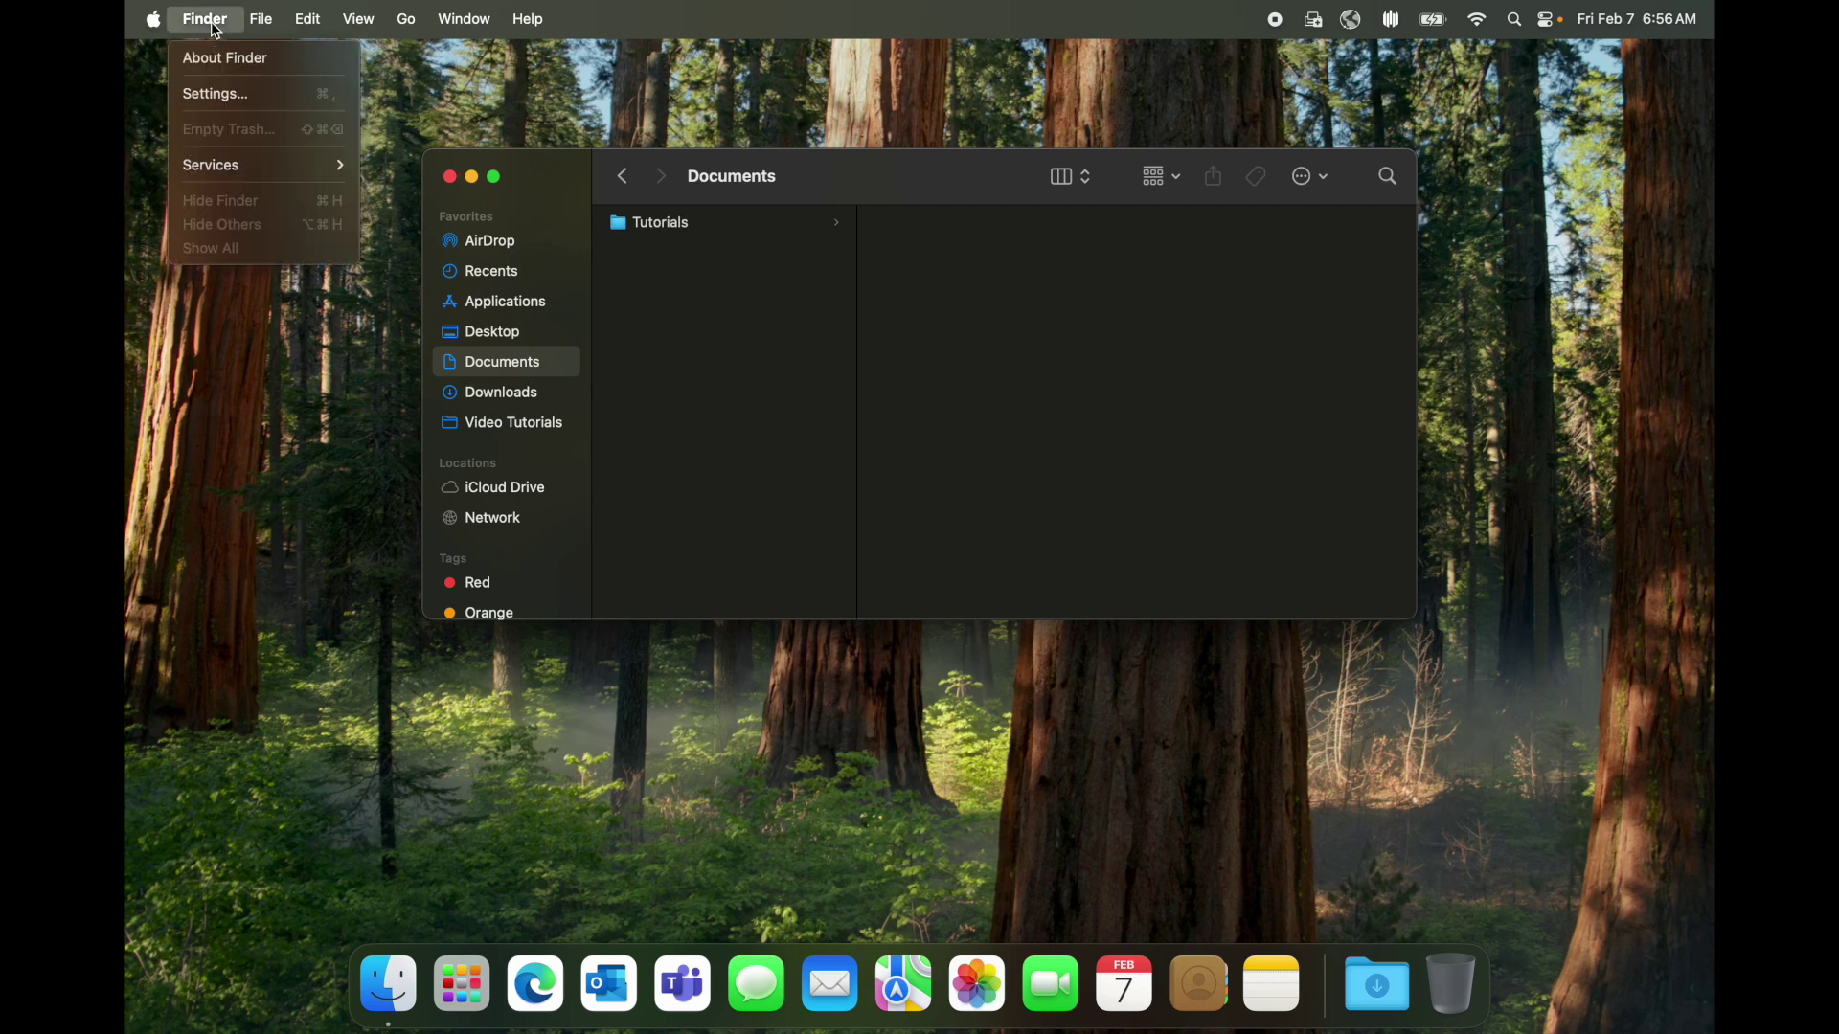
click(209, 100)
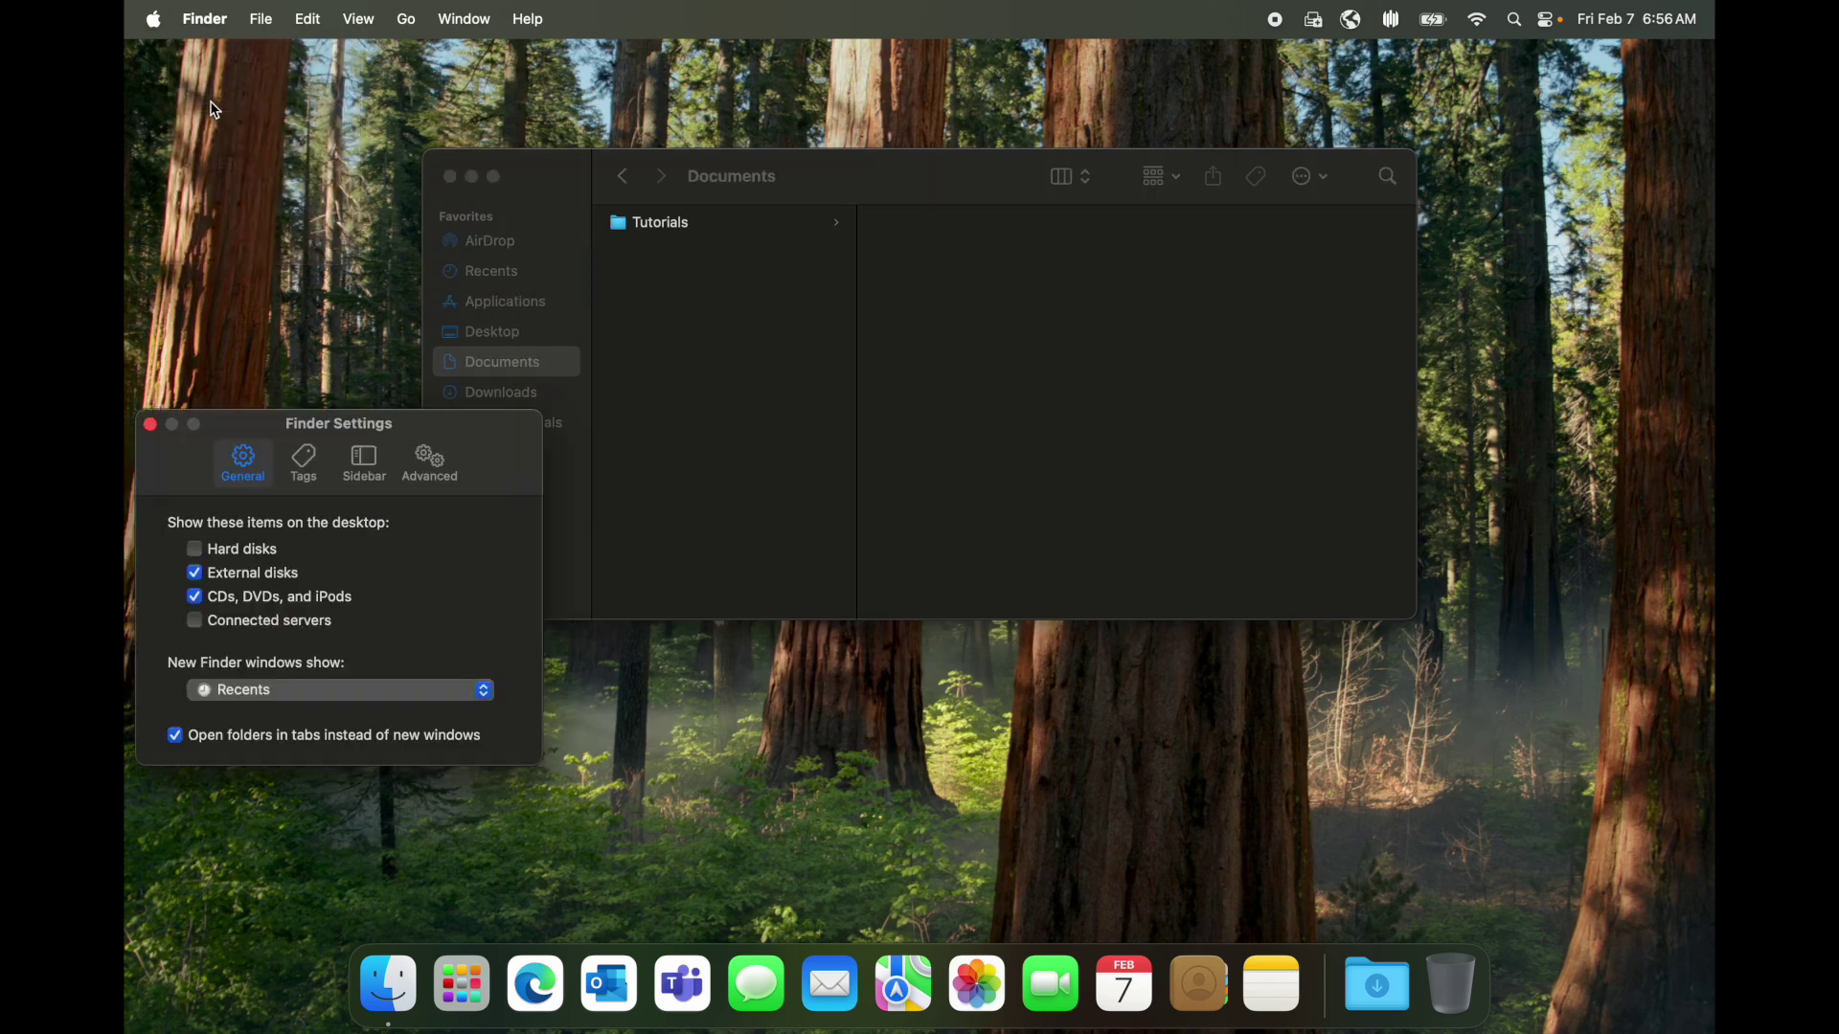
click(434, 467)
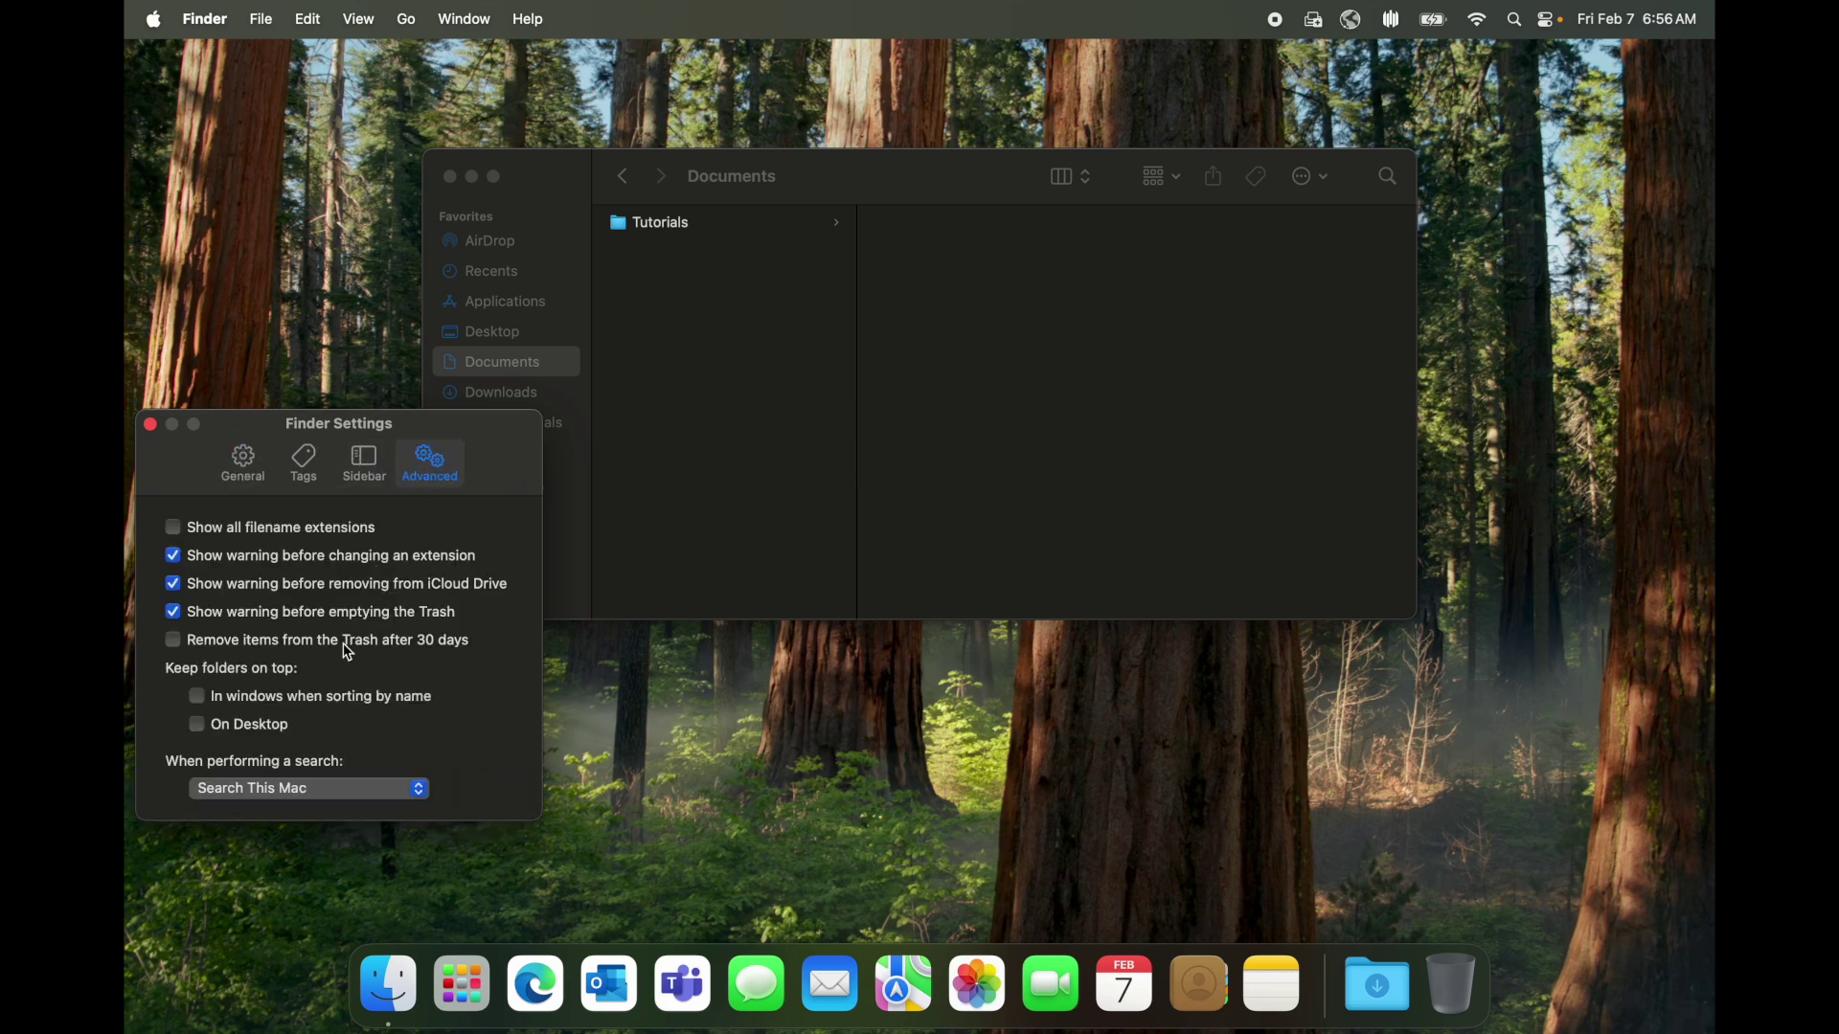
click(199, 698)
click(198, 728)
click(419, 791)
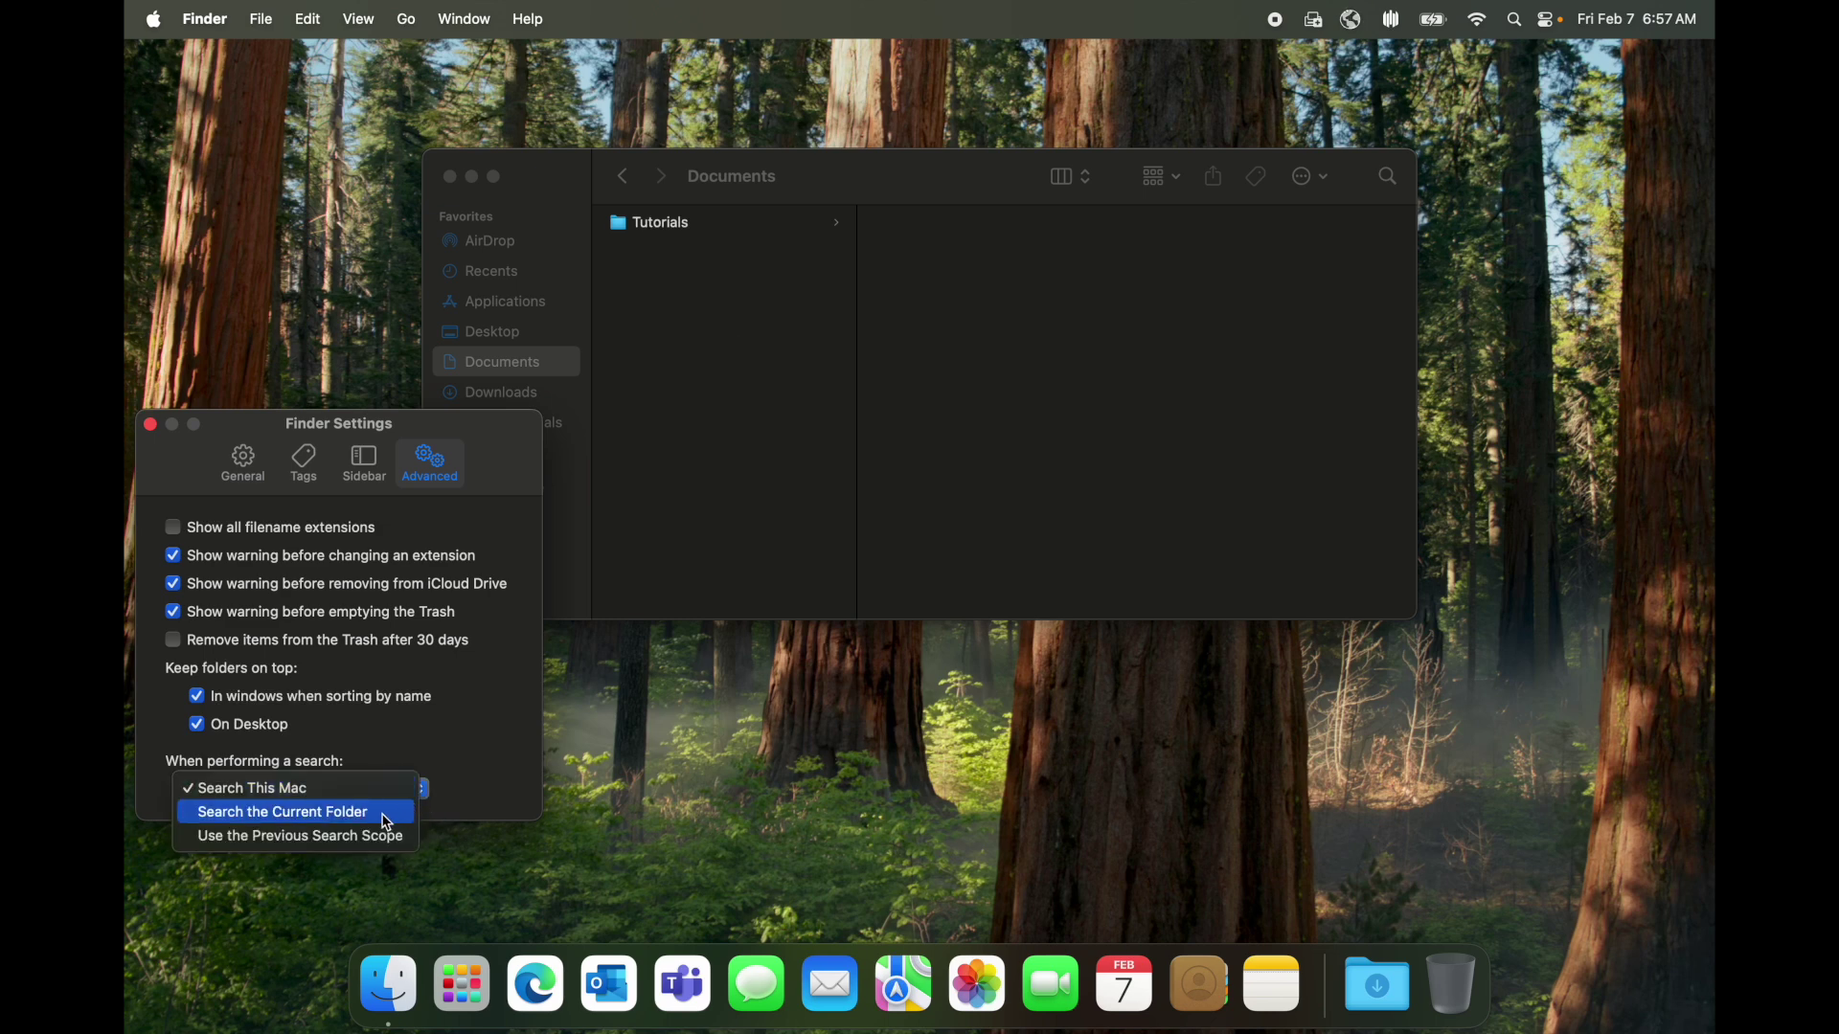
click(388, 825)
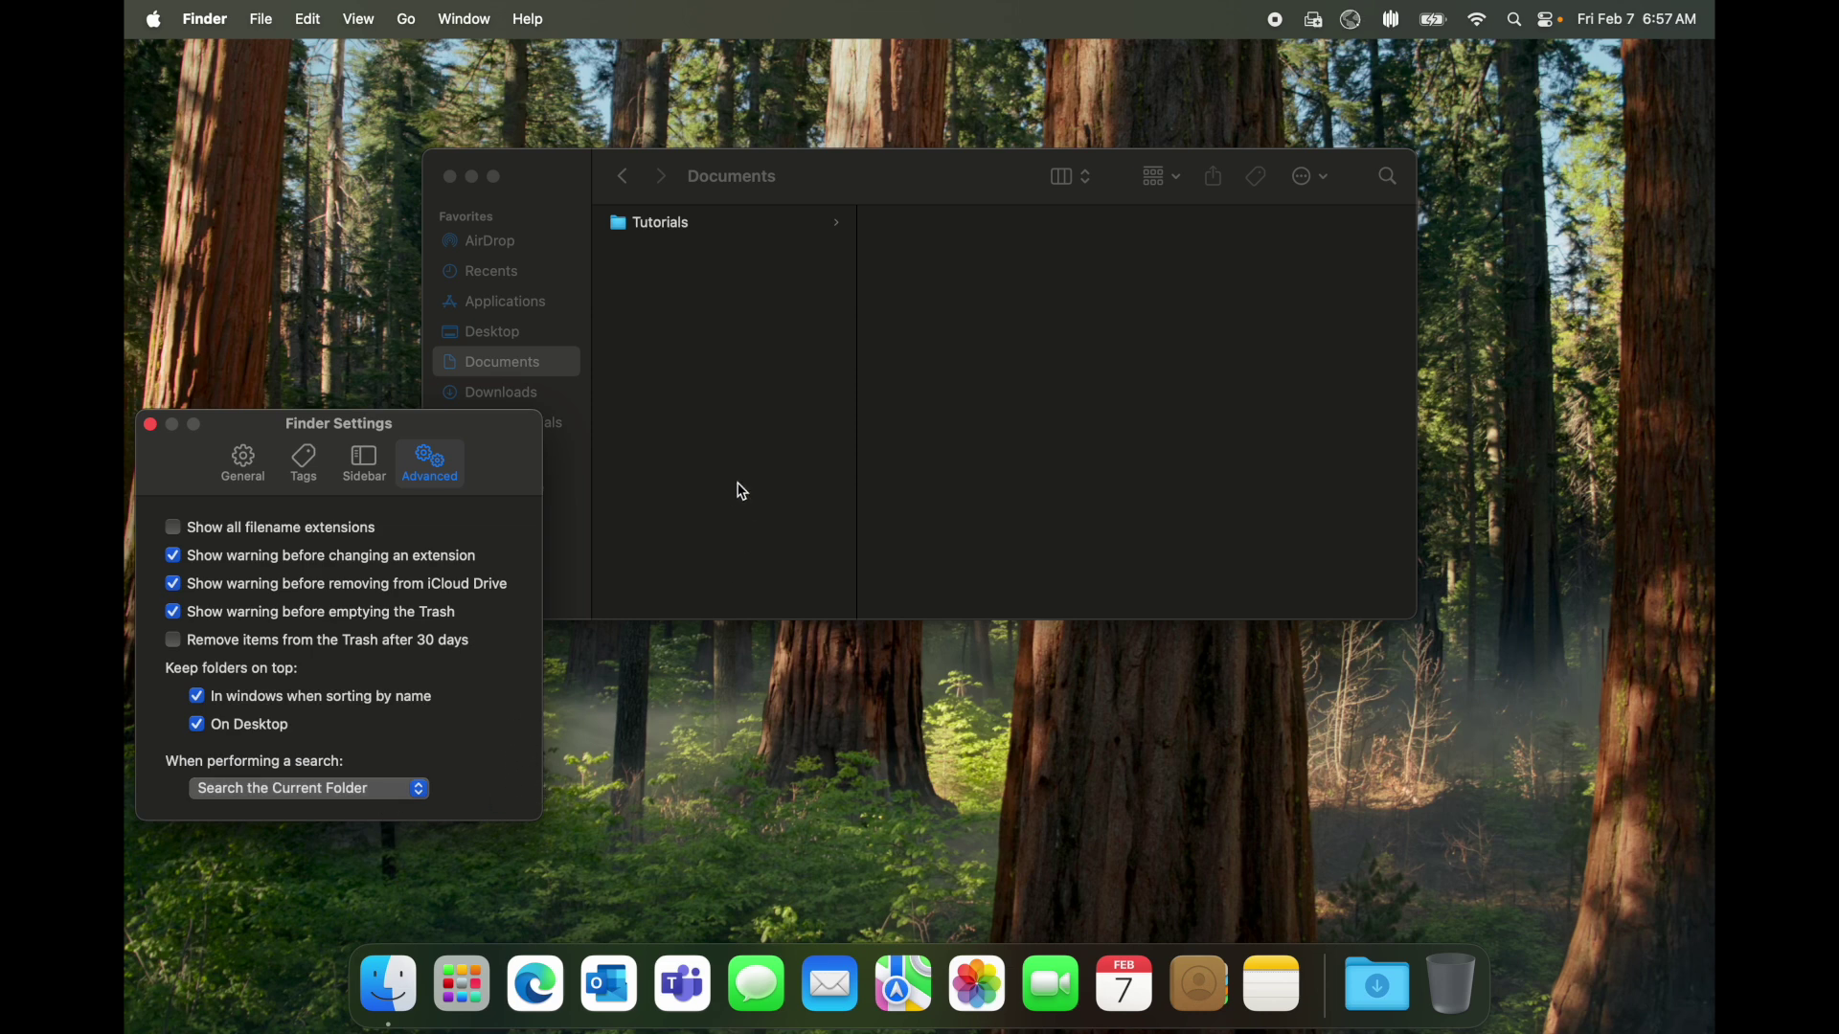
- Search the Tutorials folder inside Documents for "word"
click(673, 226)
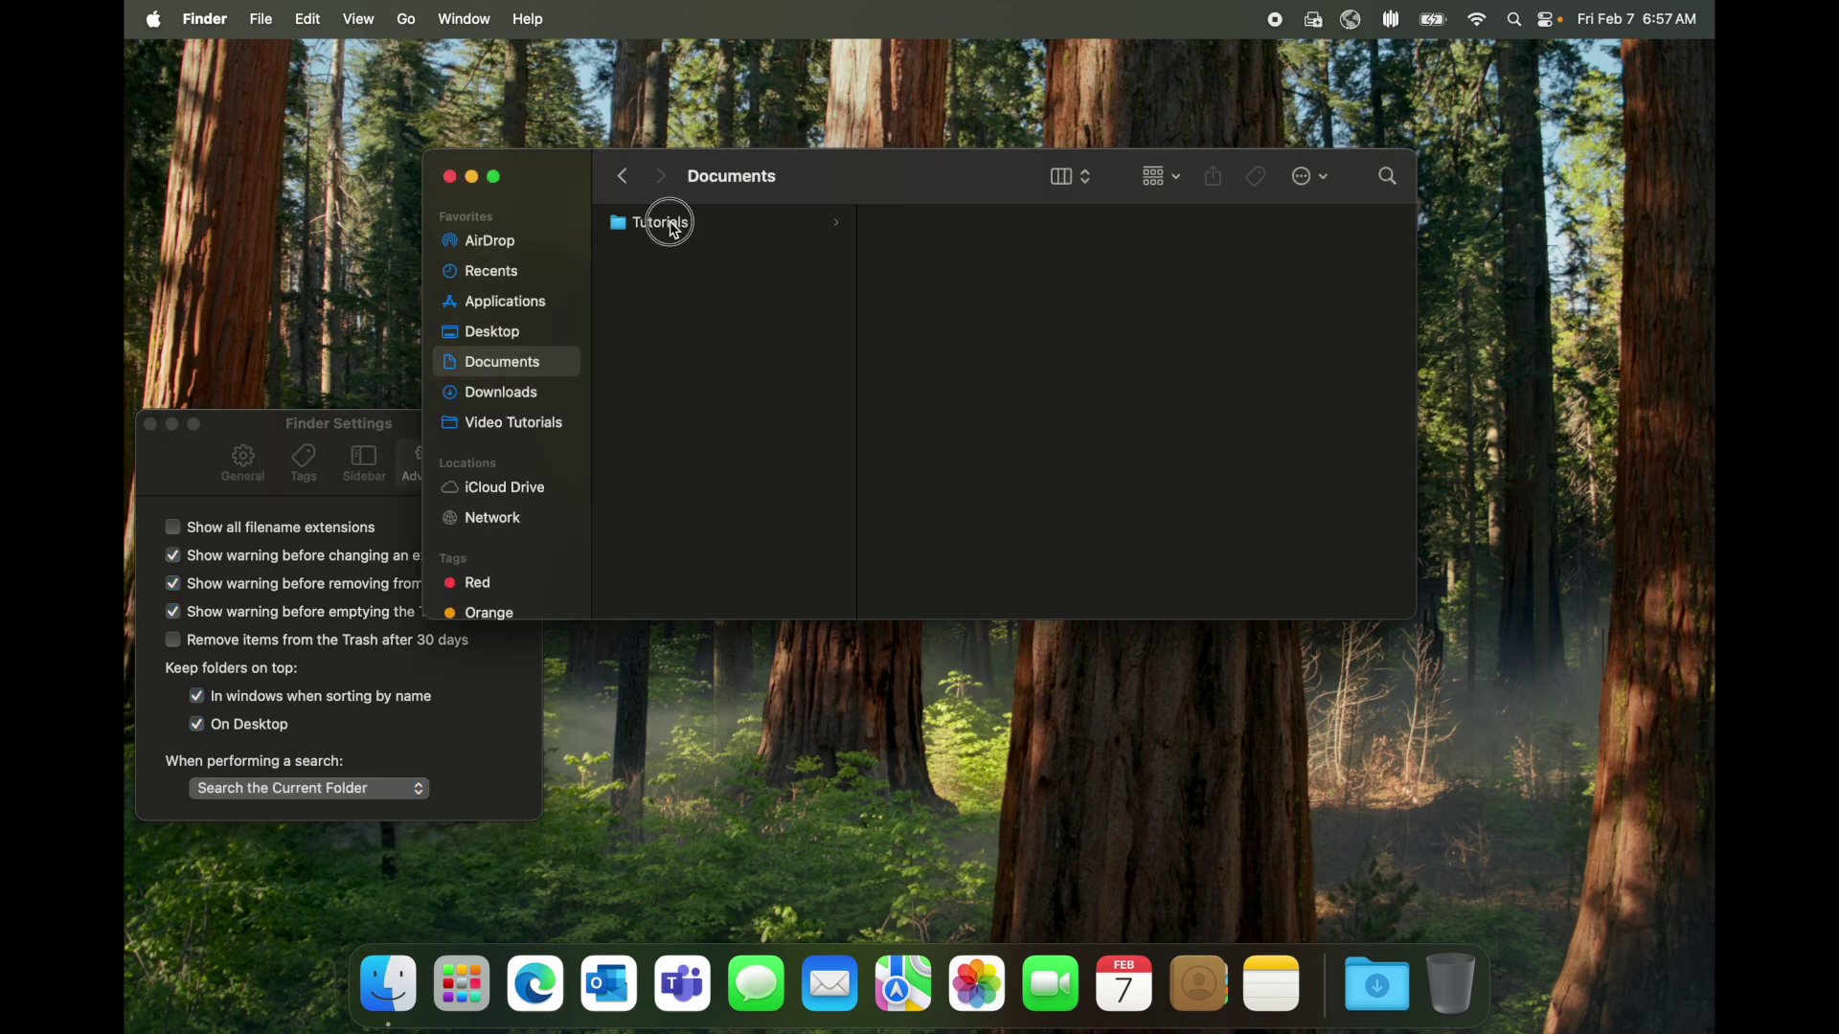
click(1393, 178)
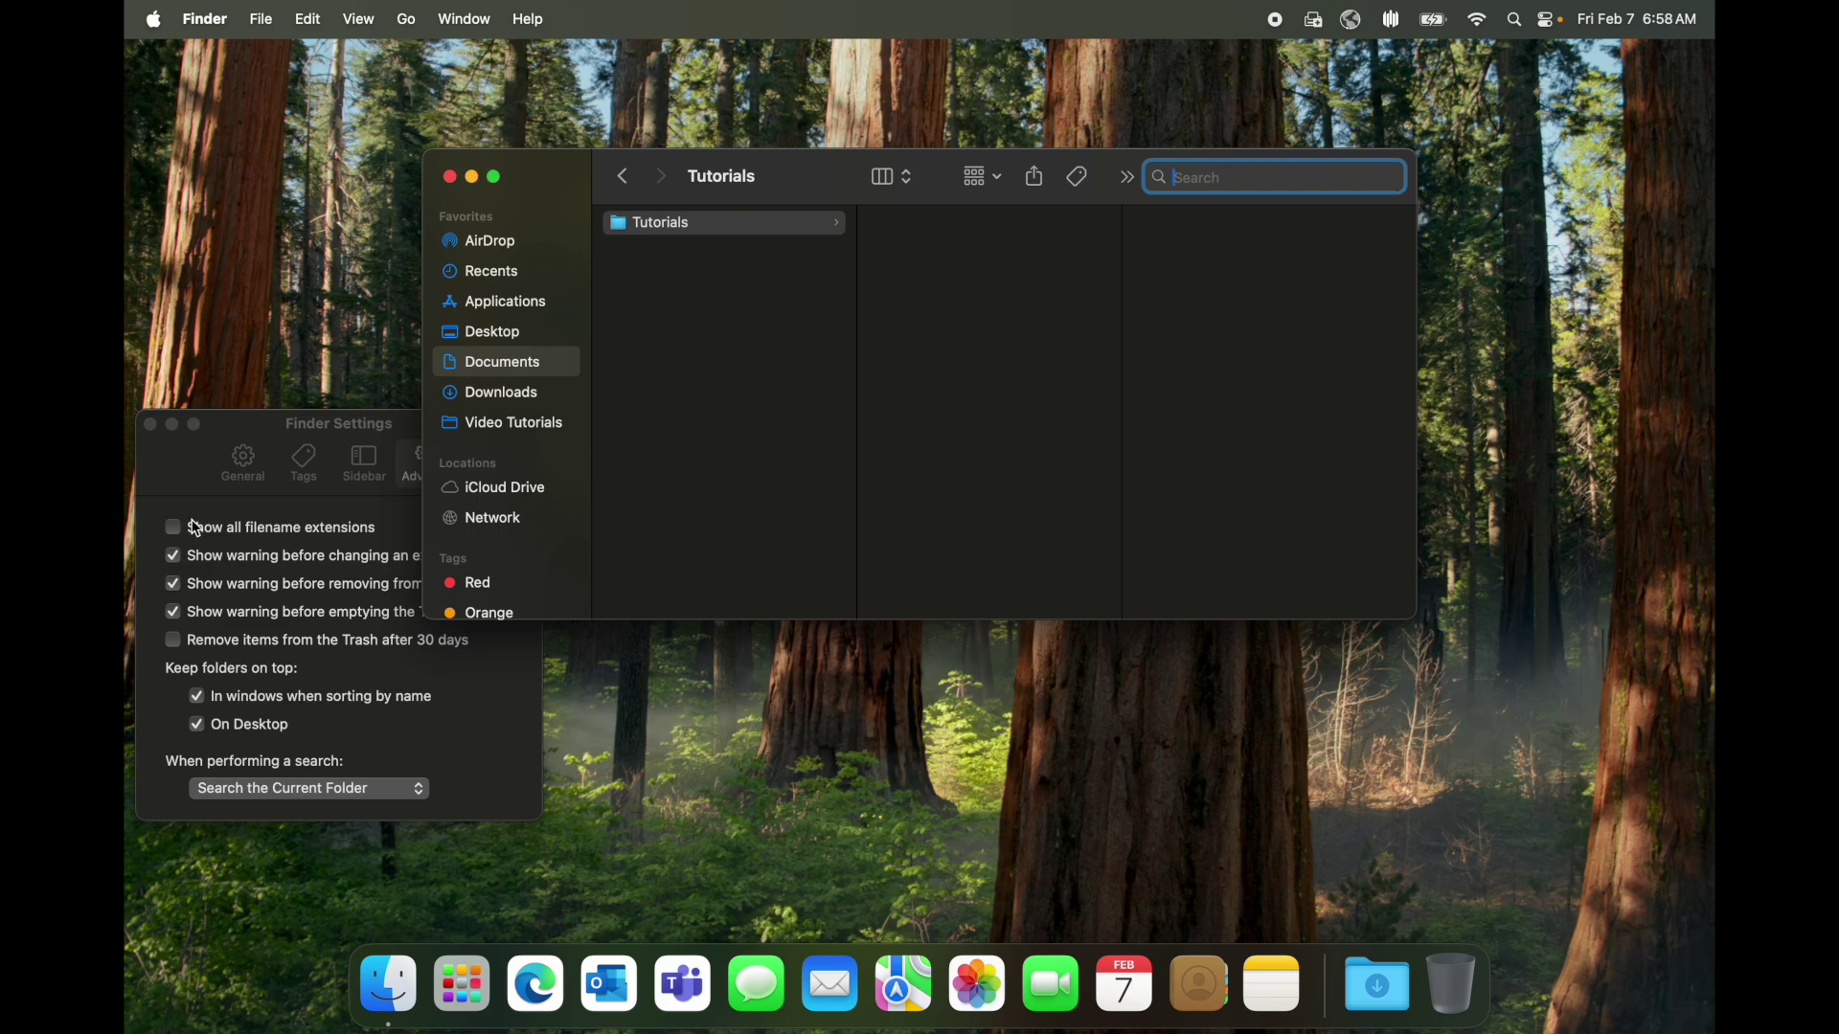
click(269, 431)
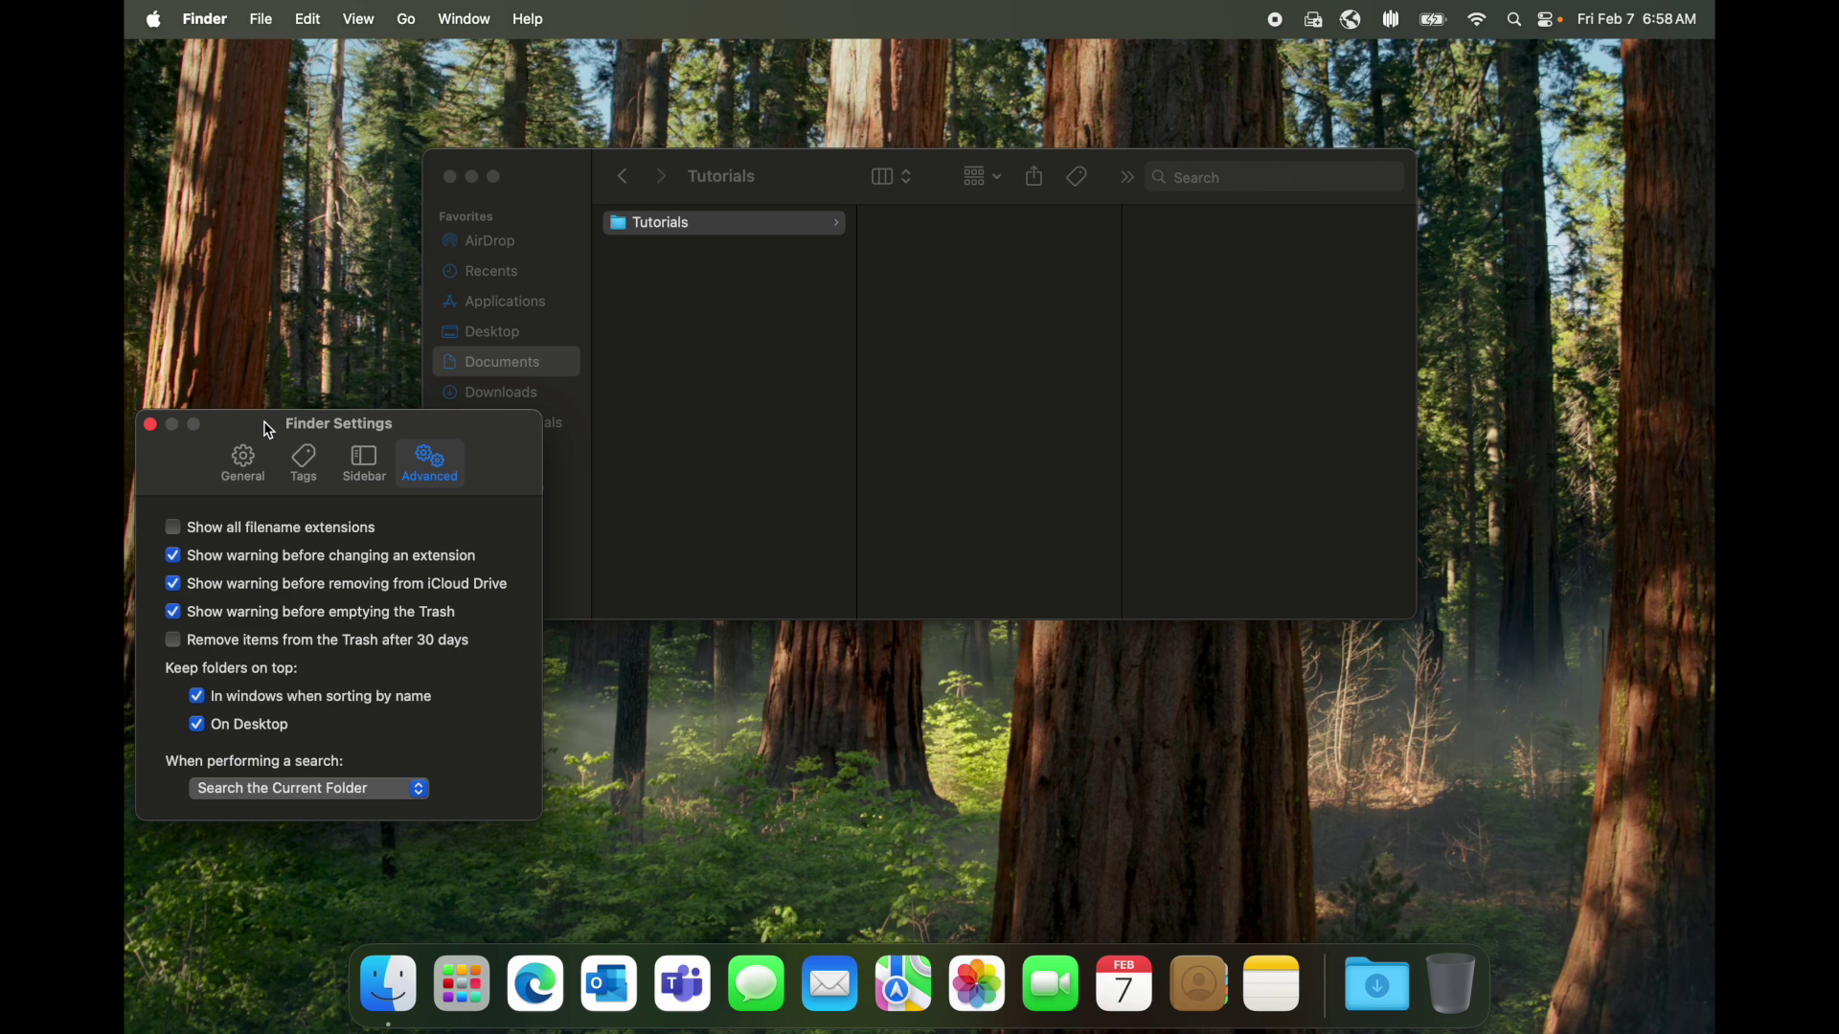
click(1217, 309)
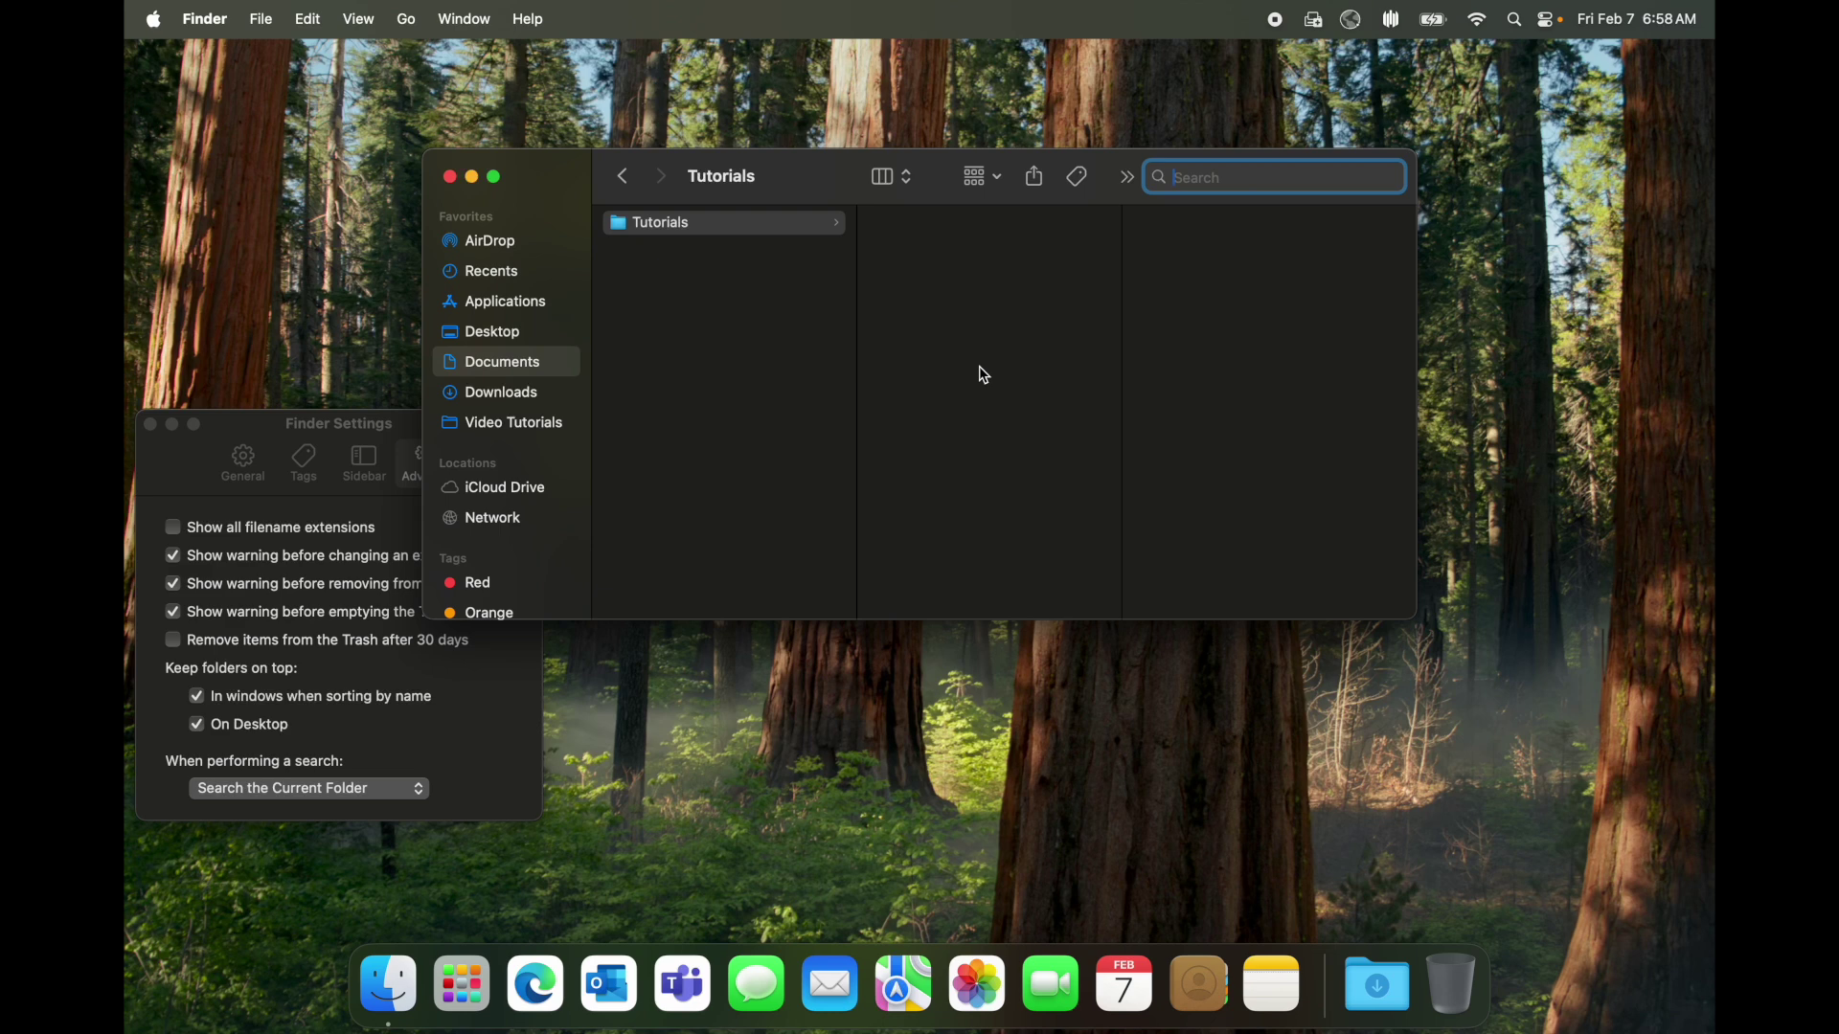
text(wo)
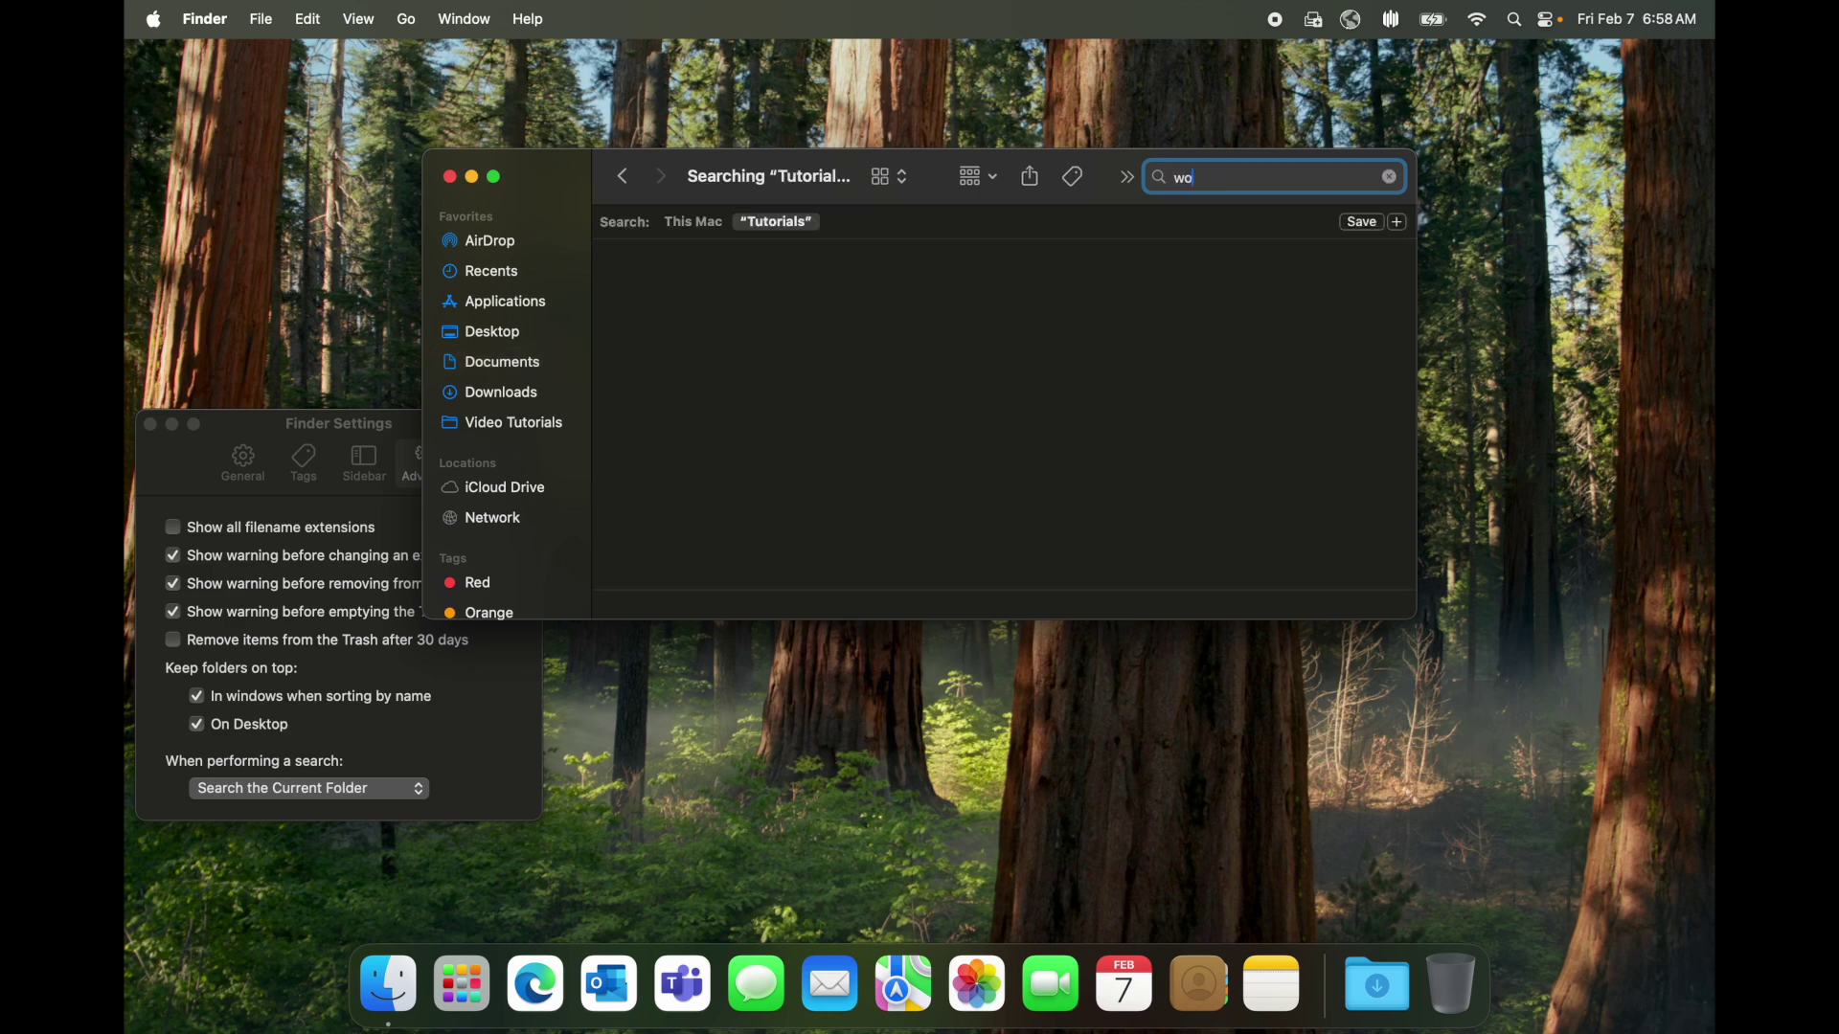
text(rd)
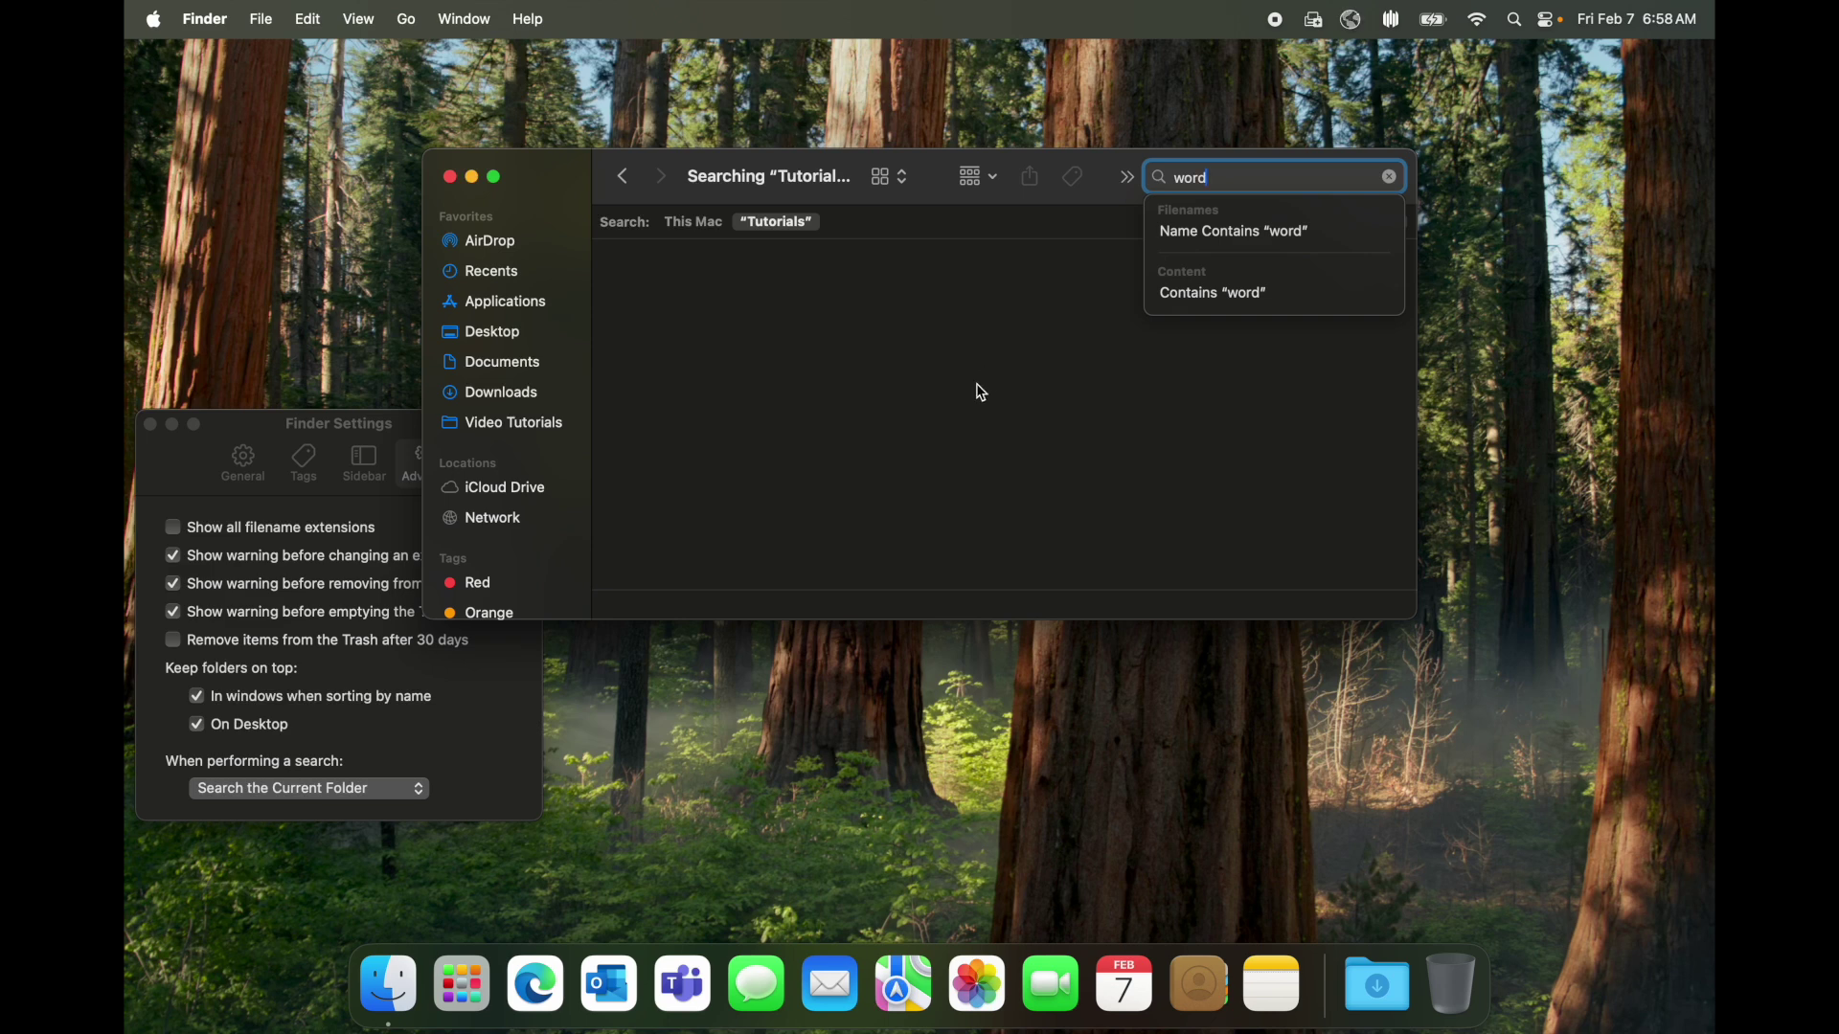
- Compare the "word" search across This Mac and the Tutorials folder, finish on This Mac, and clear the search
click(702, 231)
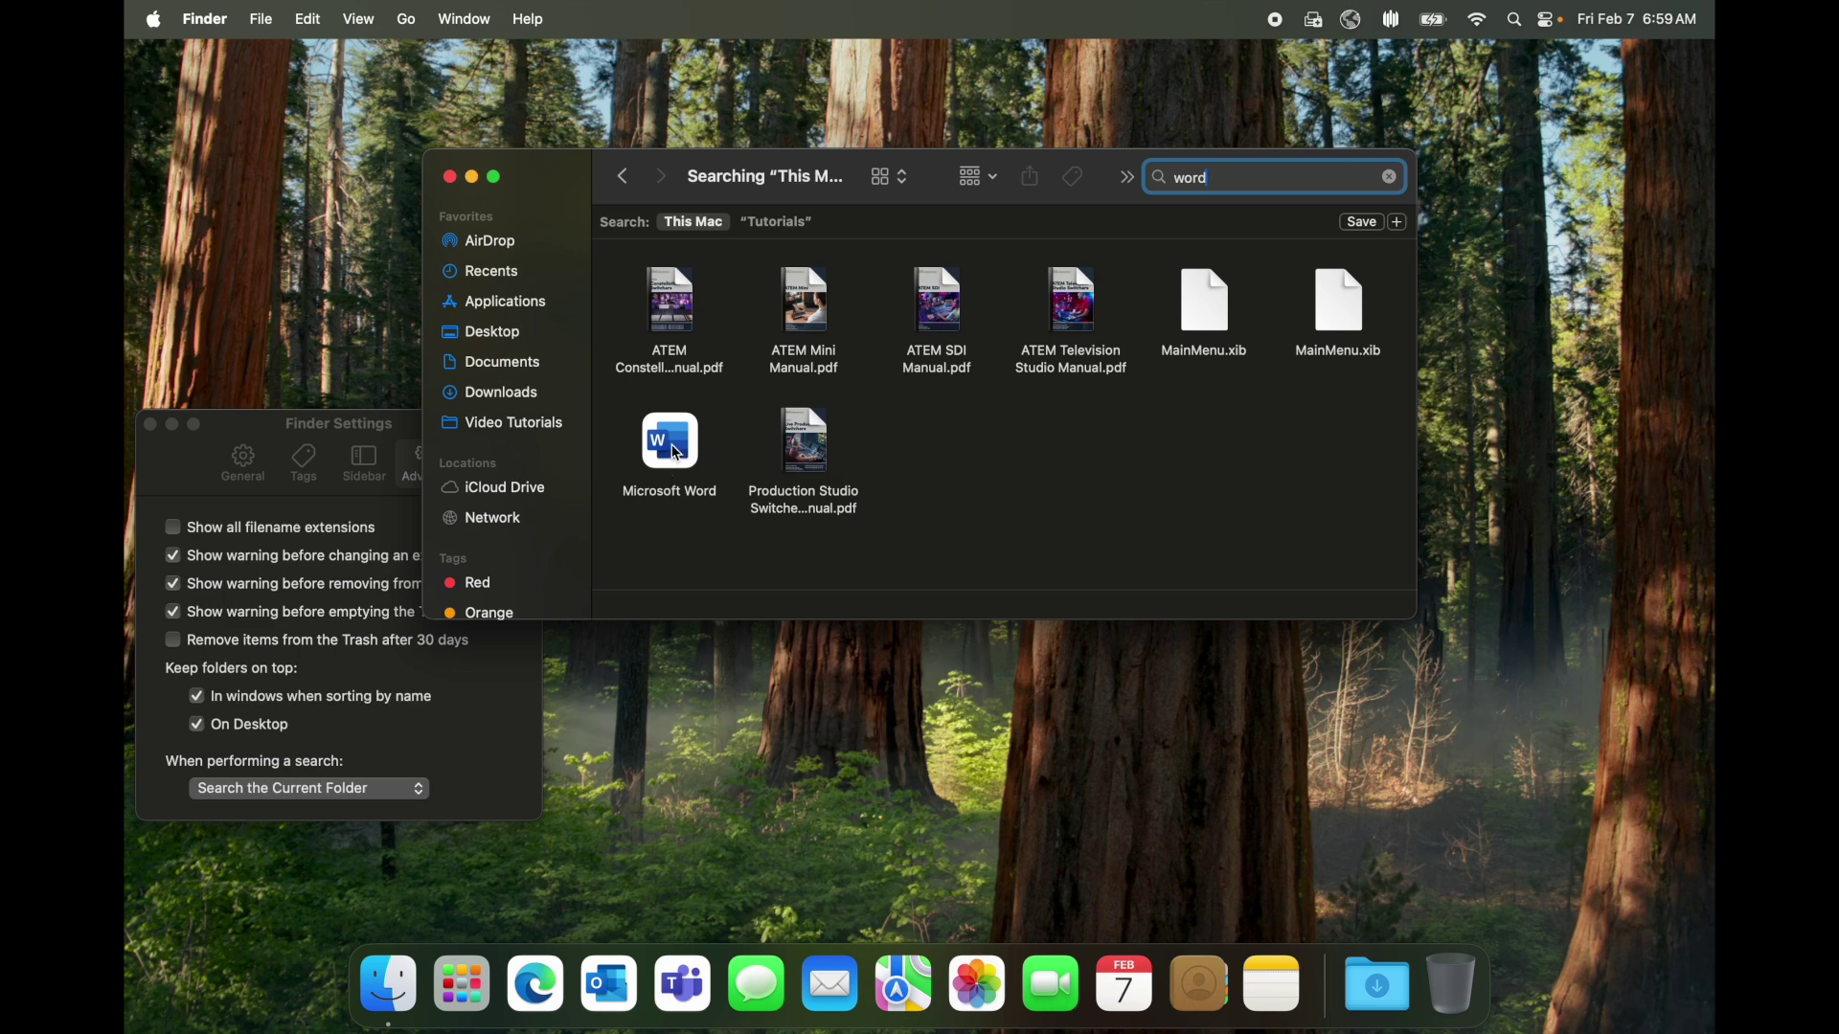
click(789, 228)
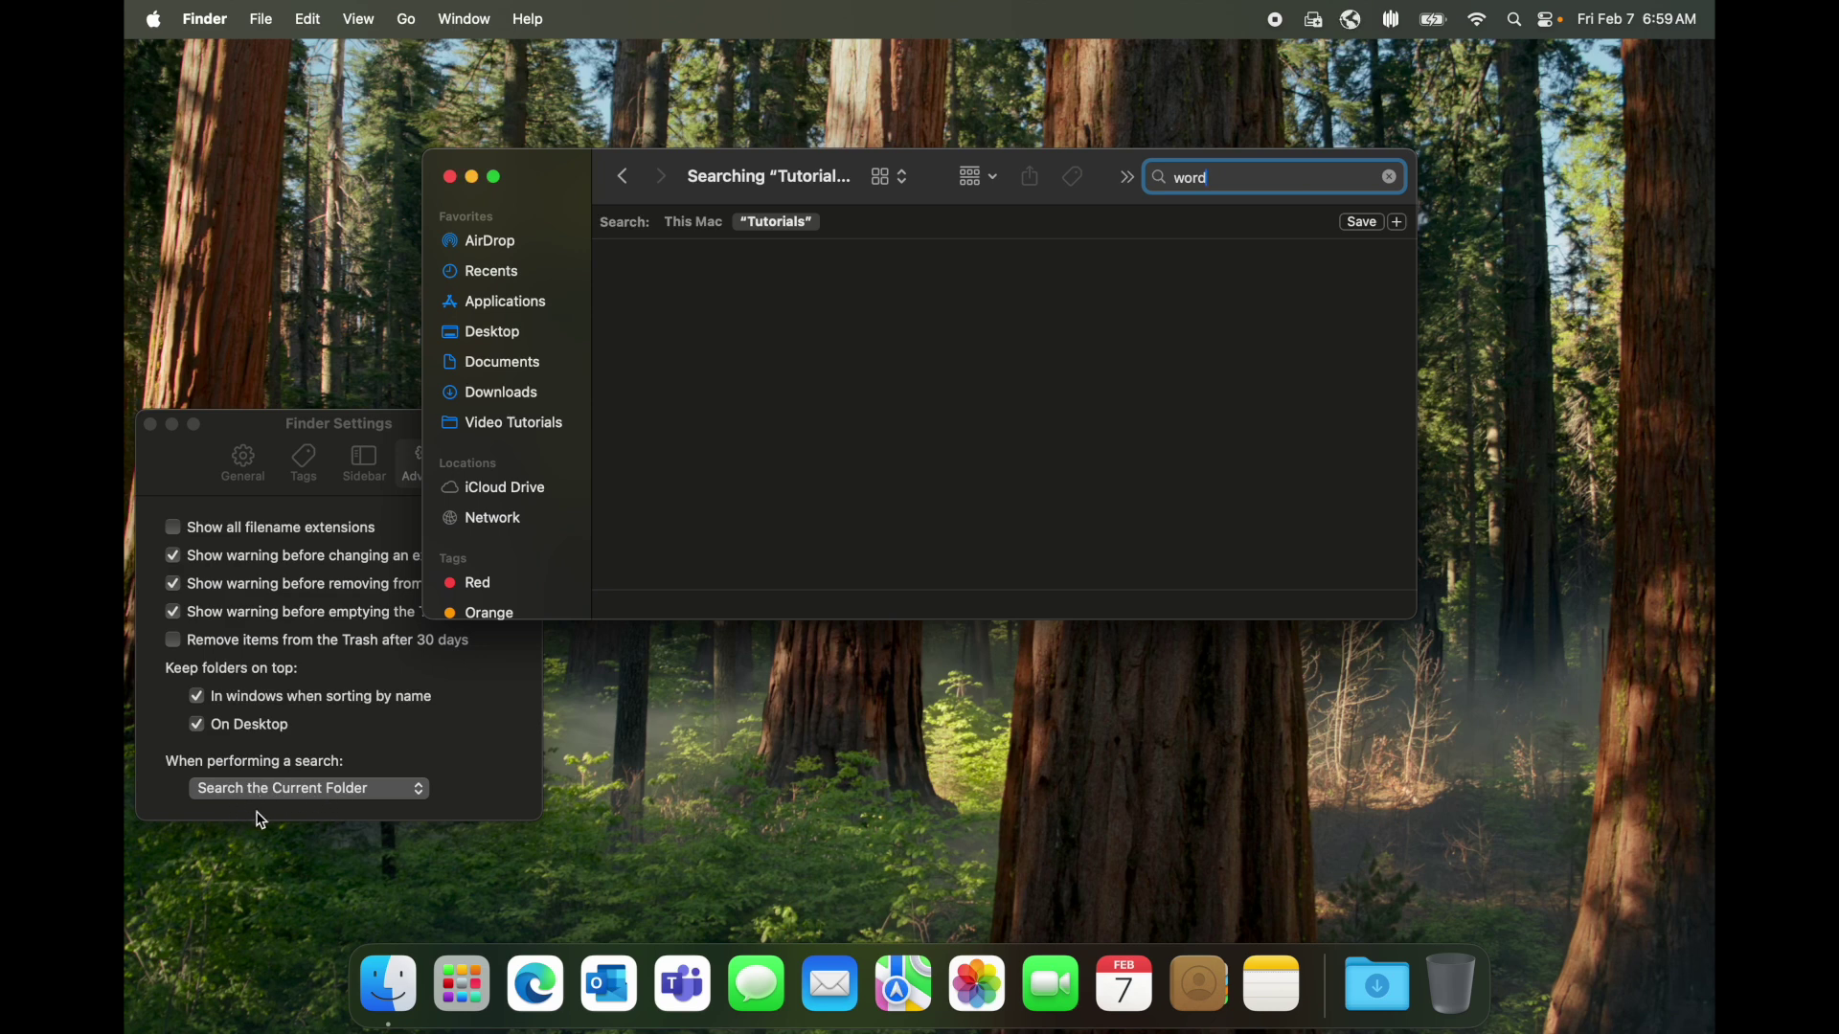
click(709, 231)
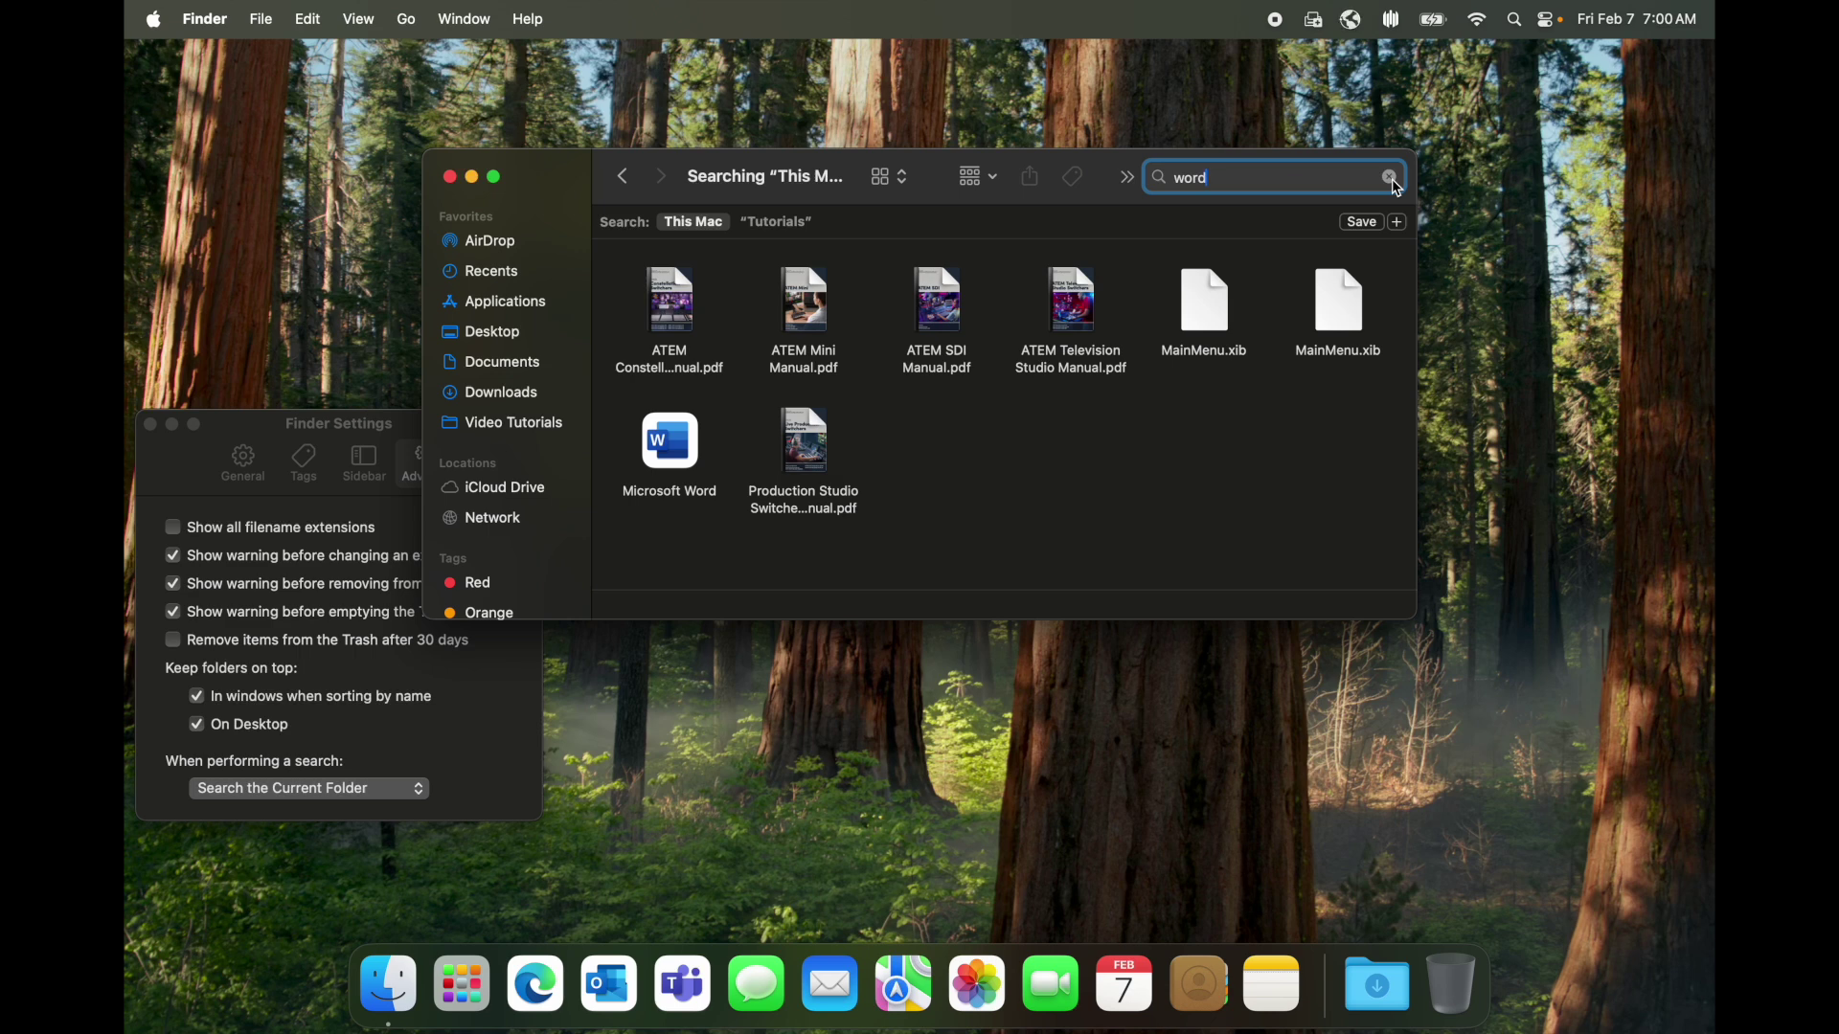
click(1394, 182)
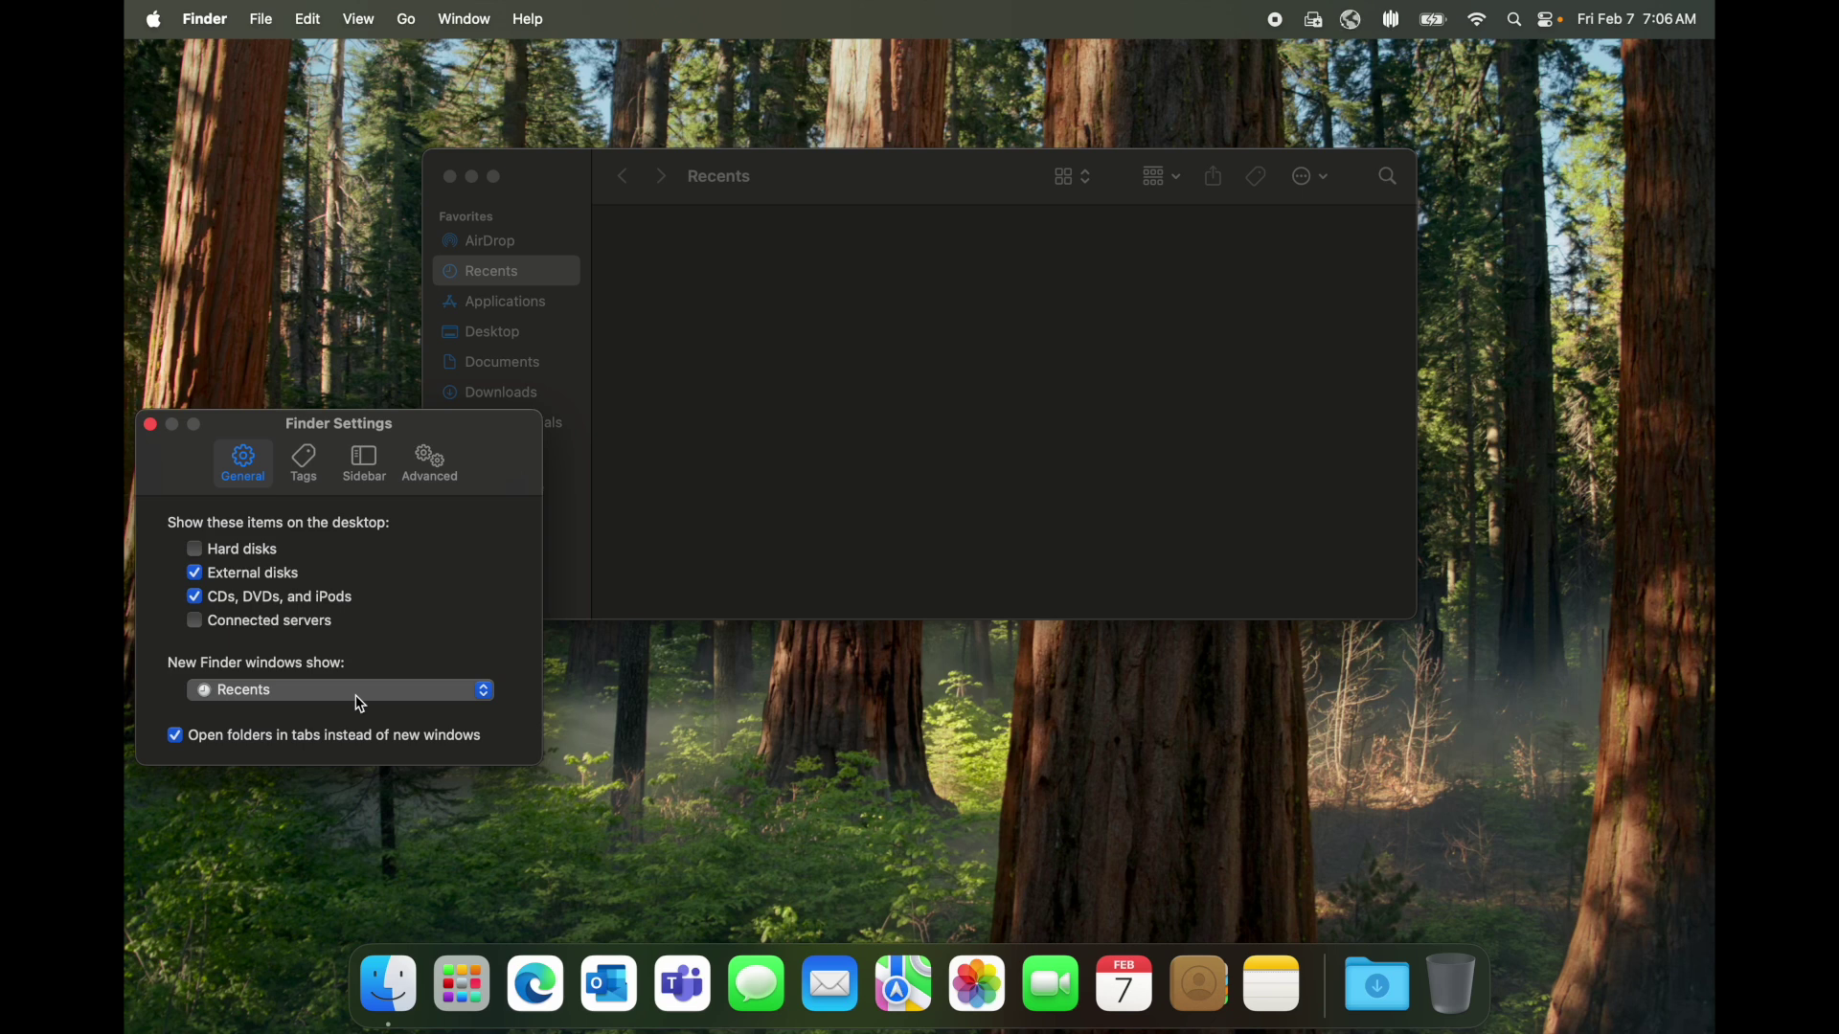
- Set new Finder windows to show Documents, close the settings and the Recents window, and open a new Finder window
click(300, 706)
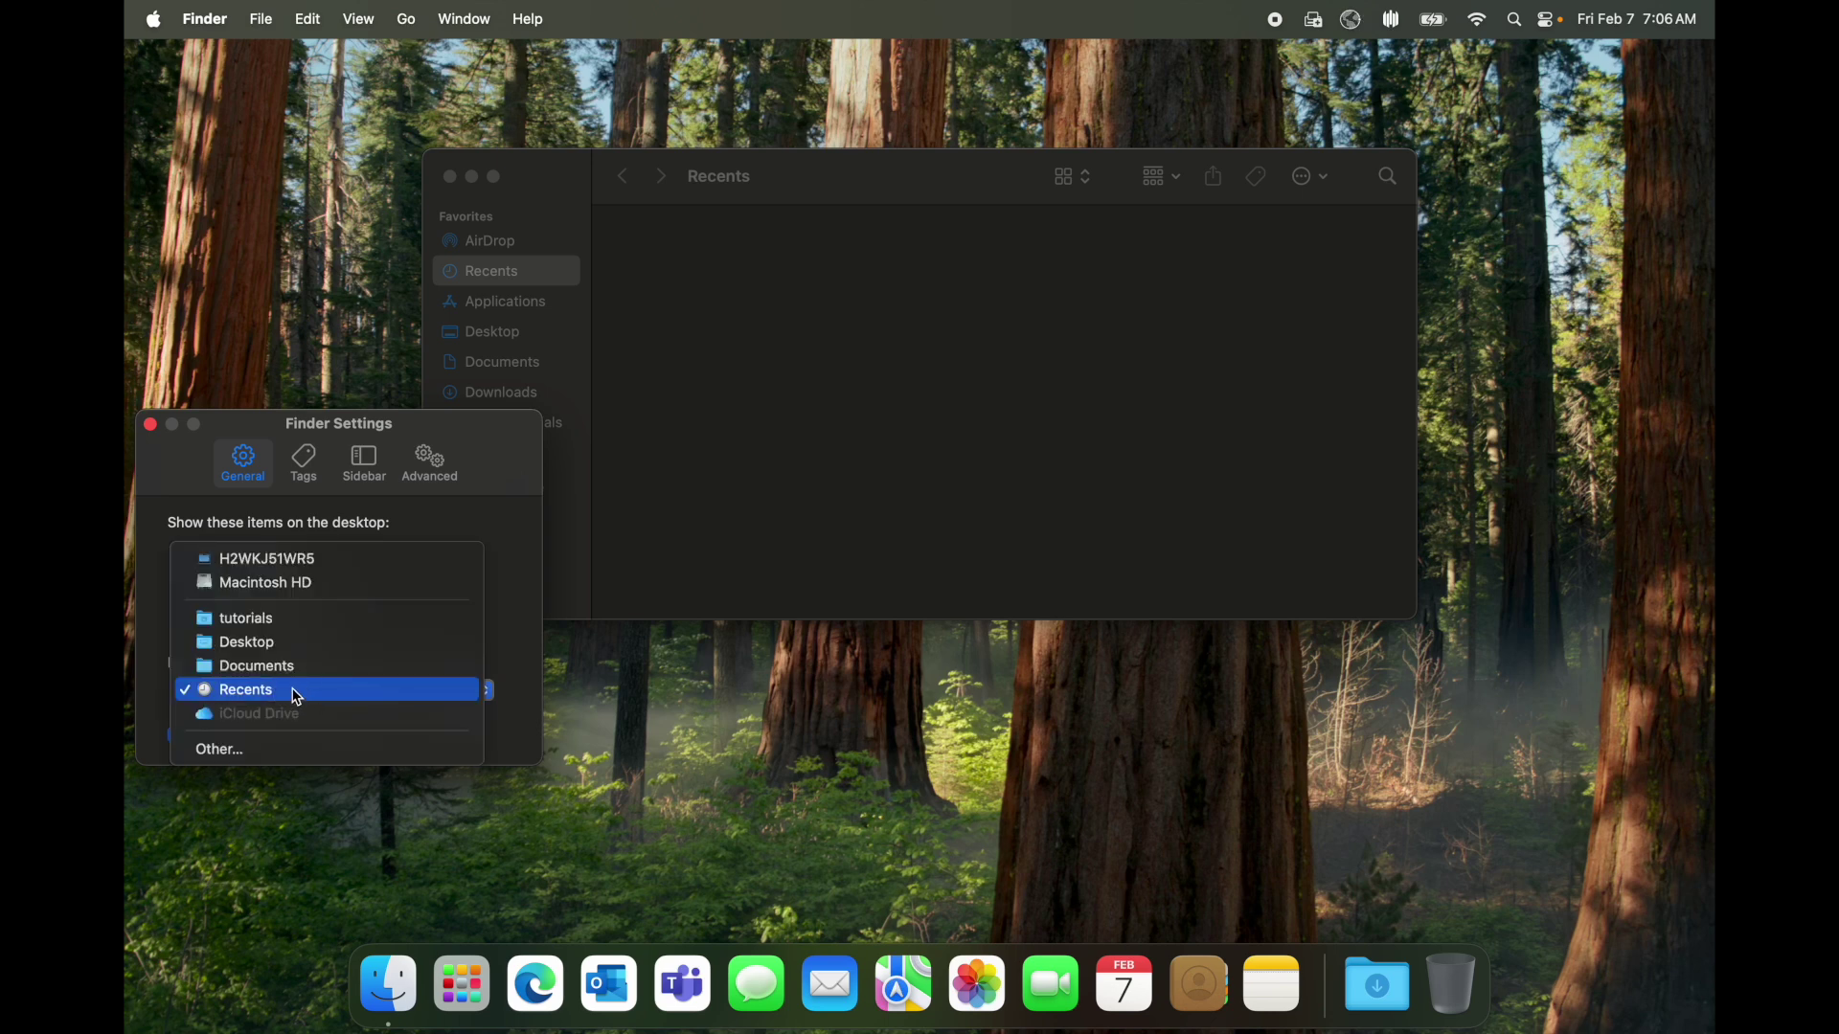
click(281, 675)
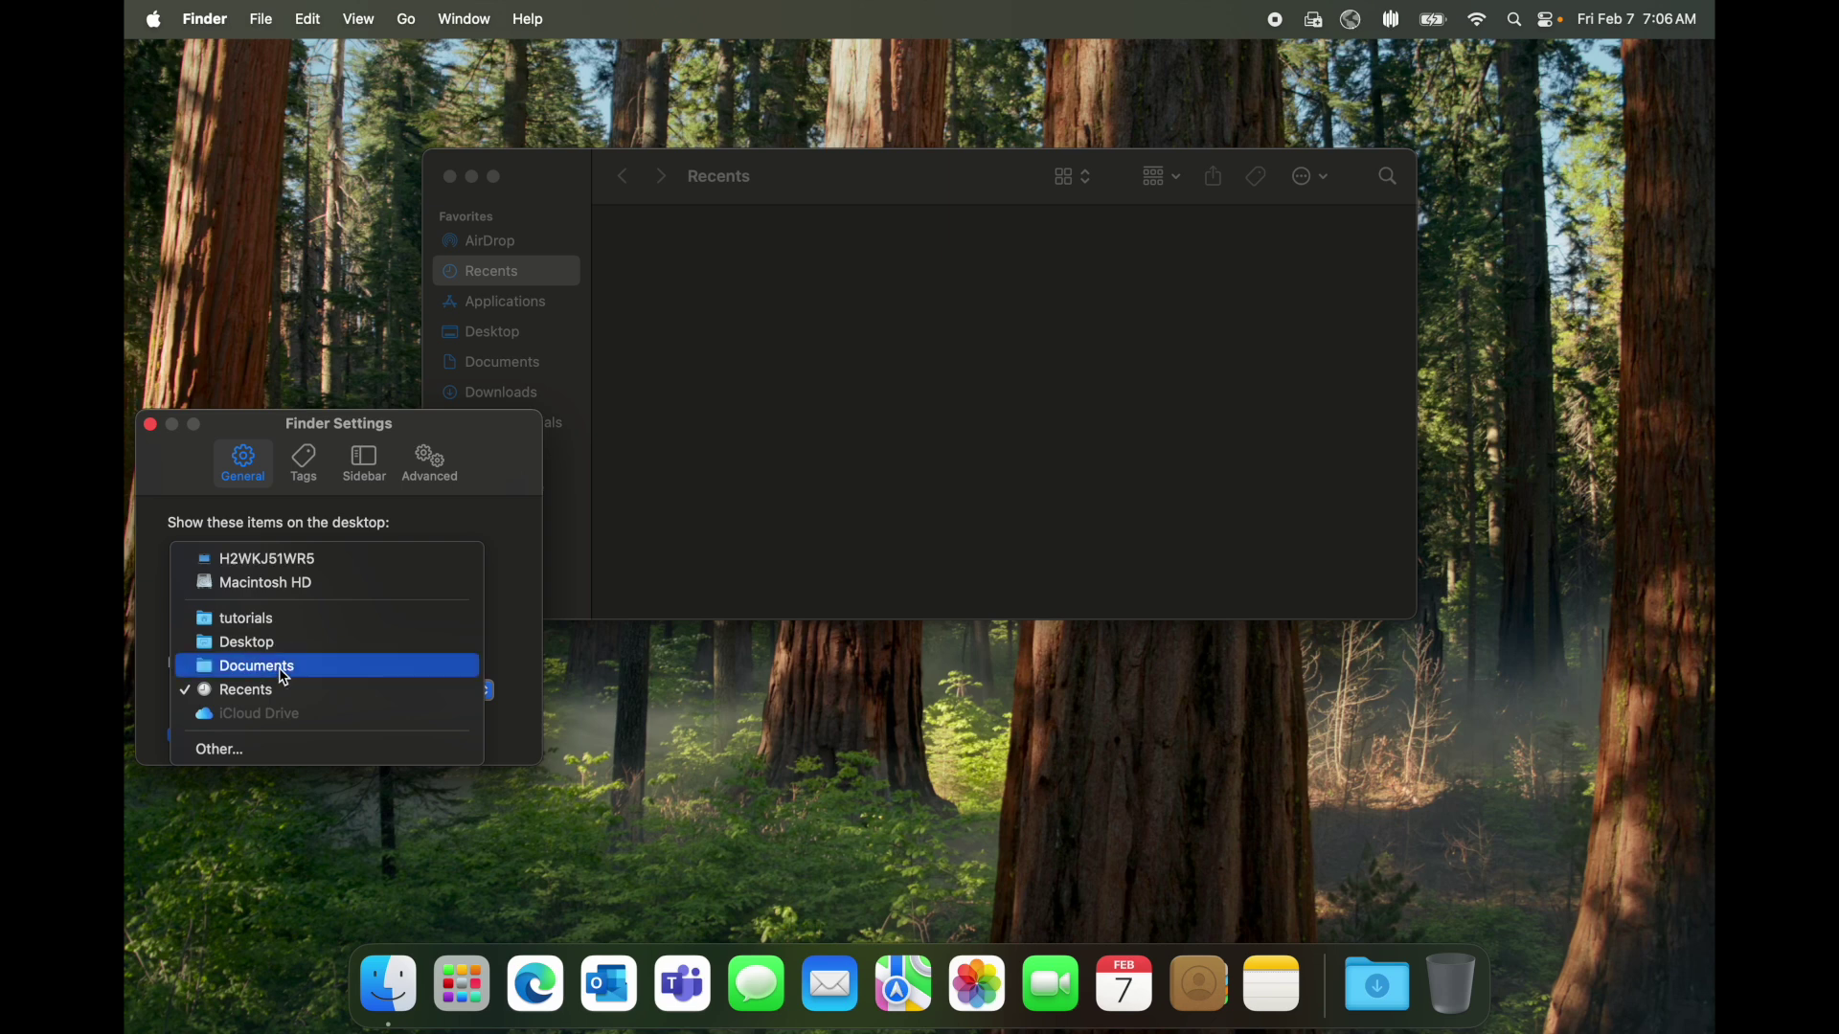
click(151, 424)
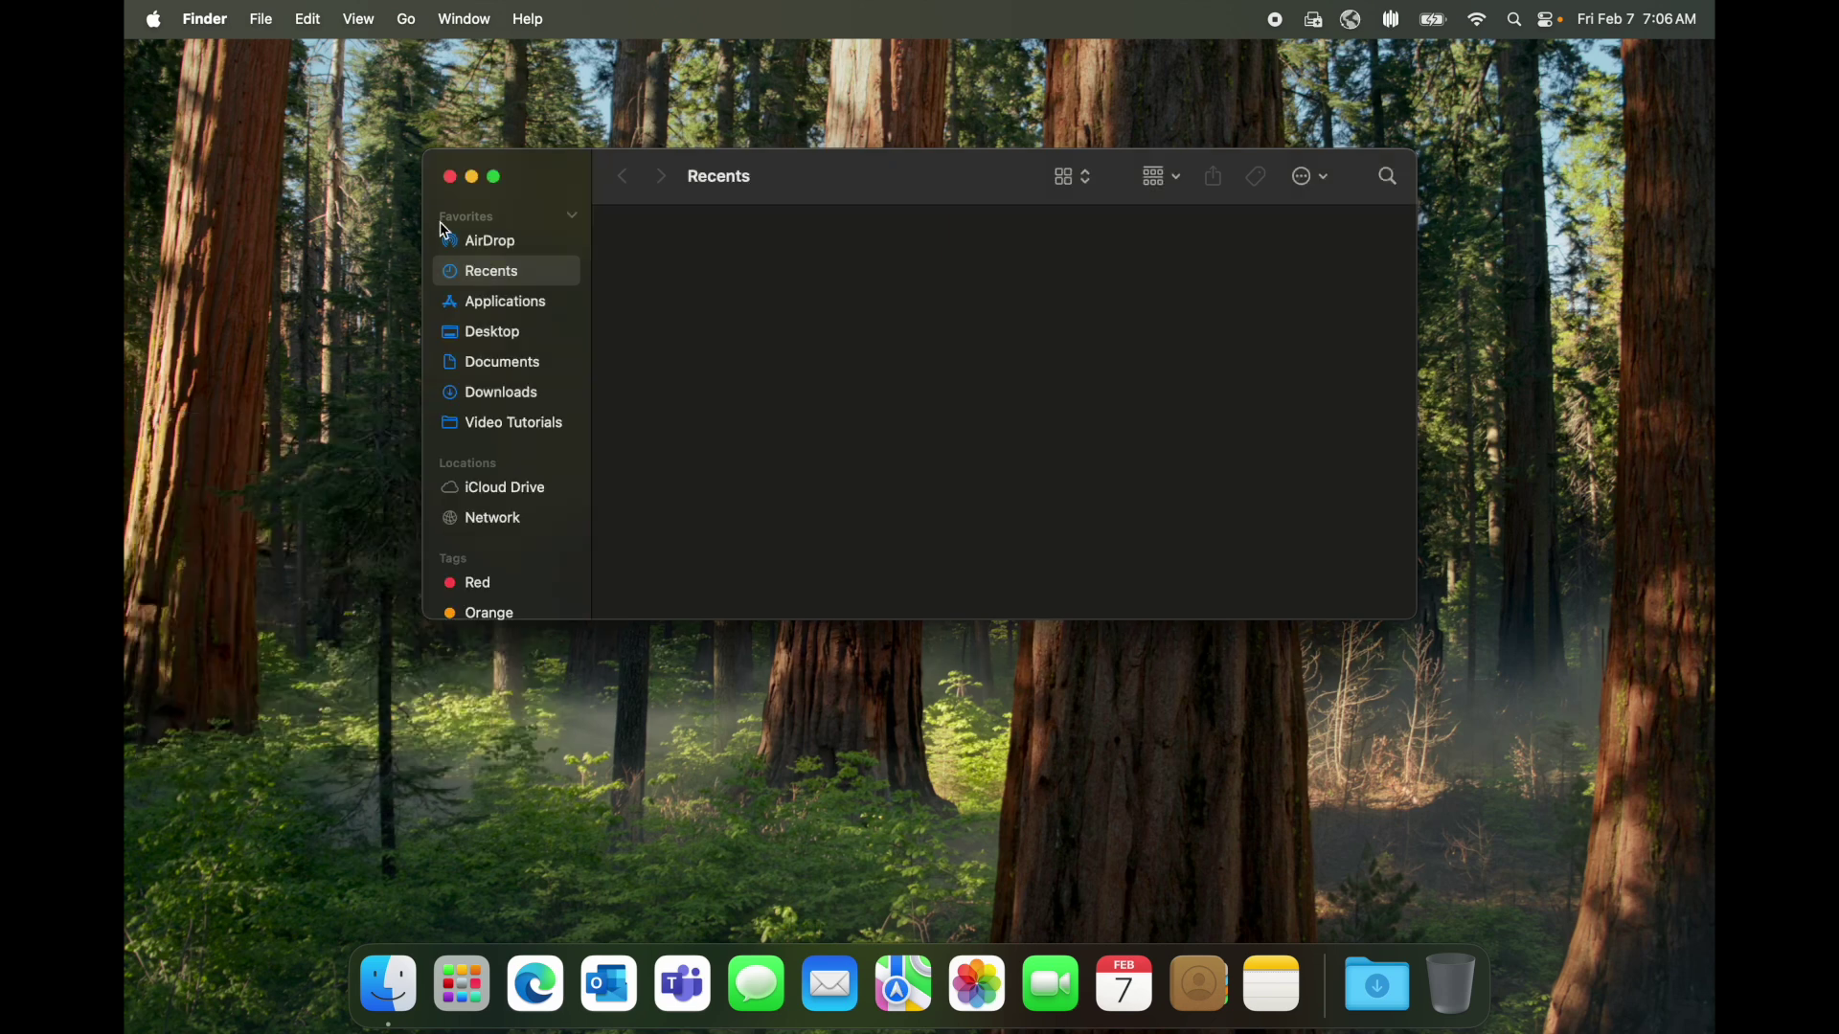
click(448, 176)
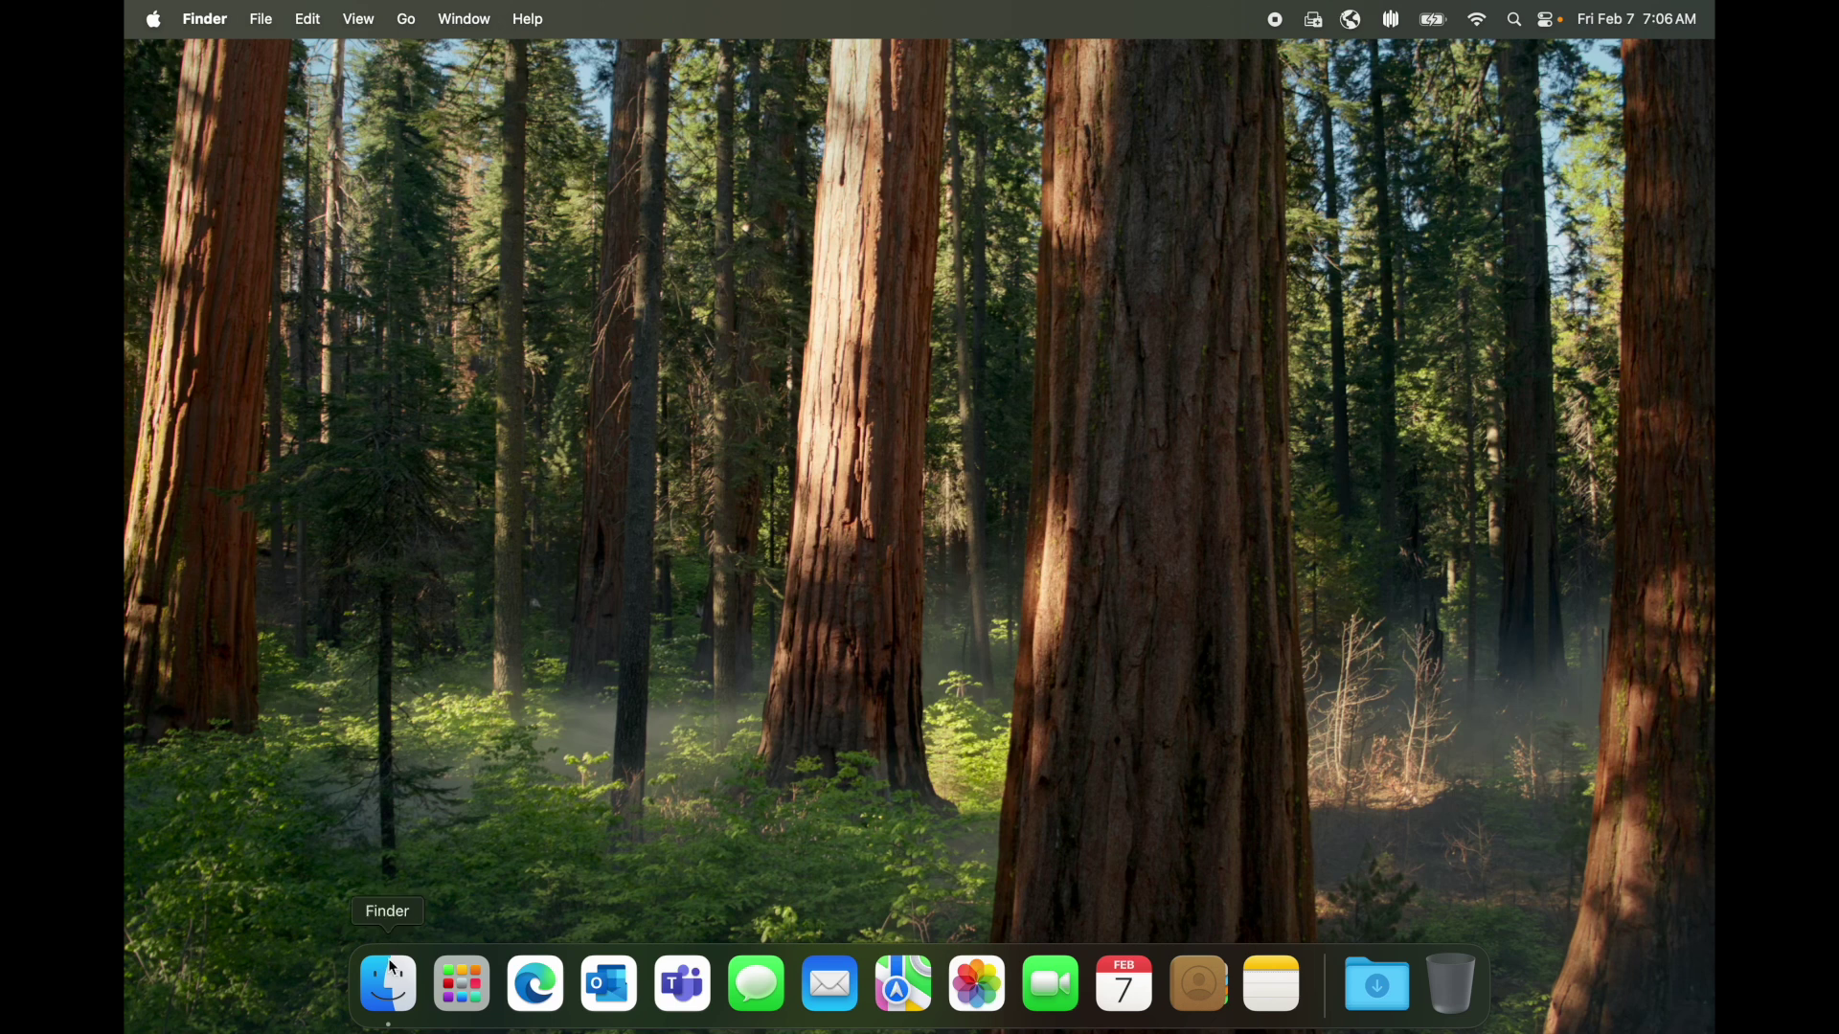
click(385, 999)
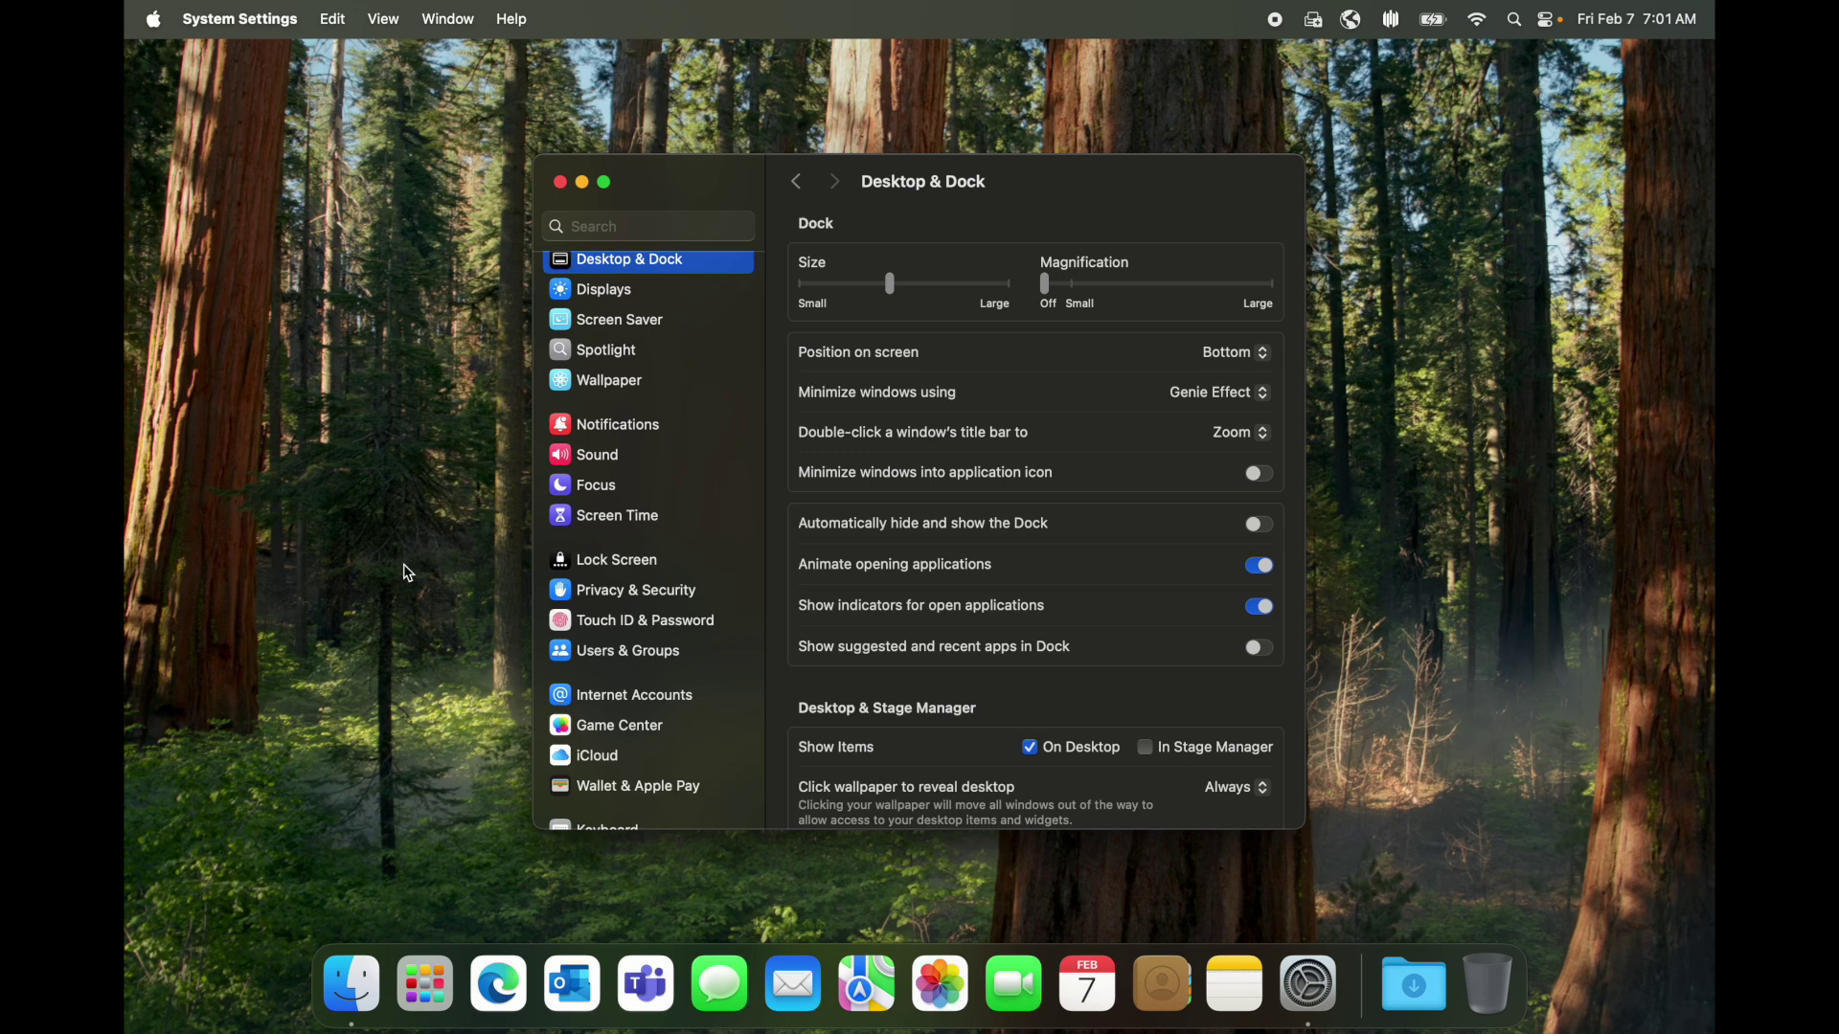
- In the Lock Screen settings of System Settings, require a password immediately after the screen saver or display-off, authorising with the account password
click(619, 566)
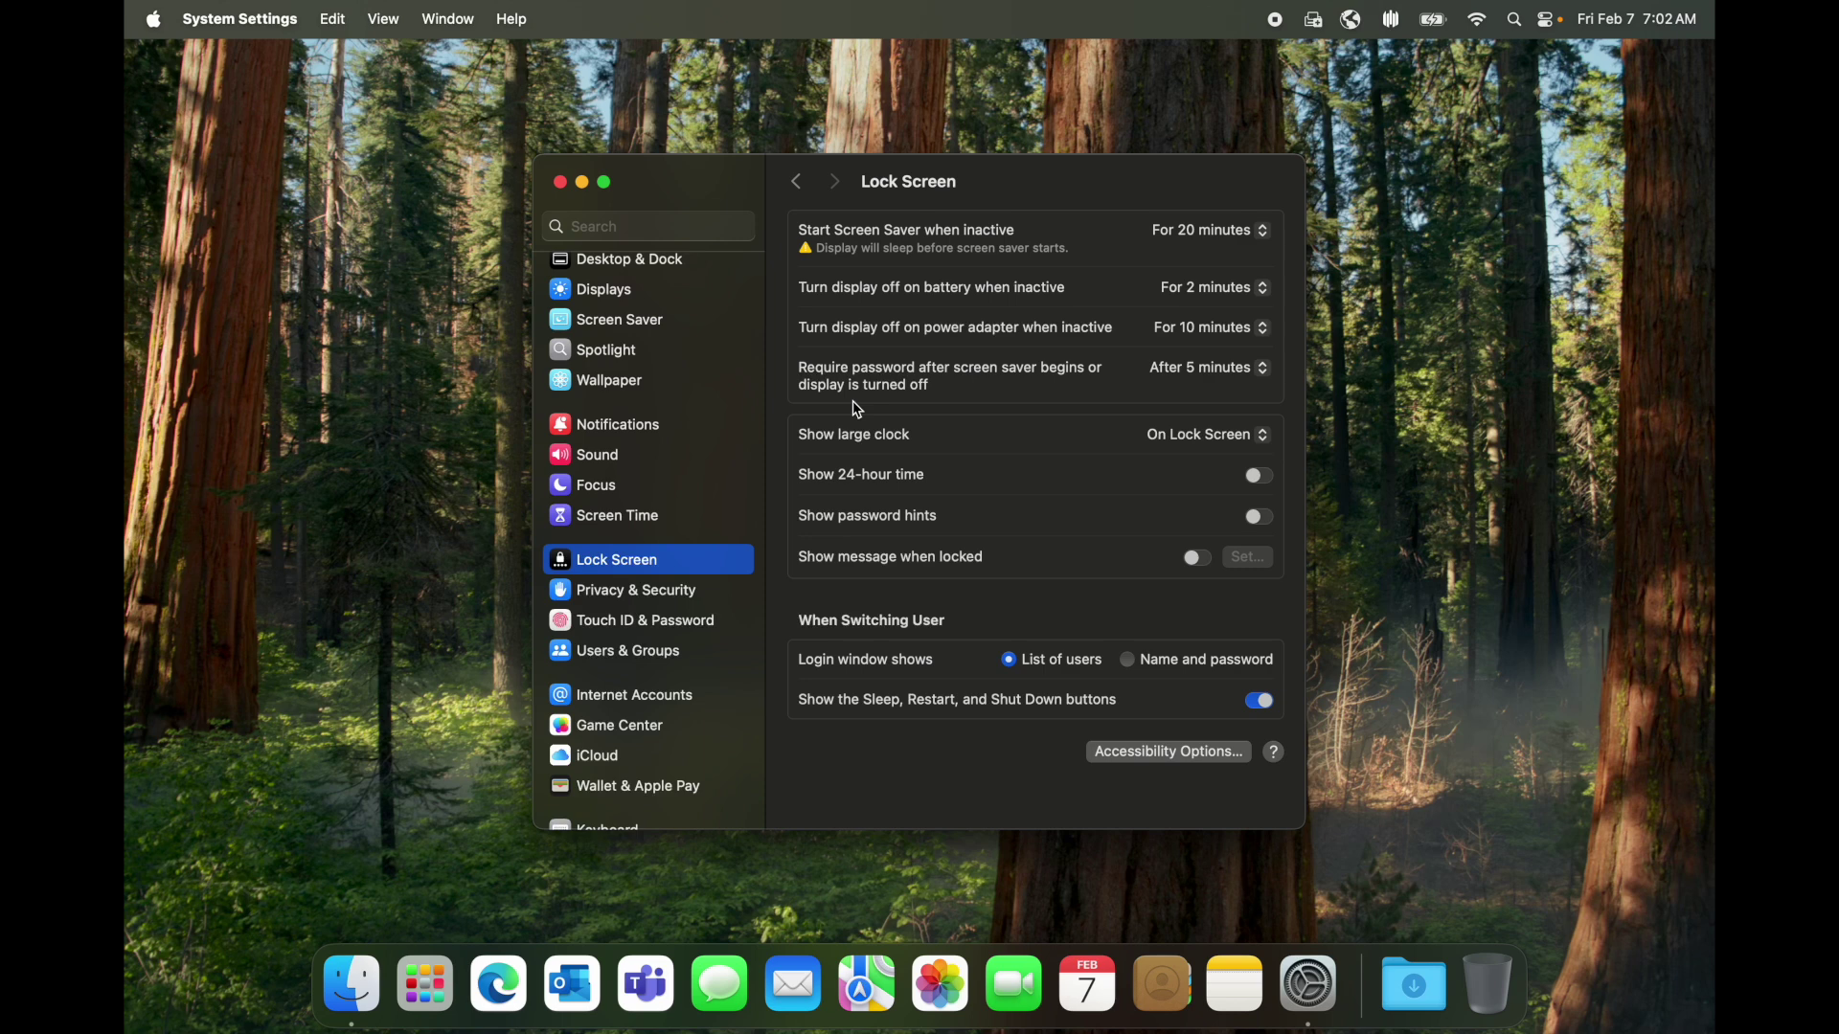
click(1263, 378)
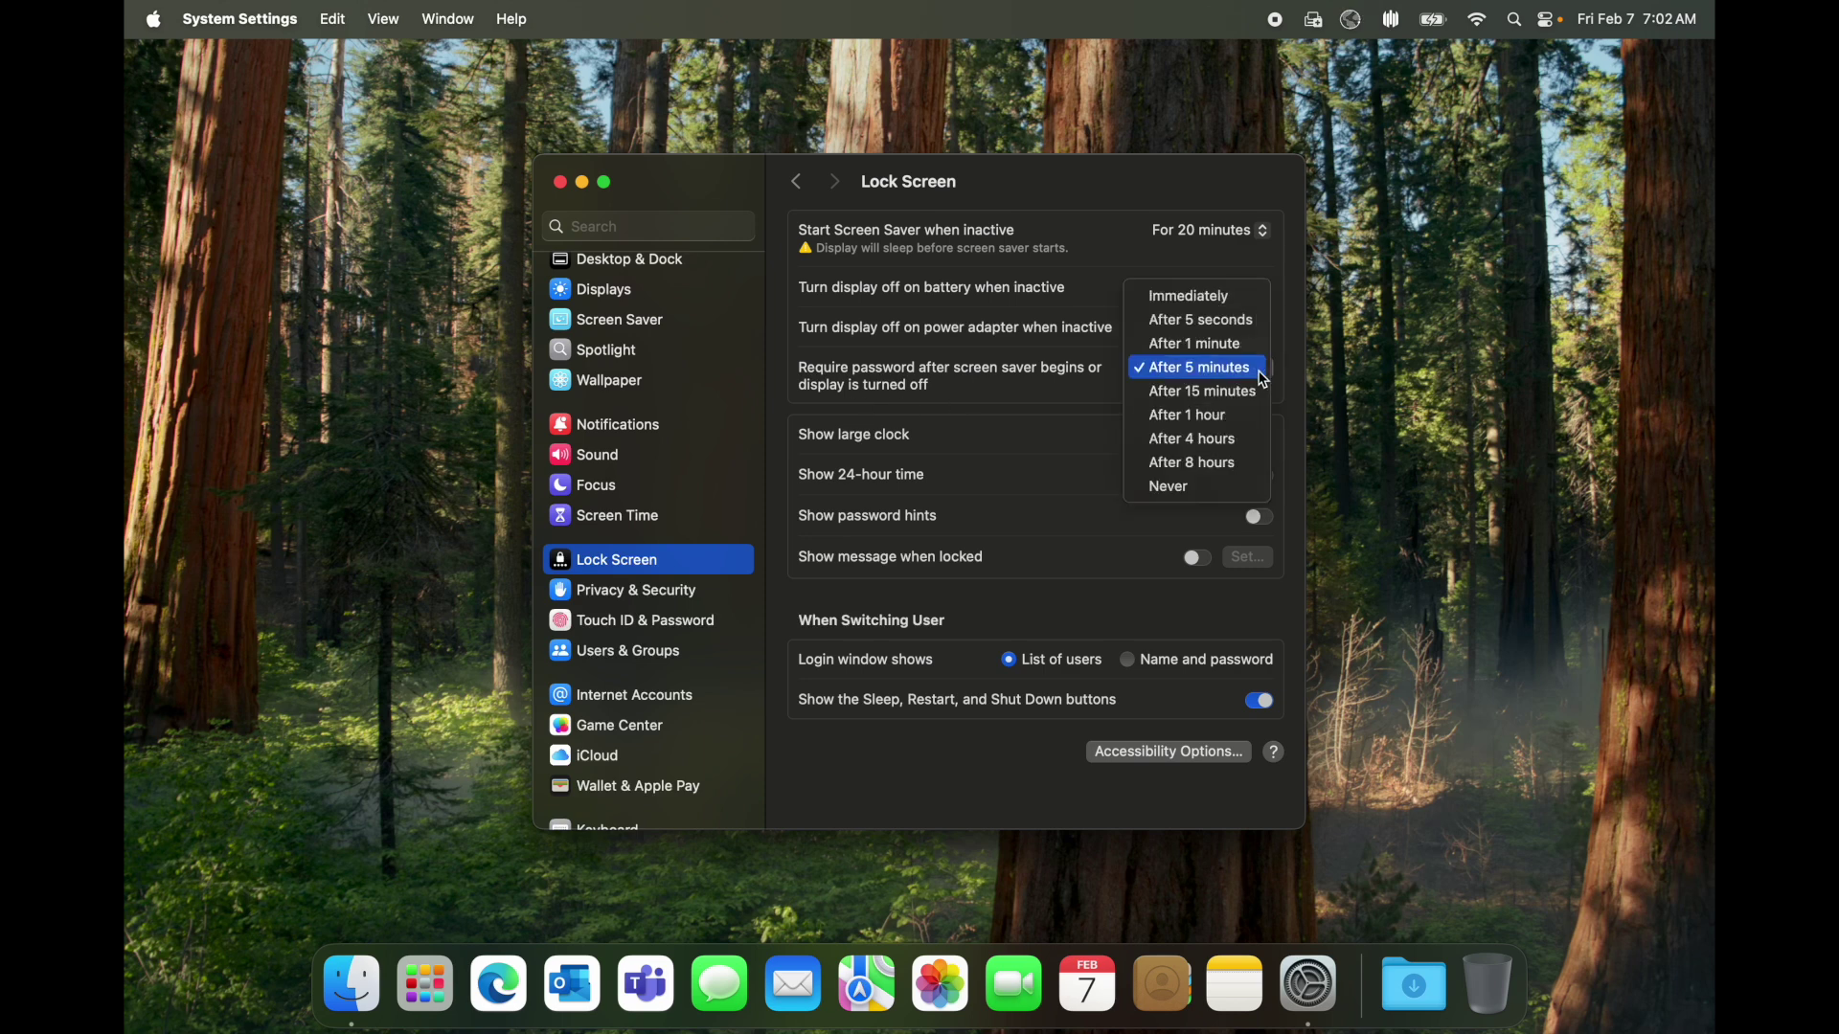
click(1213, 299)
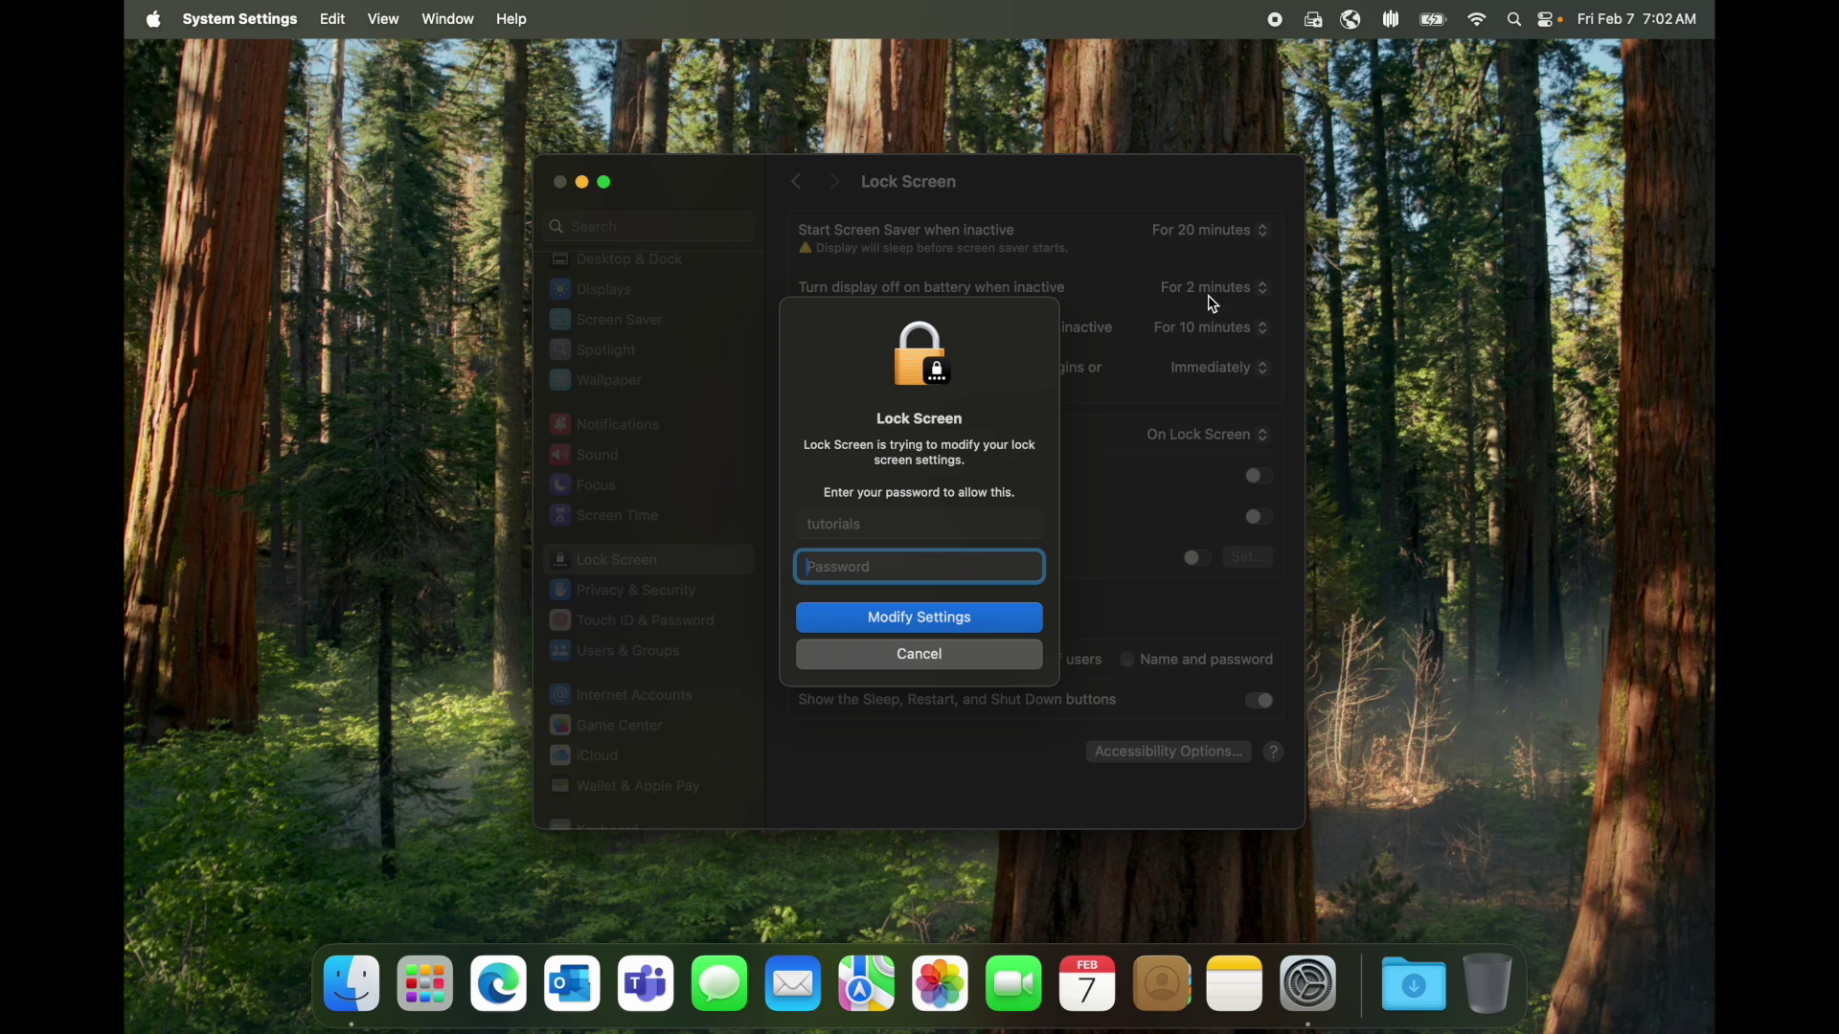
text(••••)
key(Return)
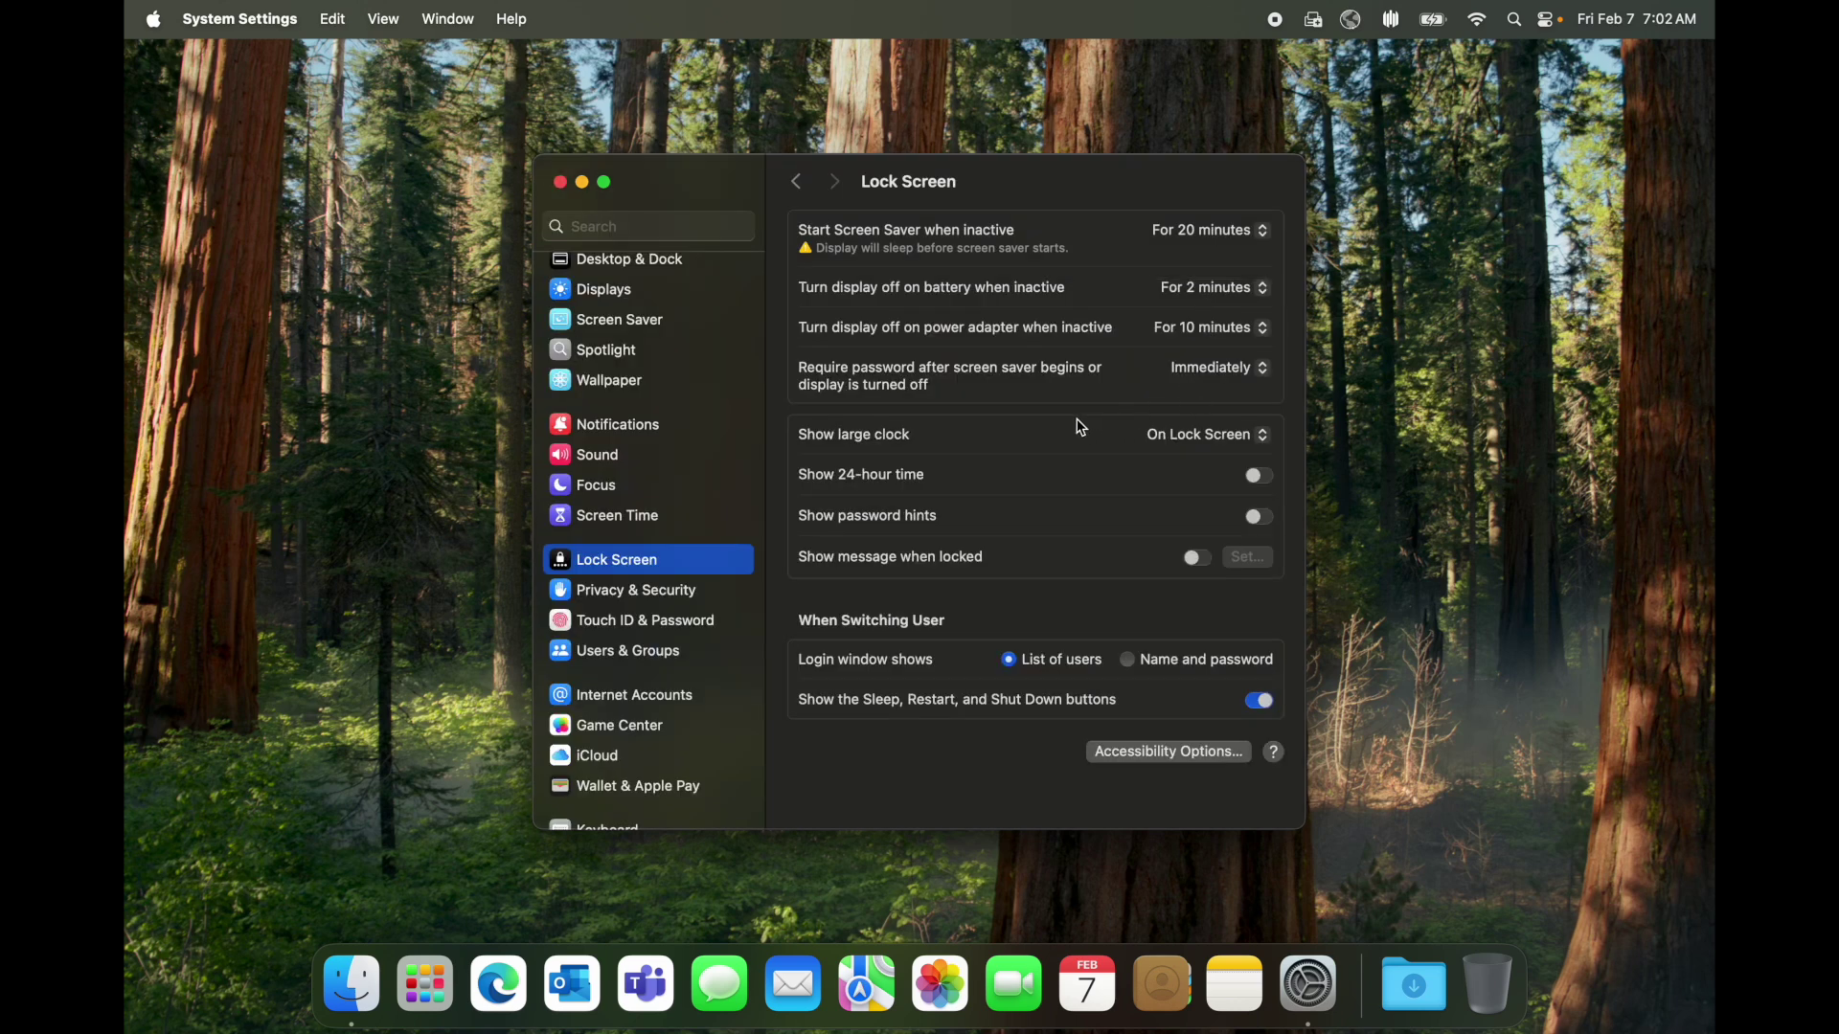